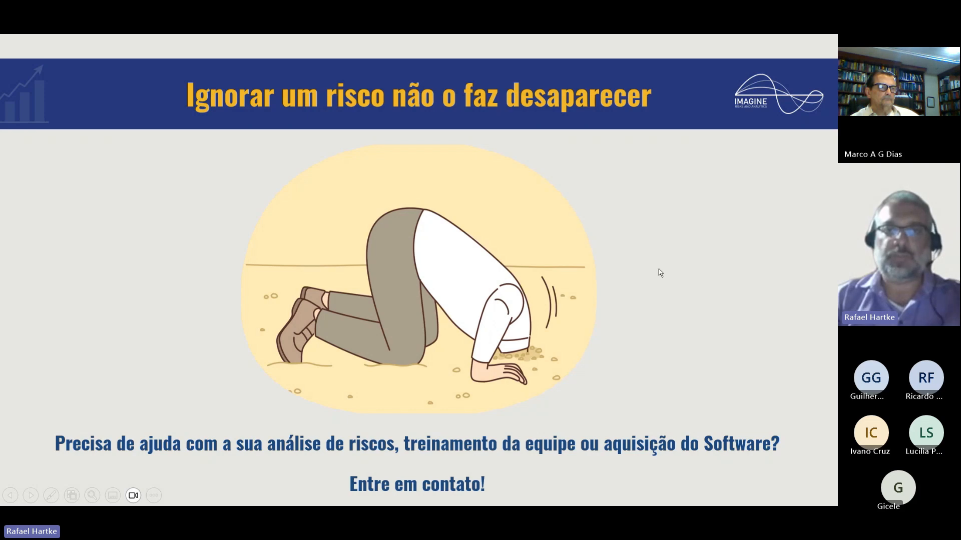
- Advance the presentation to the slide describing the case study and its two company options
{"action": "left_click", "coordinate": [633, 280]}
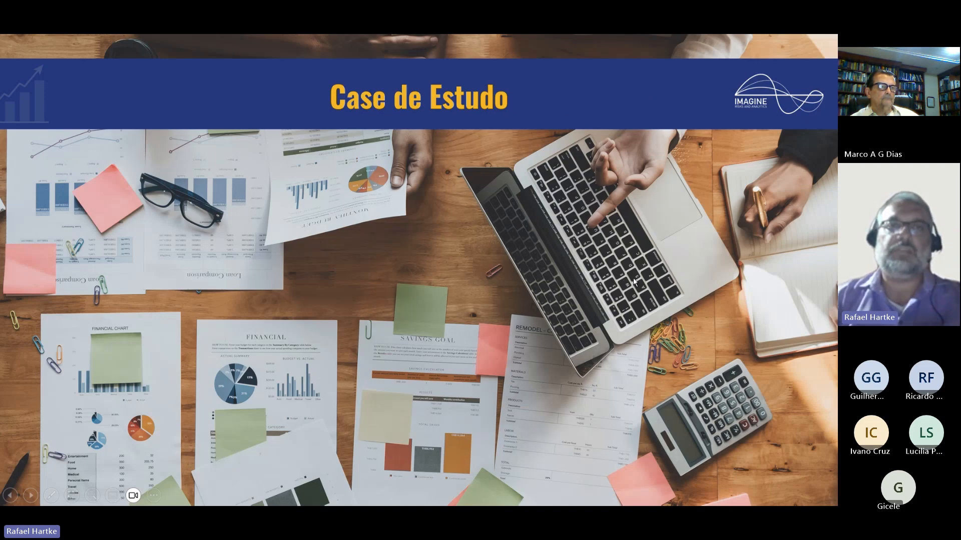
{"action": "left_click", "coordinate": [634, 281]}
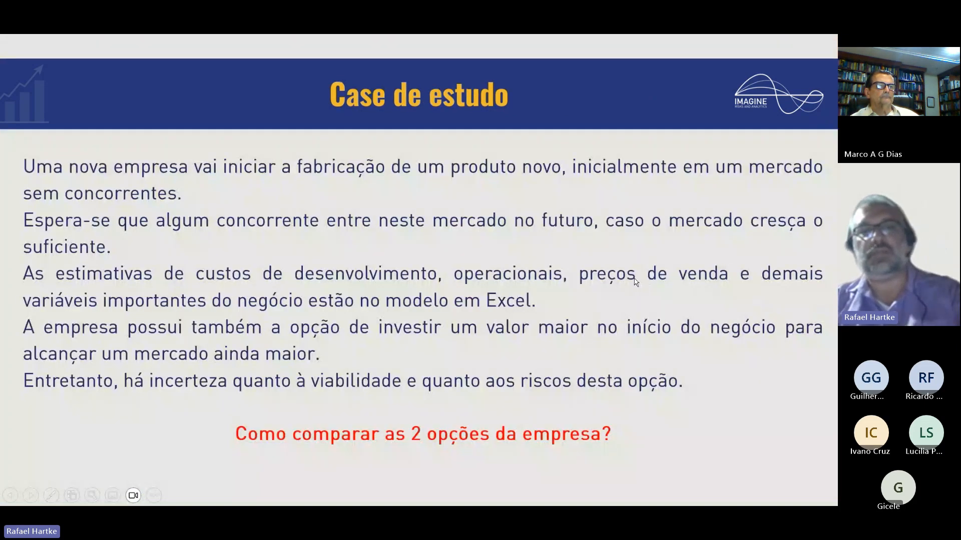
- Switch to File Explorer and open the workbook VPL Prtojeto de Investimento.xlsx from the 20250205 Expert Session (ModelRisk) folder
{"action": "key", "text": "alt+Tab"}
{"action": "key", "text": "alt+Tab"}
{"action": "key", "text": "alt+Tab"}
{"action": "key", "text": "alt+Tab"}
{"action": "key", "text": "alt+Tab"}
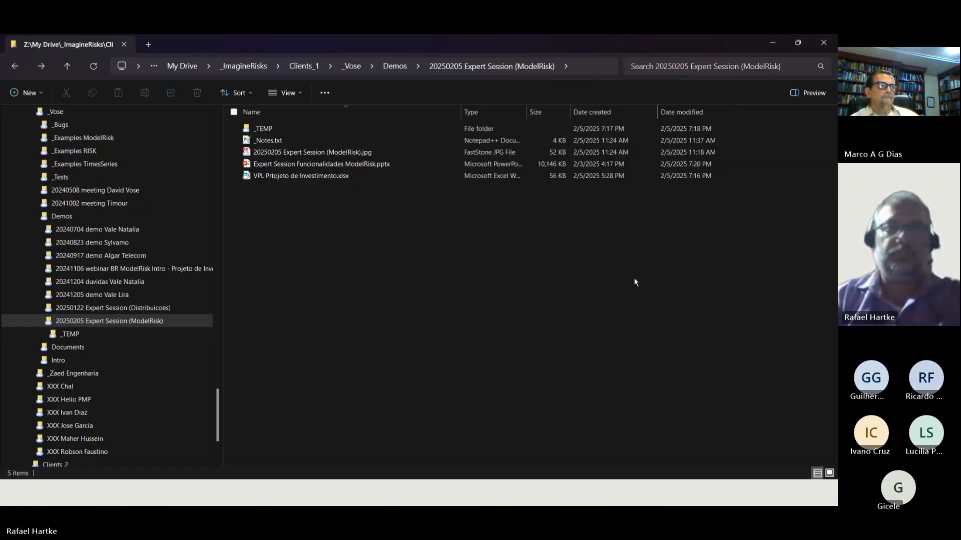
{"action": "double_click", "coordinate": [273, 176]}
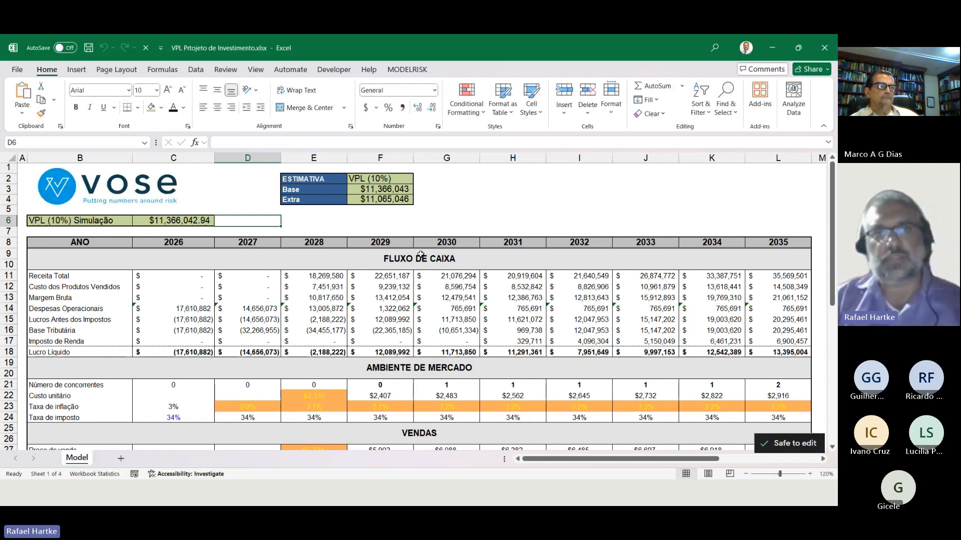
{"action": "left_click", "coordinate": [181, 191]}
{"action": "left_click", "coordinate": [218, 189]}
{"action": "left_click", "coordinate": [255, 220]}
{"action": "left_click", "coordinate": [308, 219]}
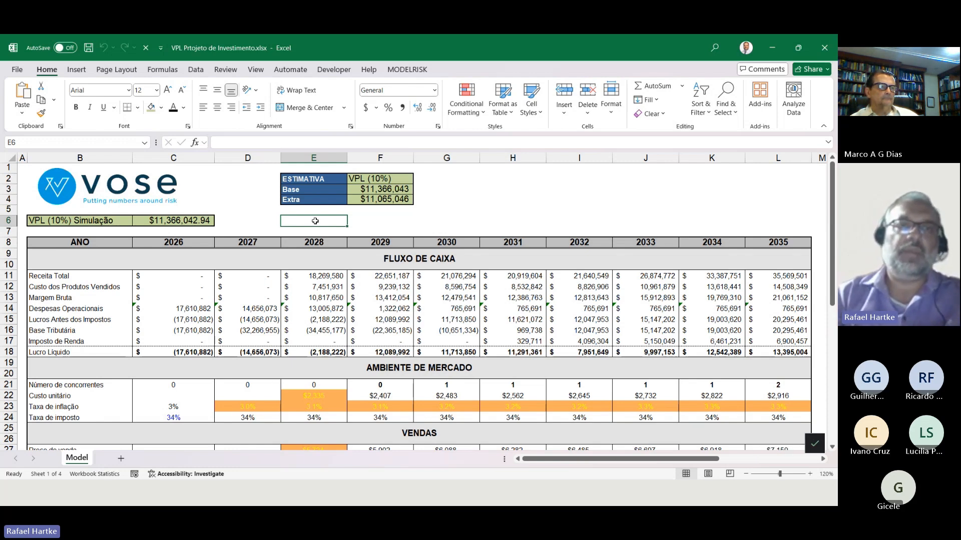
{"action": "key", "text": "alt+Tab"}
{"action": "key", "text": "Tab"}
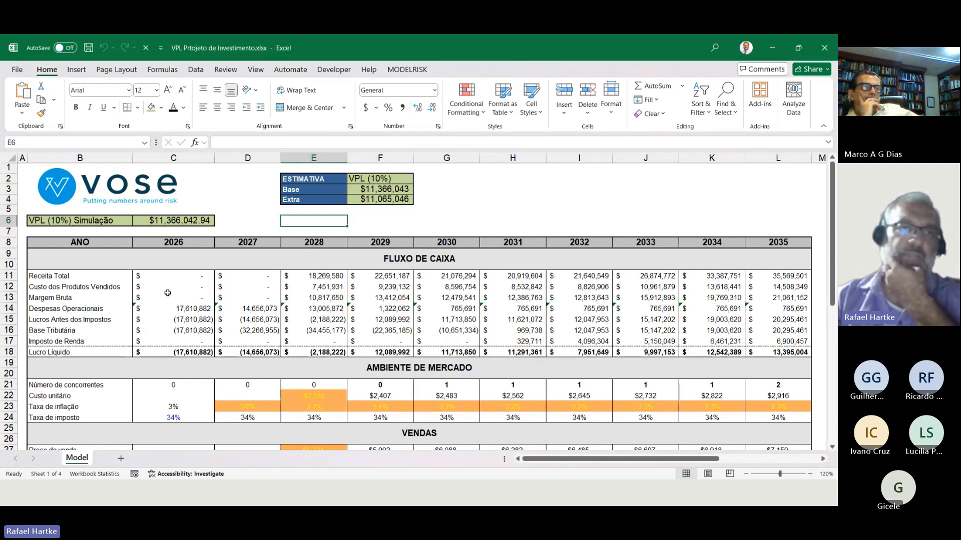
- Examine the market environment rows: number of competitors, unit cost, inflation rate formula and tax rate
{"action": "scroll", "coordinate": [167, 293], "scroll_direction": "down", "scroll_amount": 2}
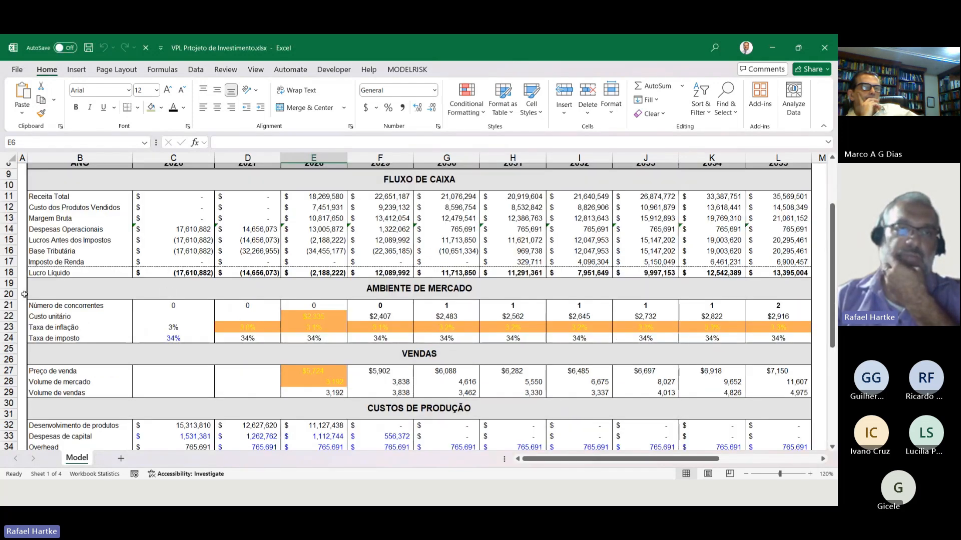
{"action": "left_click_drag", "start_coordinate": [9, 283], "coordinate": [12, 315]}
{"action": "left_click", "coordinate": [9, 305]}
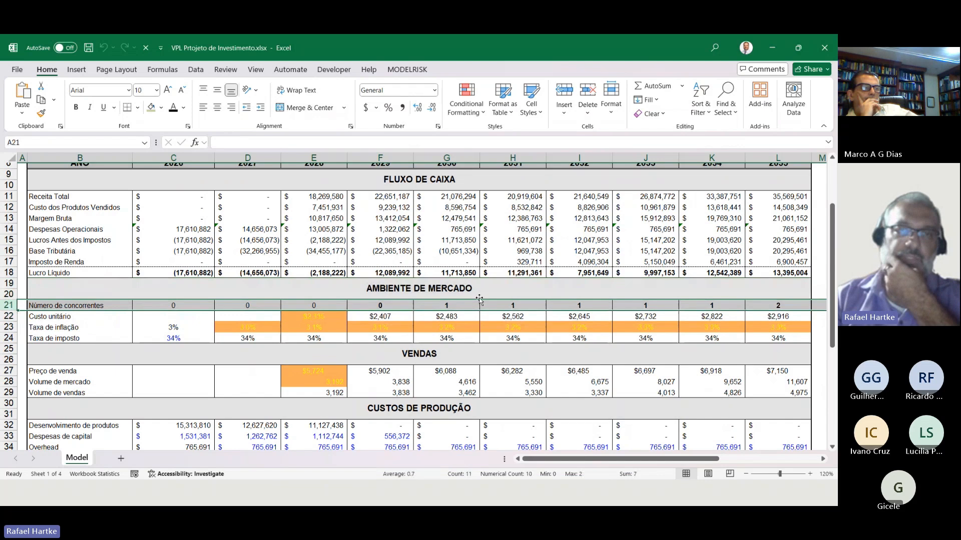
{"action": "left_click", "coordinate": [9, 316]}
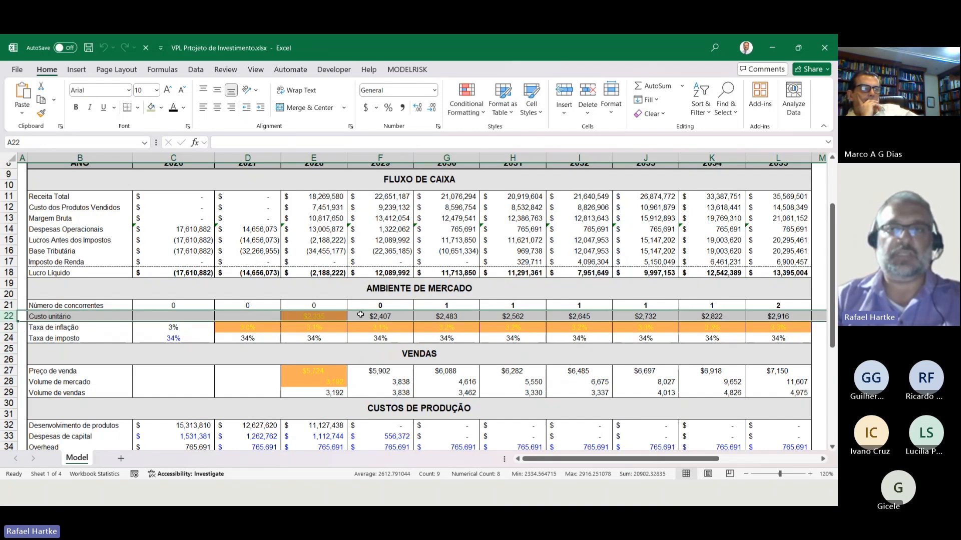
{"action": "left_click", "coordinate": [525, 329]}
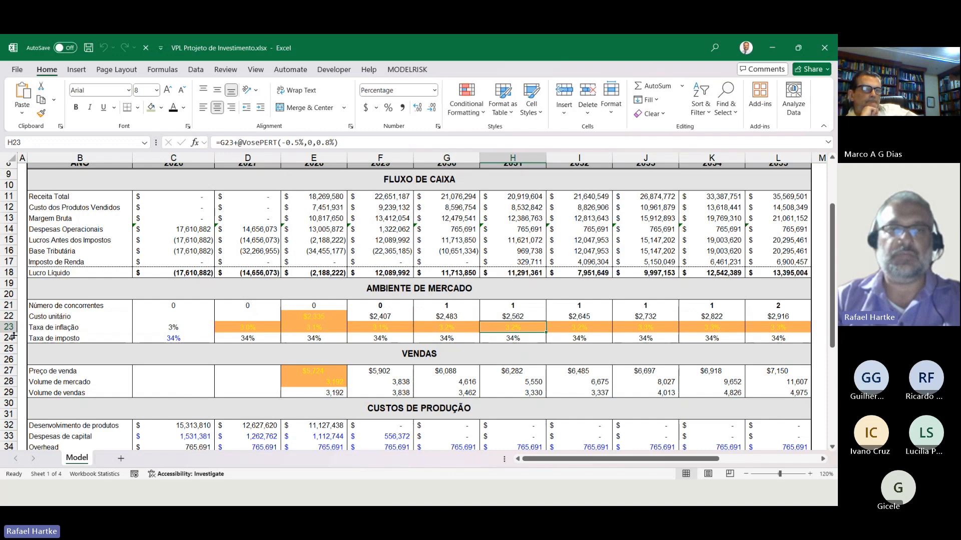
{"action": "left_click", "coordinate": [14, 338]}
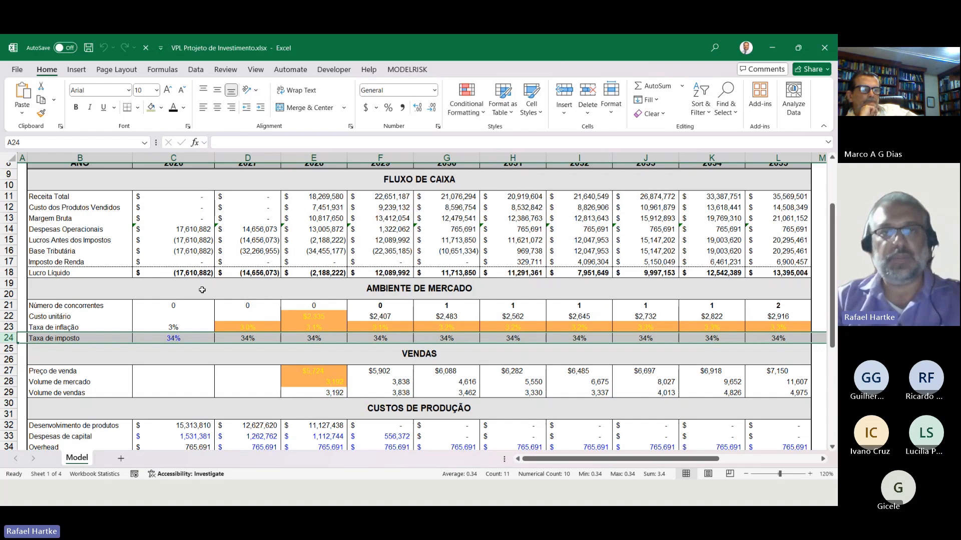
- Examine the sales section rows for selling price, market volume and sales volume
{"action": "scroll", "coordinate": [202, 290], "scroll_direction": "down", "scroll_amount": 3}
{"action": "left_click", "coordinate": [10, 282]}
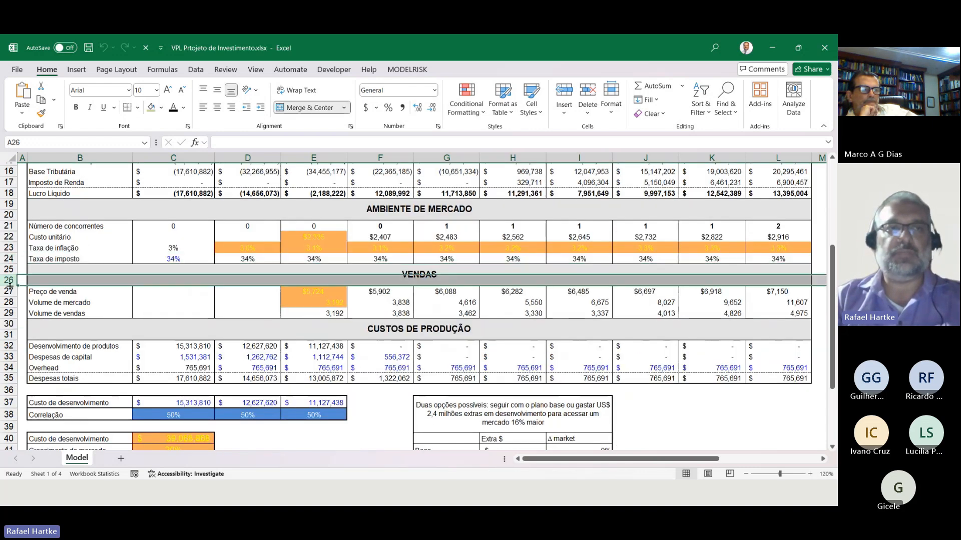
{"action": "left_click", "coordinate": [10, 291]}
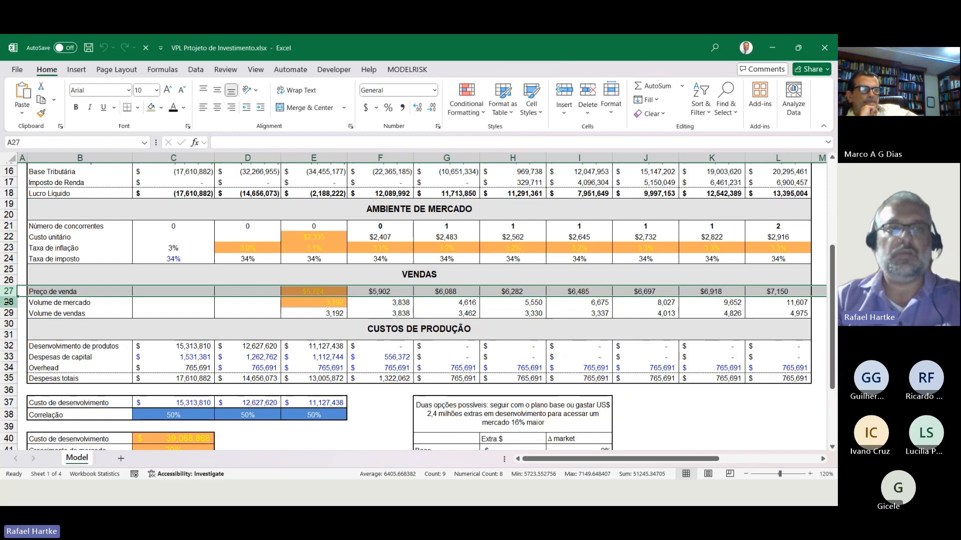
{"action": "left_click", "coordinate": [9, 303]}
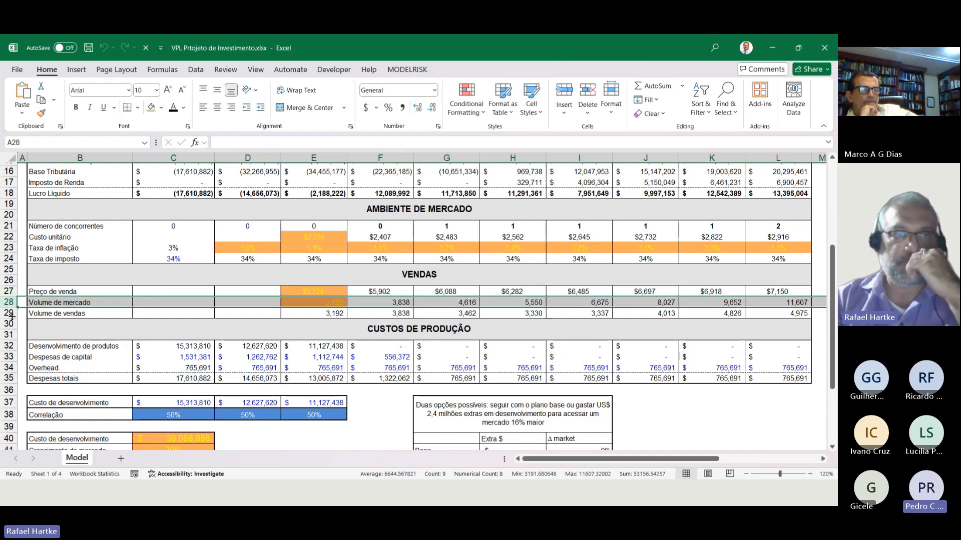
{"action": "left_click", "coordinate": [10, 313]}
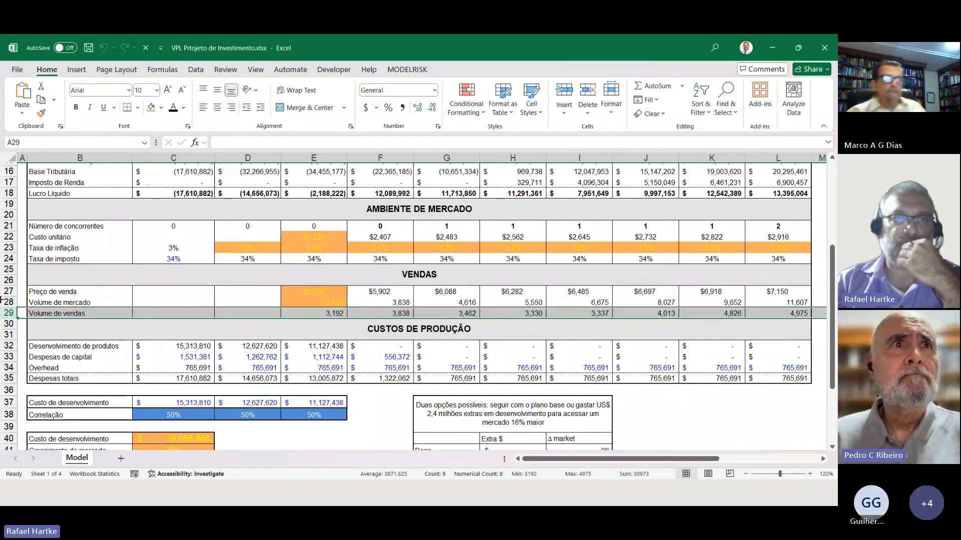
{"action": "left_click", "coordinate": [8, 302]}
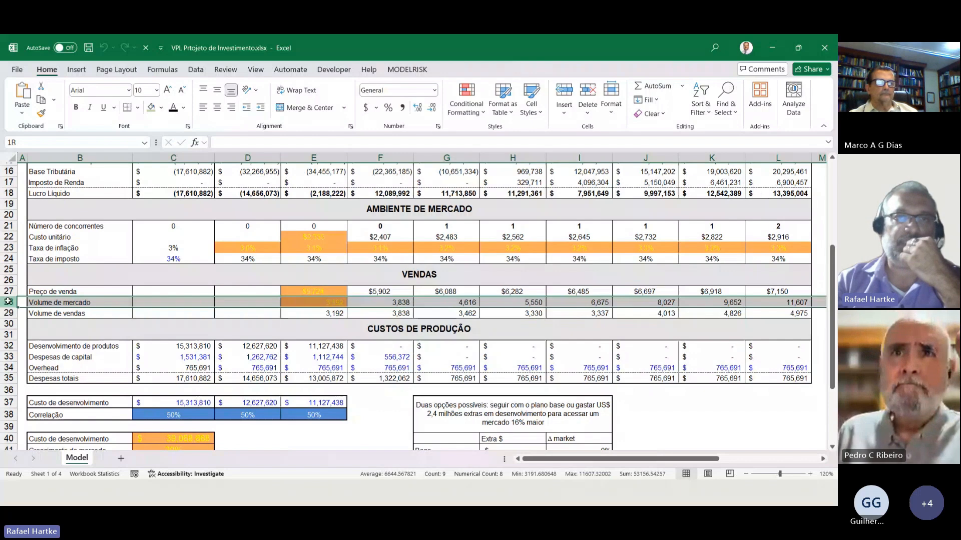
- Compare the yearly sales volumes in row 29 with the number of competitors in row 21
{"action": "left_click_drag", "start_coordinate": [326, 313], "coordinate": [445, 314]}
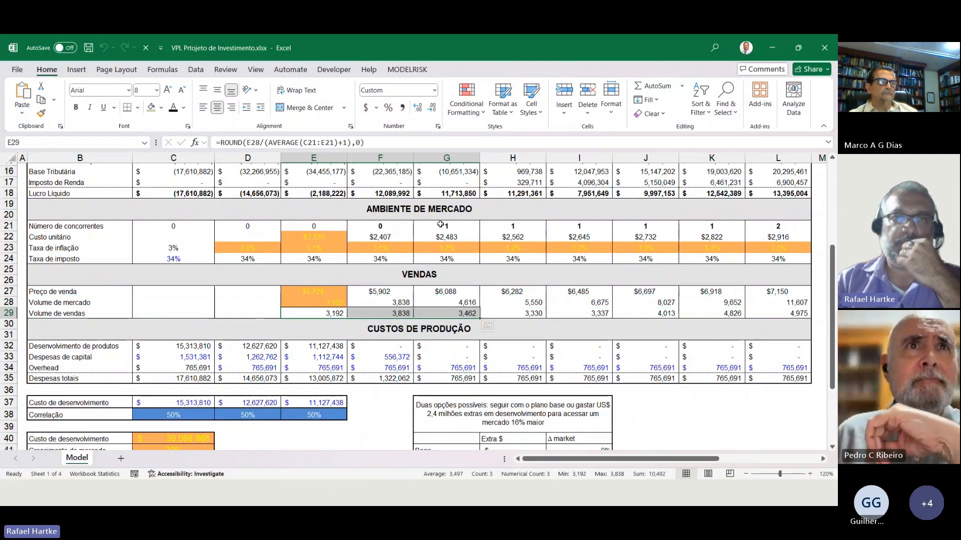
{"action": "left_click", "coordinate": [8, 225]}
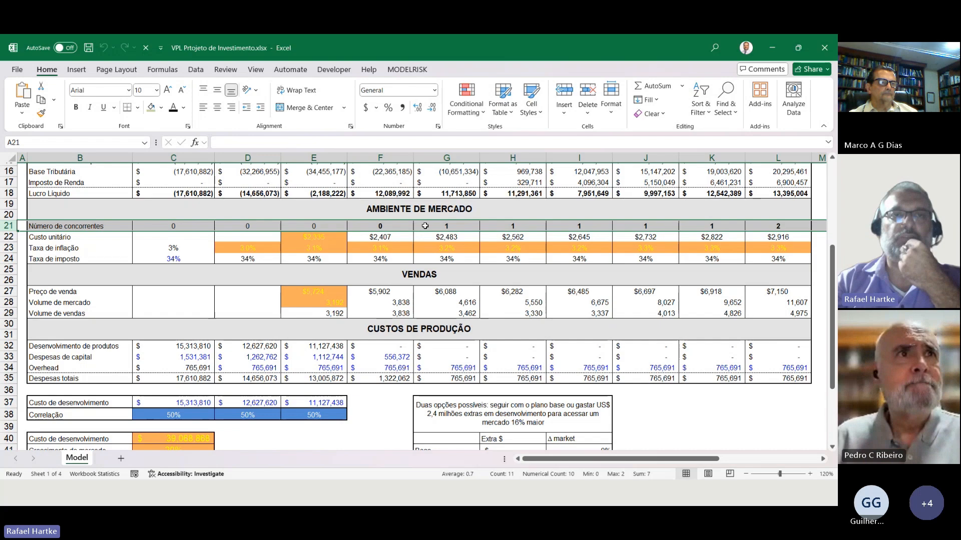
{"action": "scroll", "coordinate": [425, 226], "scroll_direction": "up", "scroll_amount": 5}
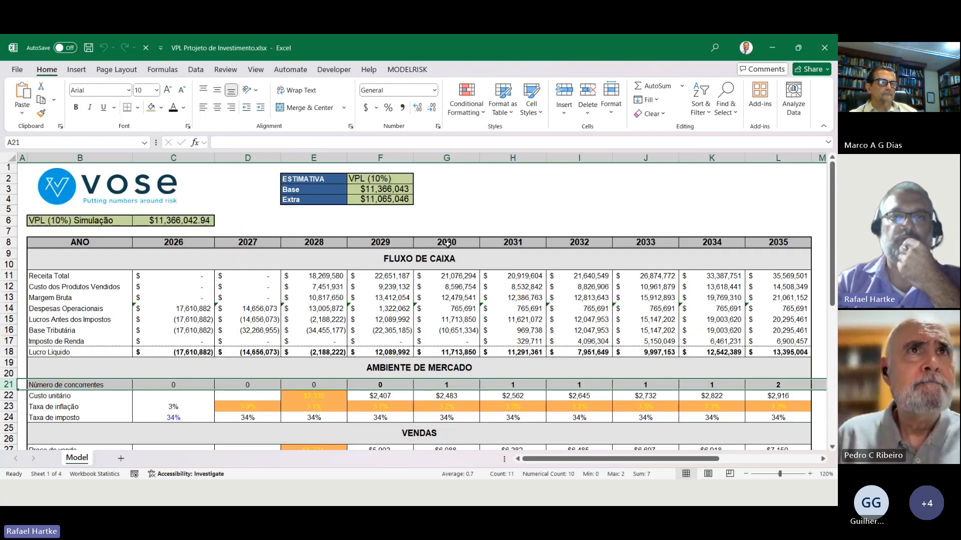
{"action": "scroll", "coordinate": [447, 243], "scroll_direction": "down", "scroll_amount": 3}
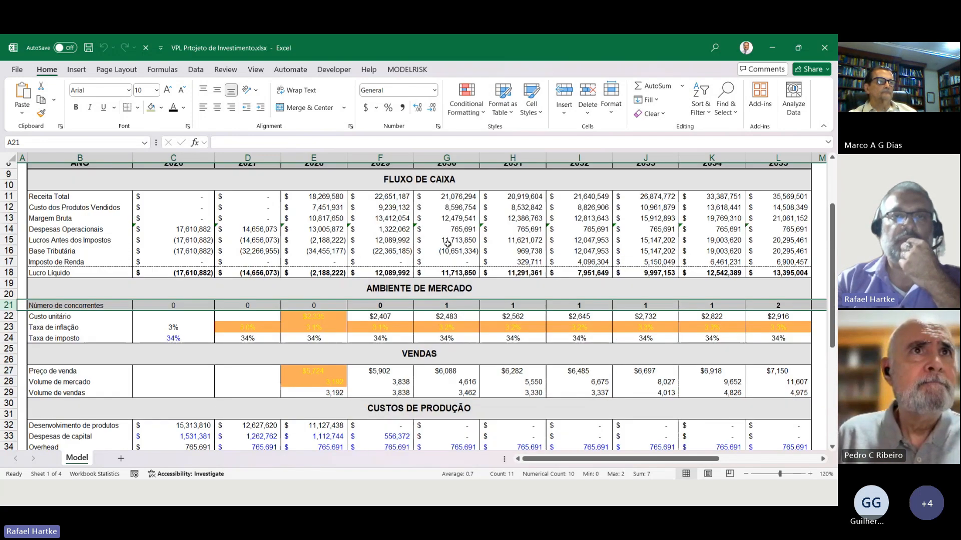
{"action": "left_click", "coordinate": [409, 393]}
{"action": "left_click_drag", "start_coordinate": [409, 393], "coordinate": [765, 394]}
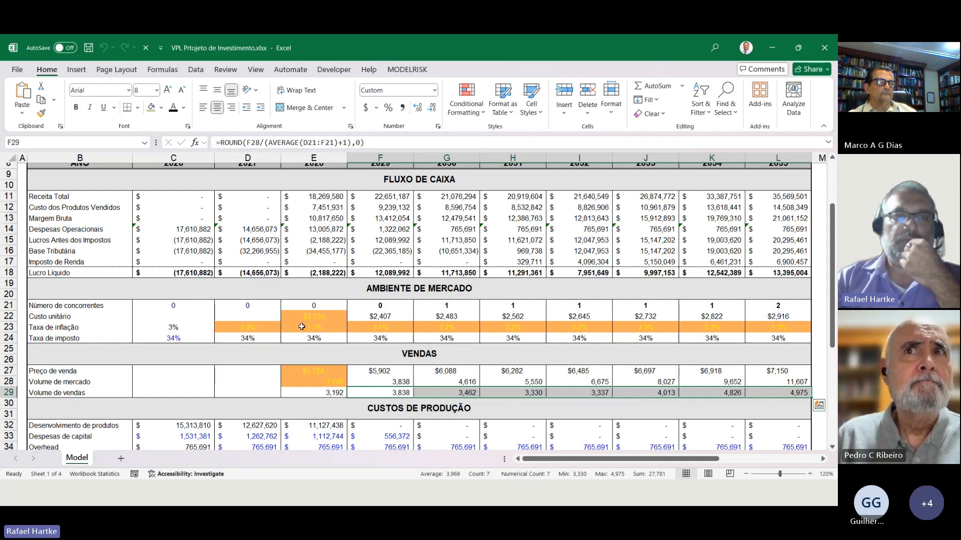
- Examine the production costs block, from product development to total expenses, in rows 32 to 35
{"action": "scroll", "coordinate": [270, 330], "scroll_direction": "down", "scroll_amount": 2}
{"action": "left_click_drag", "start_coordinate": [101, 346], "coordinate": [450, 377]}
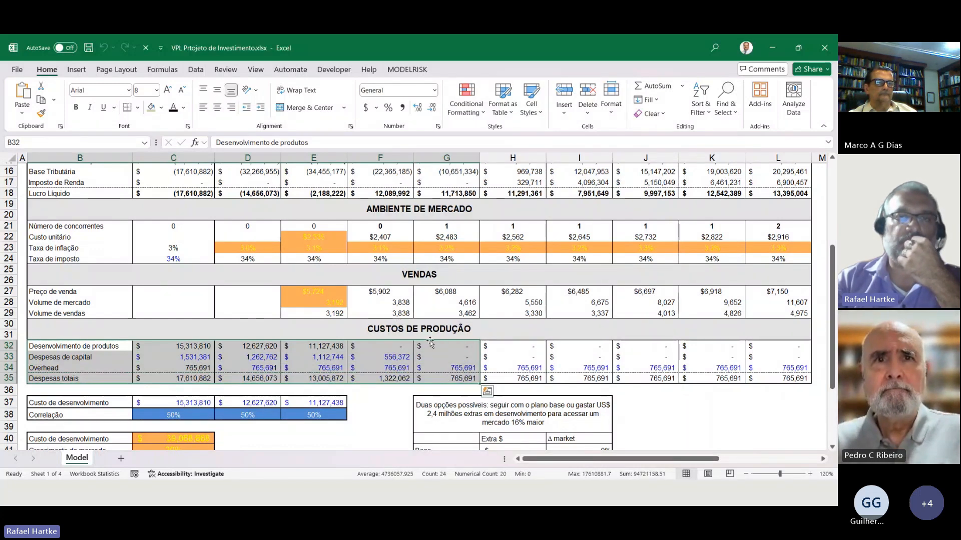
- Review the cash flow section row by row, from total revenue in row 11 to net profit in row 18
{"action": "scroll", "coordinate": [430, 341], "scroll_direction": "up", "scroll_amount": 5}
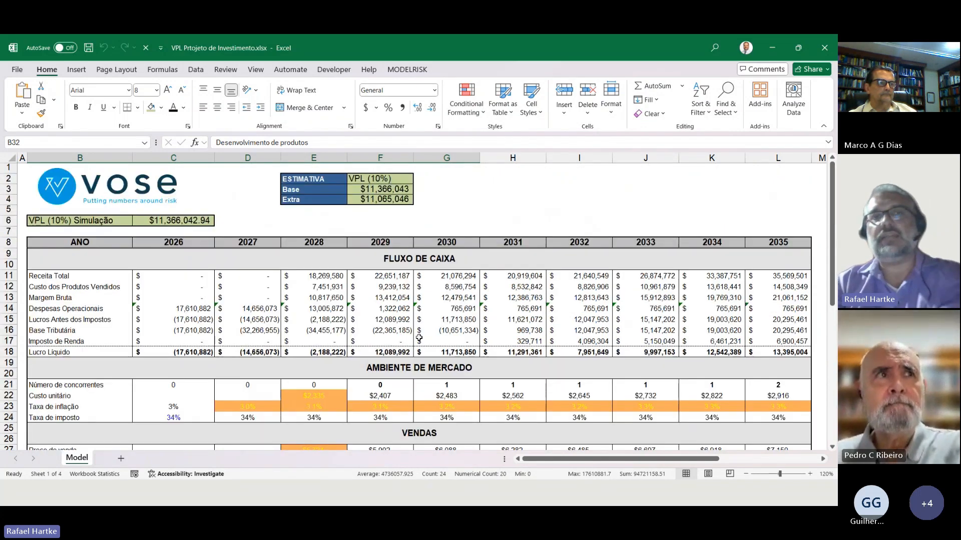
{"action": "left_click", "coordinate": [7, 275]}
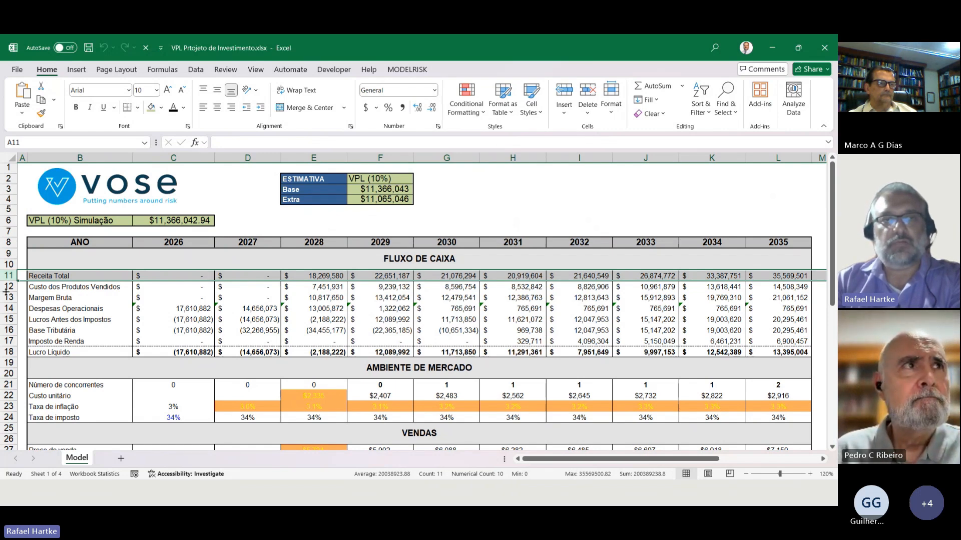
{"action": "left_click", "coordinate": [6, 288]}
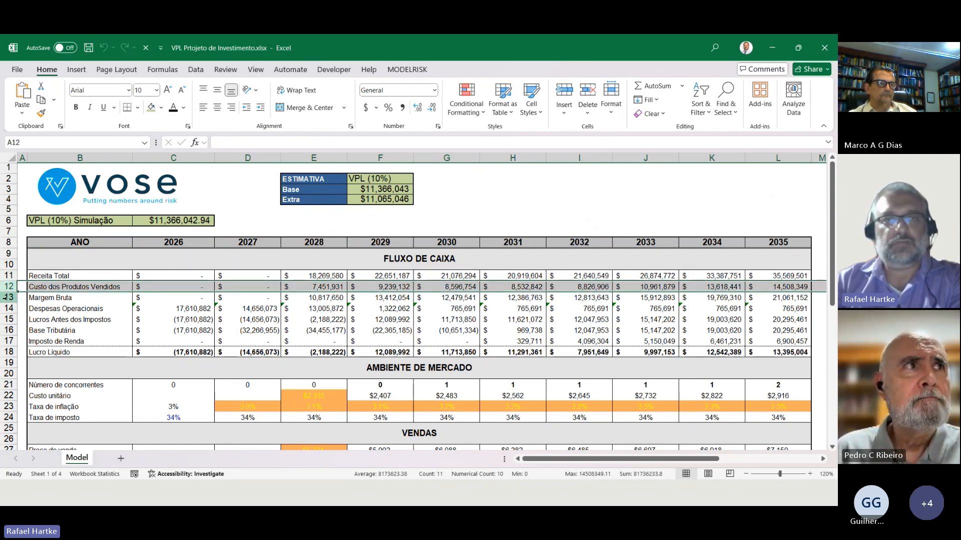
{"action": "left_click", "coordinate": [6, 297]}
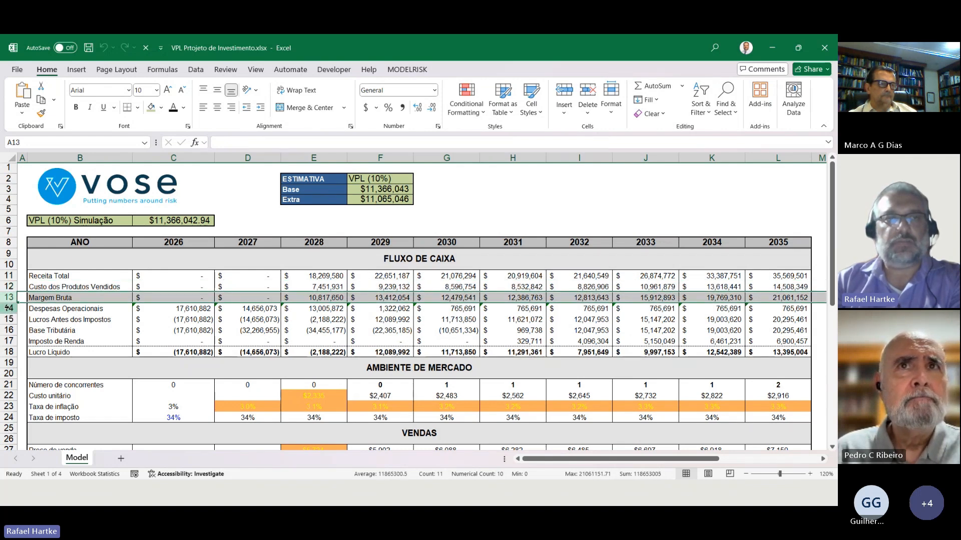
{"action": "left_click", "coordinate": [9, 308]}
{"action": "left_click", "coordinate": [8, 319]}
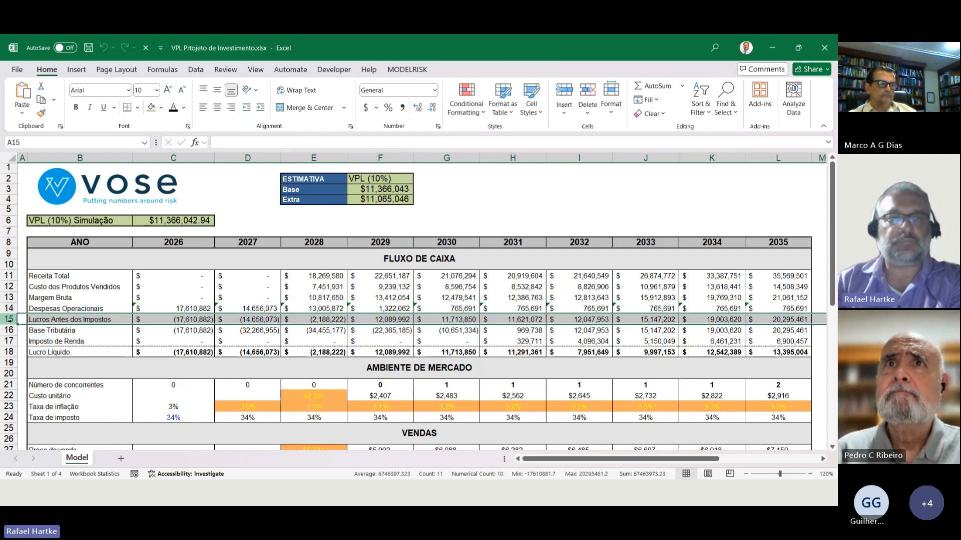
{"action": "left_click", "coordinate": [10, 330]}
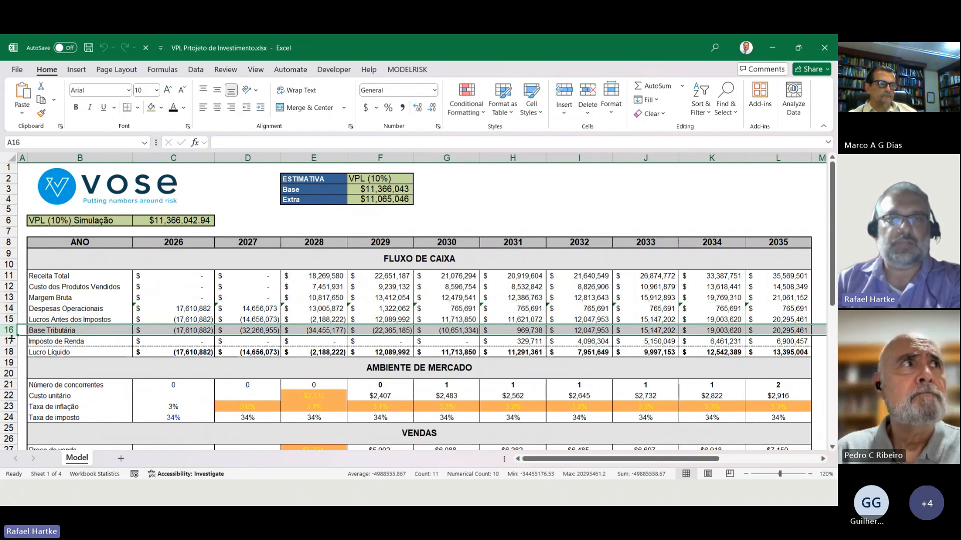
{"action": "left_click", "coordinate": [10, 341]}
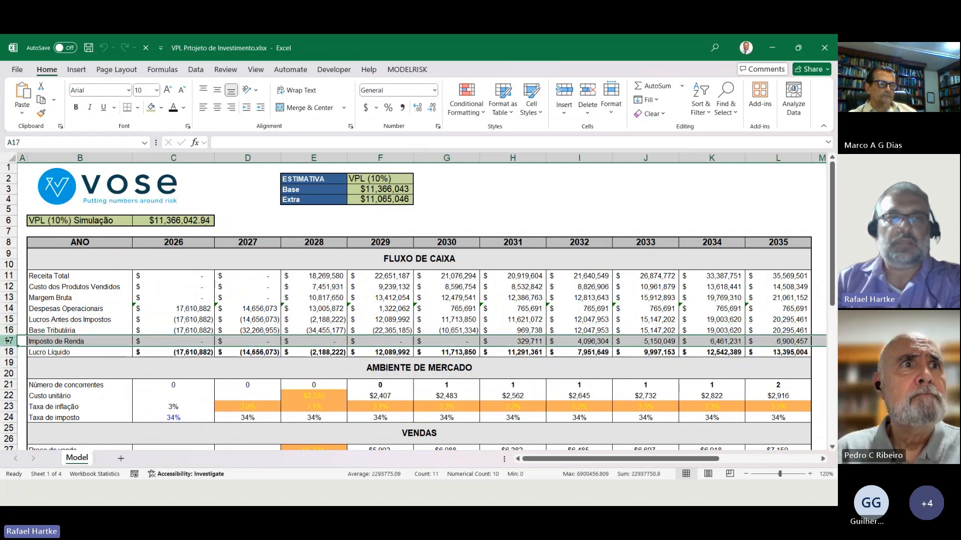
{"action": "left_click", "coordinate": [10, 352]}
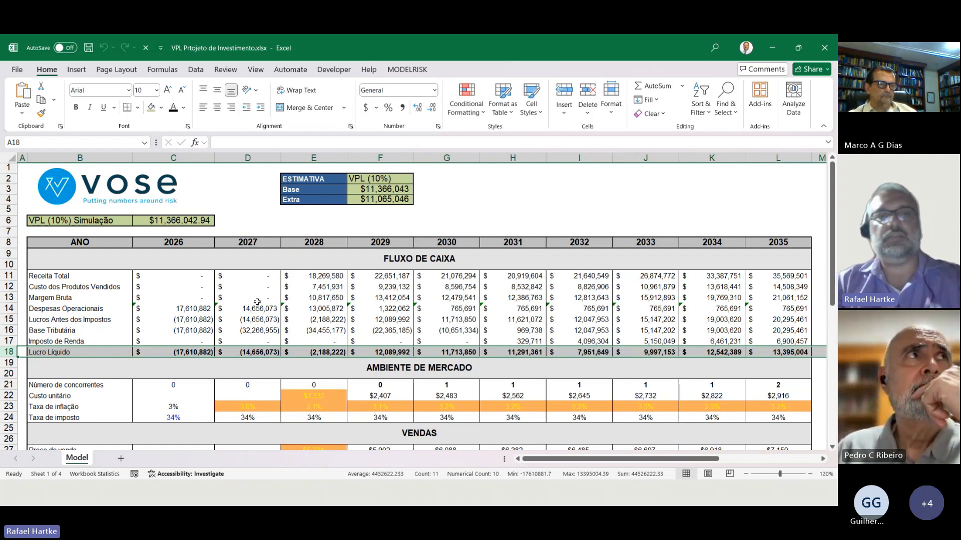
- Inspect the simulated NPV formula in cell C6 and the net profit range it references, without changing it
{"action": "double_click", "coordinate": [195, 221]}
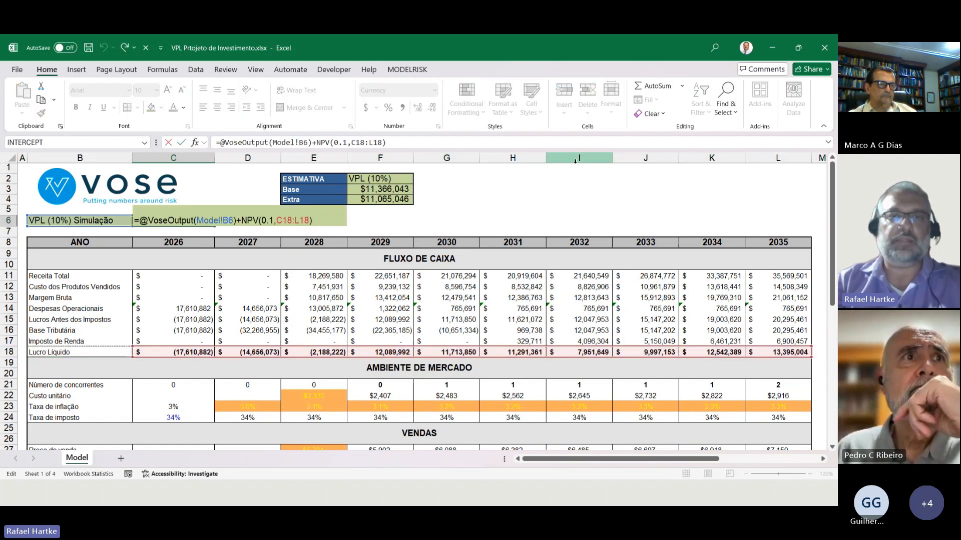
{"action": "key", "text": "Escape"}
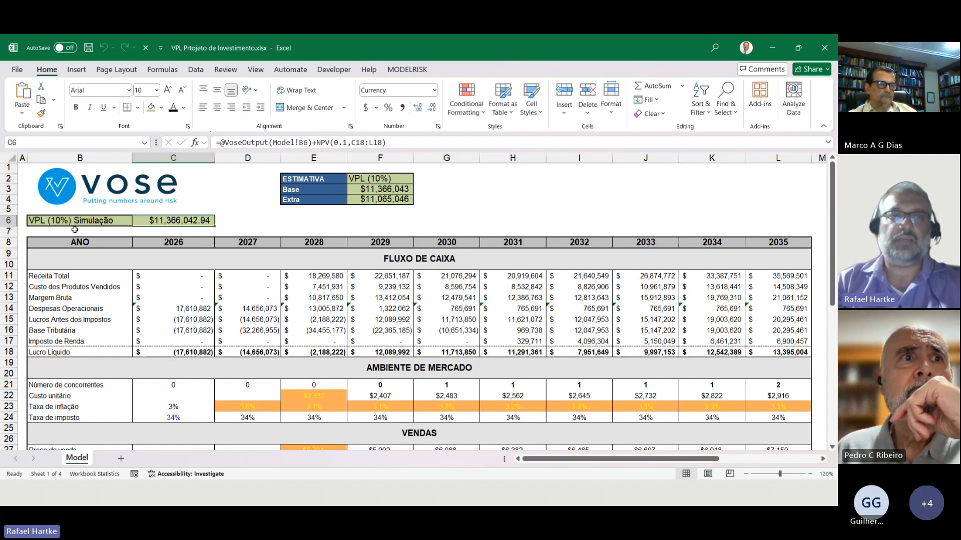
{"action": "left_click", "coordinate": [7, 220]}
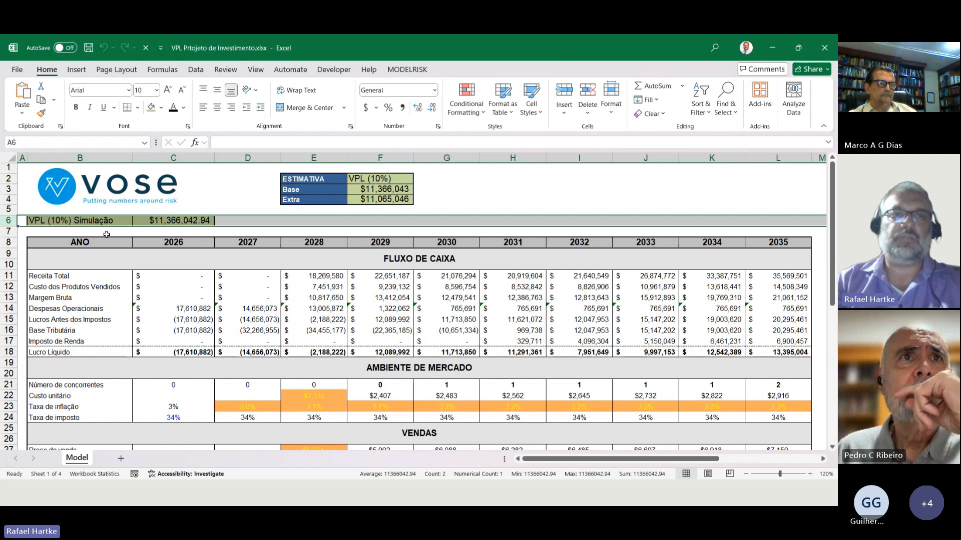
- Format the simulated NPV in cell C6 to show no decimal places
{"action": "left_click", "coordinate": [196, 220]}
{"action": "left_click", "coordinate": [431, 107]}
{"action": "left_click", "coordinate": [432, 107]}
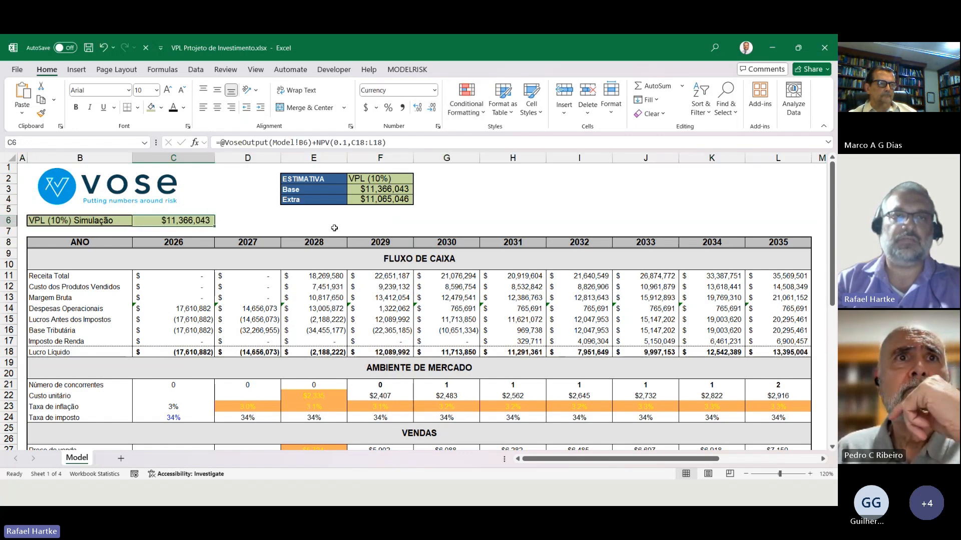
- Review the development costs in row 37 and the simulated NPV in row 6 of the model
{"action": "scroll", "coordinate": [328, 234], "scroll_direction": "down", "scroll_amount": 7}
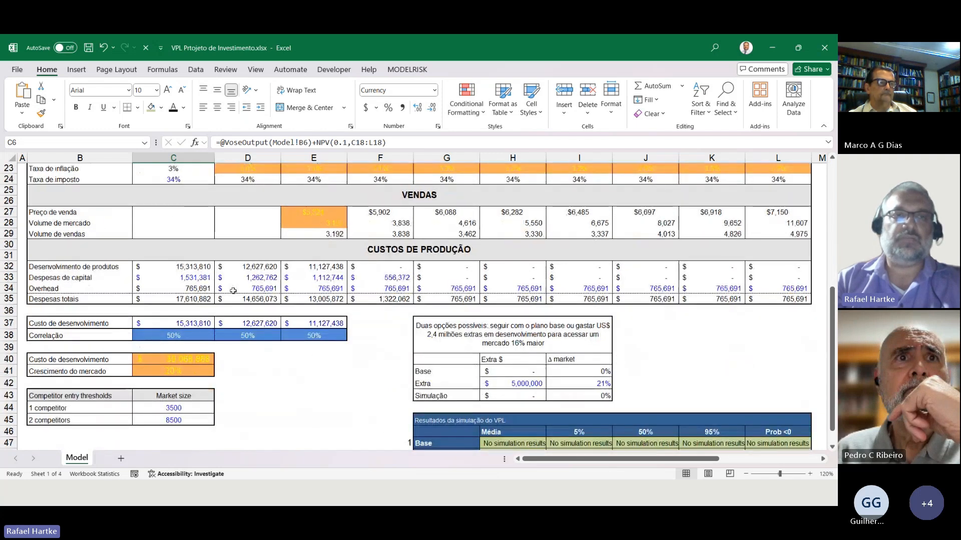
{"action": "left_click_drag", "start_coordinate": [35, 323], "coordinate": [344, 323]}
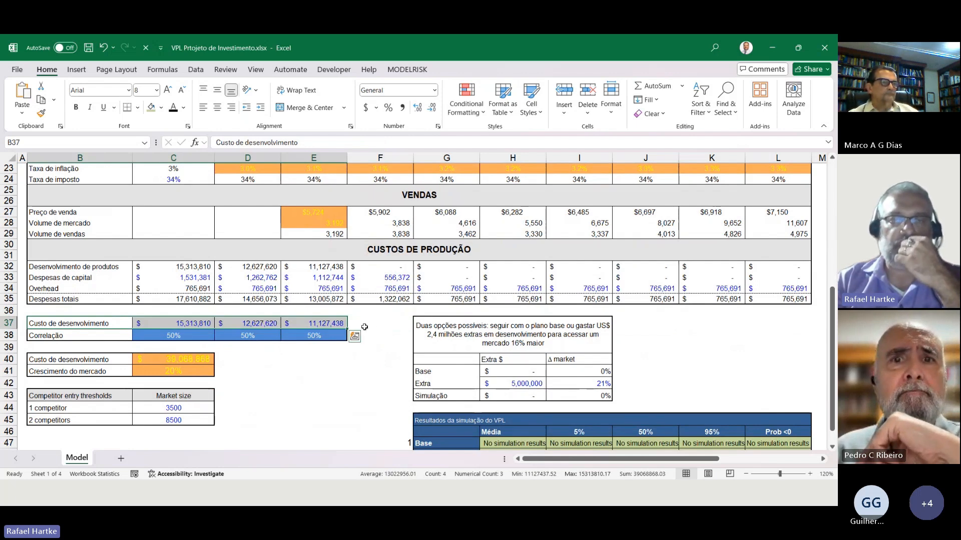
{"action": "scroll", "coordinate": [306, 324], "scroll_direction": "up", "scroll_amount": 7}
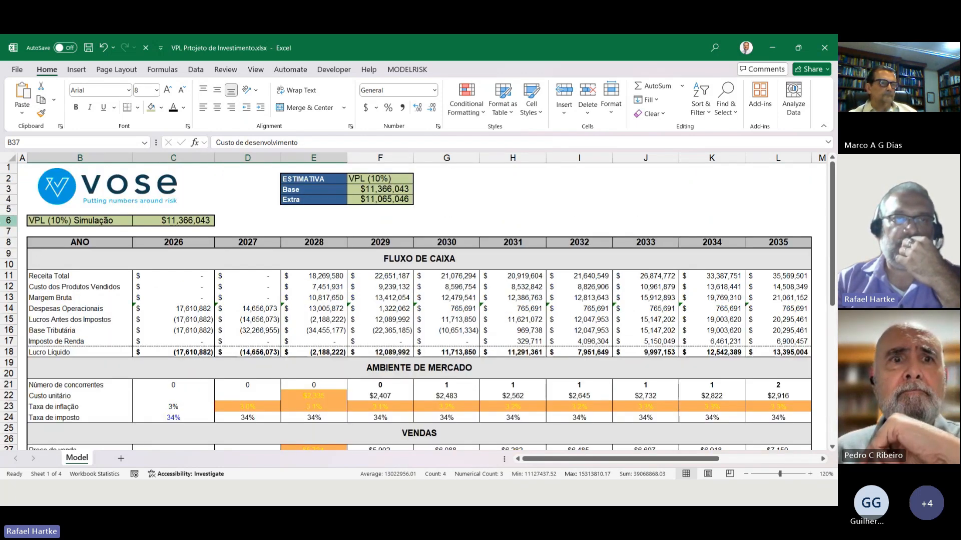
{"action": "left_click", "coordinate": [8, 220]}
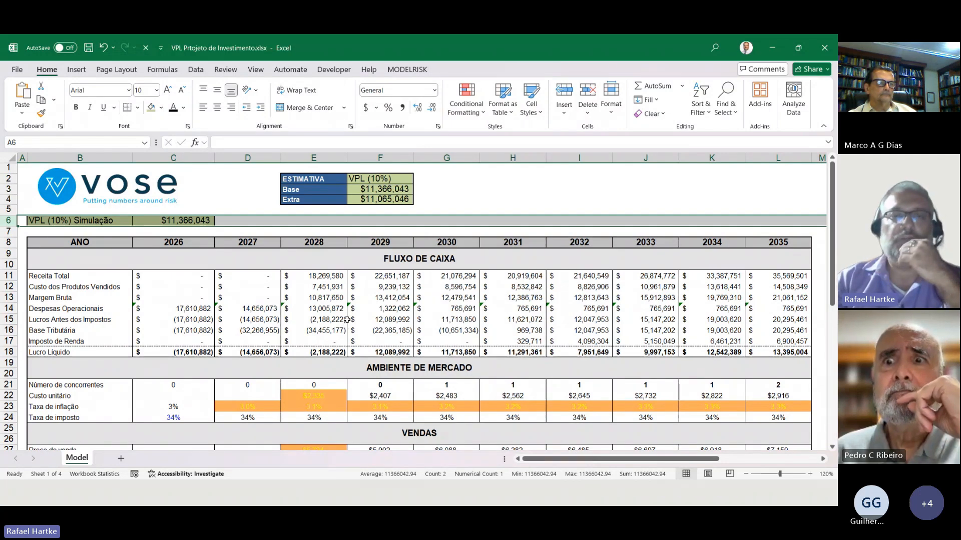
{"action": "scroll", "coordinate": [347, 327], "scroll_direction": "down", "scroll_amount": 3}
{"action": "scroll", "coordinate": [347, 319], "scroll_direction": "down", "scroll_amount": 3}
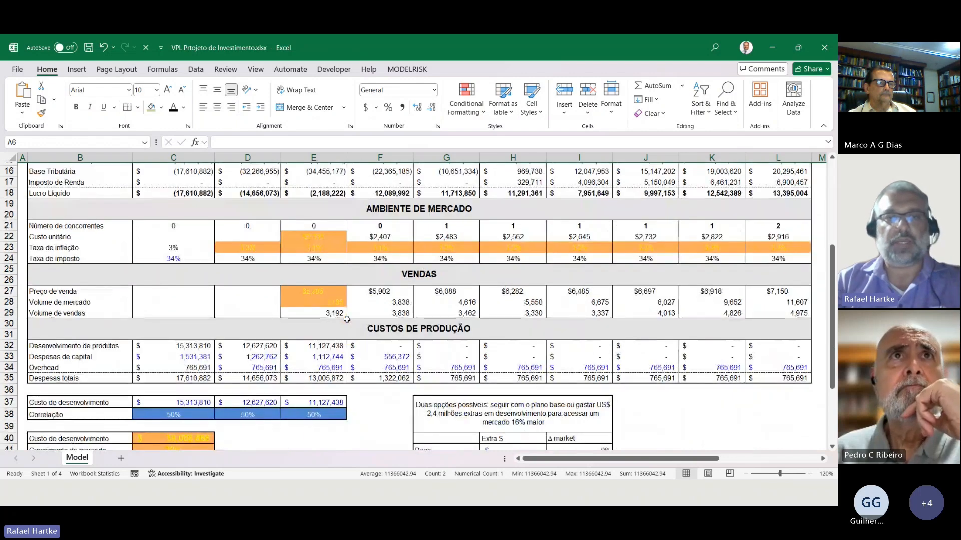
- Switch to the case study slide to reread the two-option question, and return to the Excel model
{"action": "key", "text": "alt+Tab"}
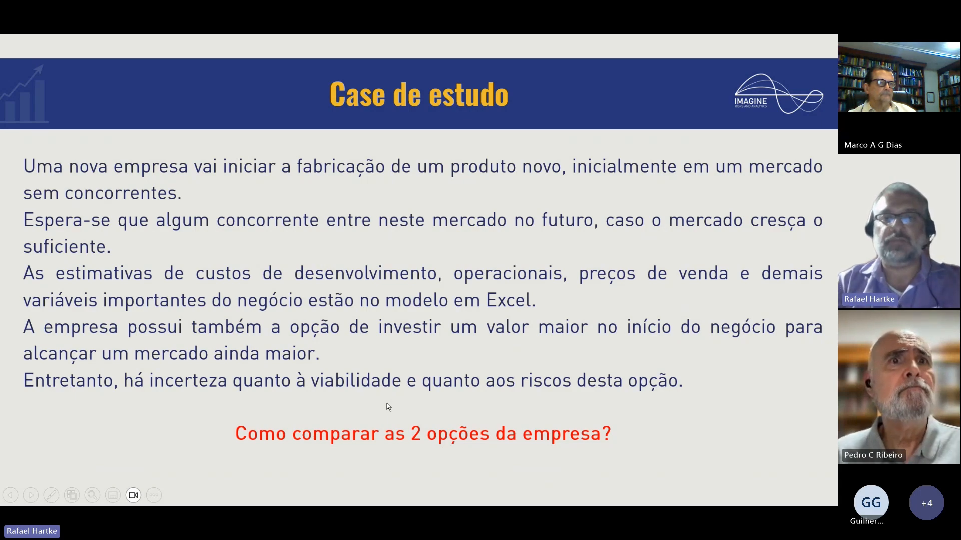
{"action": "key", "text": "alt+Tab"}
{"action": "scroll", "coordinate": [388, 406], "scroll_direction": "up", "scroll_amount": 5}
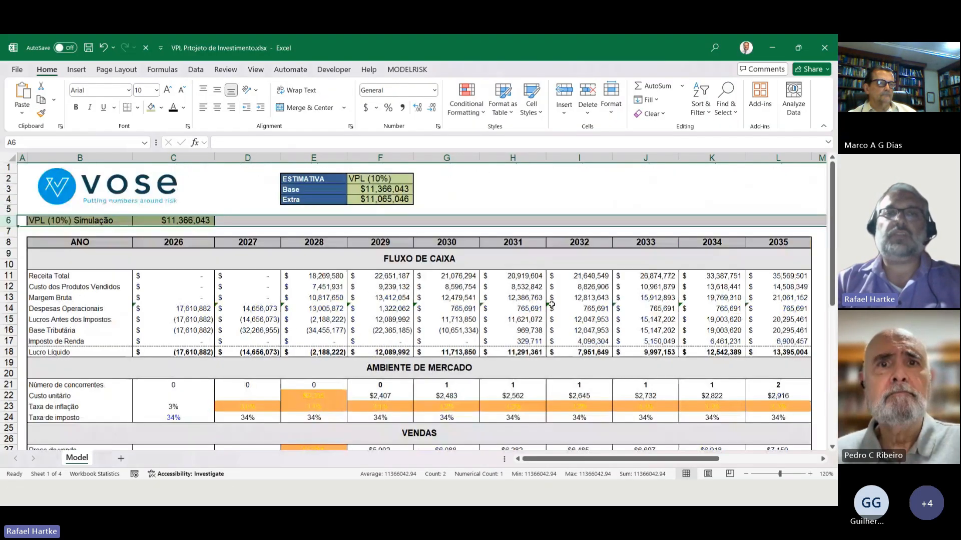
- Compare the Base and Extra NPV estimates in rows 3 and 4 of the ESTIMATIVA table
{"action": "left_click_drag", "start_coordinate": [317, 179], "coordinate": [401, 210]}
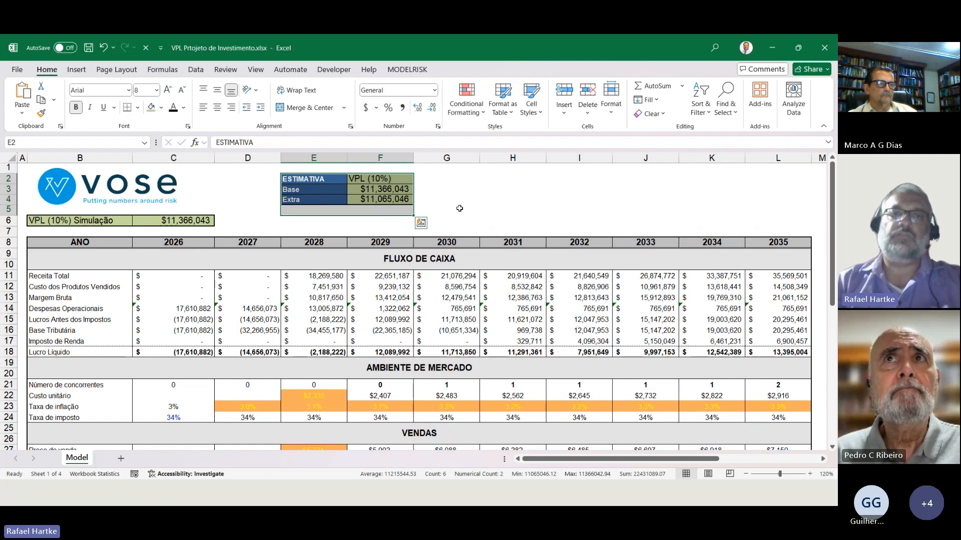
{"action": "left_click_drag", "start_coordinate": [300, 199], "coordinate": [401, 208]}
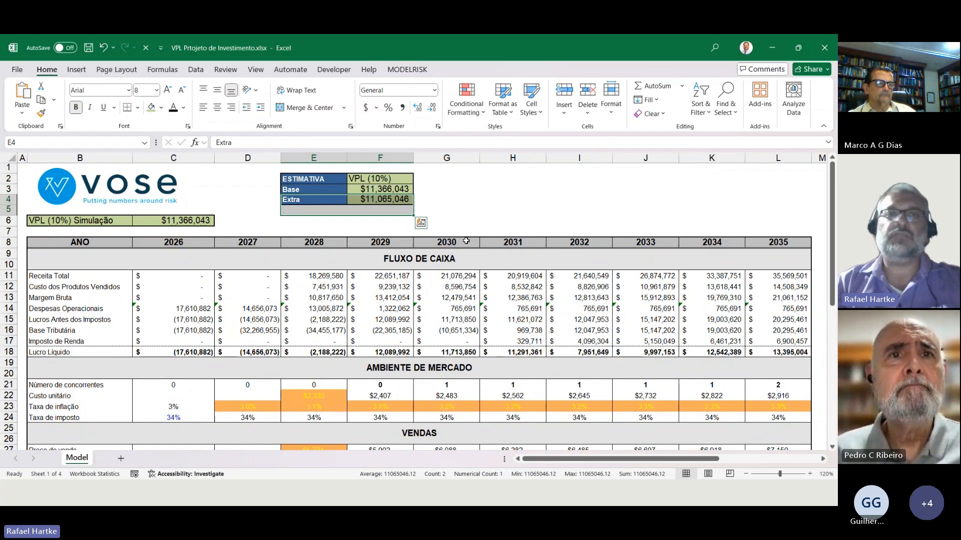
{"action": "left_click_drag", "start_coordinate": [307, 199], "coordinate": [453, 199]}
{"action": "left_click_drag", "start_coordinate": [248, 189], "coordinate": [452, 192]}
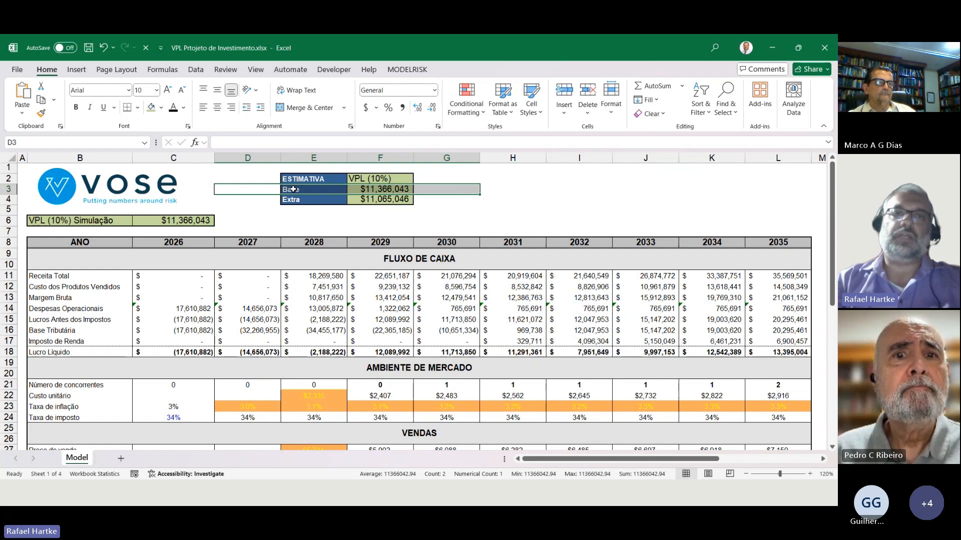
{"action": "left_click_drag", "start_coordinate": [233, 200], "coordinate": [441, 198]}
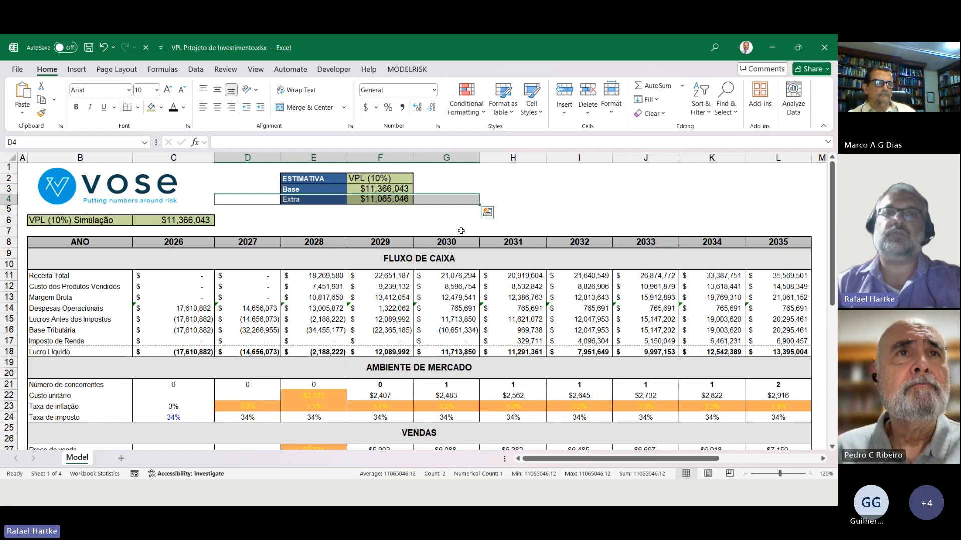
{"action": "left_click_drag", "start_coordinate": [253, 189], "coordinate": [457, 188]}
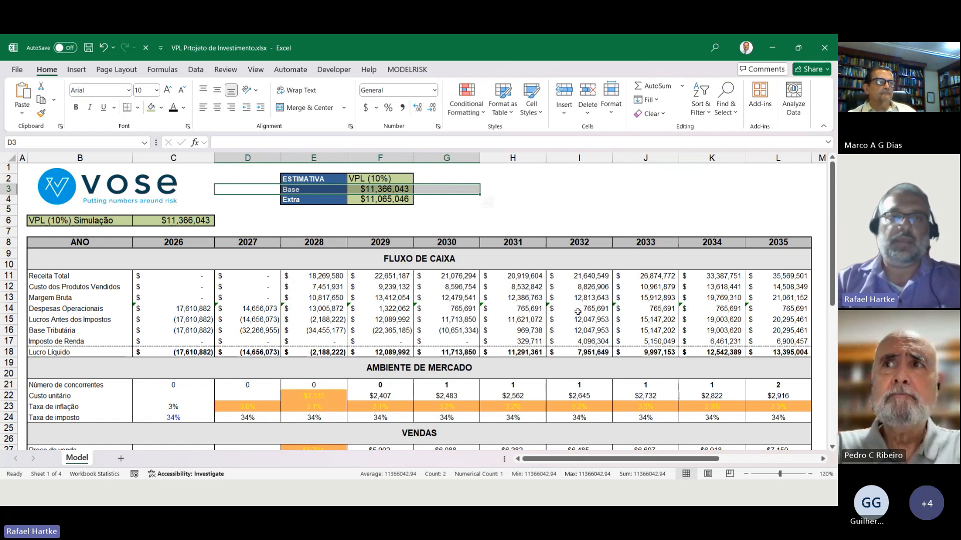
- Inspect the unit cost formulas for 2028 in cell E22 and for 2029 in cell F22
{"action": "scroll", "coordinate": [600, 287], "scroll_direction": "down", "scroll_amount": 3}
{"action": "left_click", "coordinate": [327, 317]}
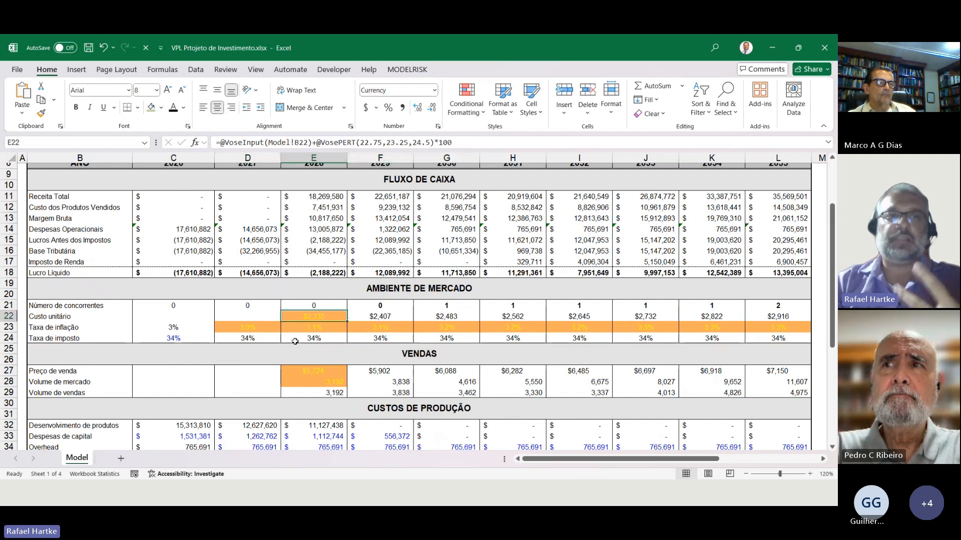
{"action": "left_click", "coordinate": [363, 316]}
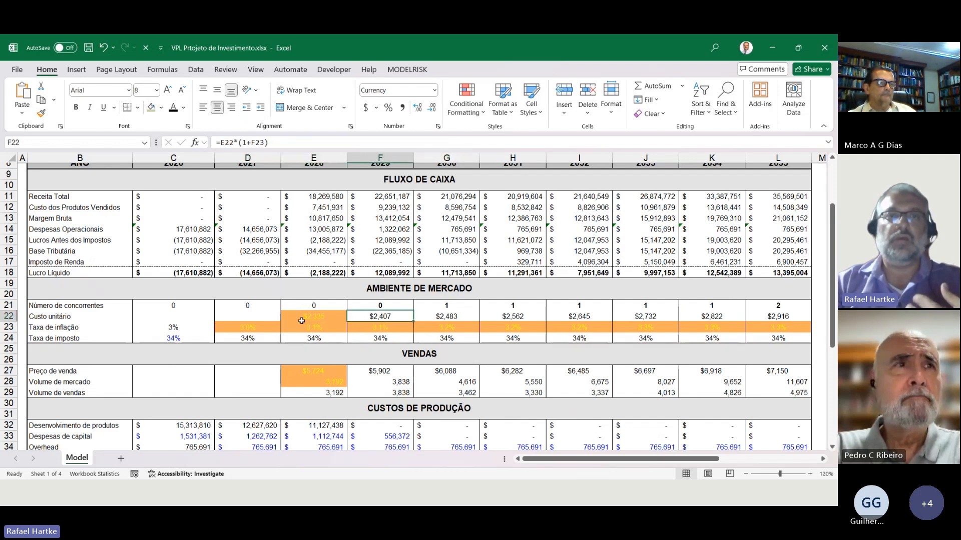
{"action": "left_click", "coordinate": [316, 315]}
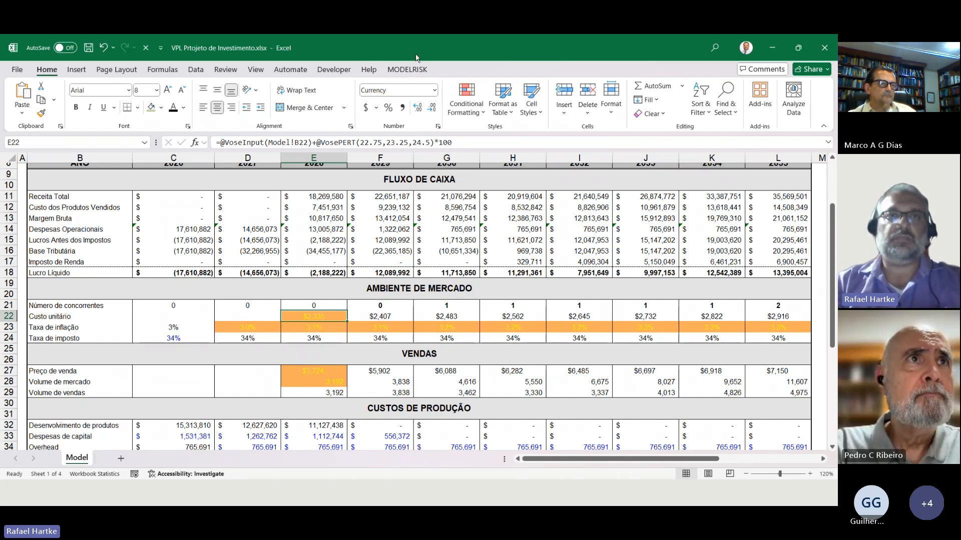
- View the ModelRisk function of the 2028 unit cost in cell E22 and enlarge its distribution details window
{"action": "left_click", "coordinate": [406, 69]}
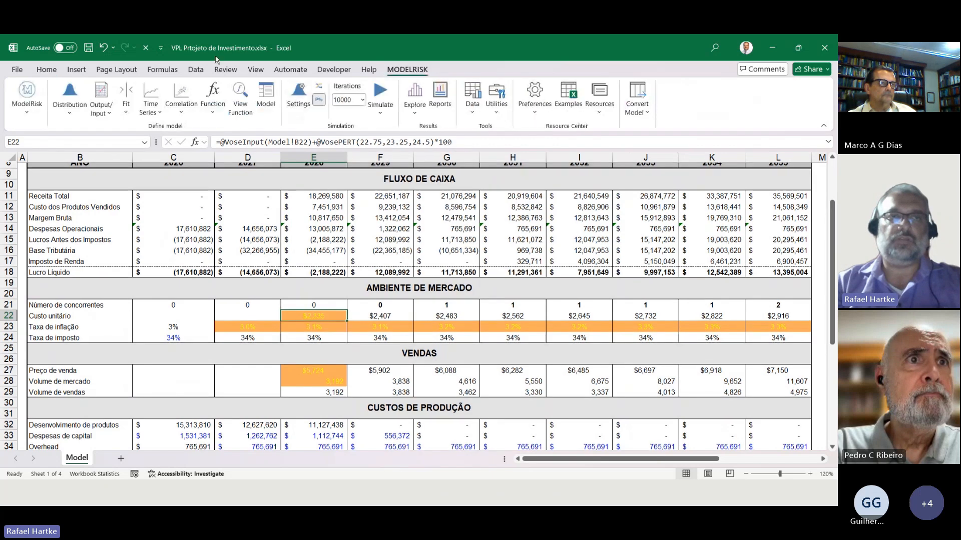
{"action": "left_click", "coordinate": [243, 97]}
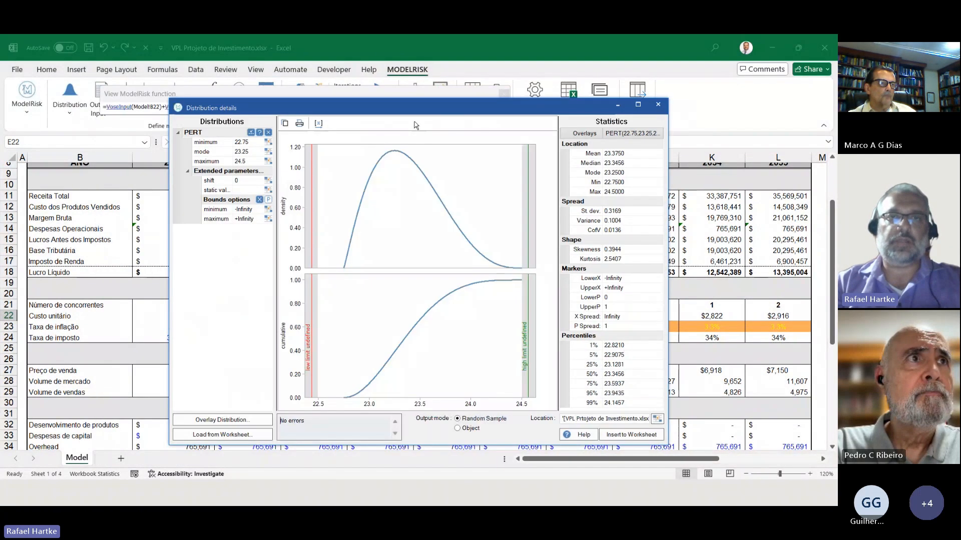
{"action": "left_click_drag", "start_coordinate": [414, 111], "coordinate": [322, 73]}
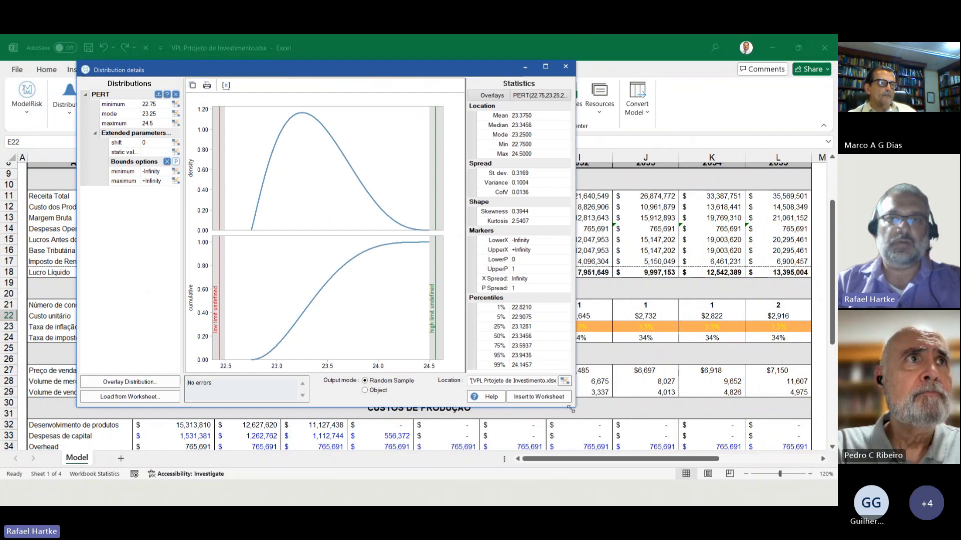
{"action": "left_click_drag", "start_coordinate": [574, 408], "coordinate": [754, 454]}
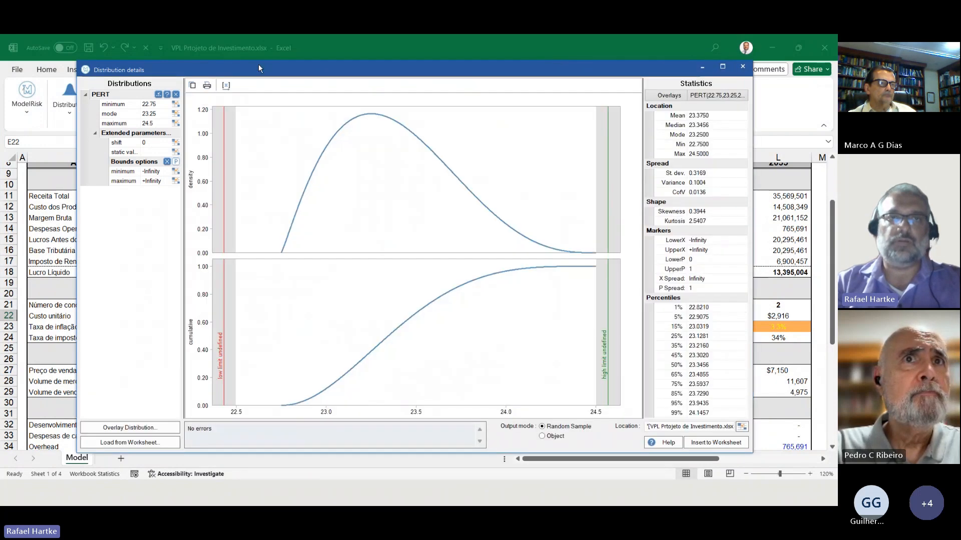
{"action": "left_click_drag", "start_coordinate": [260, 73], "coordinate": [240, 77]}
- Examine the PERT minimum, mode and maximum against the cell formula and the statistics, and close the distribution details
{"action": "left_click", "coordinate": [147, 113]}
{"action": "left_click", "coordinate": [142, 119]}
{"action": "left_click", "coordinate": [141, 127]}
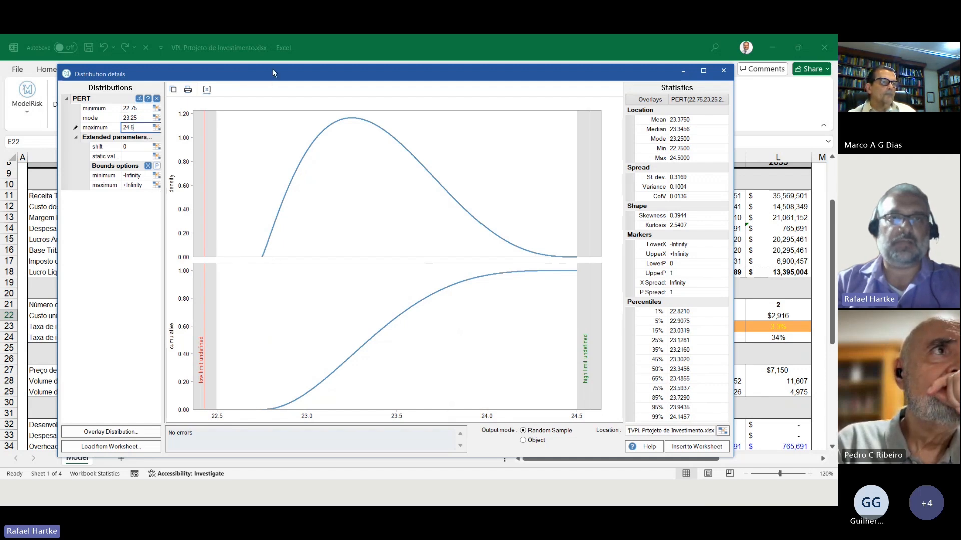
{"action": "left_click_drag", "start_coordinate": [273, 73], "coordinate": [309, 160]}
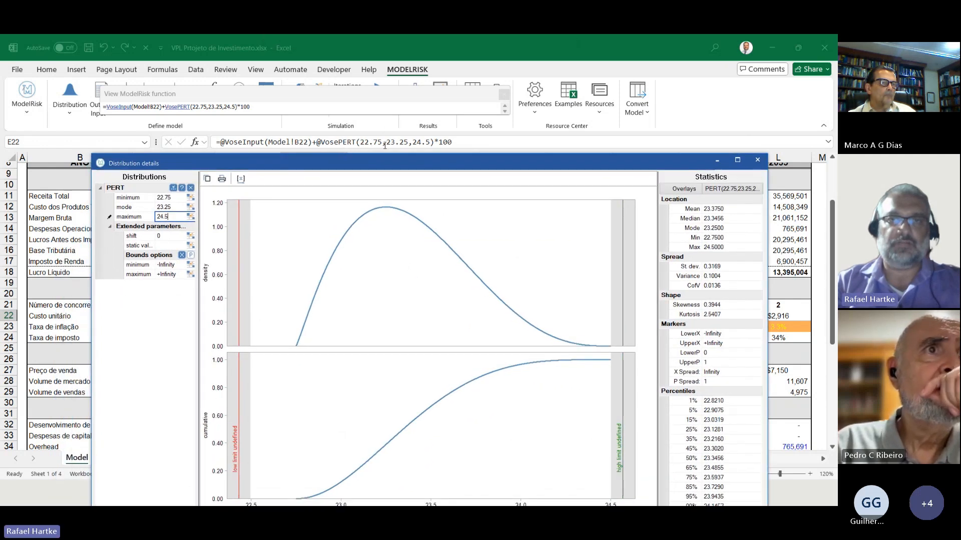
{"action": "left_click_drag", "start_coordinate": [412, 161], "coordinate": [384, 79]}
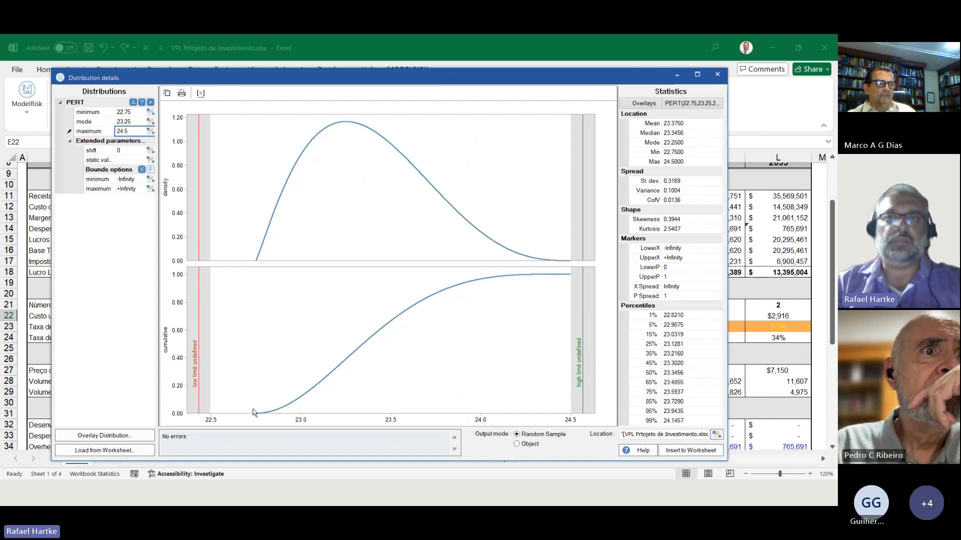
{"action": "left_click", "coordinate": [662, 152]}
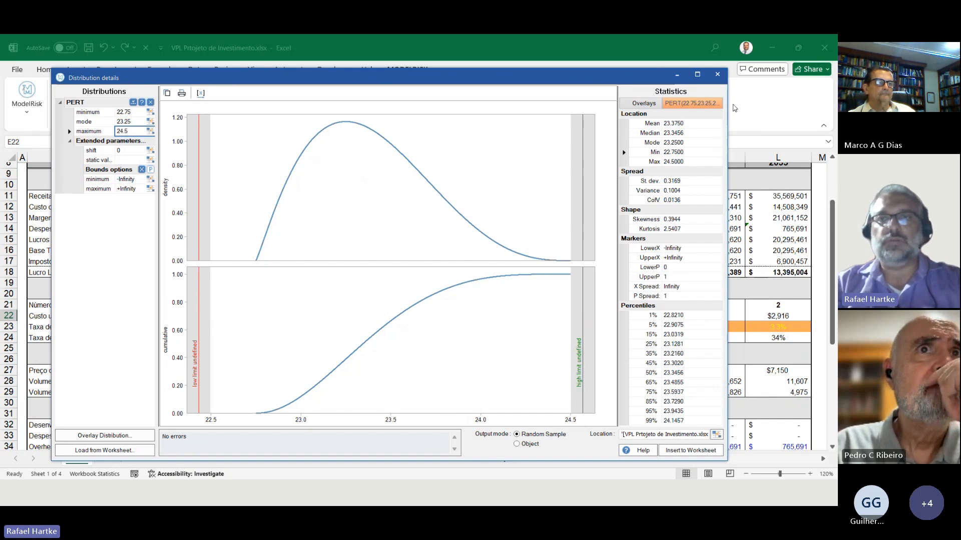
{"action": "left_click", "coordinate": [723, 79]}
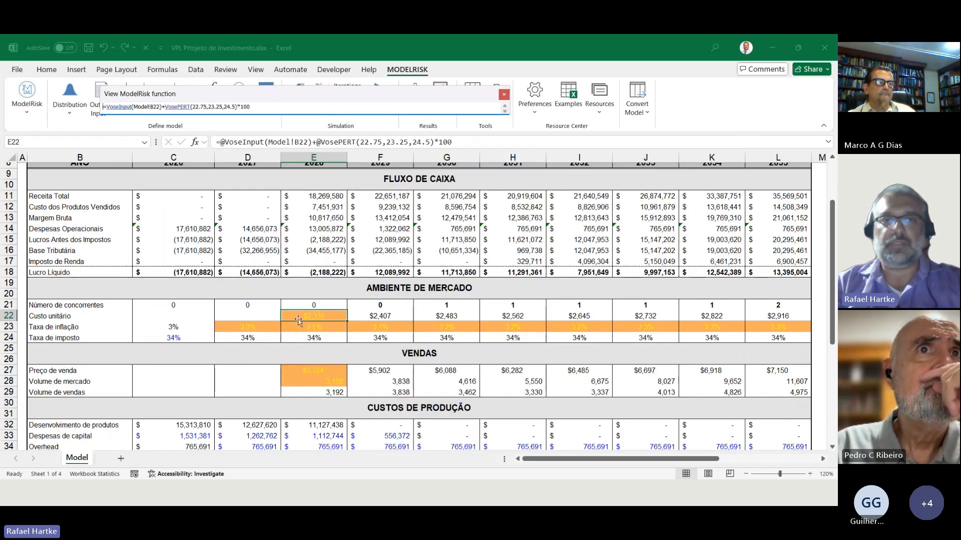
- Inspect the unit costs in row 22 and the inflation rate inputs in cells C23 and D23, and close the function viewer
{"action": "left_click_drag", "start_coordinate": [300, 316], "coordinate": [720, 317]}
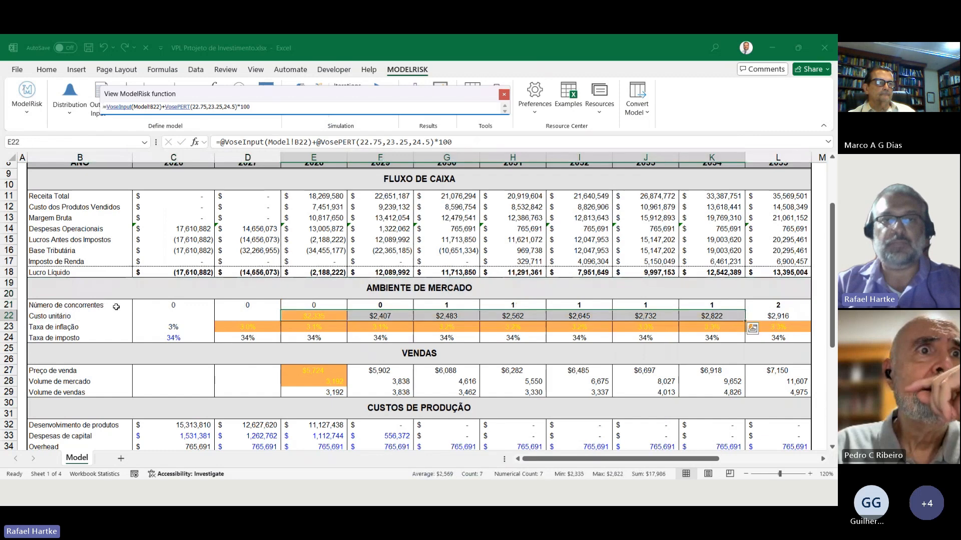
{"action": "left_click", "coordinate": [237, 328]}
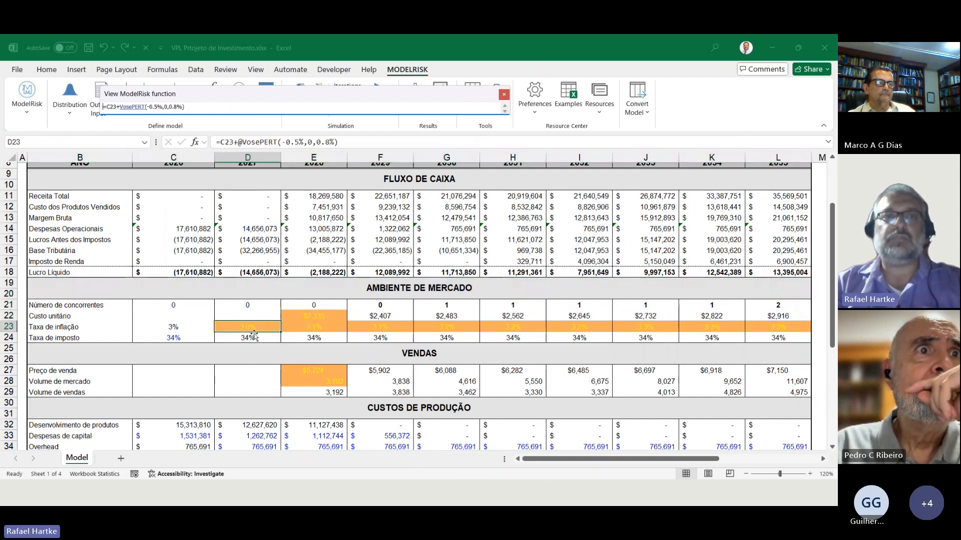
{"action": "left_click", "coordinate": [178, 324]}
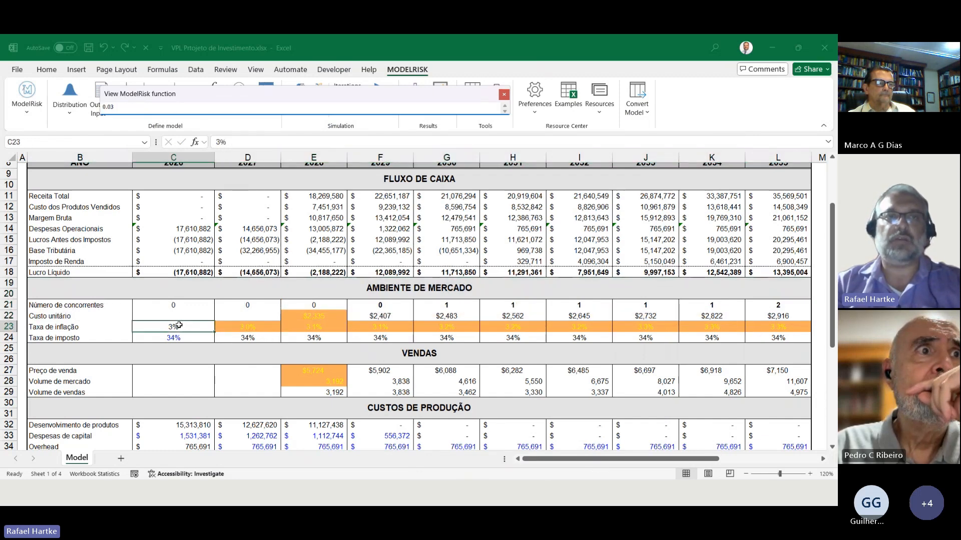
{"action": "left_click", "coordinate": [252, 327]}
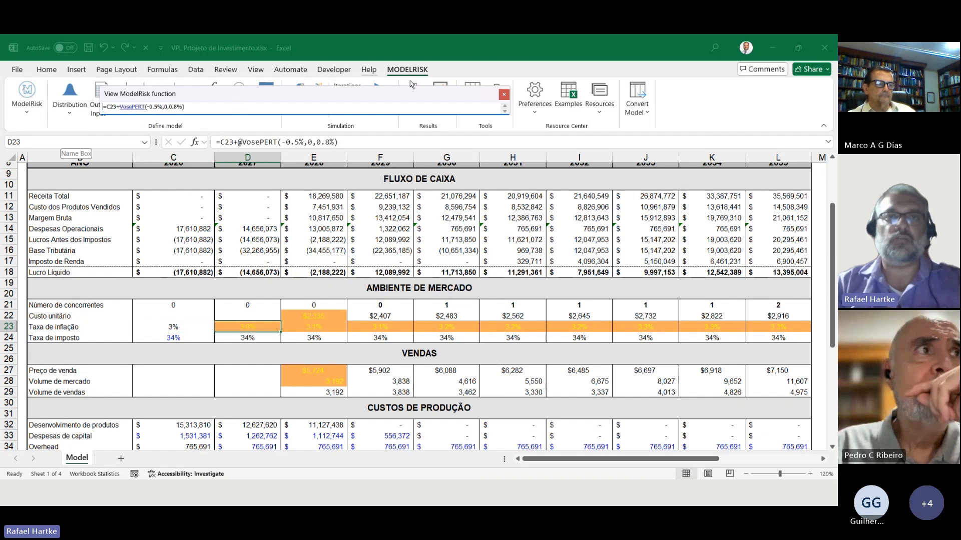
{"action": "left_click", "coordinate": [503, 94]}
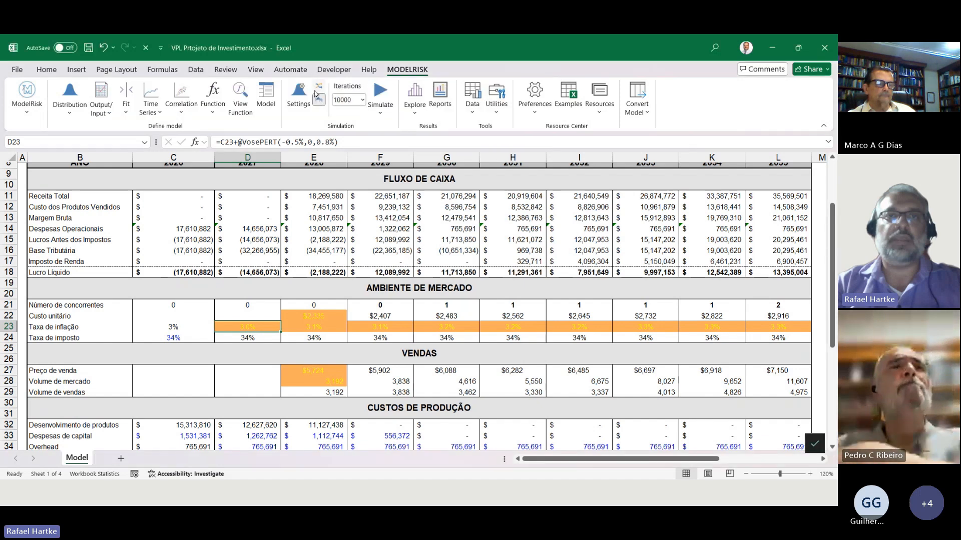
- Make the ModelRisk distributions show random samples in the sheet and recalculate the model several times
{"action": "left_click", "coordinate": [319, 89]}
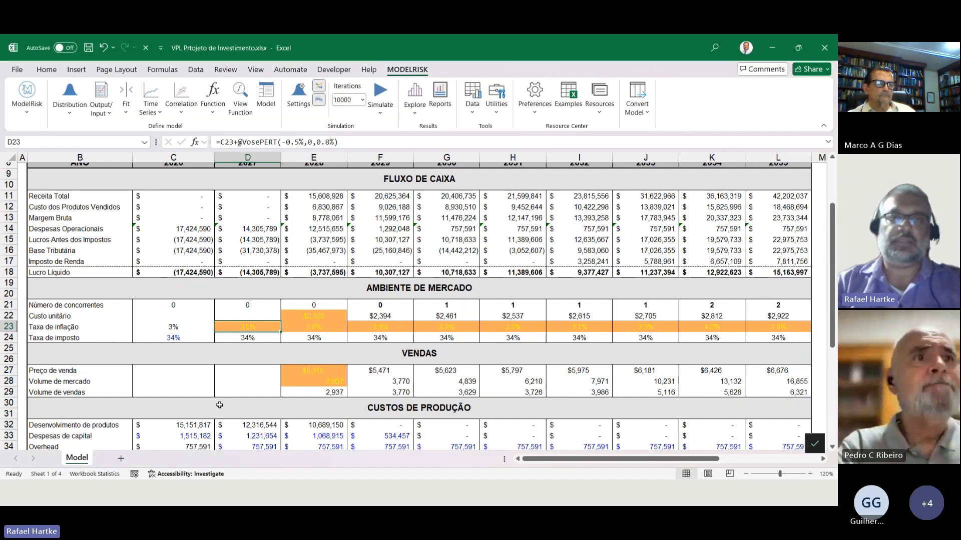
{"action": "key", "text": "F9"}
{"action": "key", "text": "F9"}
{"action": "key", "text": "F9"}
{"action": "key", "text": "F9"}
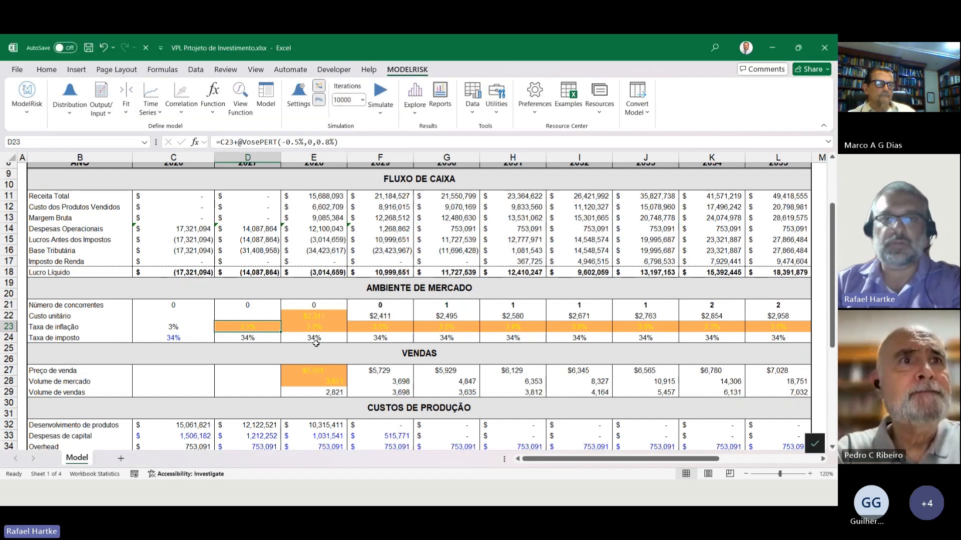
{"action": "key", "text": "F9"}
{"action": "key", "text": "F9"}
{"action": "key", "text": "F9"}
{"action": "key", "text": "F9"}
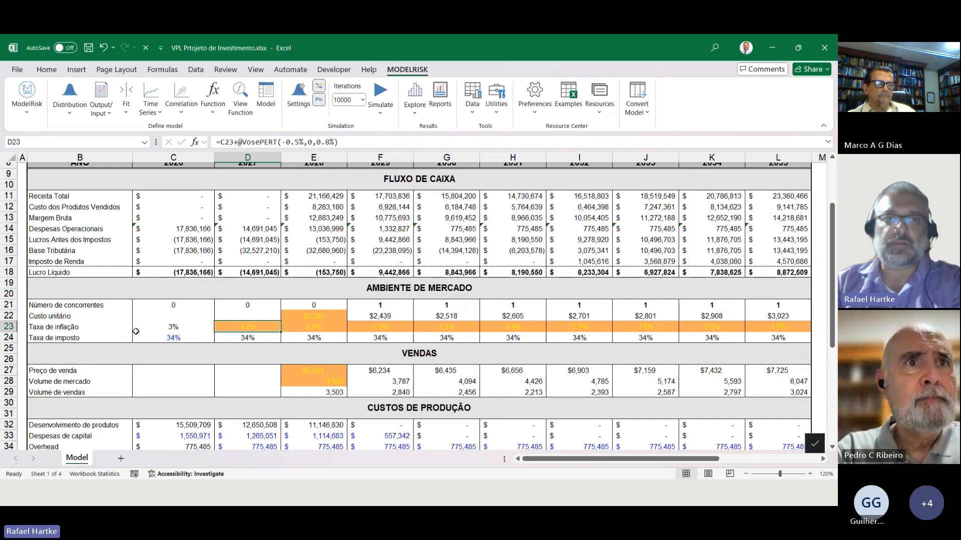
- Select the inflation rate row 23 and resample the model a few times to examine its variation
{"action": "left_click", "coordinate": [9, 327]}
{"action": "key", "text": "F9"}
{"action": "key", "text": "F9"}
{"action": "key", "text": "F9"}
- Resample the model repeatedly to examine how the 2035 unit cost in cell L22 varies
{"action": "left_click", "coordinate": [791, 315]}
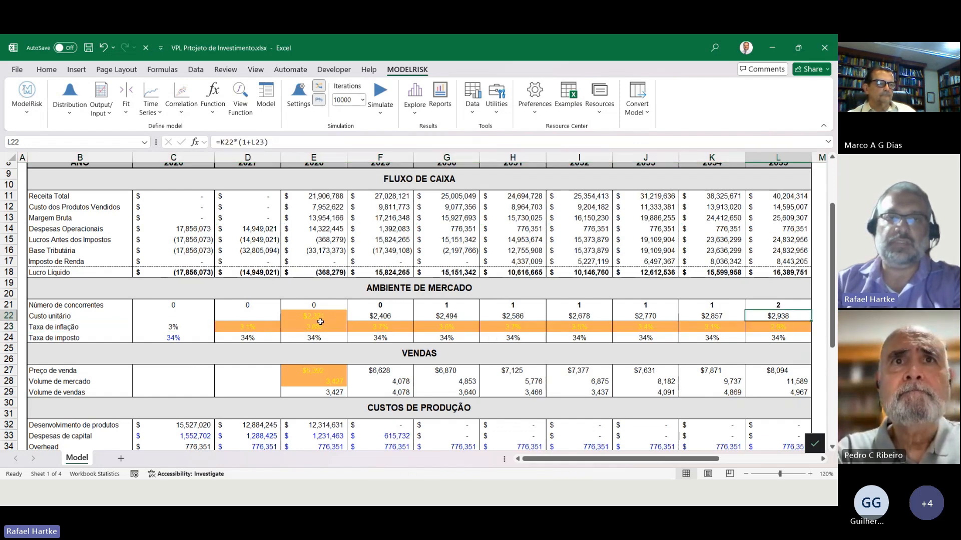
{"action": "key", "text": "F9"}
{"action": "key", "text": "F9"}
{"action": "key", "text": "F9"}
{"action": "key", "text": "F9"}
{"action": "key", "text": "F9"}
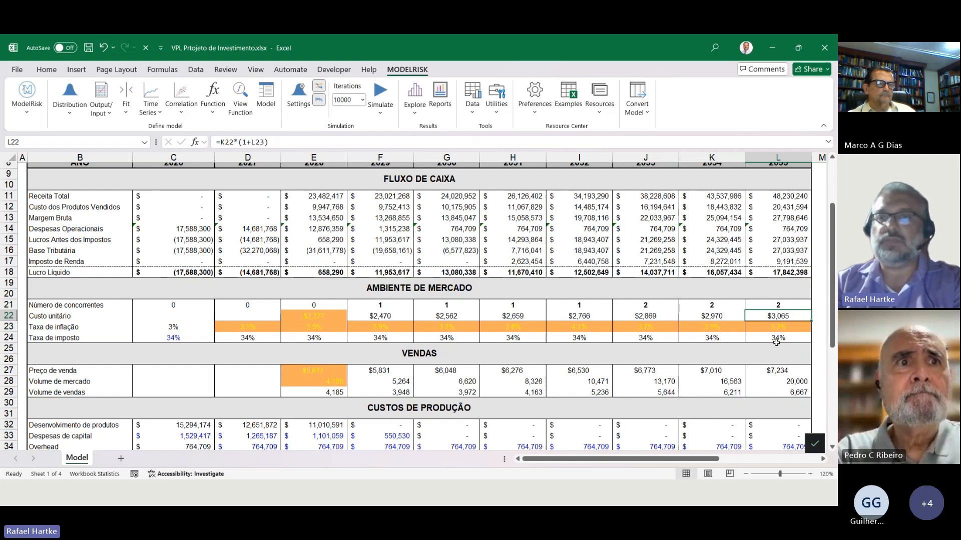
{"action": "key", "text": "F9"}
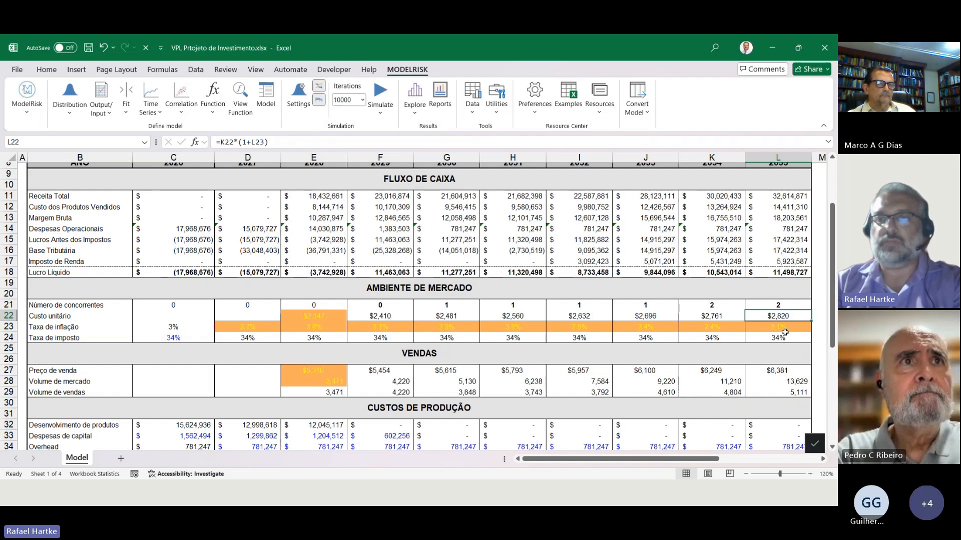
- Keep resampling the model to compare further 2035 unit costs in cell L22, and select inflation rate row 23
{"action": "key", "text": "F9"}
{"action": "key", "text": "F9"}
{"action": "key", "text": "F9"}
{"action": "key", "text": "F9"}
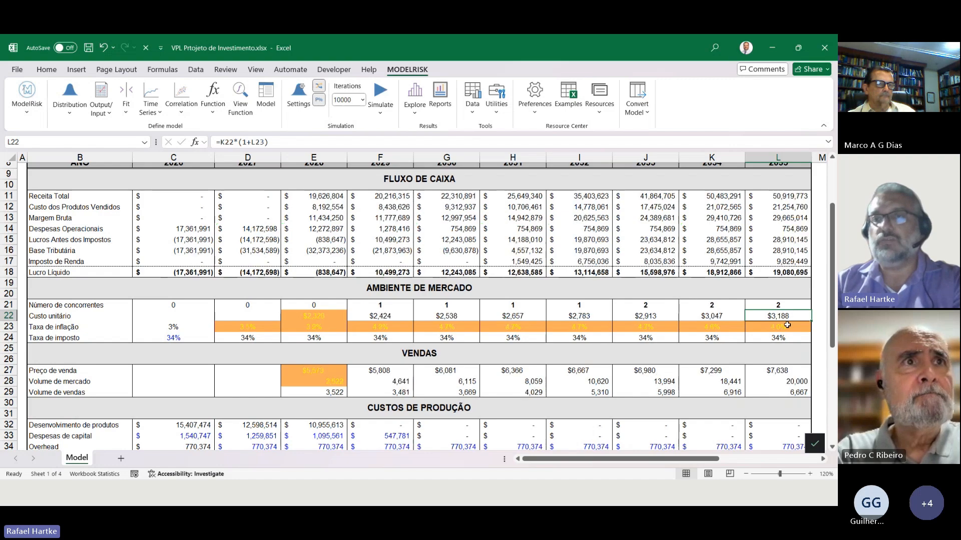
{"action": "key", "text": "F9"}
{"action": "key", "text": "F9"}
{"action": "key", "text": "F9"}
{"action": "key", "text": "F9"}
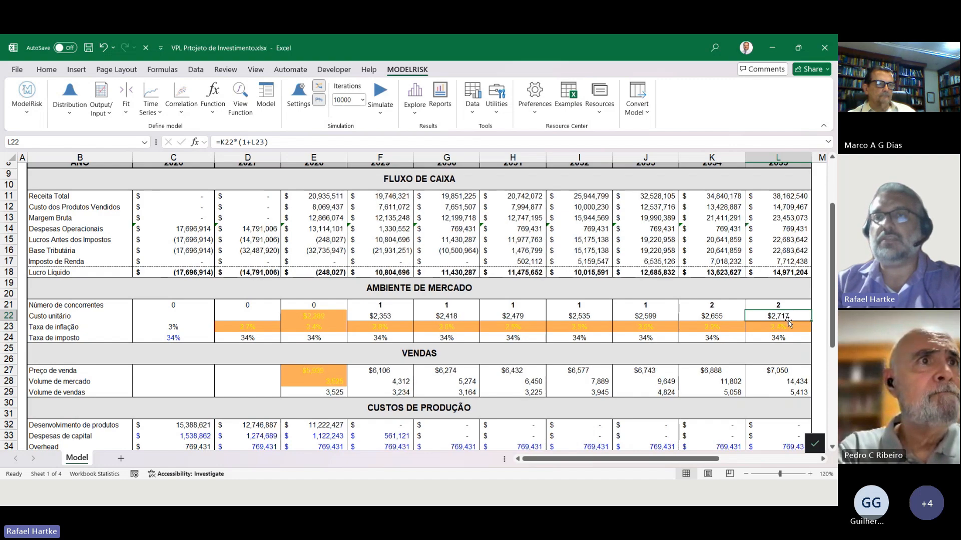
{"action": "key", "text": "F9"}
{"action": "key", "text": "F9"}
{"action": "key", "text": "F9"}
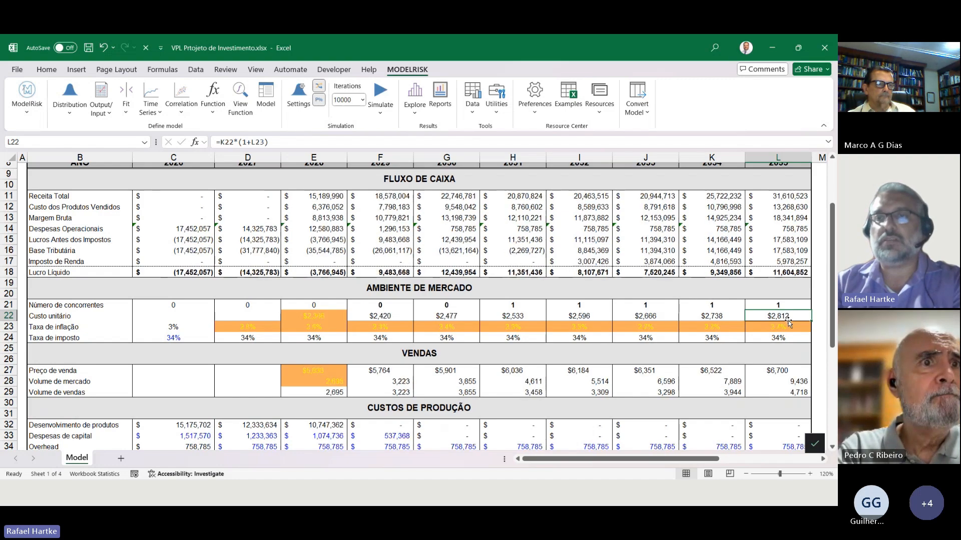
{"action": "left_click", "coordinate": [8, 327]}
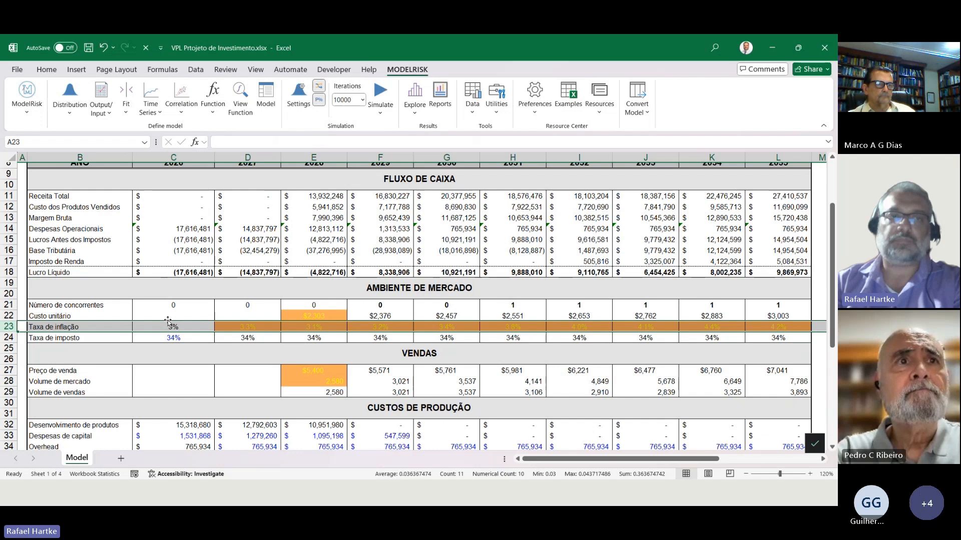
- Resample the model repeatedly to examine the 2028 selling price distribution in cell E27, and check the 2035 price in cell L27
{"action": "scroll", "coordinate": [168, 321], "scroll_direction": "down", "scroll_amount": 2}
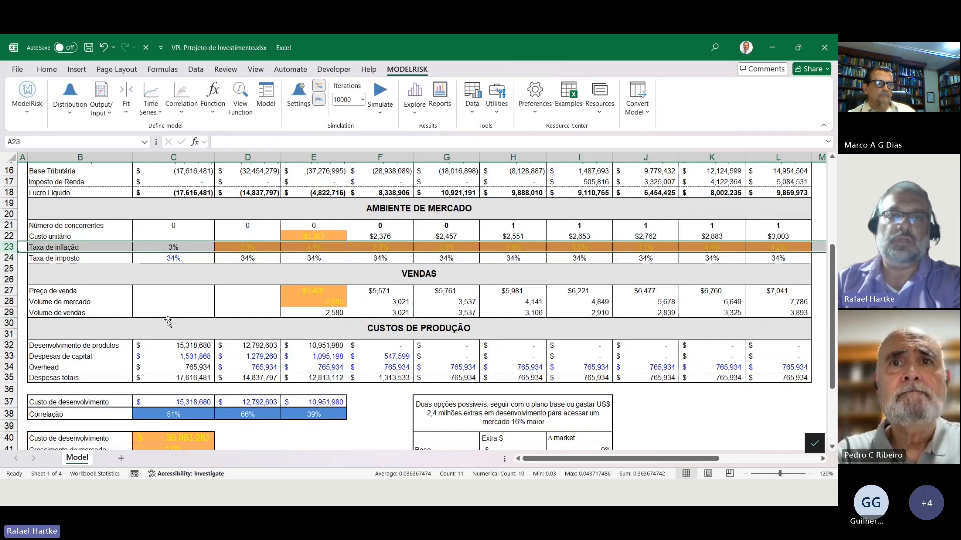
{"action": "left_click", "coordinate": [321, 296]}
{"action": "left_click", "coordinate": [319, 87]}
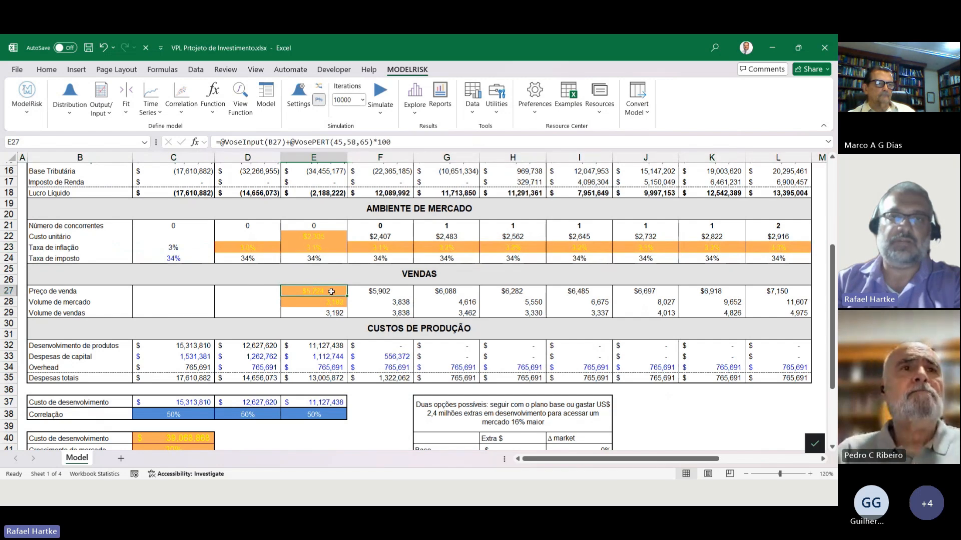
{"action": "left_click", "coordinate": [318, 88]}
{"action": "key", "text": "F9"}
{"action": "key", "text": "F9"}
{"action": "key", "text": "F9"}
{"action": "key", "text": "F9"}
{"action": "key", "text": "F9"}
{"action": "key", "text": "F9"}
{"action": "key", "text": "F9"}
{"action": "key", "text": "F9"}
{"action": "key", "text": "F9"}
{"action": "key", "text": "F9"}
{"action": "key", "text": "F9"}
{"action": "key", "text": "F9"}
{"action": "key", "text": "F9"}
{"action": "key", "text": "F9"}
{"action": "key", "text": "F9"}
{"action": "key", "text": "F9"}
{"action": "key", "text": "F9"}
{"action": "key", "text": "F9"}
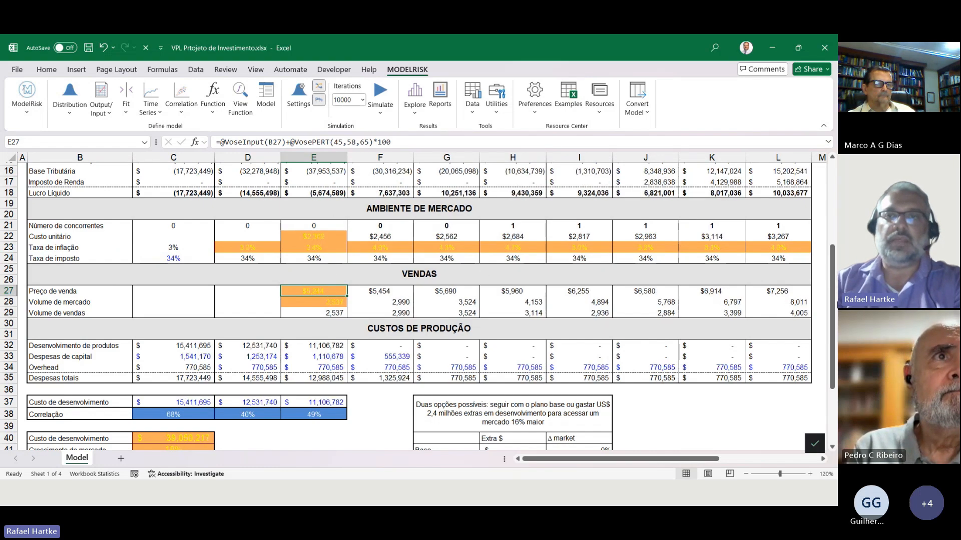
{"action": "left_click", "coordinate": [771, 294]}
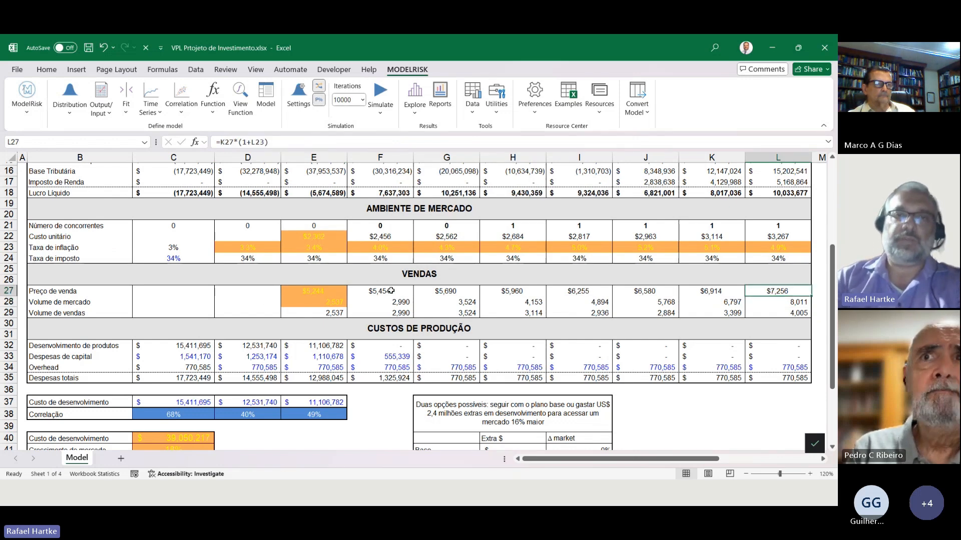
- Resample the model repeatedly to examine the 2028 market volume distribution in cell E28, and select market volume row 28
{"action": "left_click", "coordinate": [344, 303]}
{"action": "key", "text": "F9"}
{"action": "key", "text": "F9"}
{"action": "key", "text": "F9"}
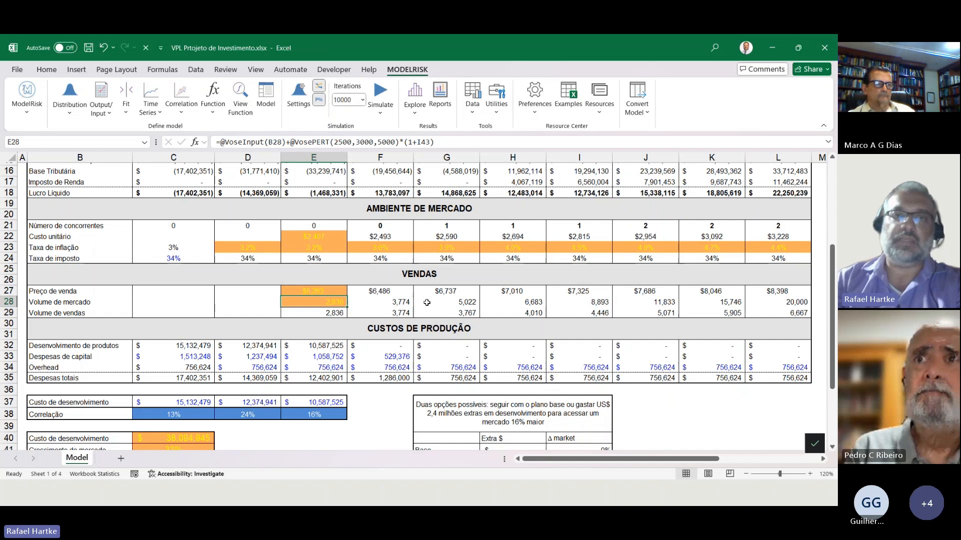
{"action": "key", "text": "F9"}
{"action": "key", "text": "F9"}
{"action": "key", "text": "F9"}
{"action": "key", "text": "F9"}
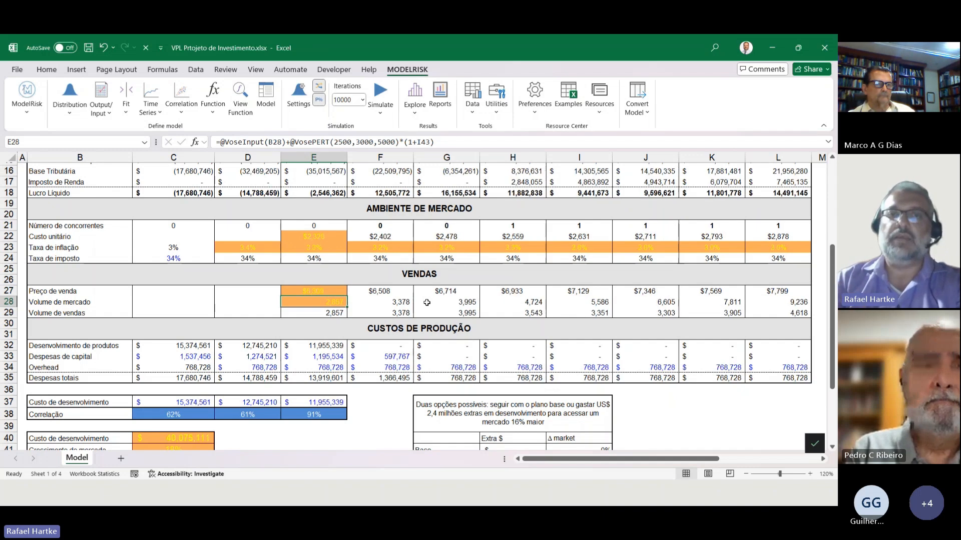
{"action": "left_click", "coordinate": [9, 303]}
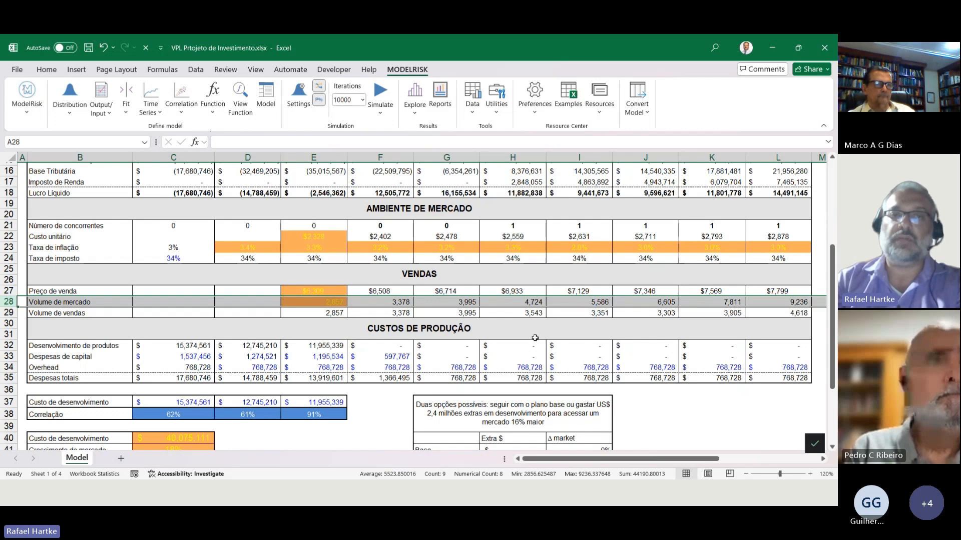
- Inspect the market growth distribution in cell C41 and resample the model several times to examine its variation
{"action": "scroll", "coordinate": [535, 340], "scroll_direction": "down", "scroll_amount": 2}
{"action": "left_click", "coordinate": [200, 371]}
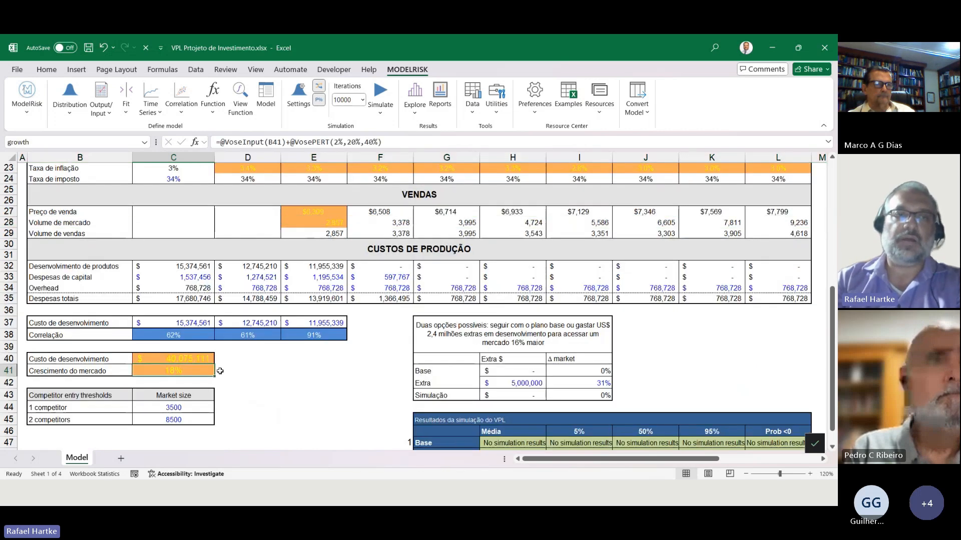
{"action": "key", "text": "shift+space"}
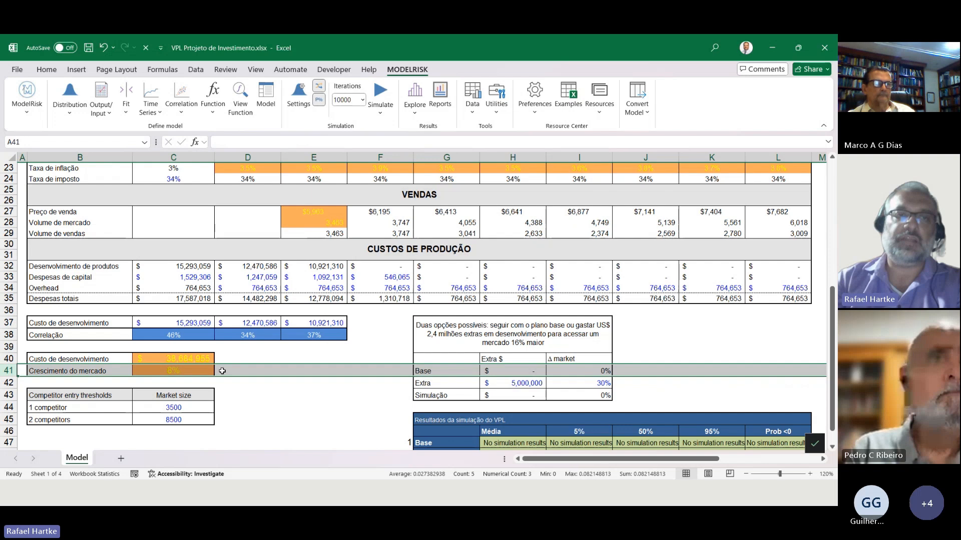
{"action": "left_click", "coordinate": [191, 371]}
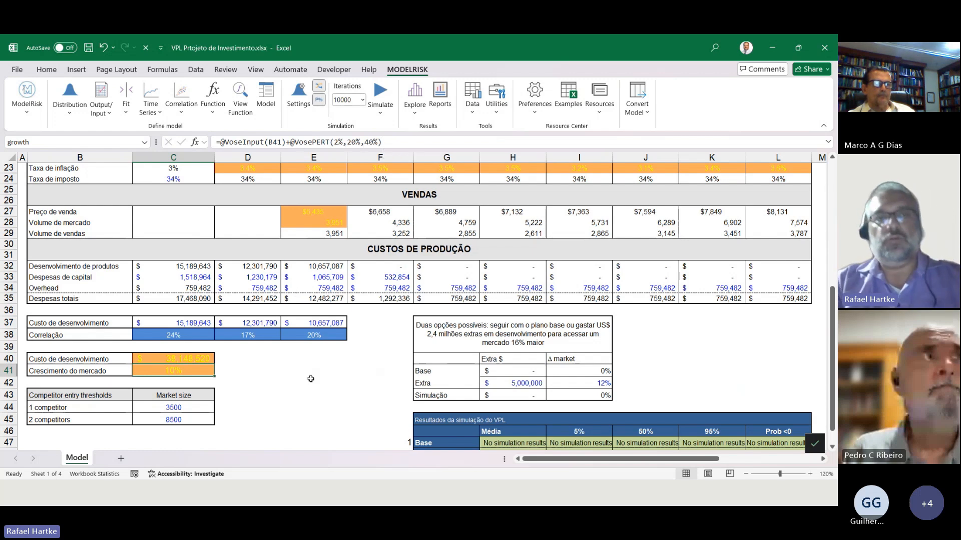
{"action": "key", "text": "F9"}
{"action": "key", "text": "F9"}
{"action": "key", "text": "F9"}
{"action": "key", "text": "F9"}
{"action": "key", "text": "F9"}
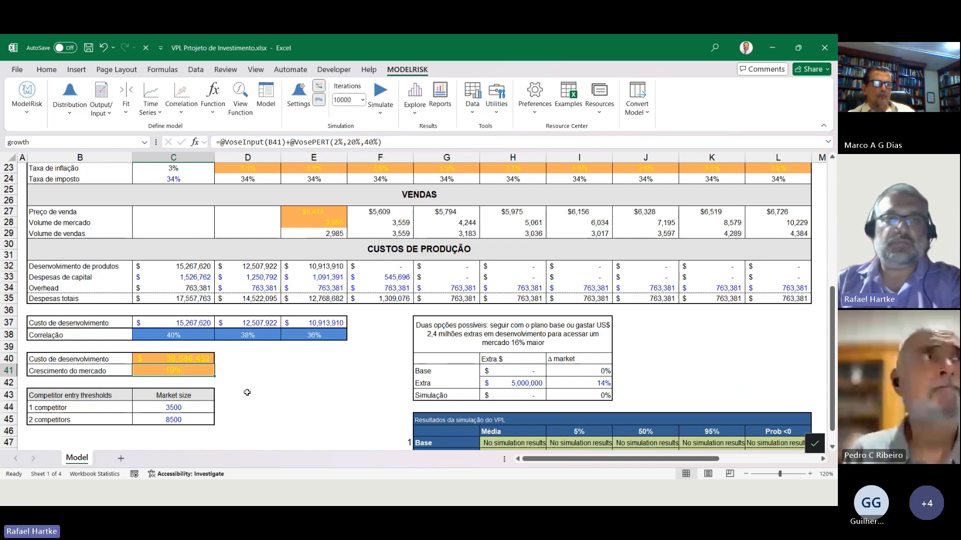
{"action": "left_click", "coordinate": [243, 383]}
- Resample the total development cost in cell C40, inspect its formula's references, and select the yearly development costs in row 37
{"action": "left_click", "coordinate": [190, 359]}
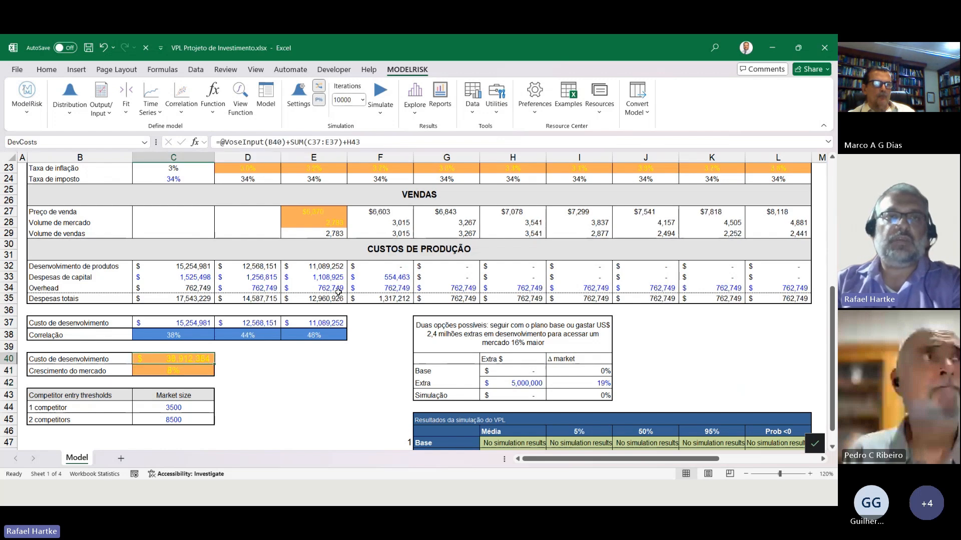
{"action": "key", "text": "F9"}
{"action": "key", "text": "F9"}
{"action": "key", "text": "F9"}
{"action": "left_click", "coordinate": [384, 142]}
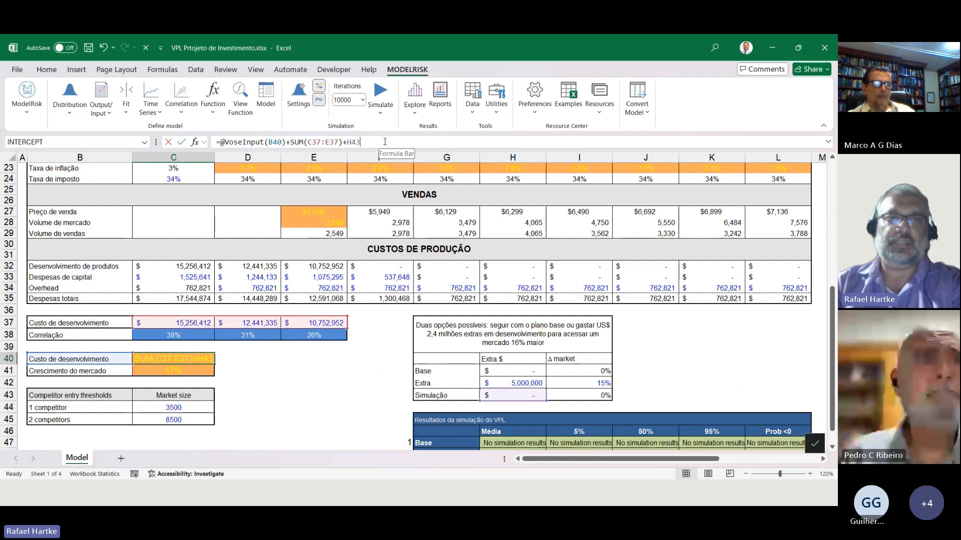
{"action": "key", "text": "Escape"}
{"action": "left_click_drag", "start_coordinate": [98, 324], "coordinate": [345, 324]}
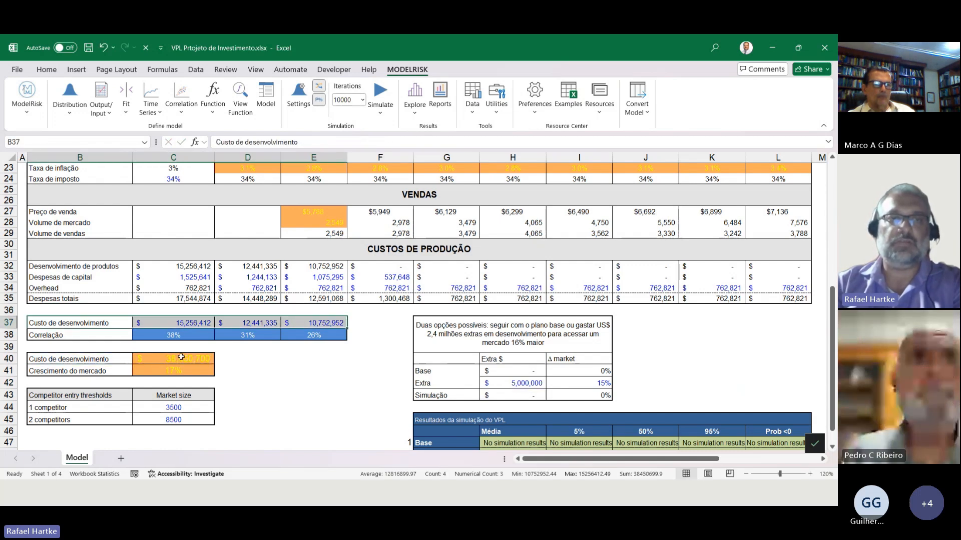
- Resample the model repeatedly to examine the total development cost in cell C40, and return the distributions to their fixed values
{"action": "left_click", "coordinate": [181, 357]}
{"action": "key", "text": "F9"}
{"action": "key", "text": "F9"}
{"action": "key", "text": "F9"}
{"action": "key", "text": "F9"}
{"action": "key", "text": "F9"}
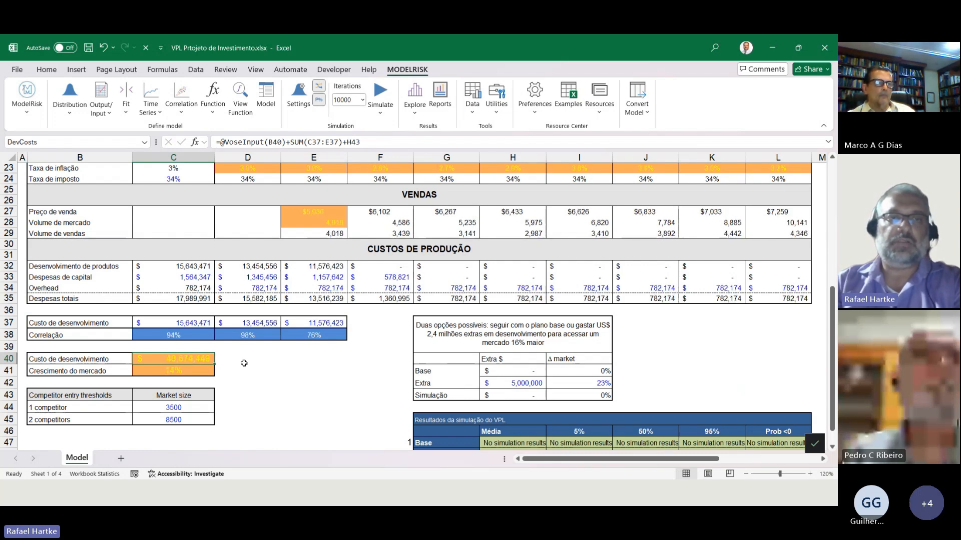
{"action": "key", "text": "F9"}
{"action": "key", "text": "F9"}
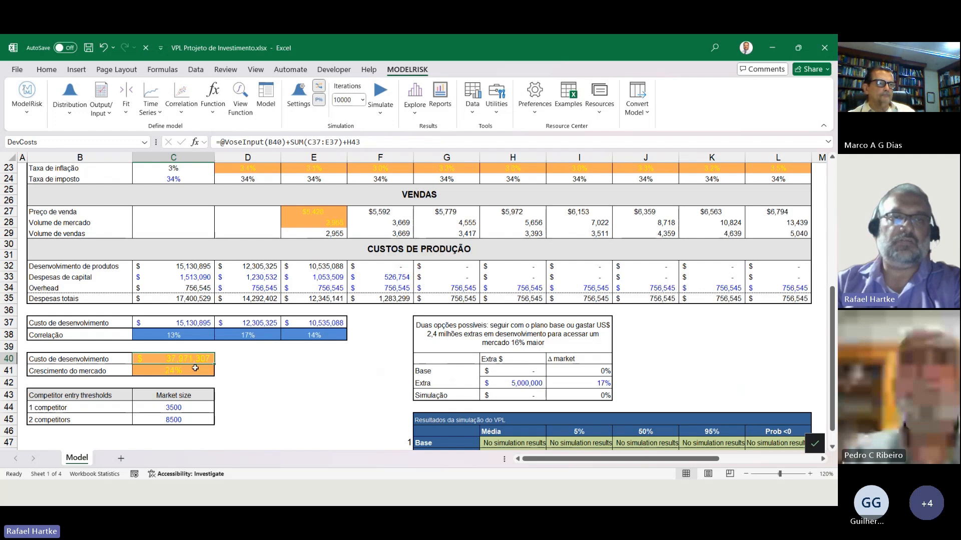
{"action": "key", "text": "F9"}
{"action": "key", "text": "F9"}
{"action": "key", "text": "F9"}
{"action": "key", "text": "F9"}
{"action": "key", "text": "F9"}
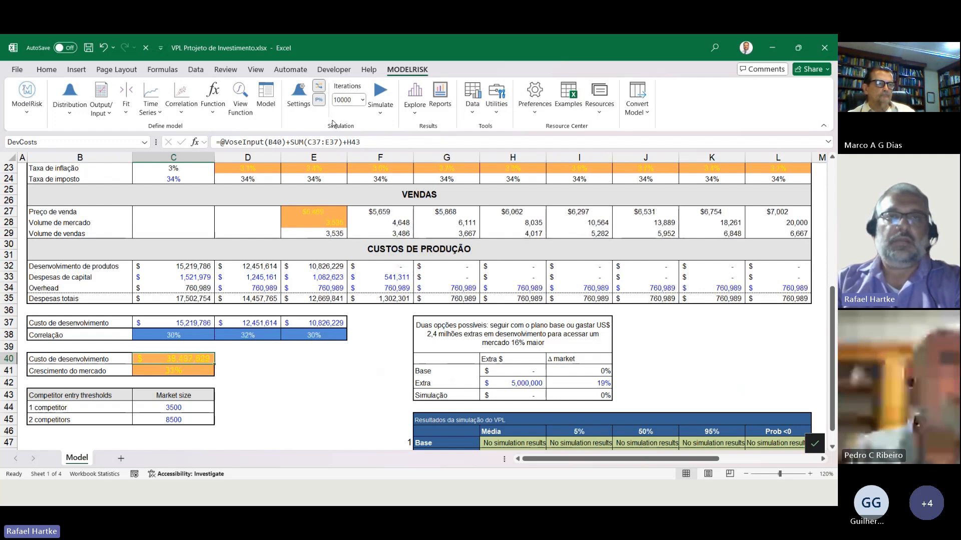
{"action": "key", "text": "F9"}
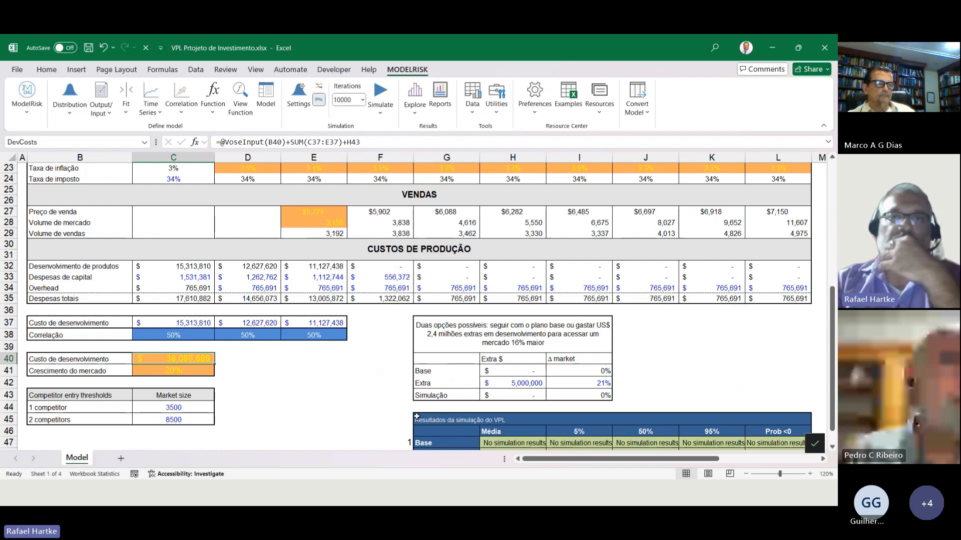
- Select the simulated NPV row 6, show random samples, resample the model repeatedly, and inspect the output formula in cell C6
{"action": "scroll", "coordinate": [453, 307], "scroll_direction": "up", "scroll_amount": 7}
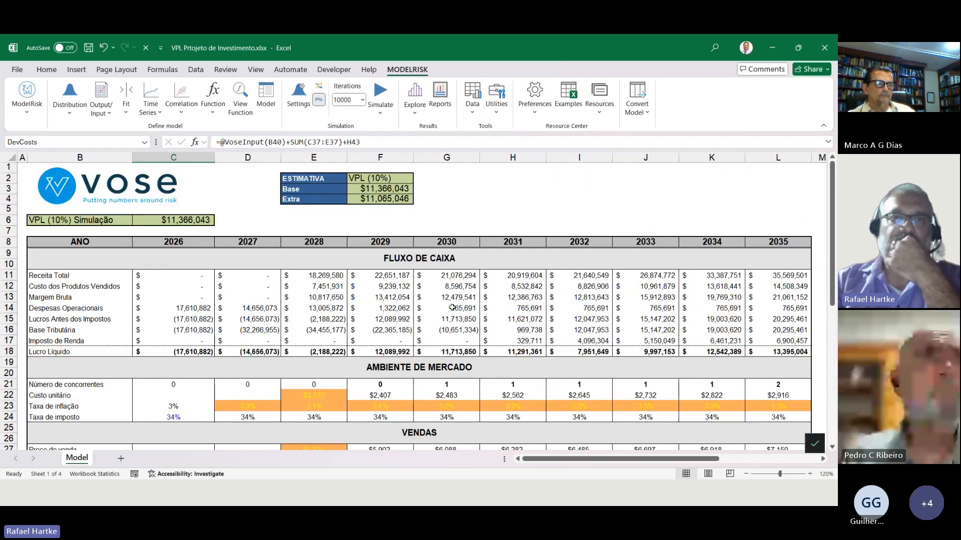
{"action": "left_click", "coordinate": [8, 220]}
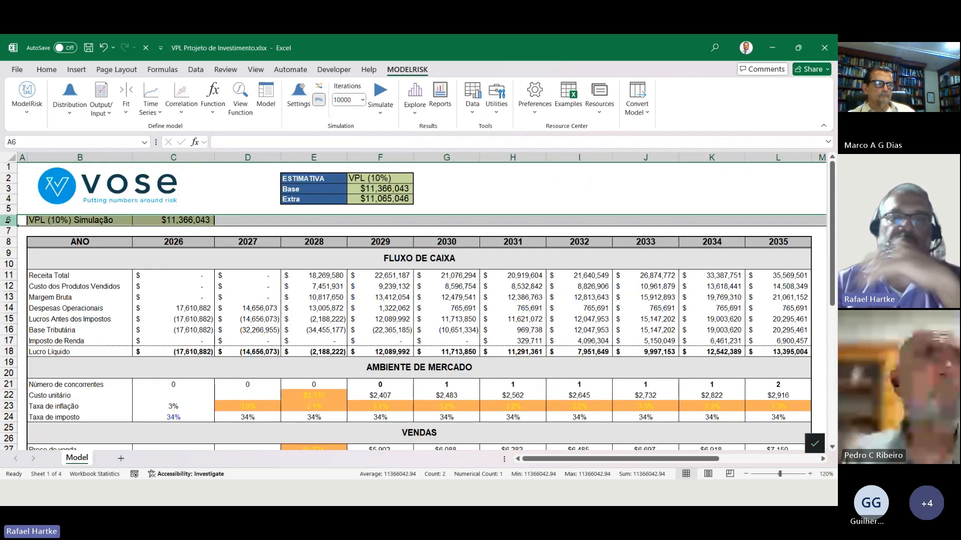
{"action": "left_click", "coordinate": [318, 86]}
{"action": "key", "text": "F9"}
{"action": "key", "text": "F9"}
{"action": "key", "text": "F9"}
{"action": "key", "text": "F9"}
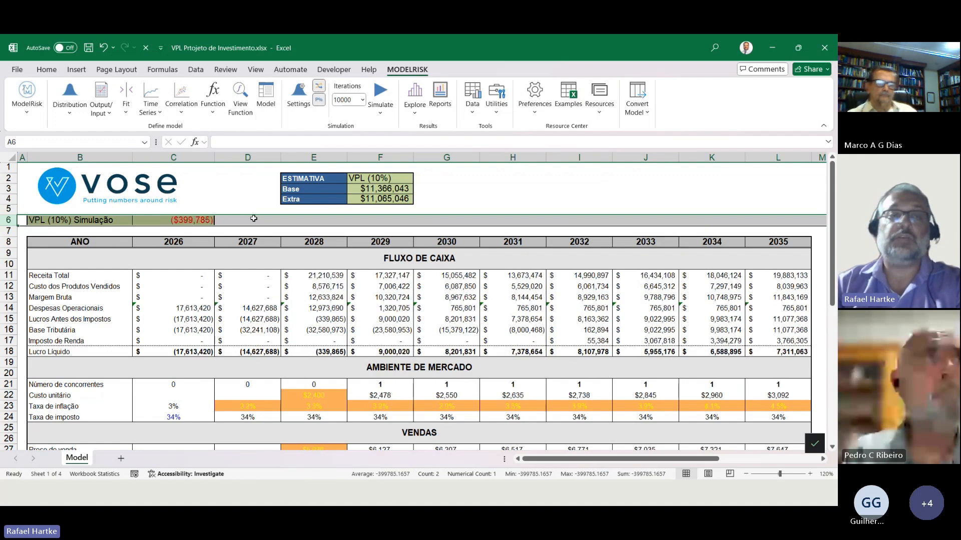
{"action": "key", "text": "F9"}
{"action": "key", "text": "F9"}
{"action": "key", "text": "F9"}
{"action": "key", "text": "F9"}
{"action": "key", "text": "F9"}
{"action": "left_click", "coordinate": [165, 220]}
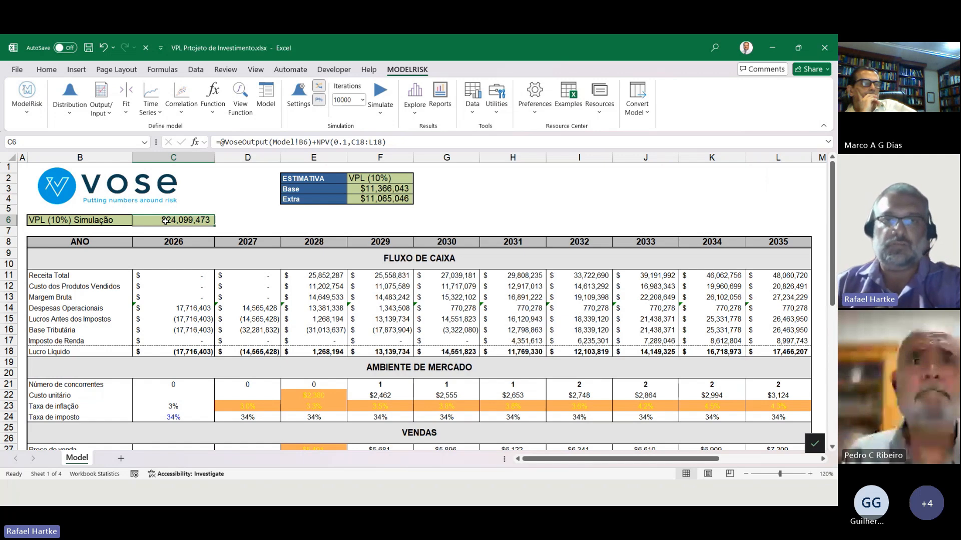
- Compare the Base and Extra NPV estimates in cells E3:F4 with the simulated NPV in row 6
{"action": "left_click_drag", "start_coordinate": [312, 194], "coordinate": [430, 200]}
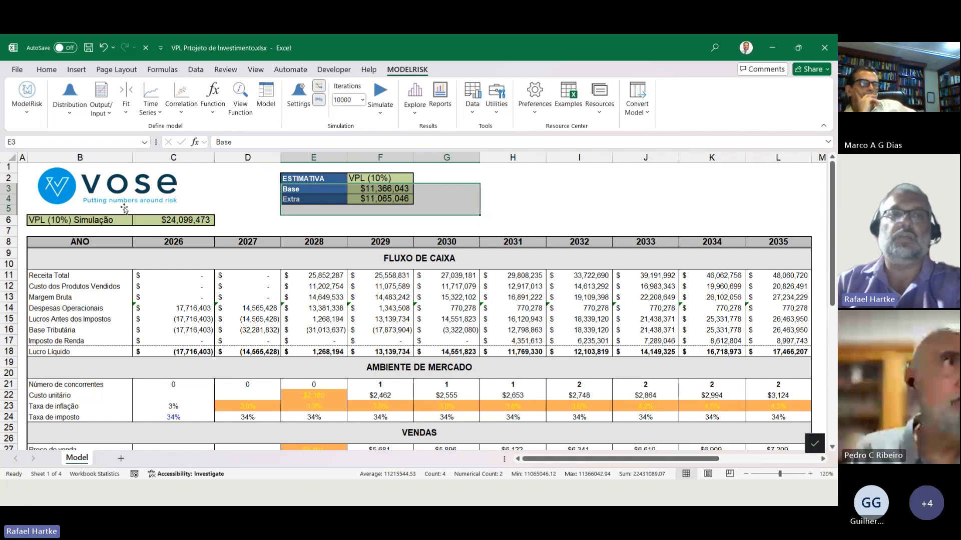
{"action": "left_click_drag", "start_coordinate": [83, 221], "coordinate": [249, 220]}
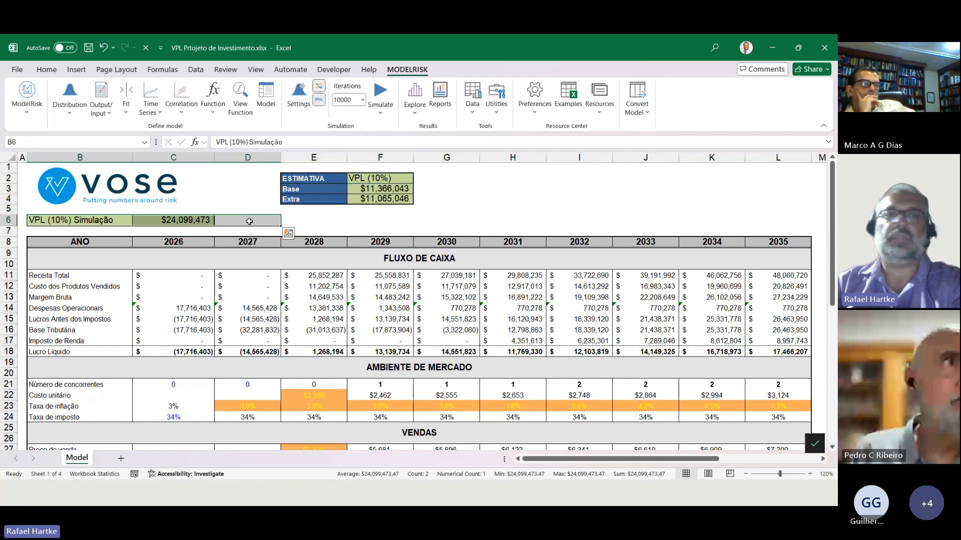
{"action": "left_click", "coordinate": [249, 220]}
{"action": "scroll", "coordinate": [245, 226], "scroll_direction": "down", "scroll_amount": 7}
{"action": "scroll", "coordinate": [245, 227], "scroll_direction": "up", "scroll_amount": 7}
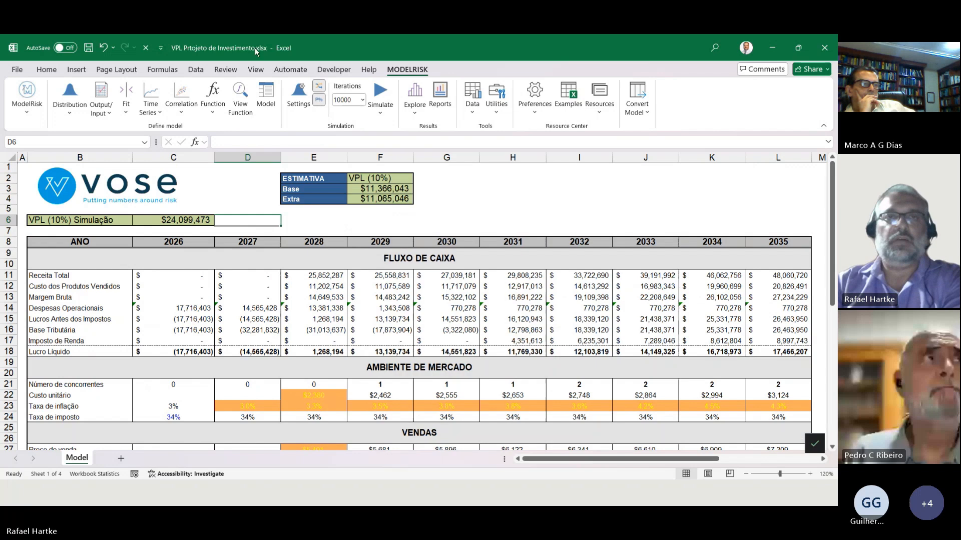
- Switch the distributions back to fixed values and run the 10000-iteration simulation of the NPV output in cell C6
{"action": "left_click", "coordinate": [318, 86]}
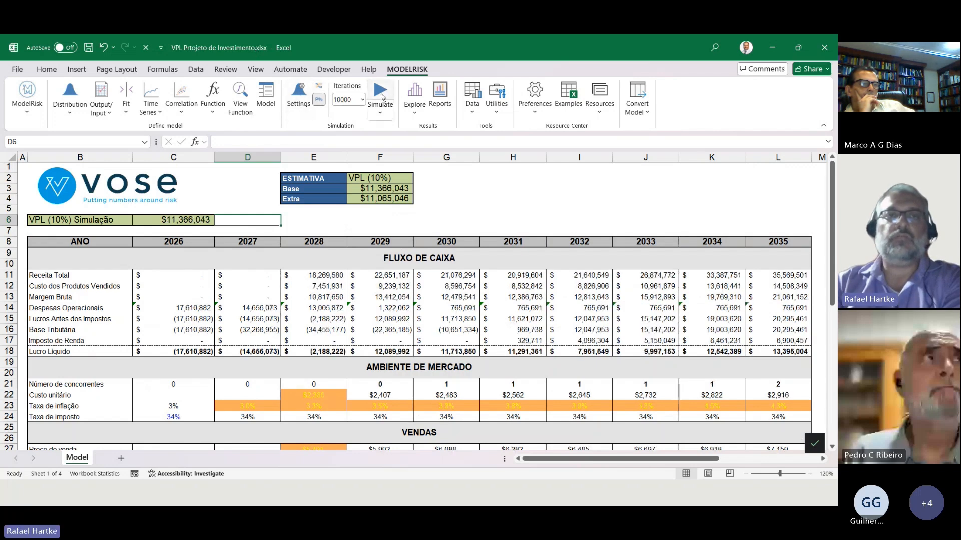
{"action": "key", "text": "Left"}
{"action": "left_click", "coordinate": [379, 93]}
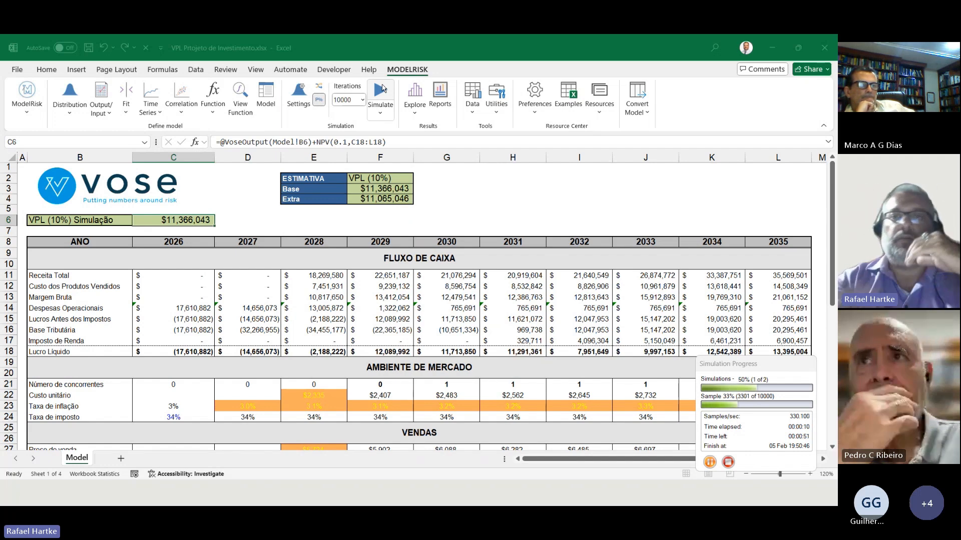
{"action": "left_click_drag", "start_coordinate": [719, 366], "coordinate": [251, 221]}
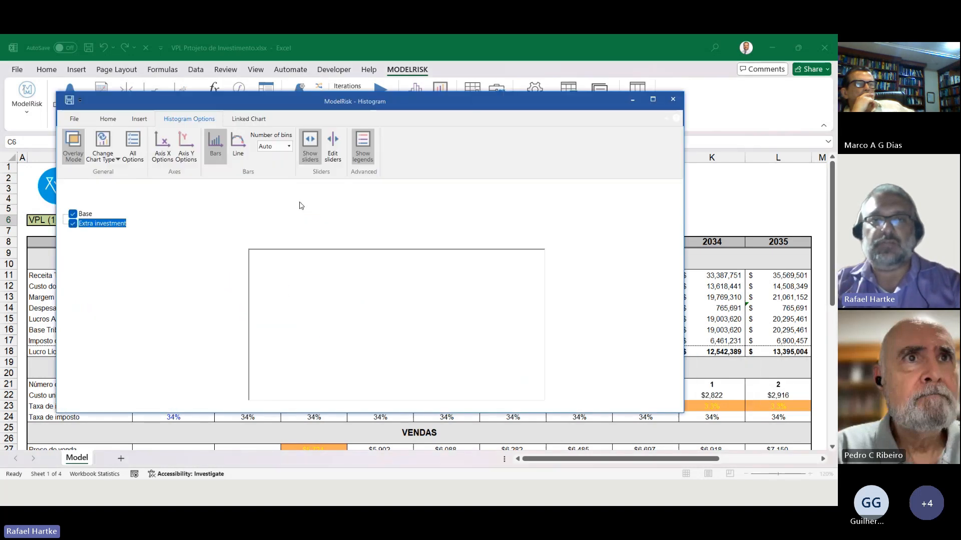
- Minimize the results histogram, show fixed values in the sheet again, and review the NPV simulation results table in rows 45 to 48
{"action": "left_click", "coordinate": [632, 100]}
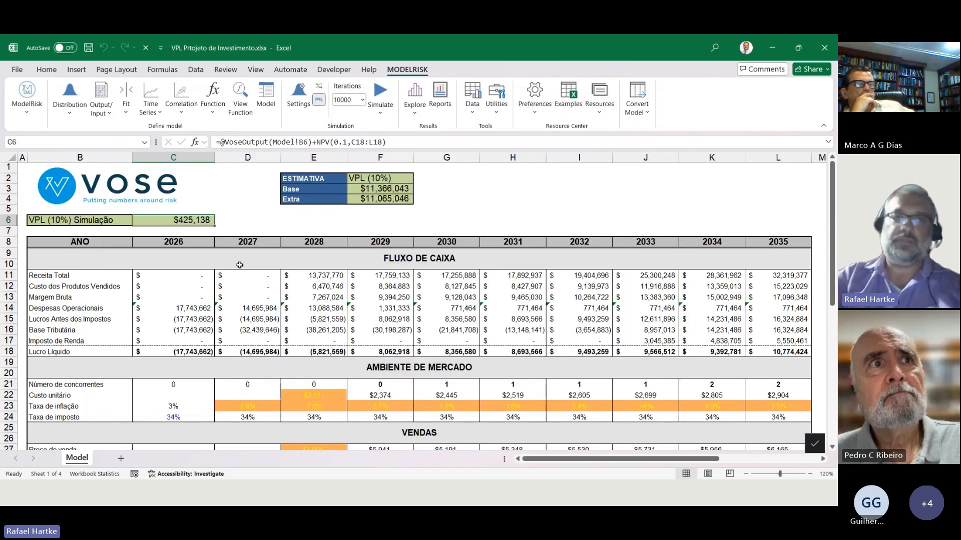
{"action": "left_click", "coordinate": [321, 89]}
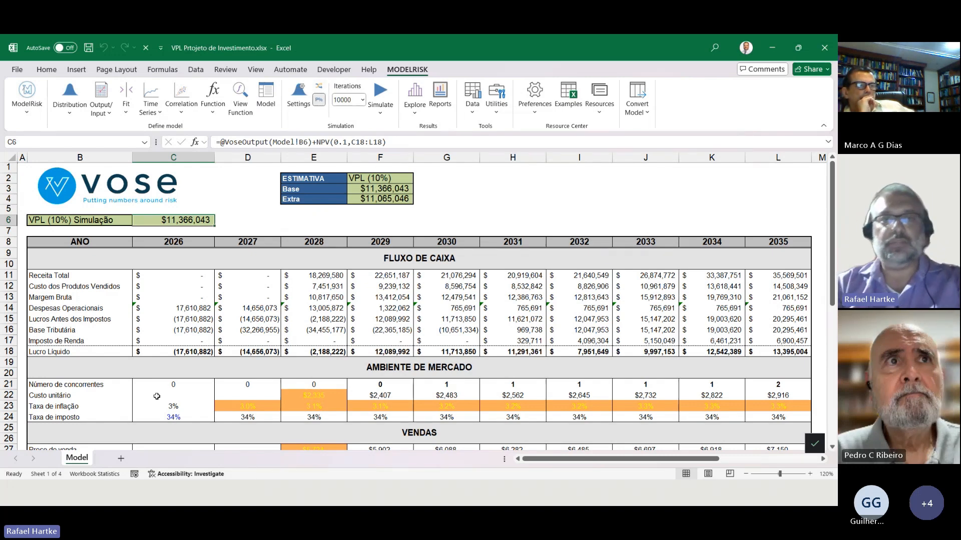
{"action": "scroll", "coordinate": [318, 357], "scroll_direction": "down", "scroll_amount": 12}
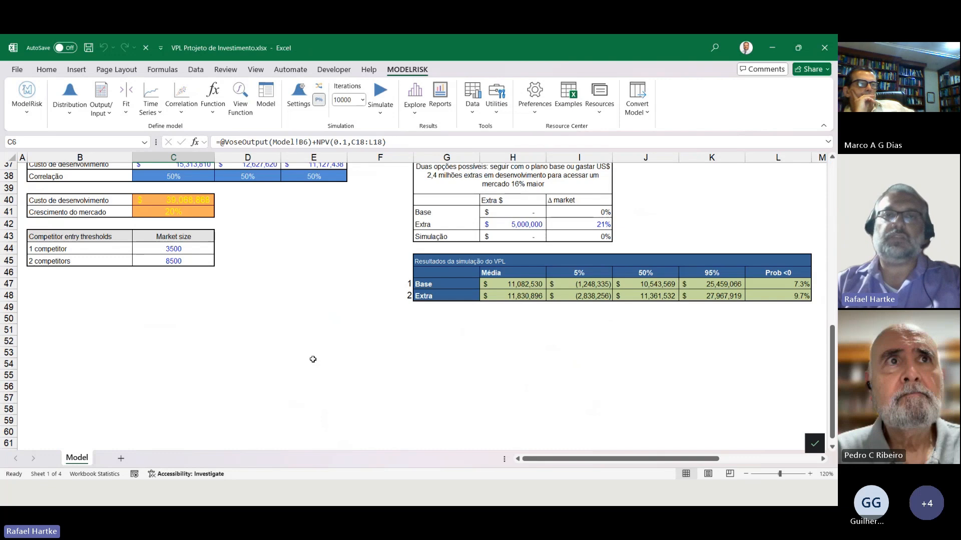
- Switch to the ModelRisk results window, show only the Base simulation in the NPV histogram, and examine its distribution and statistics
{"action": "key", "text": "alt+Tab"}
{"action": "double_click", "coordinate": [351, 106]}
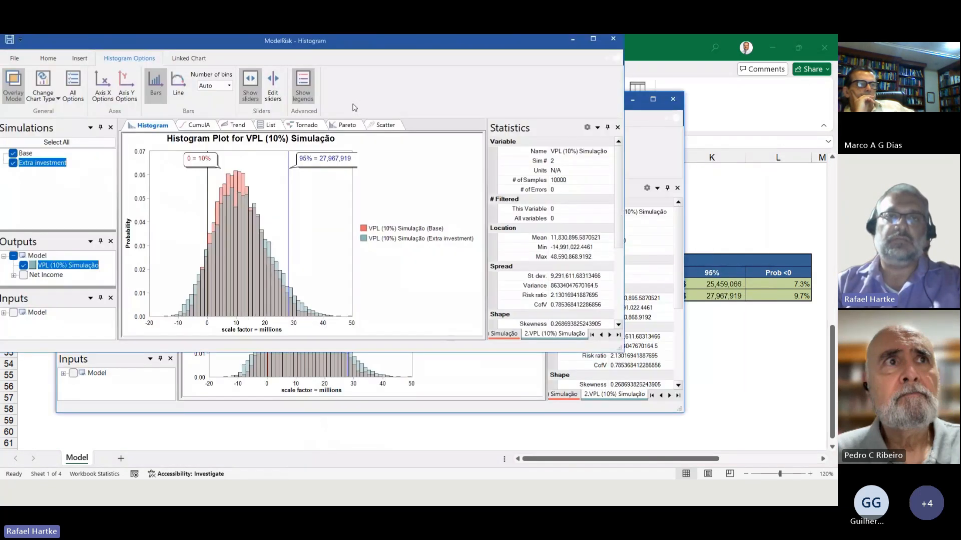
{"action": "left_click", "coordinate": [15, 165]}
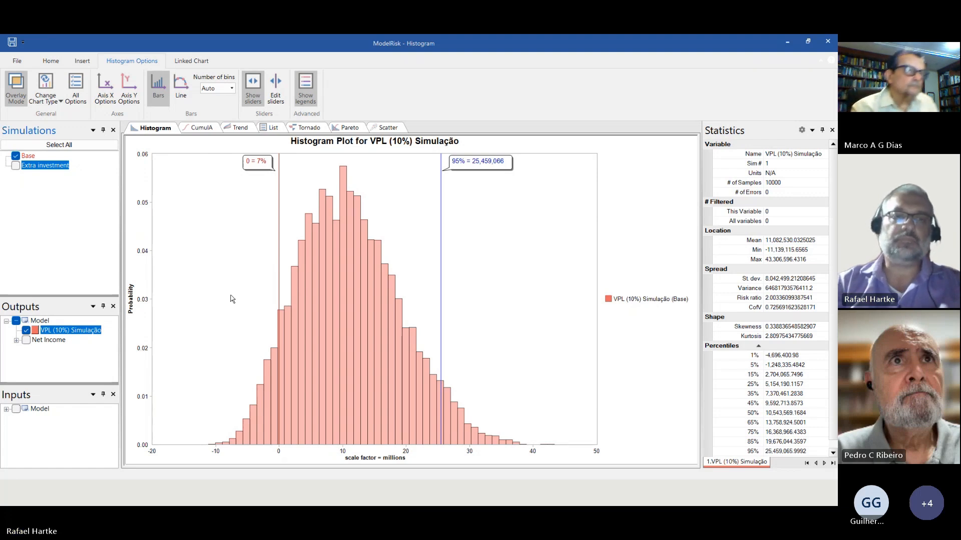
{"action": "key", "text": "ctrl"}
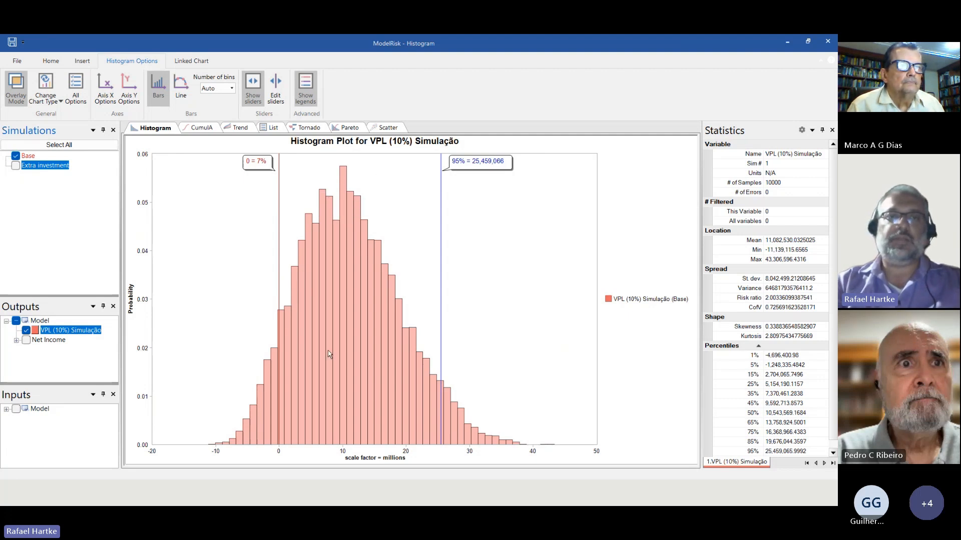
{"action": "key", "text": "ctrl"}
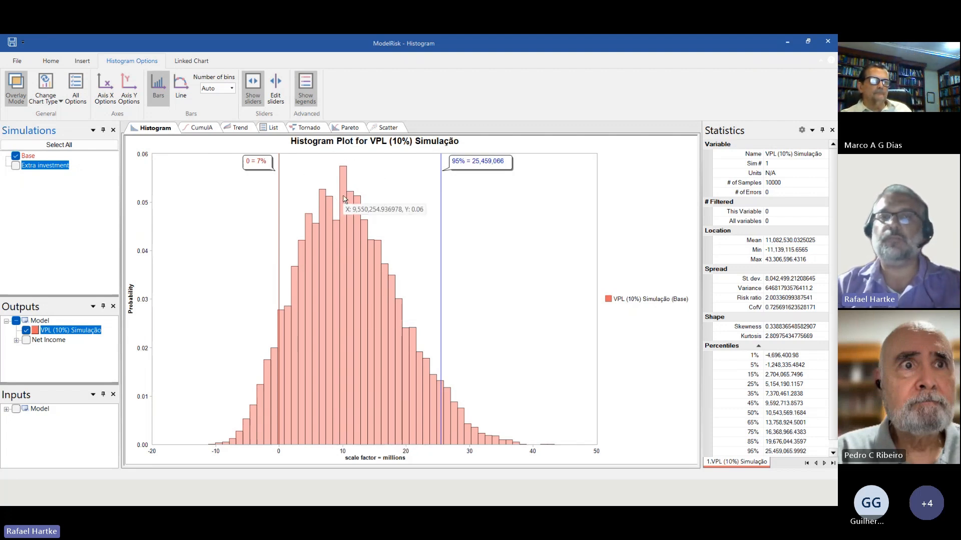
{"action": "left_click", "coordinate": [778, 244]}
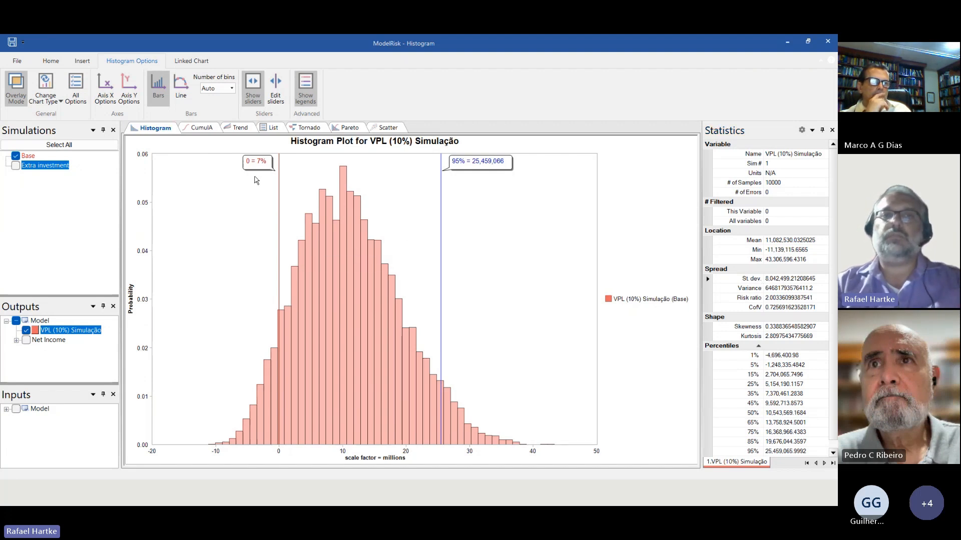
{"action": "key", "text": "ctrl"}
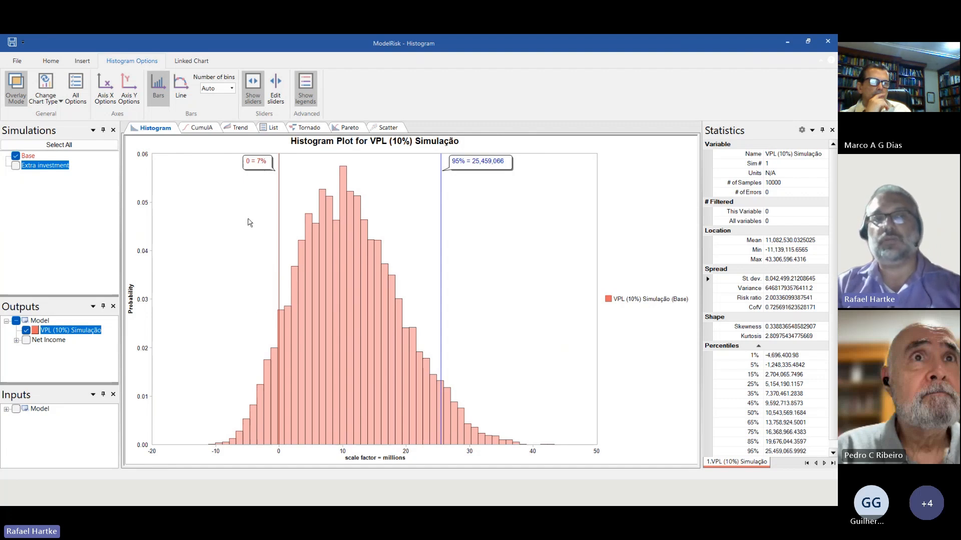
- Review the cumulative, trend, list, tornado, Pareto and scatter views of the simulation results, and return to the histogram
{"action": "left_click", "coordinate": [198, 129]}
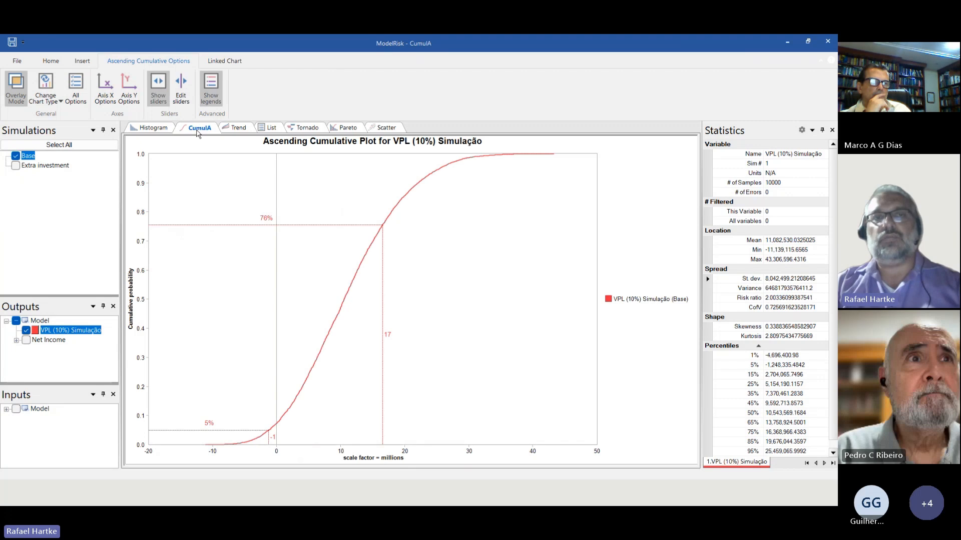
{"action": "left_click", "coordinate": [240, 129]}
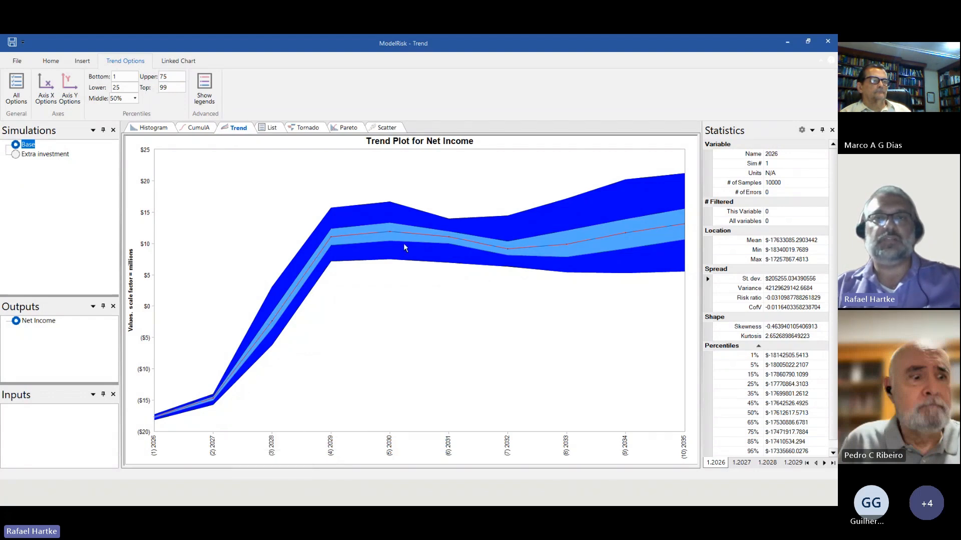
{"action": "mouse_move", "coordinate": [667, 243]}
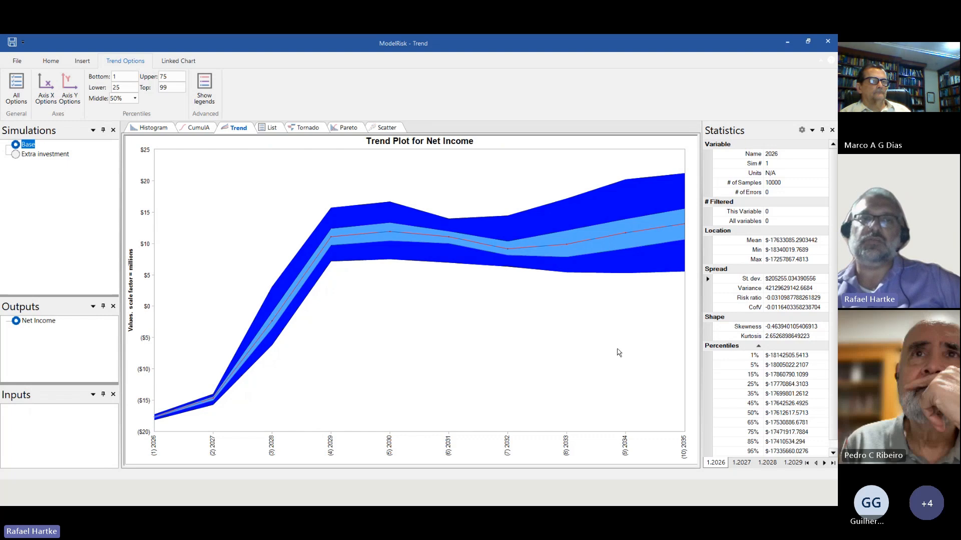
{"action": "left_click", "coordinate": [269, 131]}
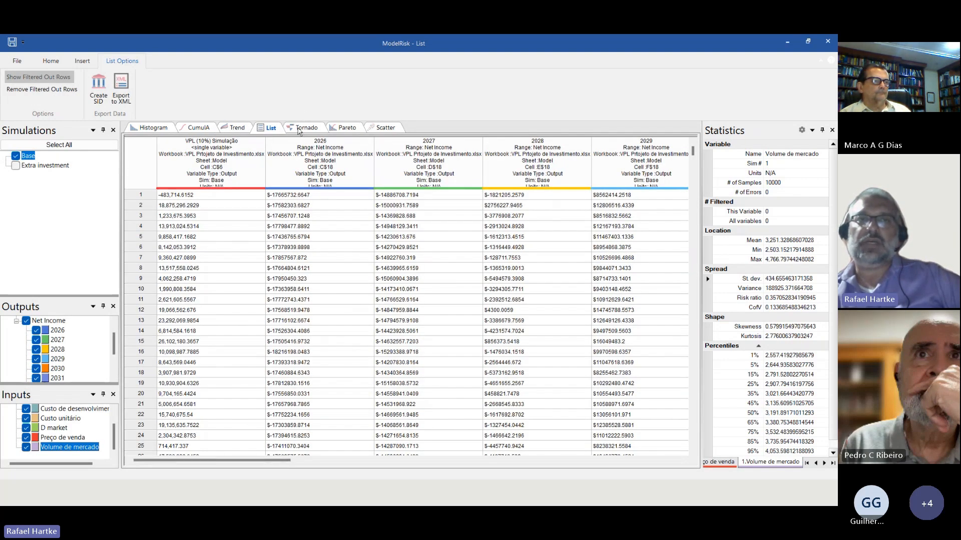
{"action": "left_click", "coordinate": [300, 128]}
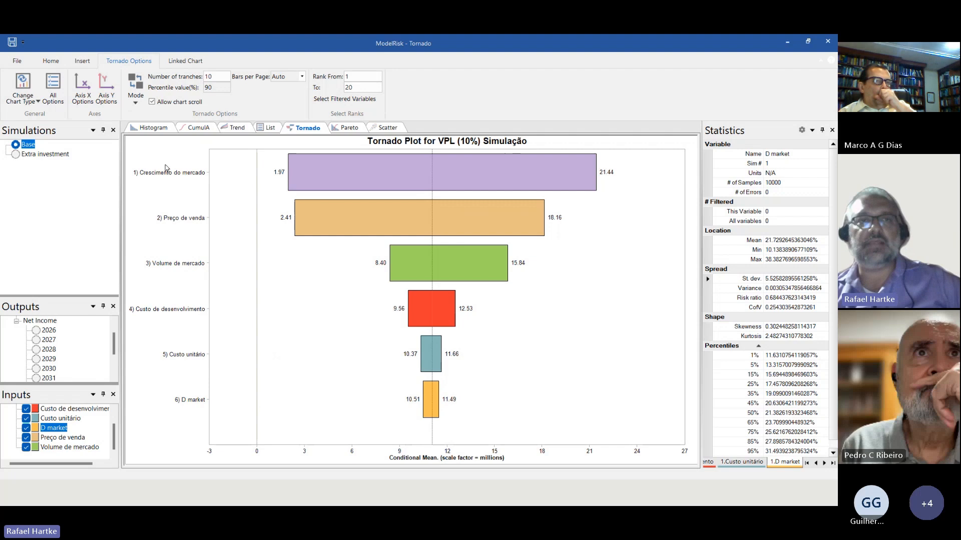
{"action": "left_click", "coordinate": [349, 128]}
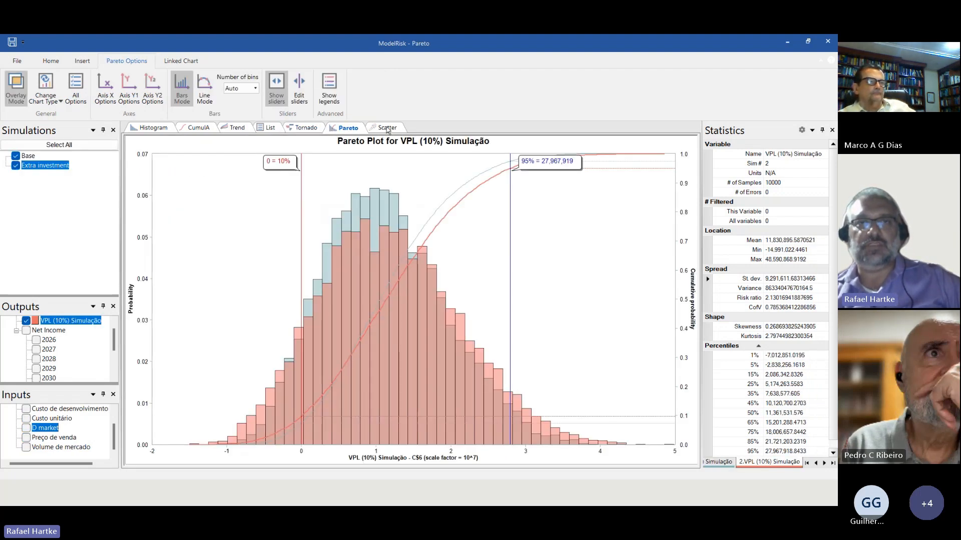
{"action": "left_click", "coordinate": [388, 129]}
{"action": "right_click", "coordinate": [389, 130]}
{"action": "left_click", "coordinate": [377, 257]}
{"action": "left_click", "coordinate": [155, 129]}
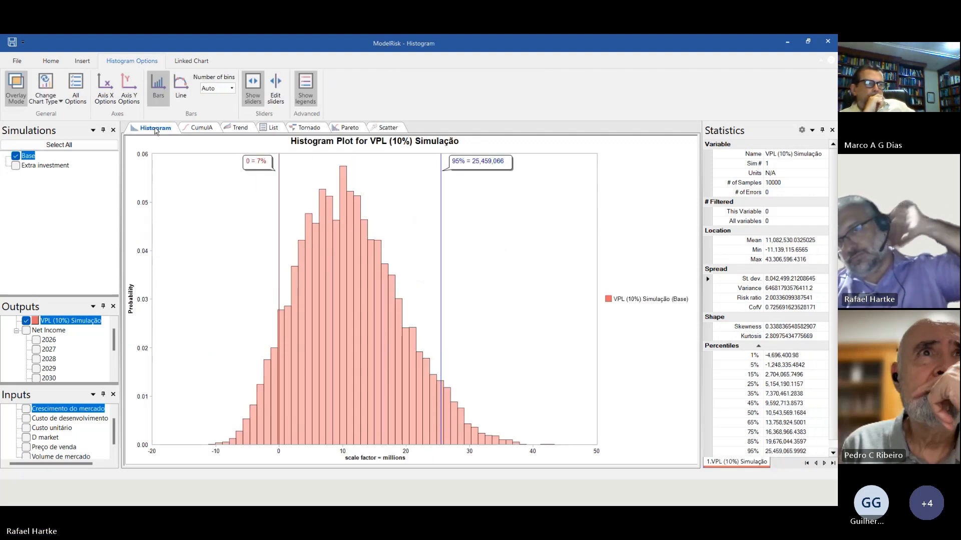
- Float the results window over the worksheet, view the NPV tornado plot, and return to the maximized histogram
{"action": "left_click", "coordinate": [808, 41]}
{"action": "left_click_drag", "start_coordinate": [56, 92], "coordinate": [104, 94]}
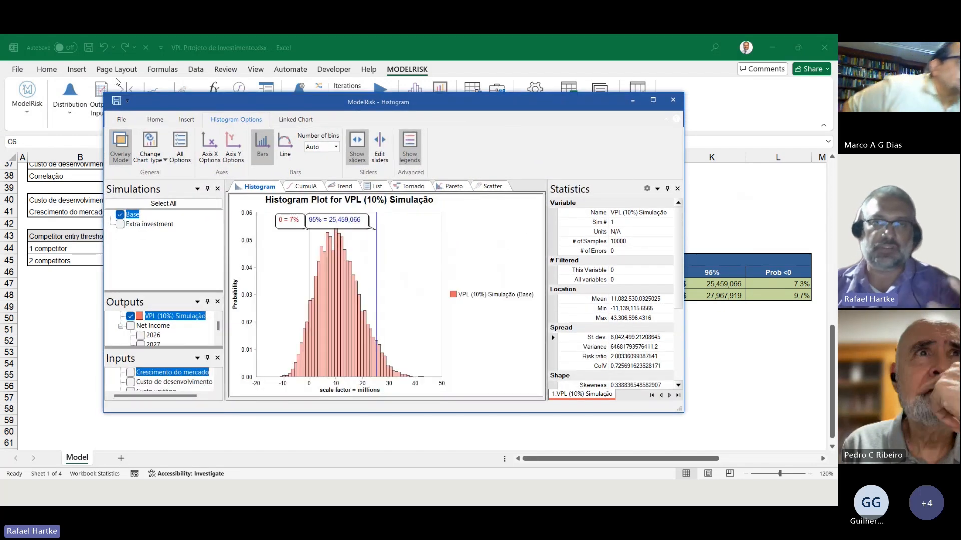
{"action": "left_click_drag", "start_coordinate": [154, 293], "coordinate": [156, 246]}
{"action": "left_click_drag", "start_coordinate": [229, 112], "coordinate": [353, 162]}
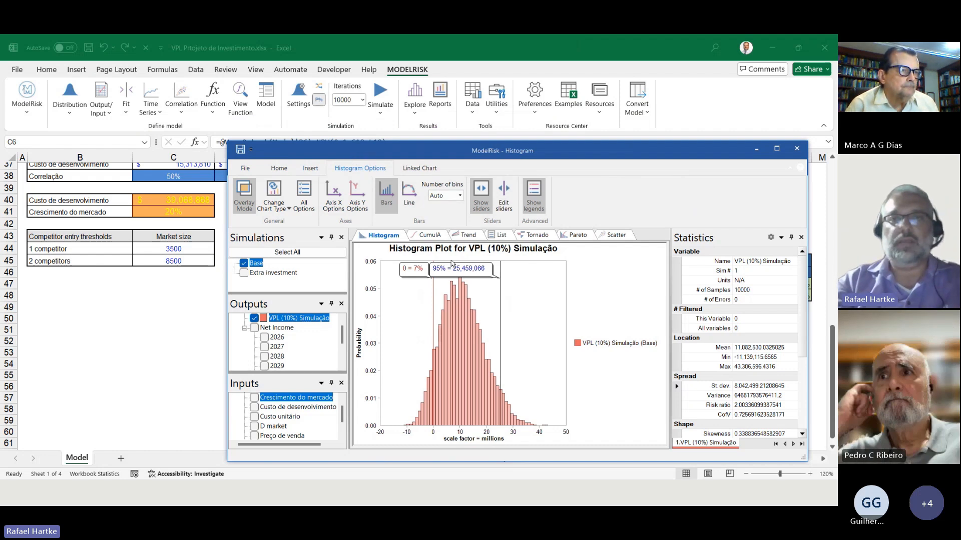
{"action": "left_click", "coordinate": [535, 235]}
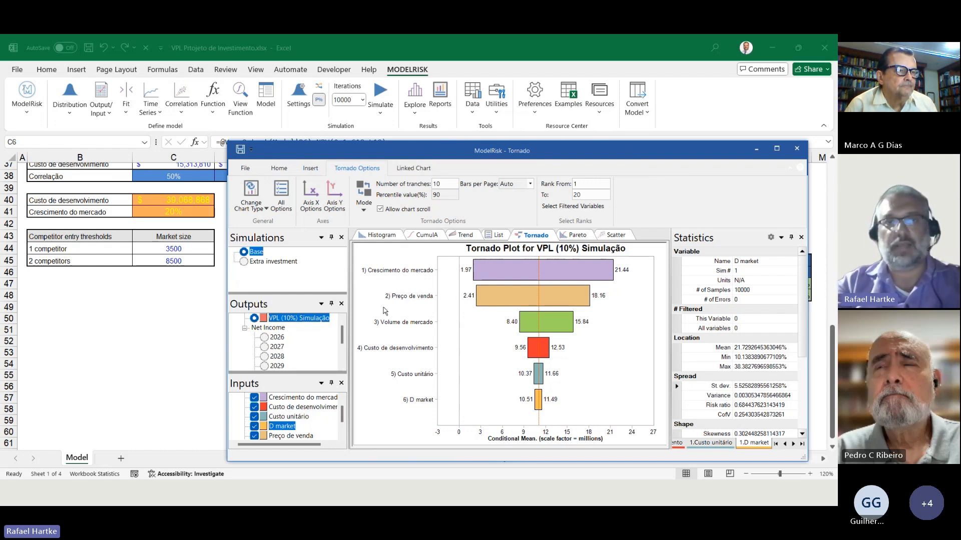
{"action": "left_click", "coordinate": [378, 237]}
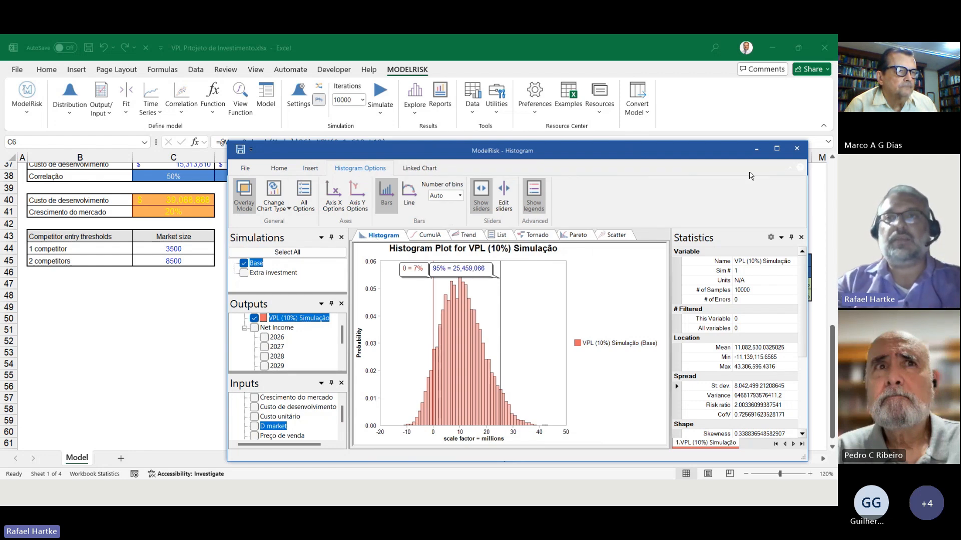
{"action": "double_click", "coordinate": [685, 149]}
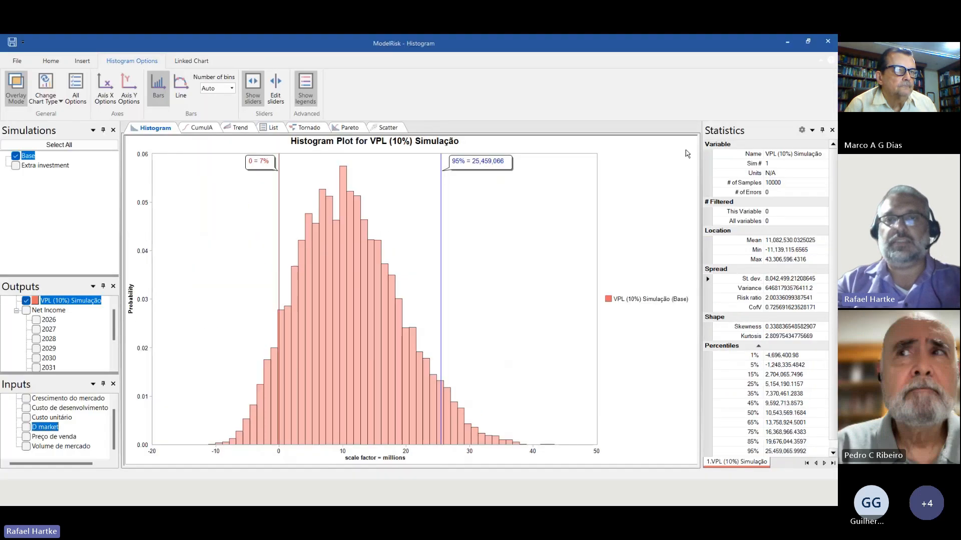
- Insert the Base NPV histogram into the Model sheet as a linked chart and place it beneath the competitor entry thresholds table
{"action": "left_click", "coordinate": [191, 60]}
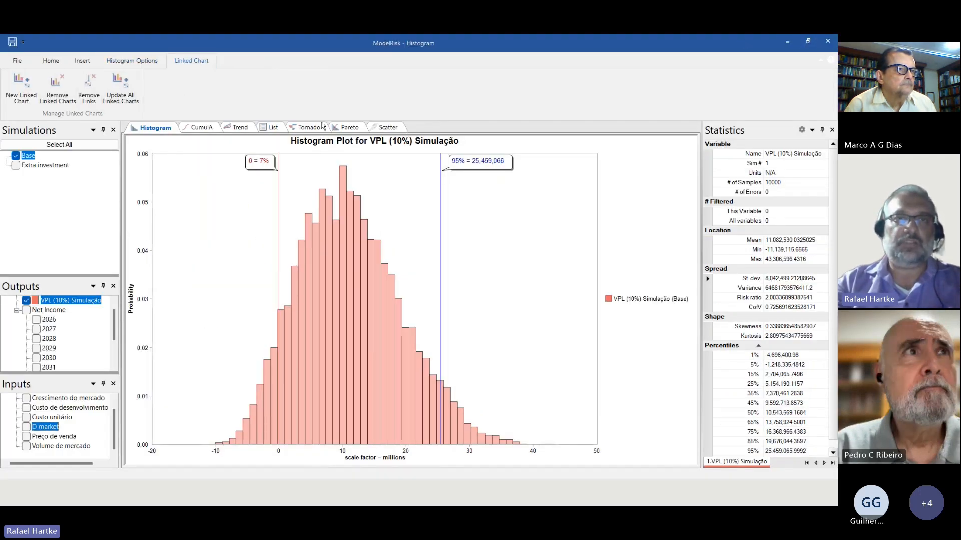
{"action": "left_click_drag", "start_coordinate": [473, 46], "coordinate": [469, 106]}
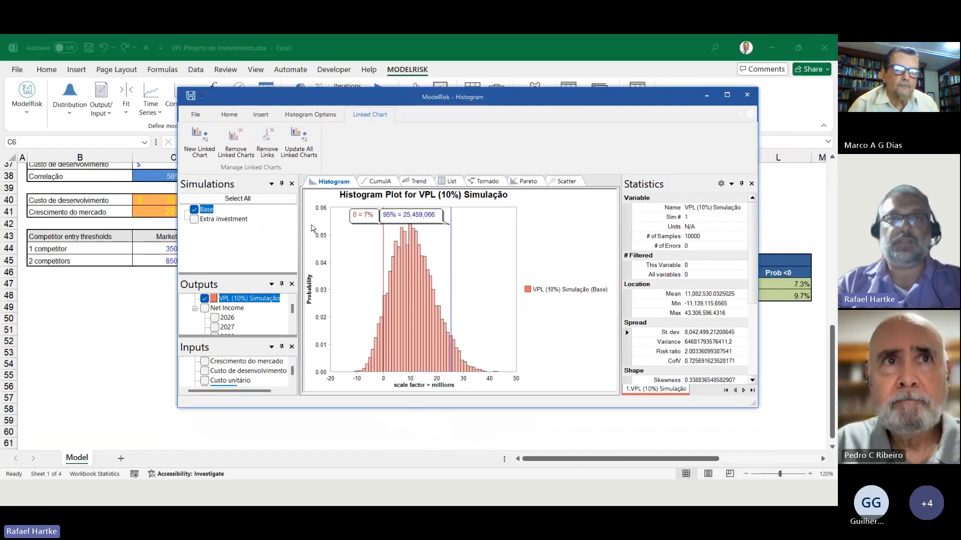
{"action": "left_click", "coordinate": [200, 144]}
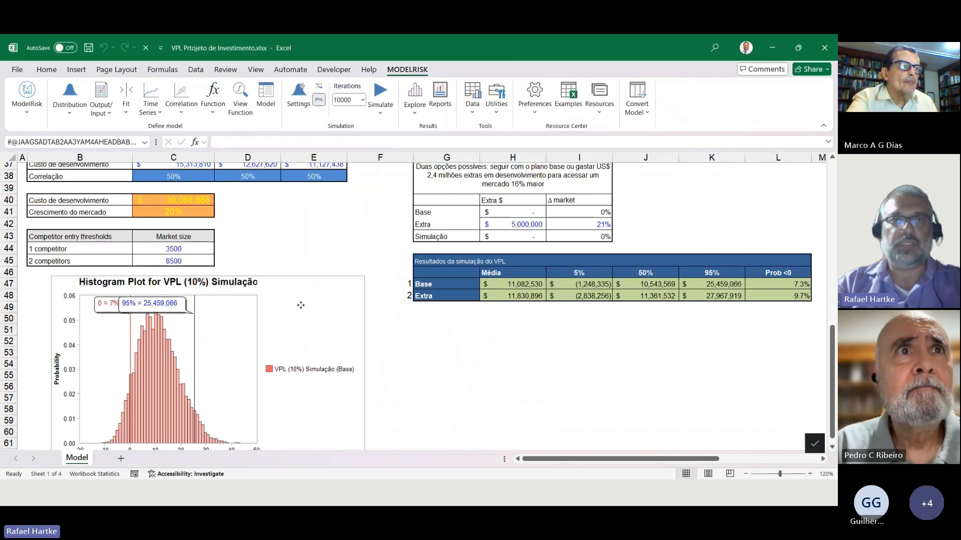
{"action": "left_click_drag", "start_coordinate": [301, 304], "coordinate": [277, 342]}
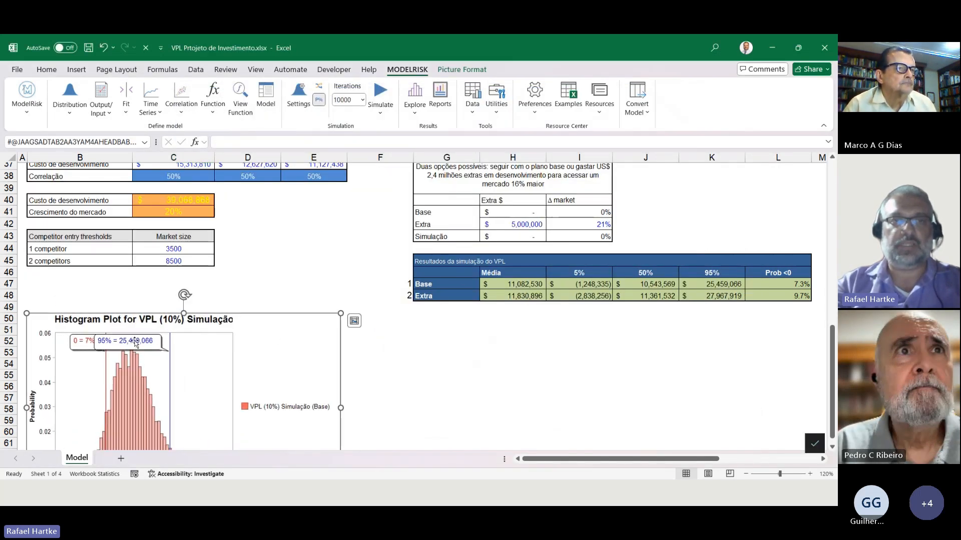
- Bring back the maximized results window and open the slider settings in the Base NPV histogram's plot properties
{"action": "left_click", "coordinate": [815, 444]}
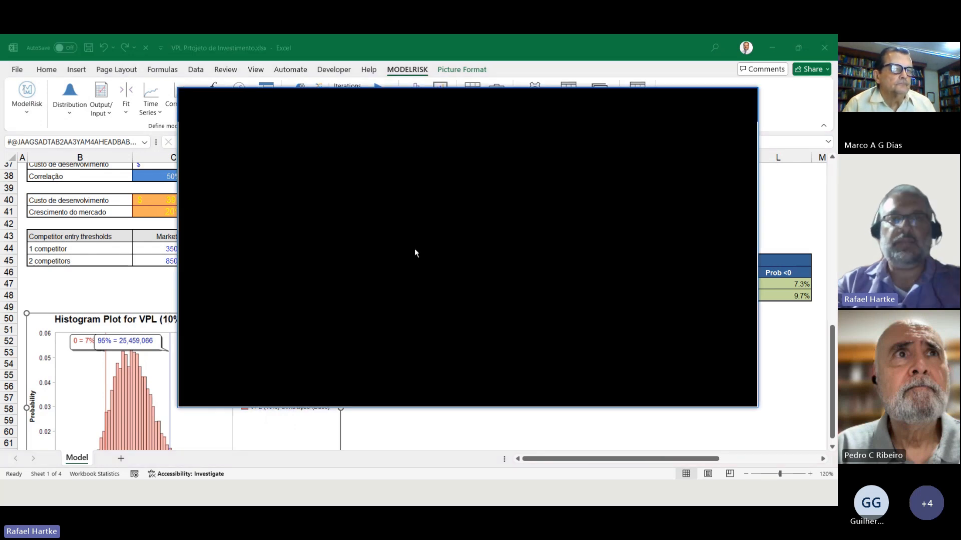
{"action": "double_click", "coordinate": [469, 97]}
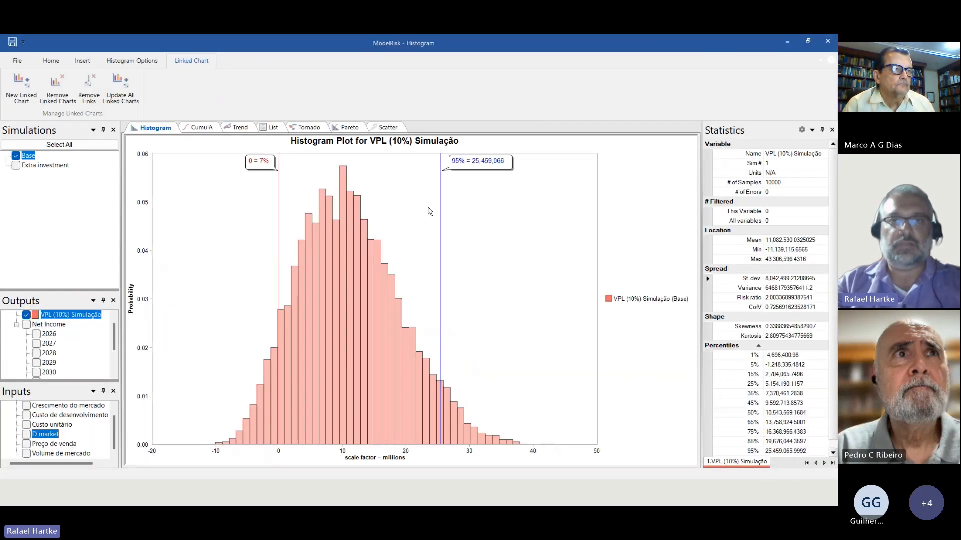
{"action": "left_click", "coordinate": [52, 60]}
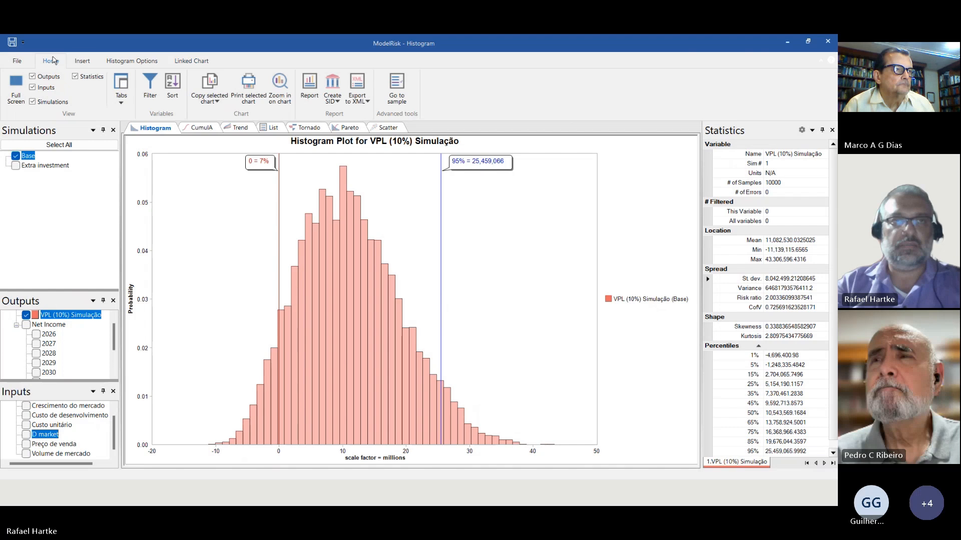
{"action": "left_click", "coordinate": [132, 61]}
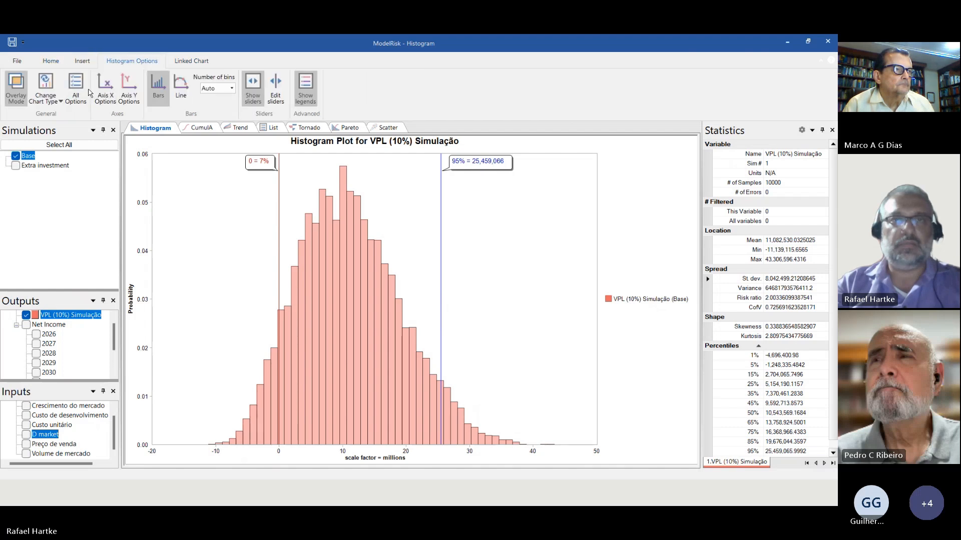
{"action": "double_click", "coordinate": [507, 202]}
{"action": "left_click", "coordinate": [421, 131]}
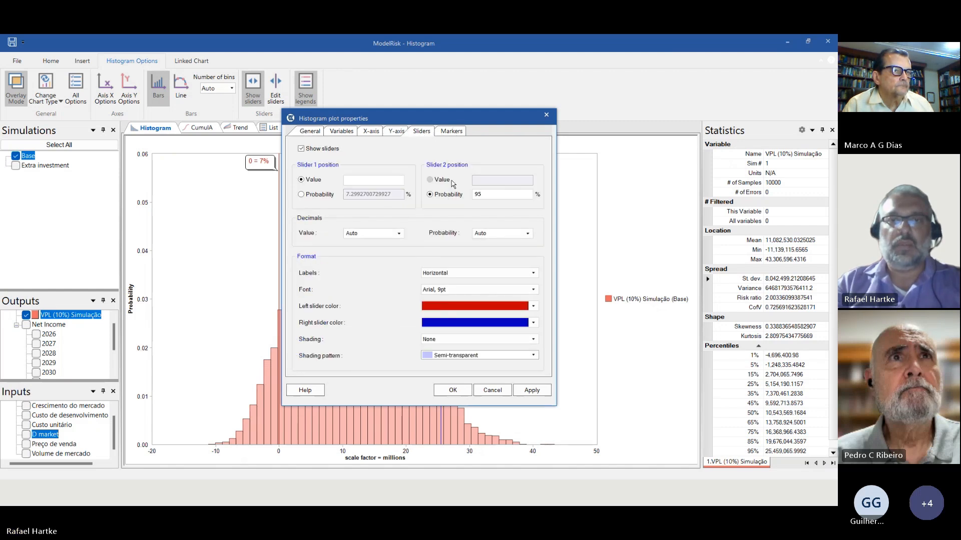
- Try to apply a 99% probability position to the histogram's second slider while the first slider's value is blank
{"action": "left_click", "coordinate": [430, 179]}
{"action": "left_click", "coordinate": [490, 183]}
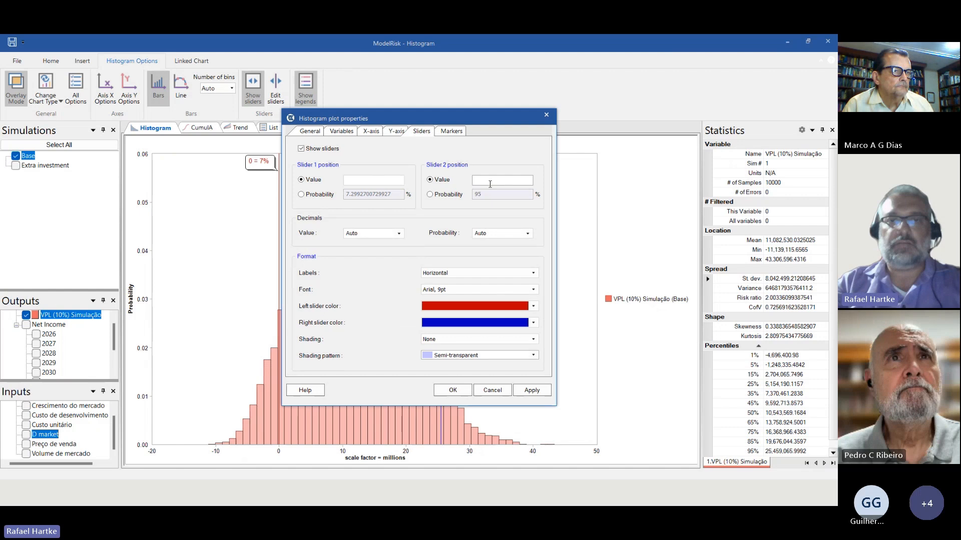
{"action": "left_click", "coordinate": [429, 195]}
{"action": "left_click", "coordinate": [490, 194]}
{"action": "key", "text": "BackSpace"}
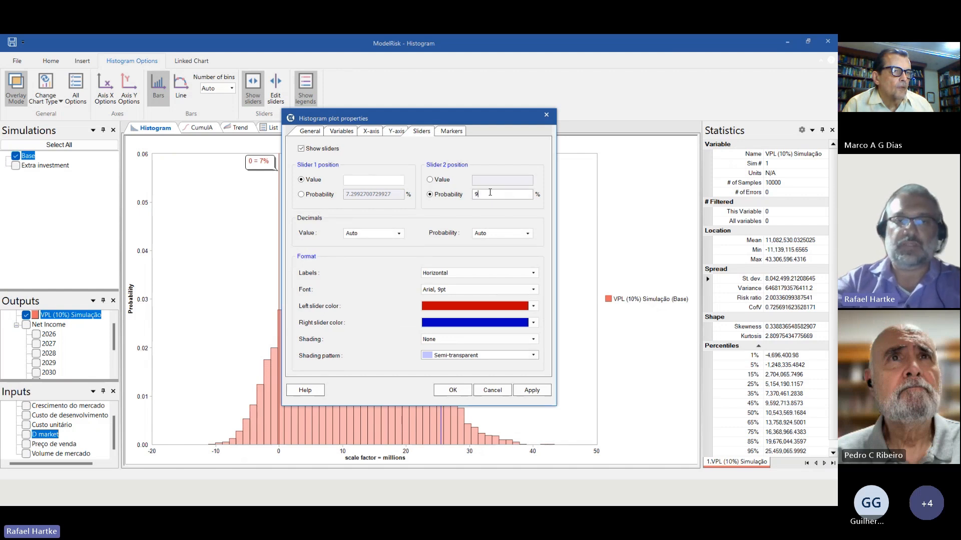
{"action": "type", "text": "9"}
{"action": "left_click", "coordinate": [532, 390]}
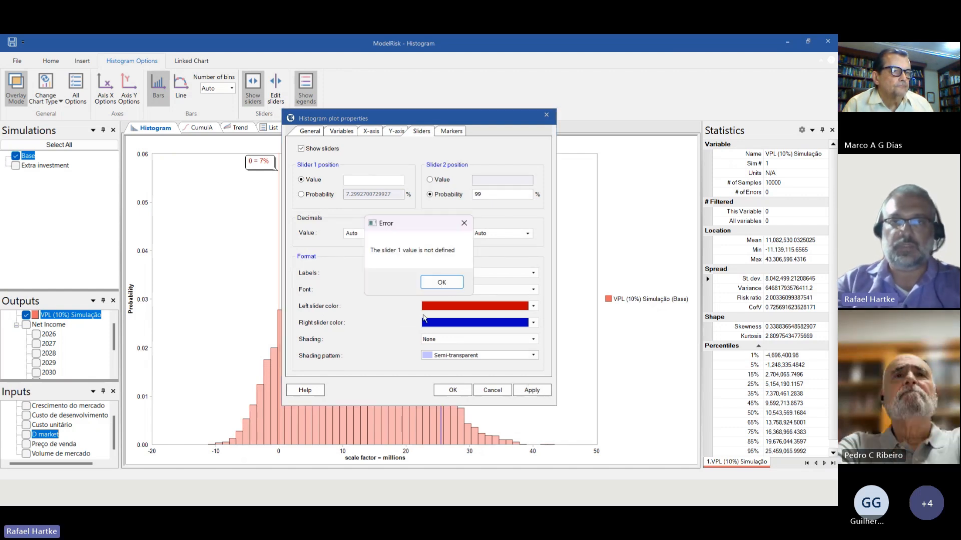
{"action": "left_click", "coordinate": [441, 283]}
{"action": "left_click", "coordinate": [441, 195]}
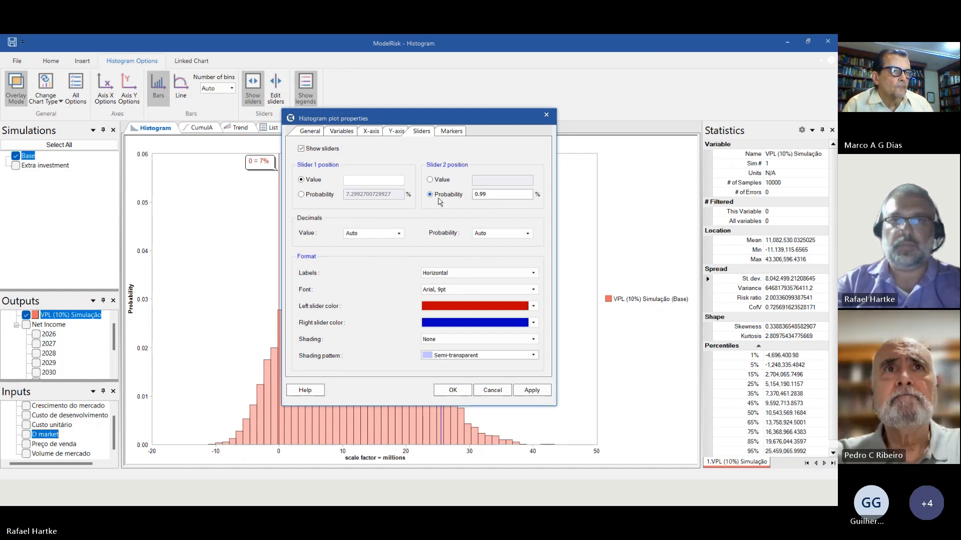
{"action": "left_click", "coordinate": [531, 389]}
{"action": "left_click", "coordinate": [435, 281]}
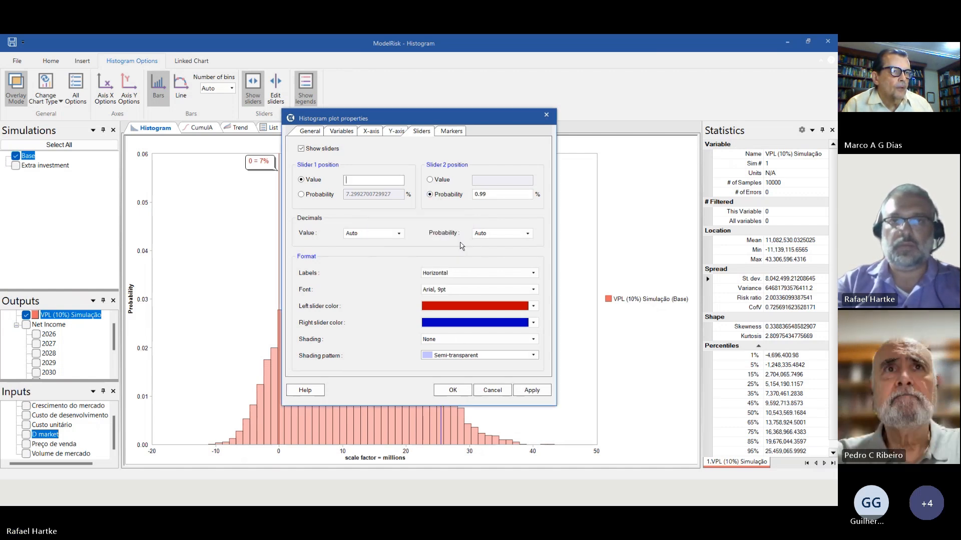
- Set the histogram's slider 1 value to 0 and slider 2 probability to 99%, and apply the plot properties
{"action": "type", "text": "0"}
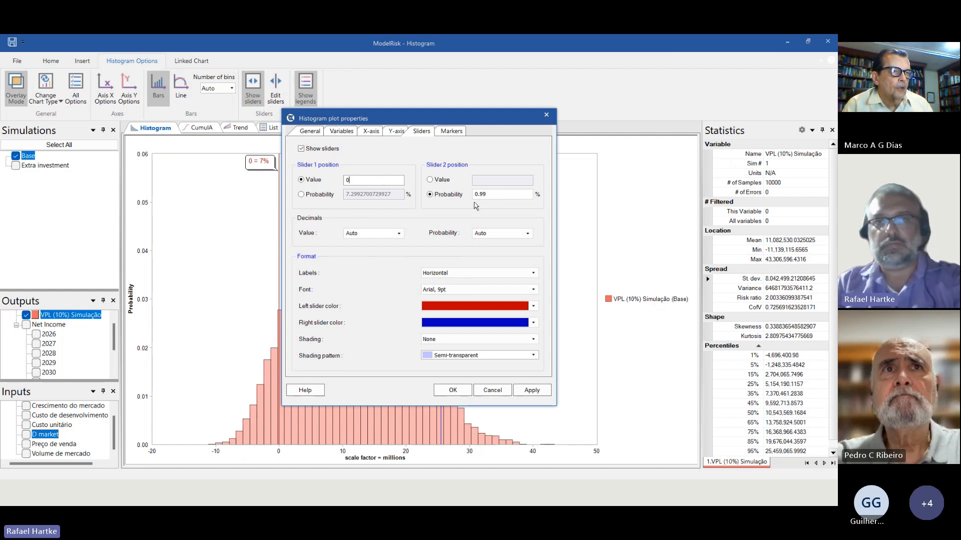
{"action": "key", "text": "Tab"}
{"action": "type", "text": "99"}
{"action": "left_click", "coordinate": [531, 390]}
{"action": "left_click", "coordinate": [461, 393]}
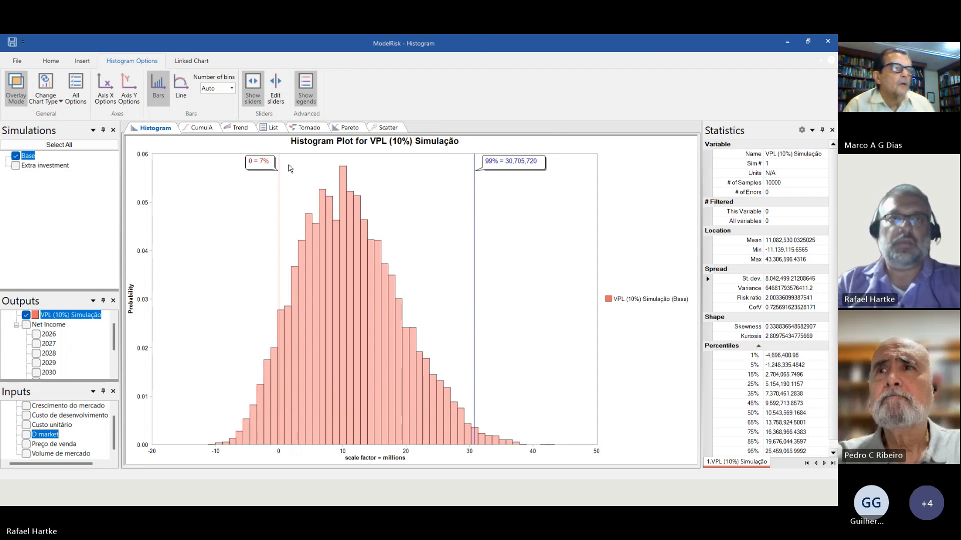
- Restore the results window to floating size over the worksheet and show the Base NPV tornado plot
{"action": "double_click", "coordinate": [500, 42]}
{"action": "left_click", "coordinate": [489, 181]}
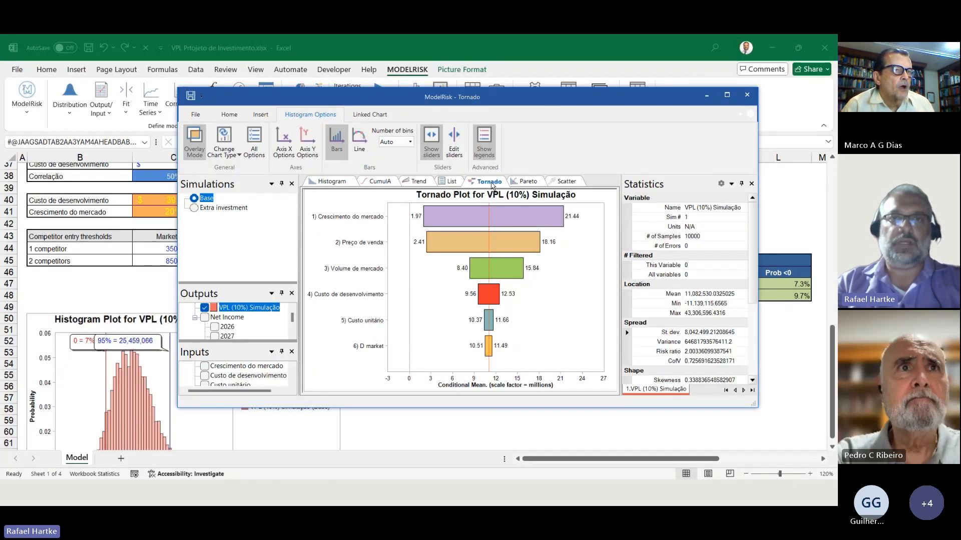
- Insert a linked chart of the Base NPV tornado plot into the sheet and place it beside the histogram, below the results table
{"action": "left_click", "coordinate": [364, 115]}
{"action": "left_click", "coordinate": [199, 140]}
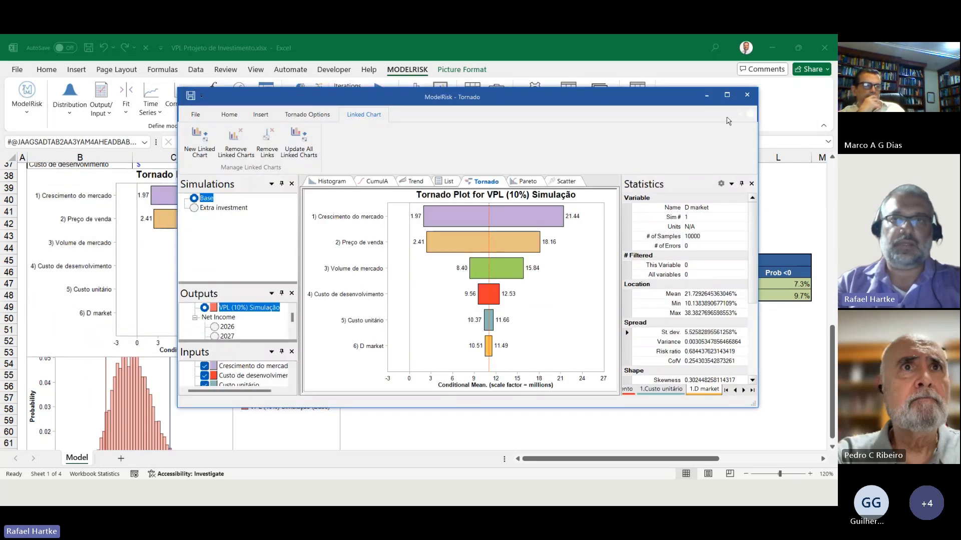
{"action": "left_click_drag", "start_coordinate": [60, 186], "coordinate": [379, 329]}
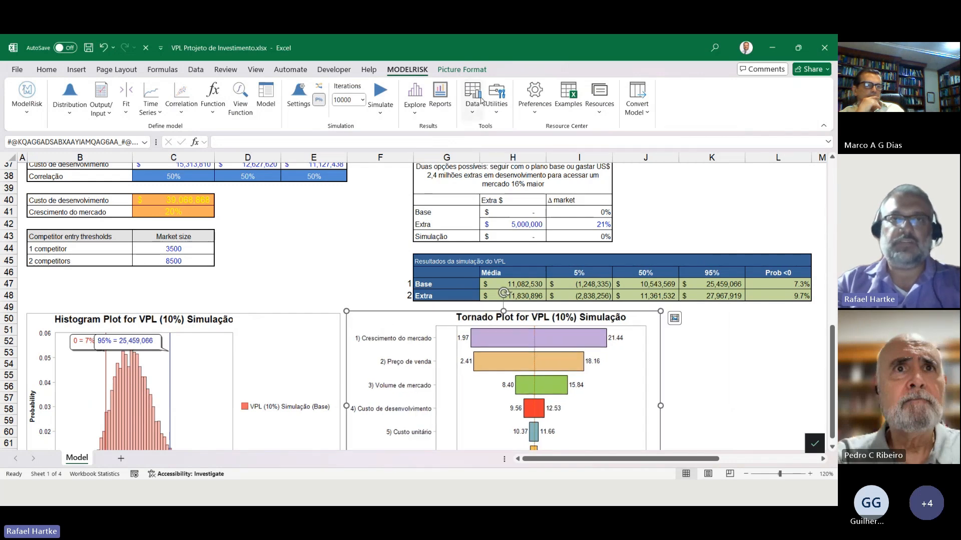
- Reopen the simulation results and view the NPV scatter plot followed by the Net Income trend plot
{"action": "left_click", "coordinate": [409, 97]}
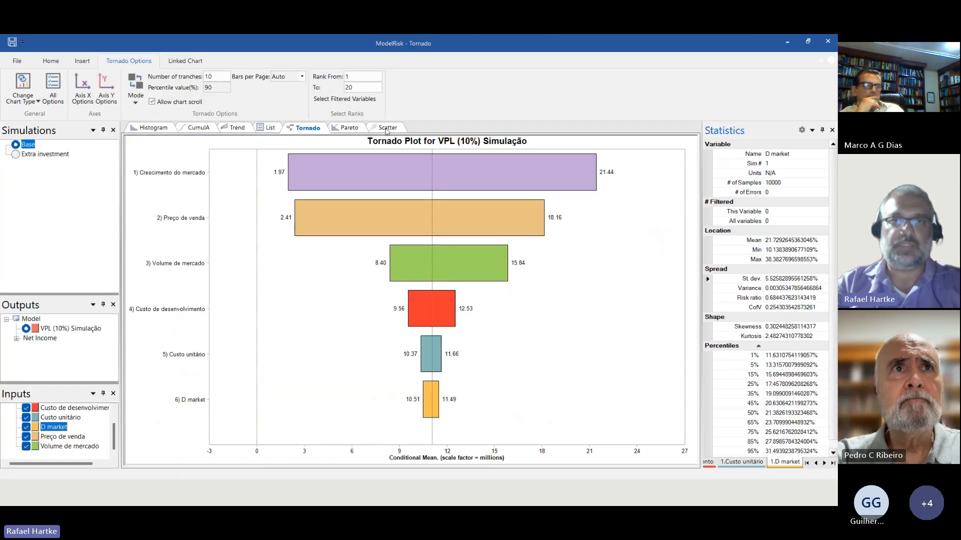
{"action": "left_click", "coordinate": [386, 129]}
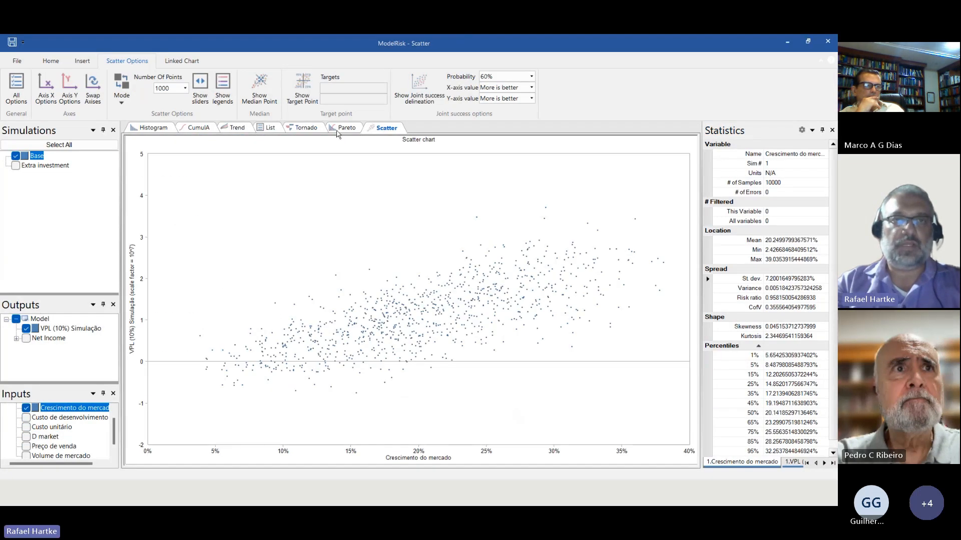
{"action": "left_click", "coordinate": [233, 128]}
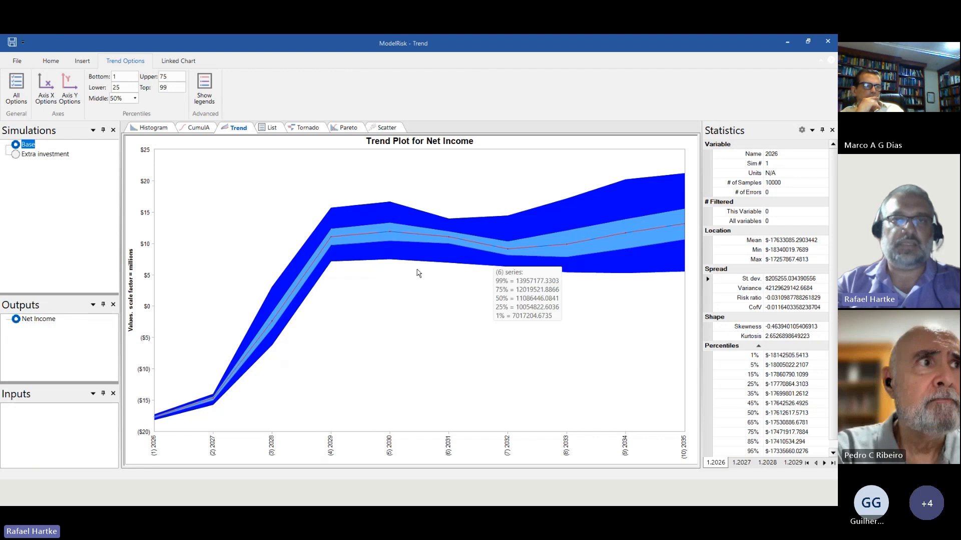
- Insert a linked chart of the Net Income trend plot and place it beside the tornado chart in the sheet
{"action": "left_click", "coordinate": [179, 61]}
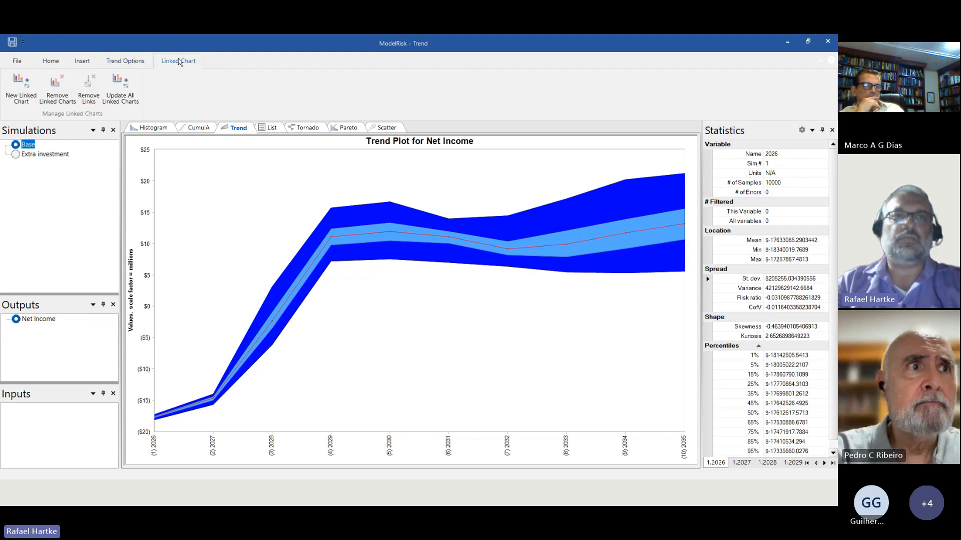
{"action": "left_click", "coordinate": [17, 99]}
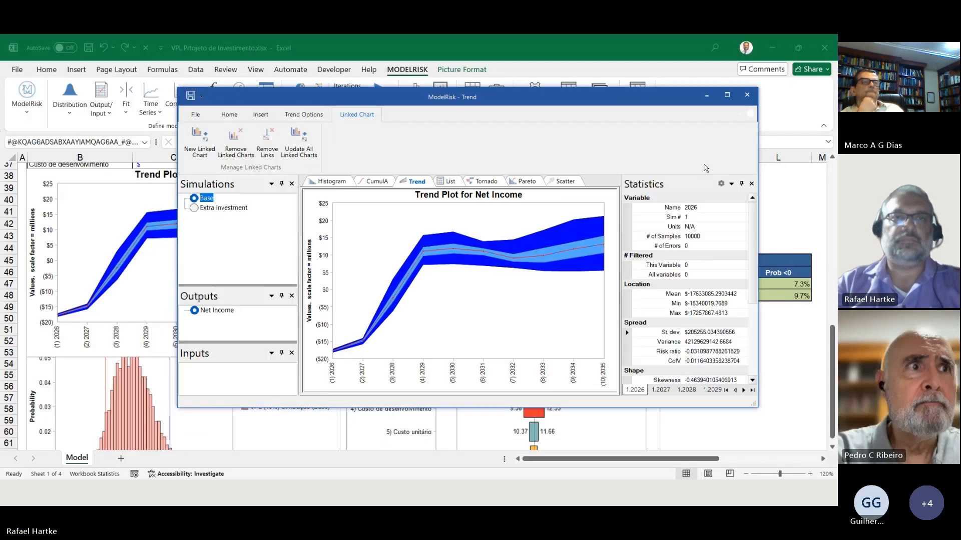
{"action": "left_click", "coordinate": [745, 96]}
{"action": "left_click_drag", "start_coordinate": [151, 218], "coordinate": [746, 346]}
{"action": "left_click_drag", "start_coordinate": [625, 331], "coordinate": [671, 344]}
- Align the linked histogram, tornado and trend charts in one row below the NPV results table
{"action": "left_click_drag", "start_coordinate": [279, 336], "coordinate": [277, 331]}
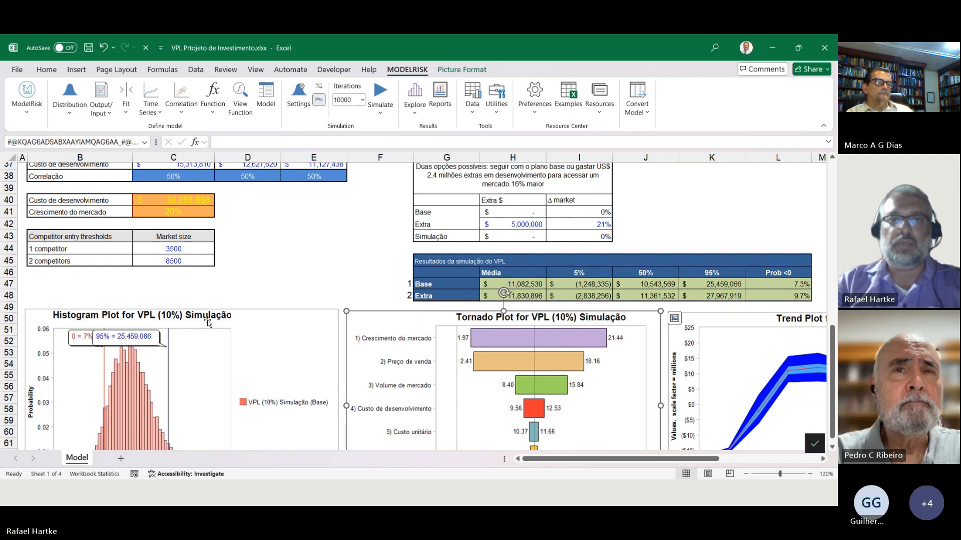
{"action": "left_click_drag", "start_coordinate": [383, 318], "coordinate": [380, 316]}
{"action": "left_click_drag", "start_coordinate": [693, 313], "coordinate": [688, 310]}
{"action": "left_click", "coordinate": [235, 245]}
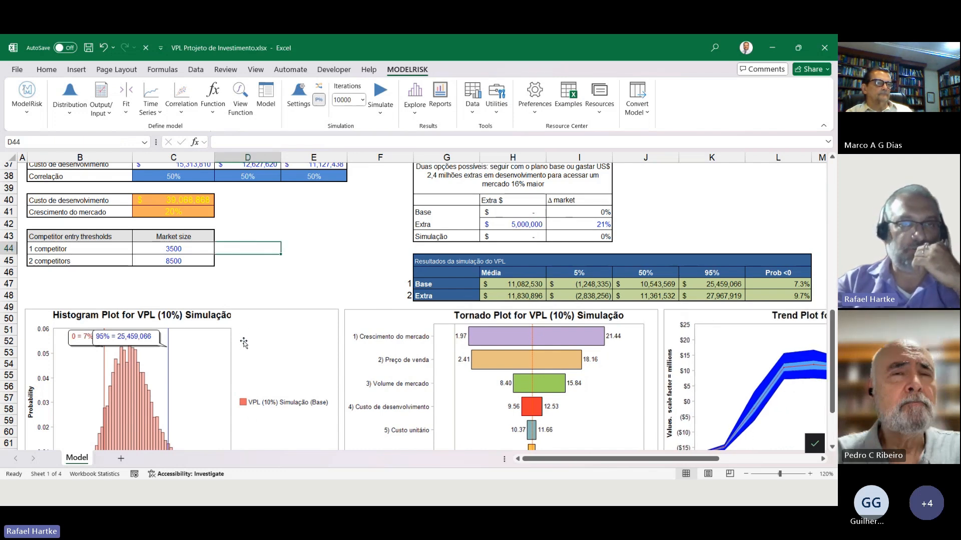
- Multiply the 2028 selling price formula in E27 by 1.5, giving =VoseInput(B27)+VosePERT(45,58,65)*100*1.5
{"action": "scroll", "coordinate": [244, 342], "scroll_direction": "up", "scroll_amount": 12}
{"action": "scroll", "coordinate": [204, 256], "scroll_direction": "down", "scroll_amount": 5}
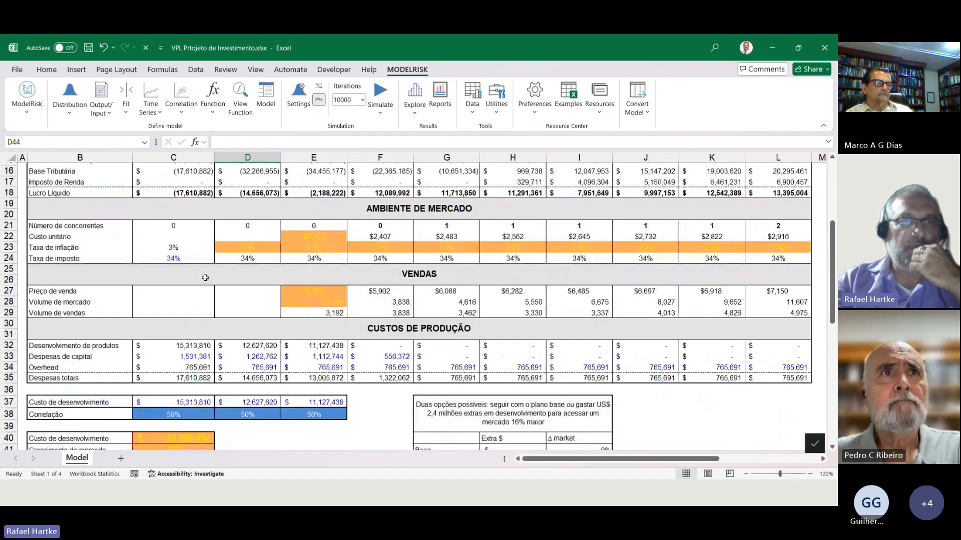
{"action": "scroll", "coordinate": [206, 278], "scroll_direction": "down", "scroll_amount": 2}
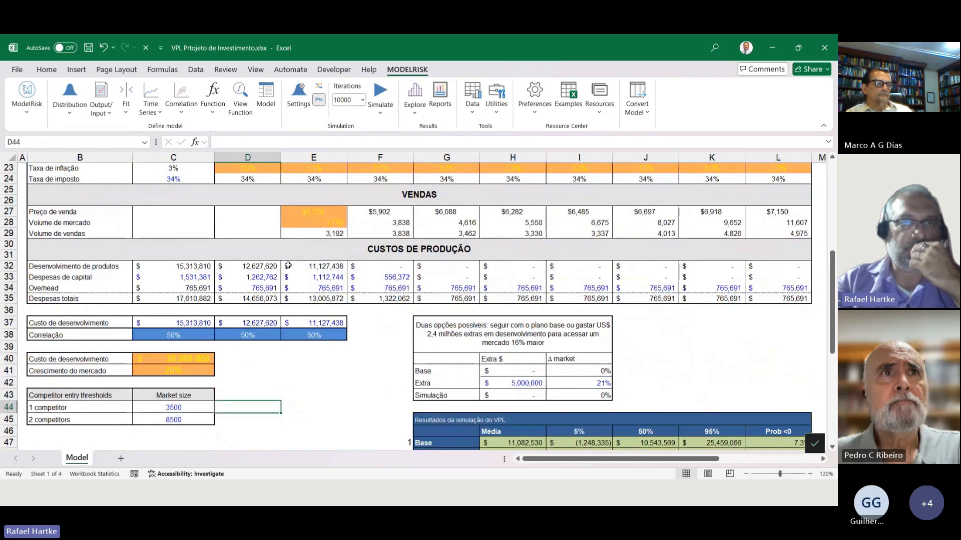
{"action": "scroll", "coordinate": [288, 266], "scroll_direction": "up", "scroll_amount": 2}
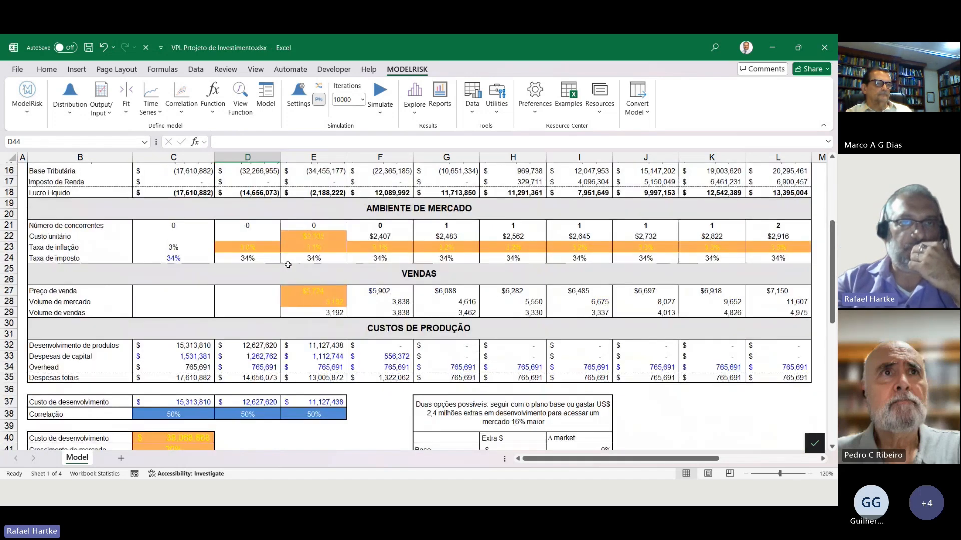
{"action": "left_click", "coordinate": [325, 288]}
{"action": "left_click", "coordinate": [403, 142]}
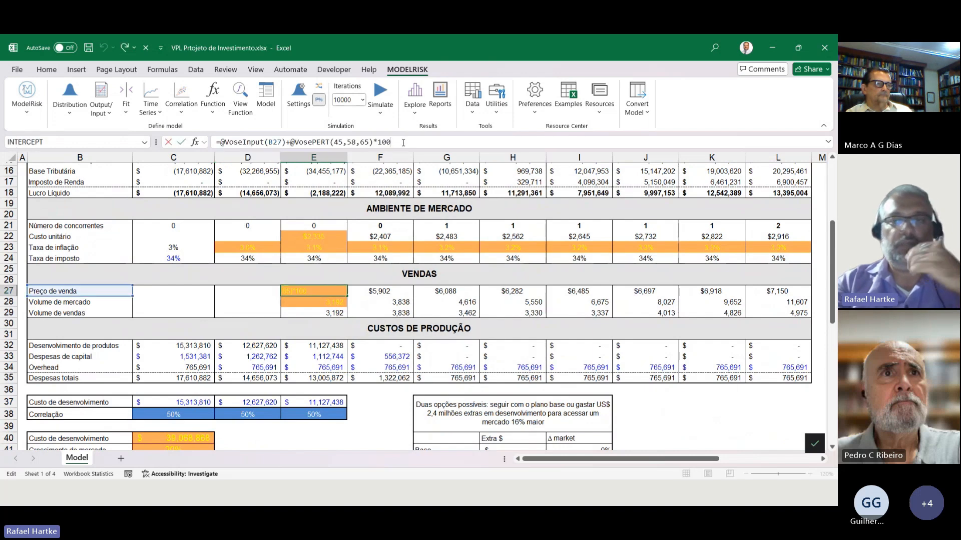
{"action": "type", "text": "*"}
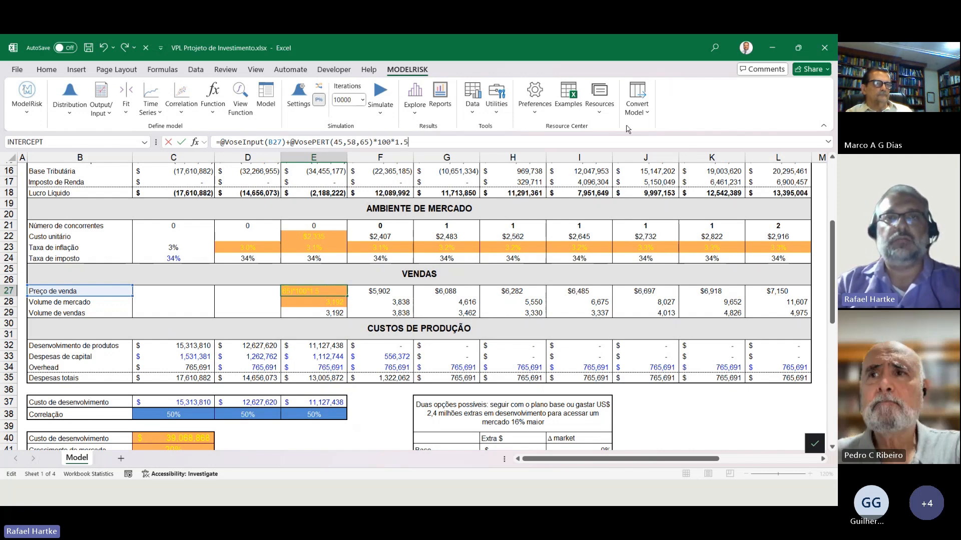
{"action": "key", "text": "Return"}
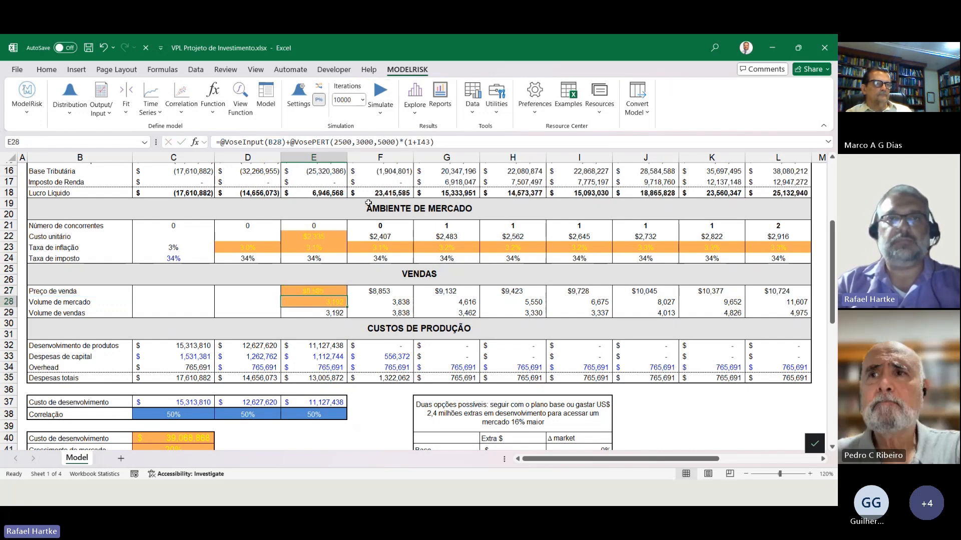
- Try to set the number of simulations to 1 in the simulation settings while two simulation names are defined
{"action": "scroll", "coordinate": [400, 213], "scroll_direction": "down", "scroll_amount": 7}
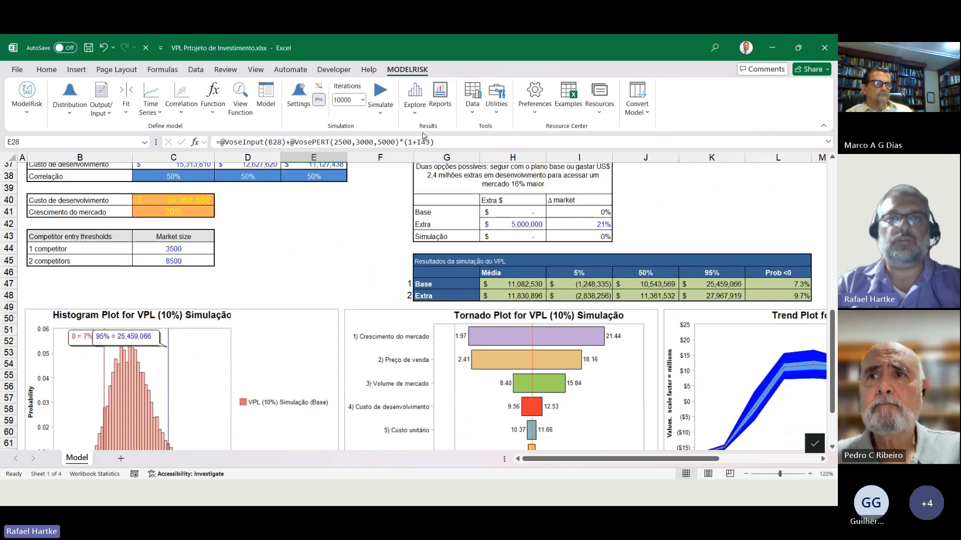
{"action": "left_click", "coordinate": [299, 100]}
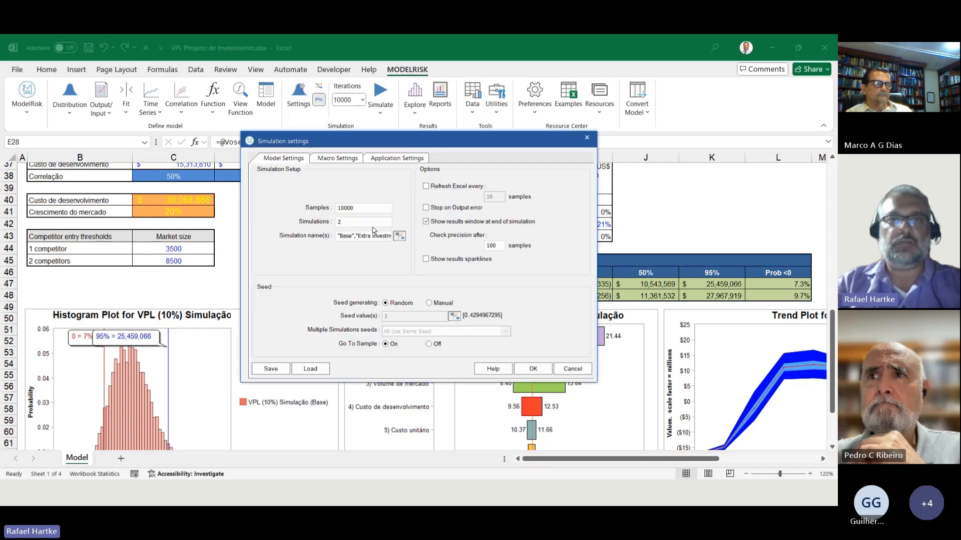
{"action": "double_click", "coordinate": [342, 226]}
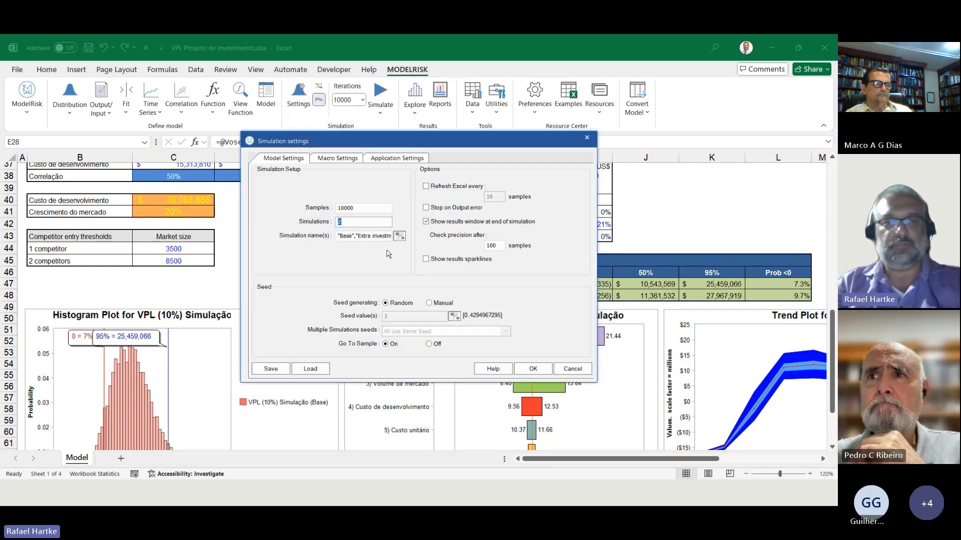
{"action": "type", "text": "1"}
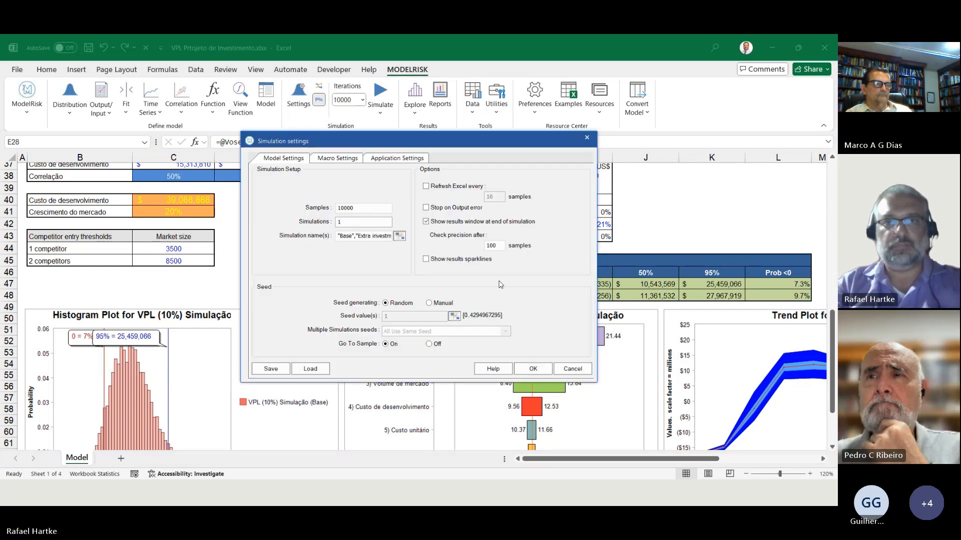
{"action": "left_click", "coordinate": [532, 369]}
{"action": "left_click", "coordinate": [495, 299]}
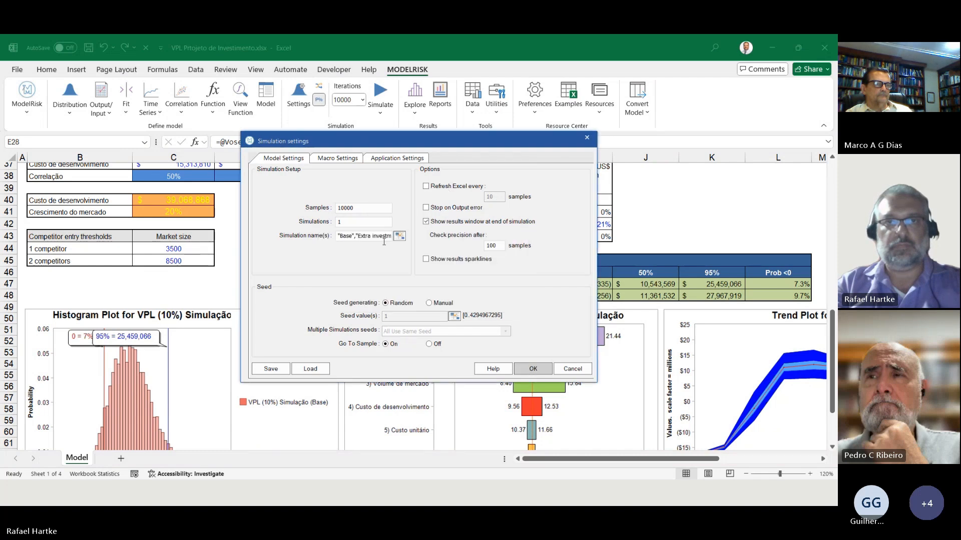
{"action": "left_click", "coordinate": [532, 368]}
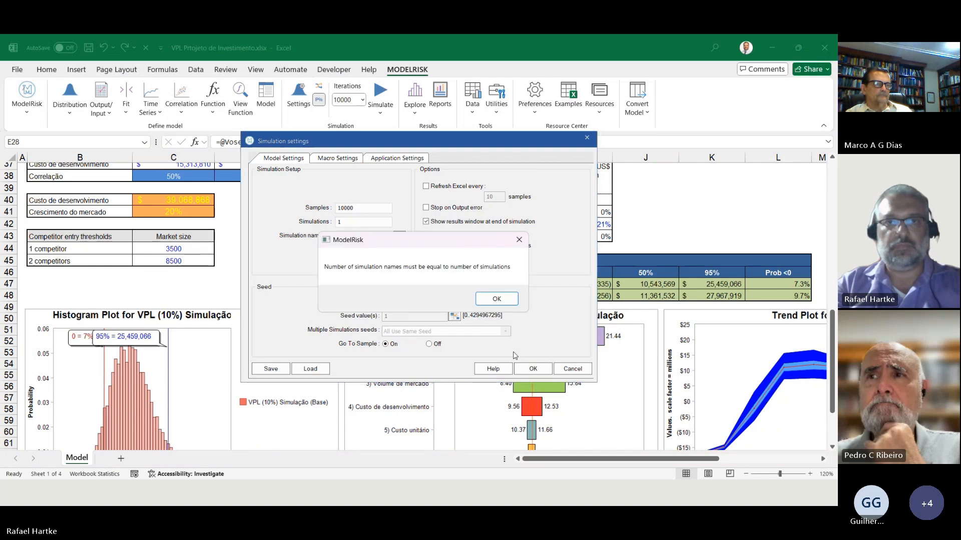
- Set the number of simulations back to 2 and accept the simulation settings
{"action": "left_click", "coordinate": [488, 301]}
{"action": "double_click", "coordinate": [353, 221]}
{"action": "type", "text": "2"}
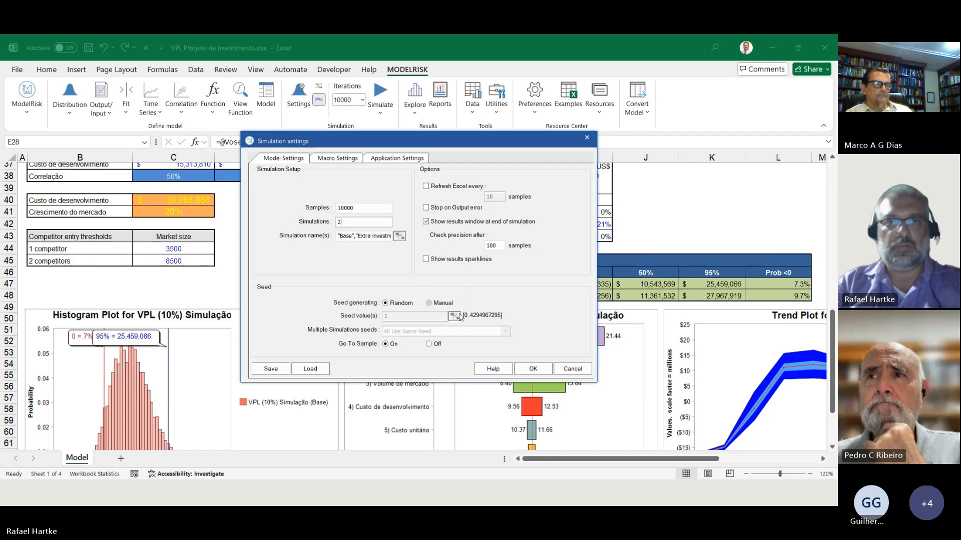
{"action": "left_click", "coordinate": [533, 369]}
- Run the Base and Extra investment simulations with 10000 iterations, then close the results window to return to the sheet
{"action": "left_click", "coordinate": [391, 98]}
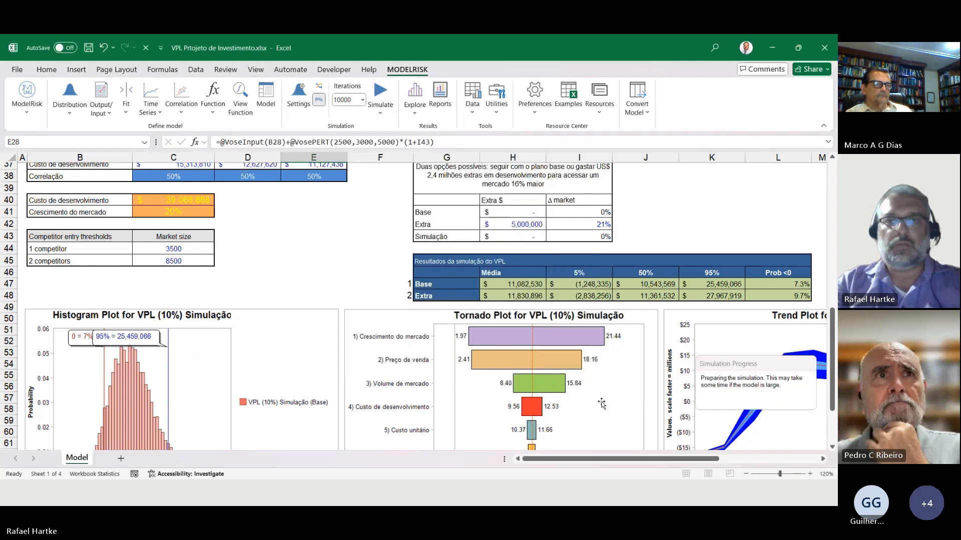
{"action": "left_click_drag", "start_coordinate": [715, 375], "coordinate": [275, 234]}
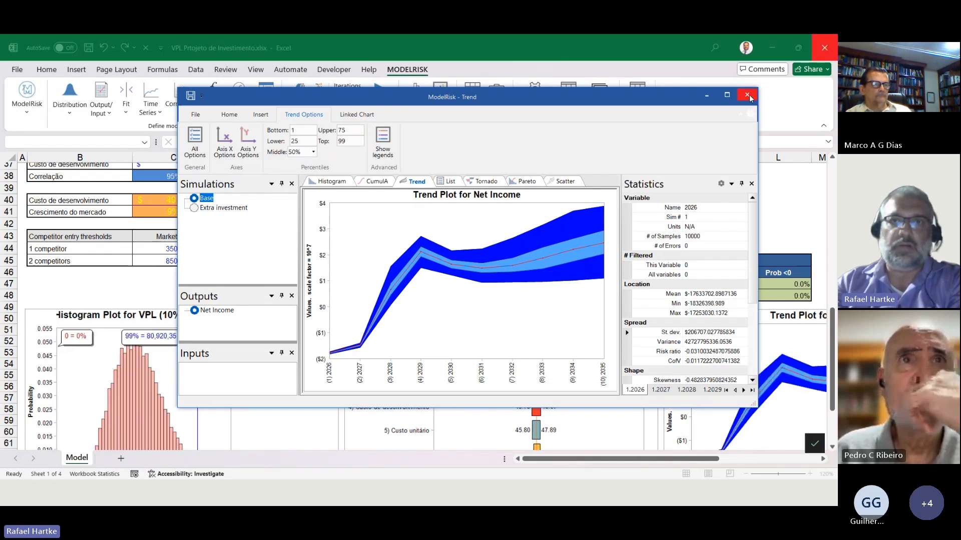
{"action": "left_click", "coordinate": [749, 96]}
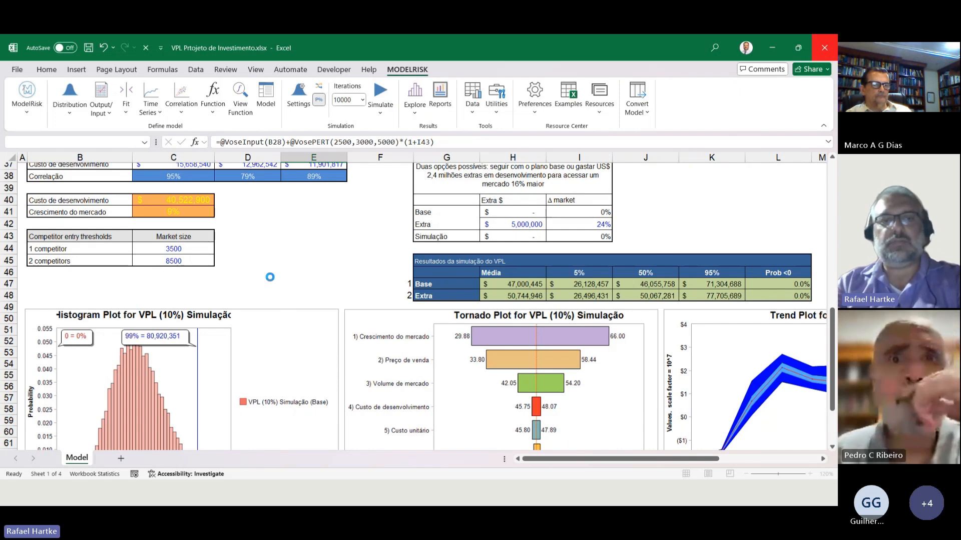
- Switch to the PowerPoint slide show, advance to the "Funcionalidades Interessantes" slide, and return to the Excel workbook
{"action": "key", "text": "alt+Tab"}
{"action": "key", "text": "alt+Tab"}
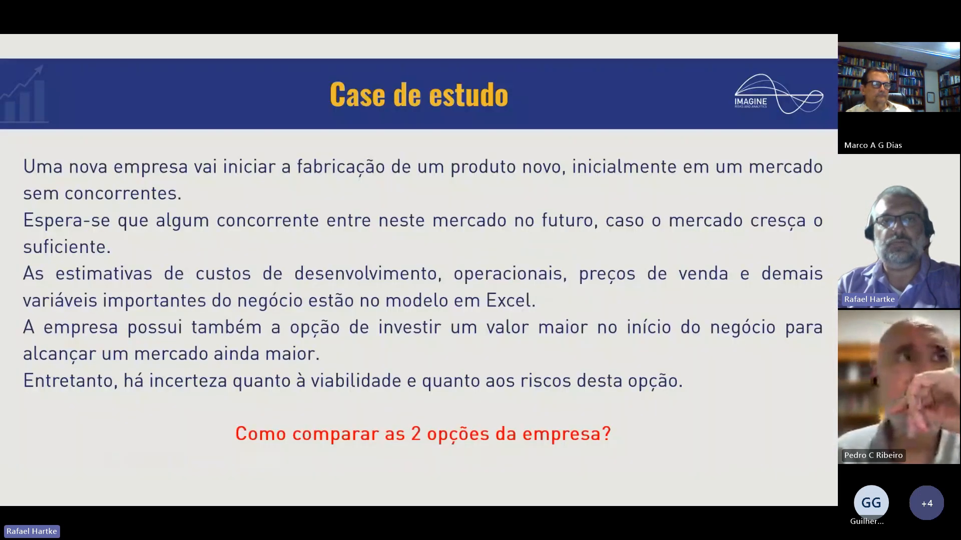
{"action": "key", "text": "Right"}
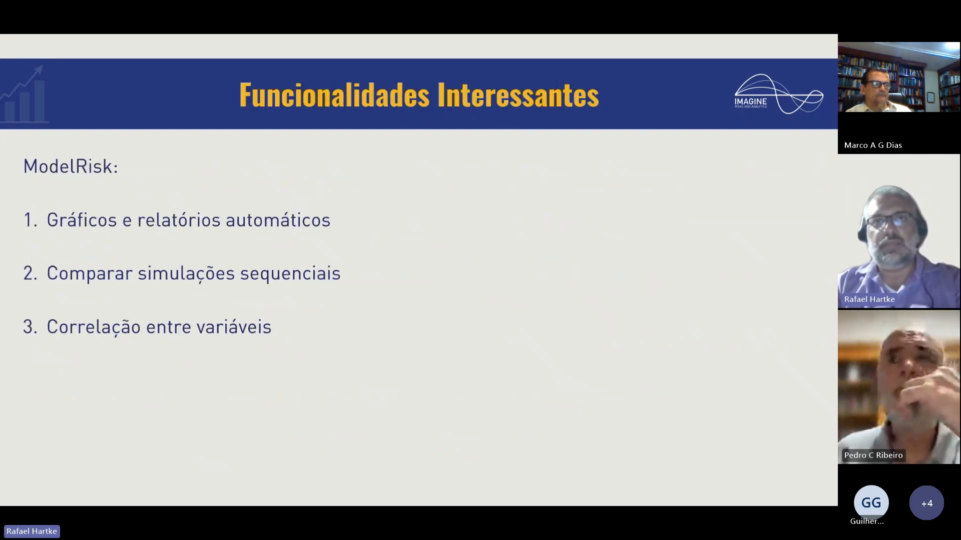
{"action": "key", "text": "alt+Tab"}
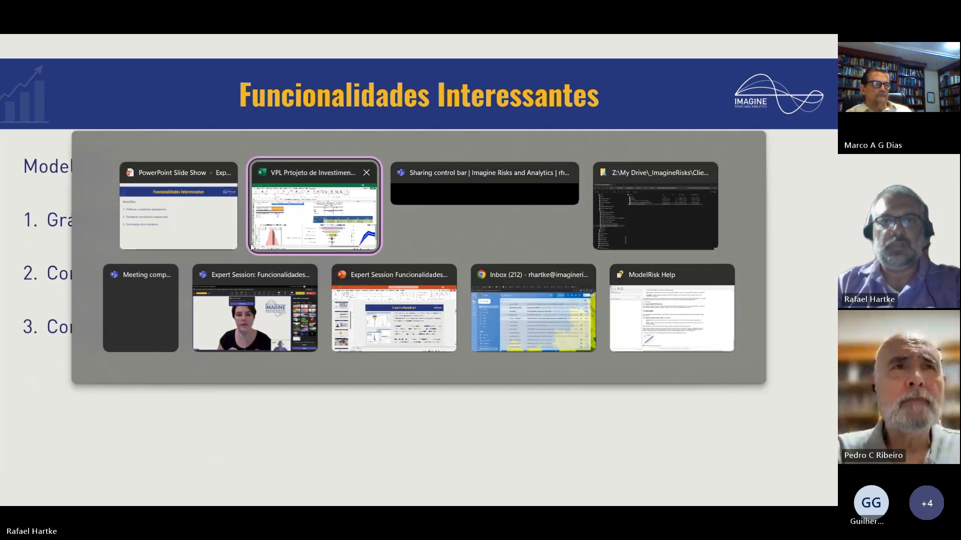
{"action": "left_click", "coordinate": [289, 226]}
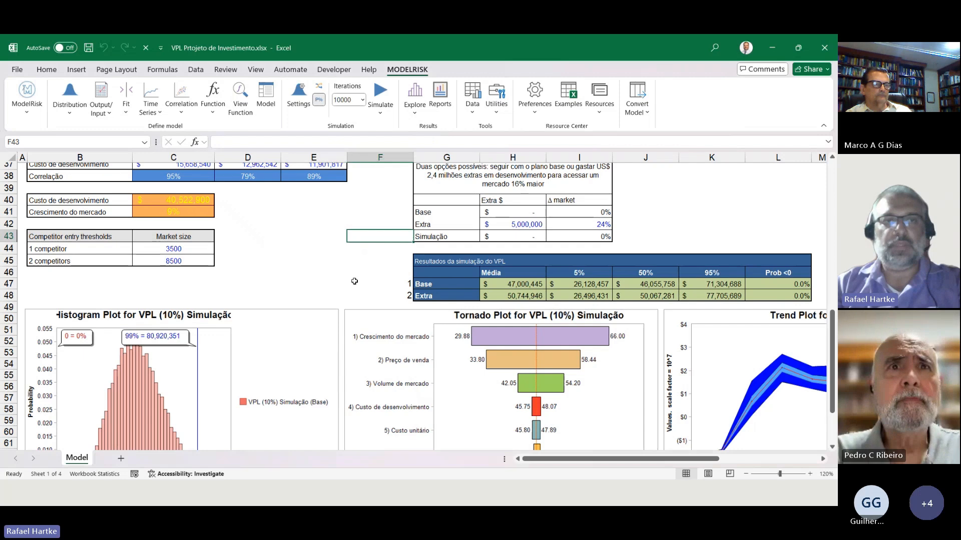
- Review the linked charts below the results table, the estimated NPVs at the top of the sheet, and the simulation results table
{"action": "scroll", "coordinate": [354, 279], "scroll_direction": "down", "scroll_amount": 2}
{"action": "left_click", "coordinate": [515, 311]}
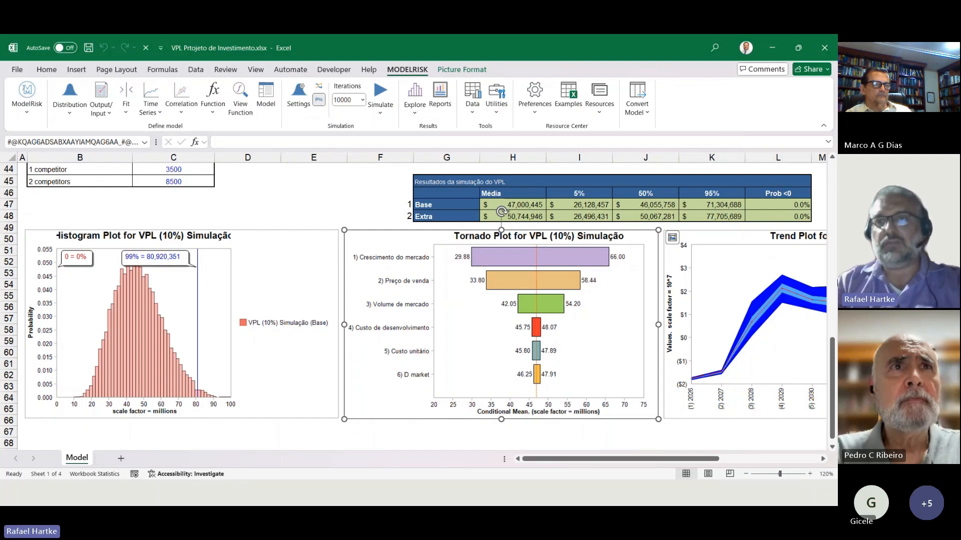
{"action": "left_click", "coordinate": [314, 193]}
{"action": "scroll", "coordinate": [350, 200], "scroll_direction": "up", "scroll_amount": 15}
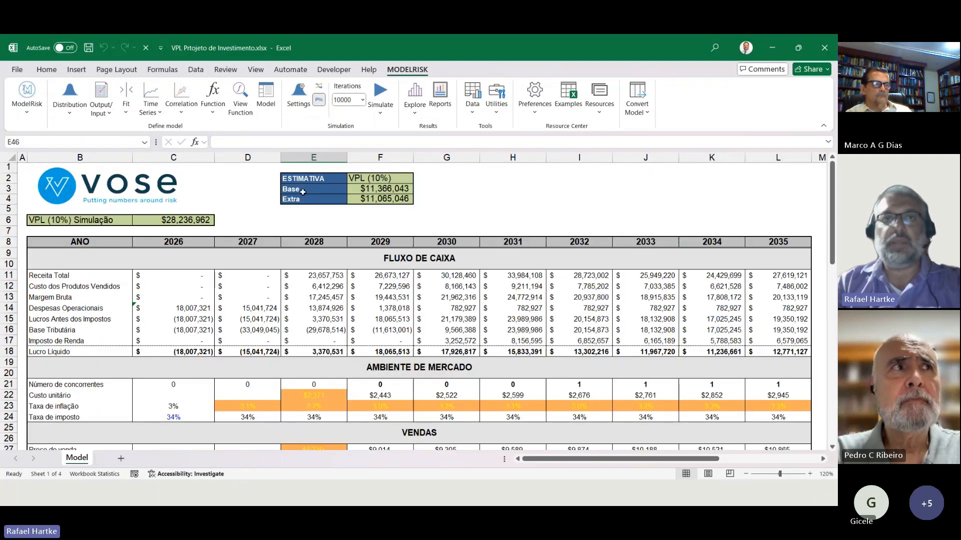
{"action": "scroll", "coordinate": [405, 228], "scroll_direction": "down", "scroll_amount": 15}
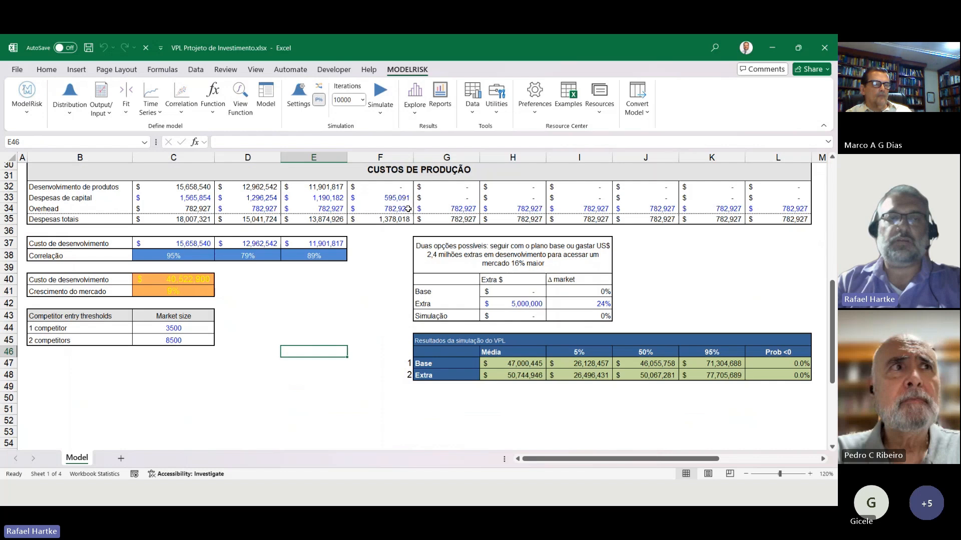
- Show the "Funcionalidades Interessantes" slide, return to the workbook, and check the samples and simulations values in the simulation settings without changing them
{"action": "key", "text": "alt+Tab"}
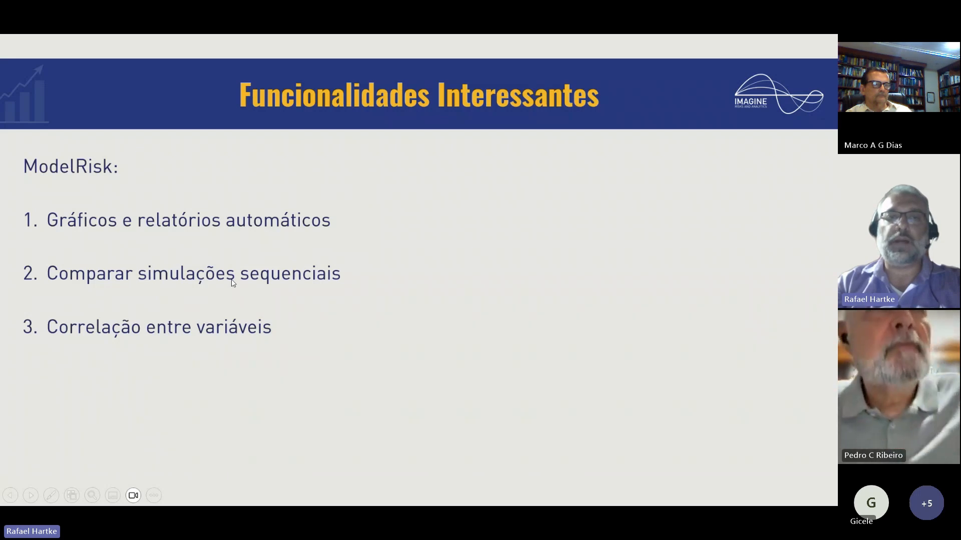
{"action": "key", "text": "alt+Tab"}
{"action": "scroll", "coordinate": [411, 296], "scroll_direction": "up", "scroll_amount": 12}
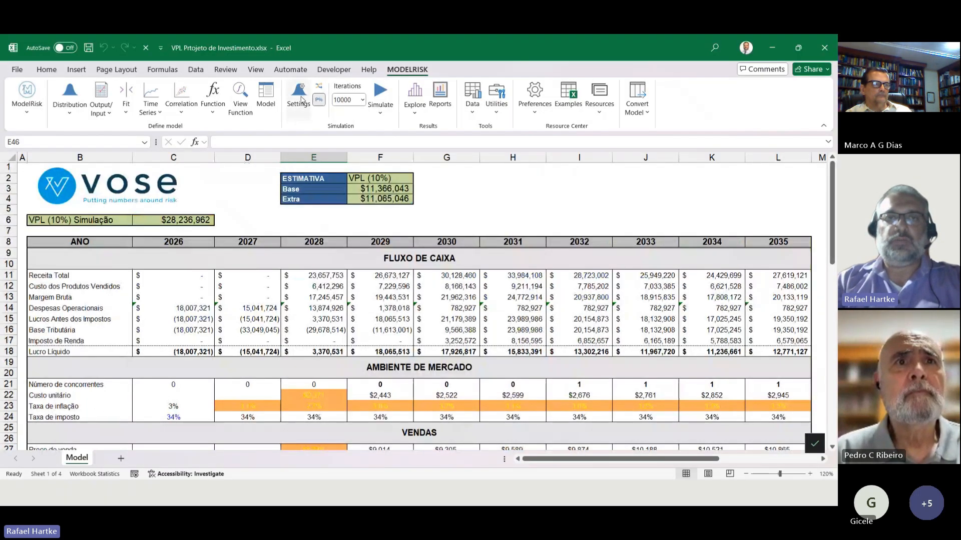
{"action": "left_click", "coordinate": [300, 100]}
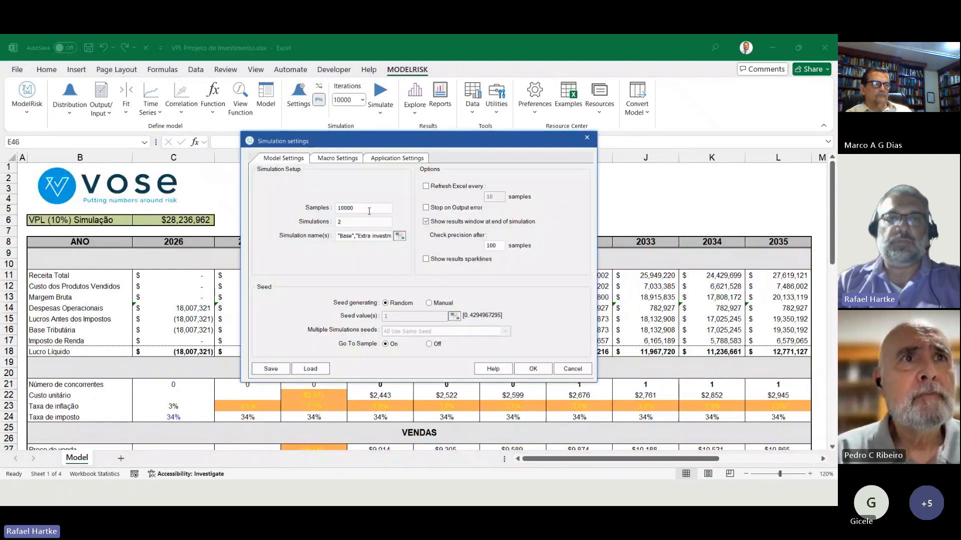
{"action": "left_click_drag", "start_coordinate": [368, 211], "coordinate": [337, 205]}
{"action": "double_click", "coordinate": [350, 224]}
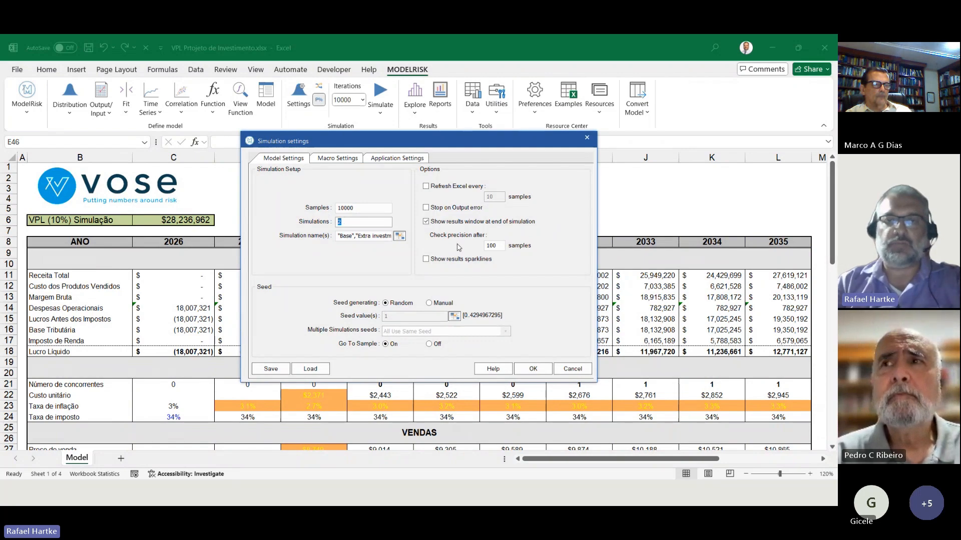
{"action": "left_click", "coordinate": [572, 369]}
- Remove "US$ 2,4 milhões" from the investment options description in cell G37
{"action": "scroll", "coordinate": [450, 260], "scroll_direction": "down", "scroll_amount": 10}
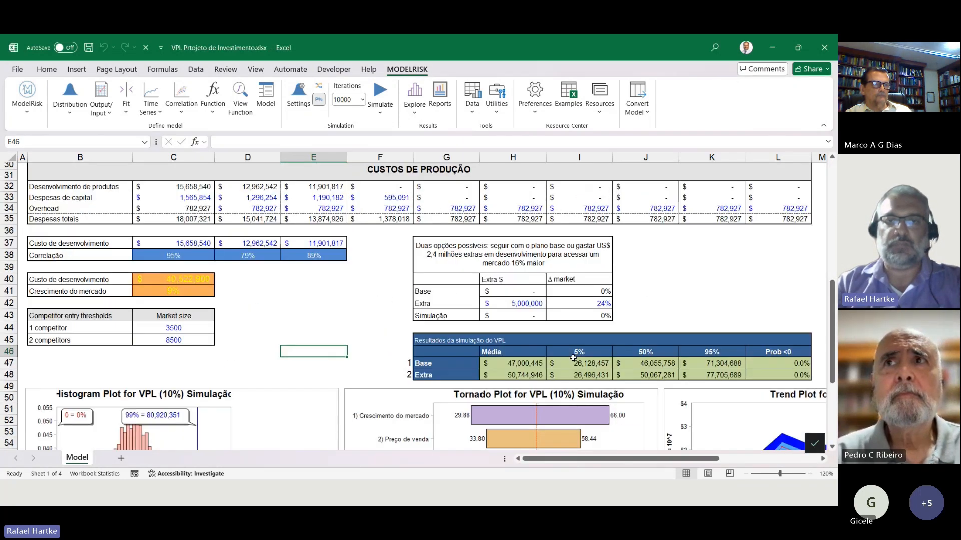
{"action": "left_click_drag", "start_coordinate": [450, 260], "coordinate": [576, 314]}
{"action": "left_click_drag", "start_coordinate": [485, 258], "coordinate": [524, 318]}
{"action": "double_click", "coordinate": [438, 253]}
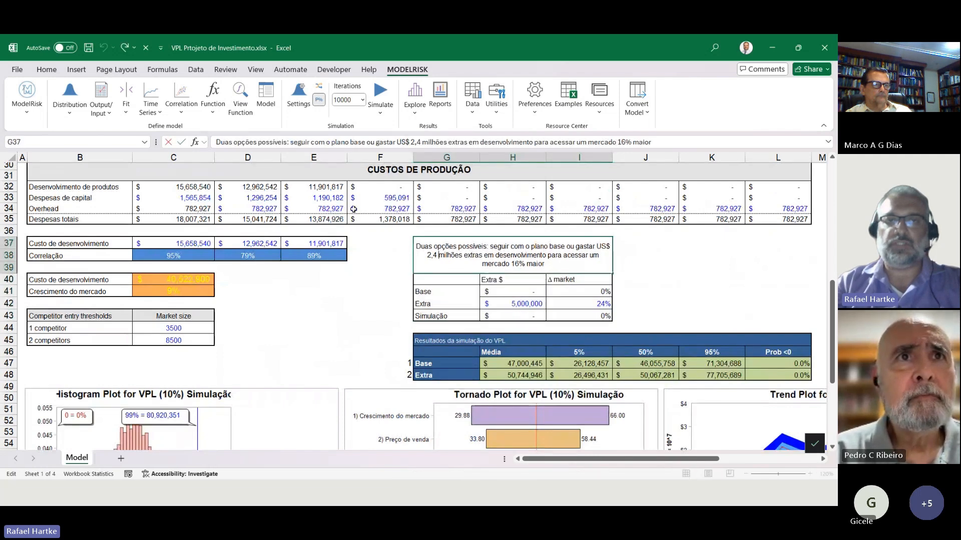
{"action": "left_click_drag", "start_coordinate": [397, 142], "coordinate": [456, 142]}
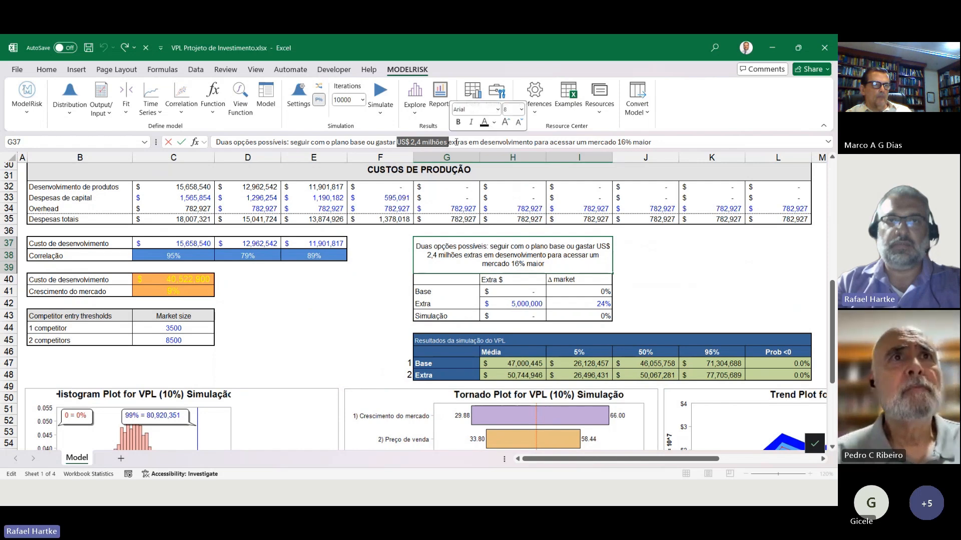
{"action": "key", "text": "Delete"}
{"action": "key", "text": "Return"}
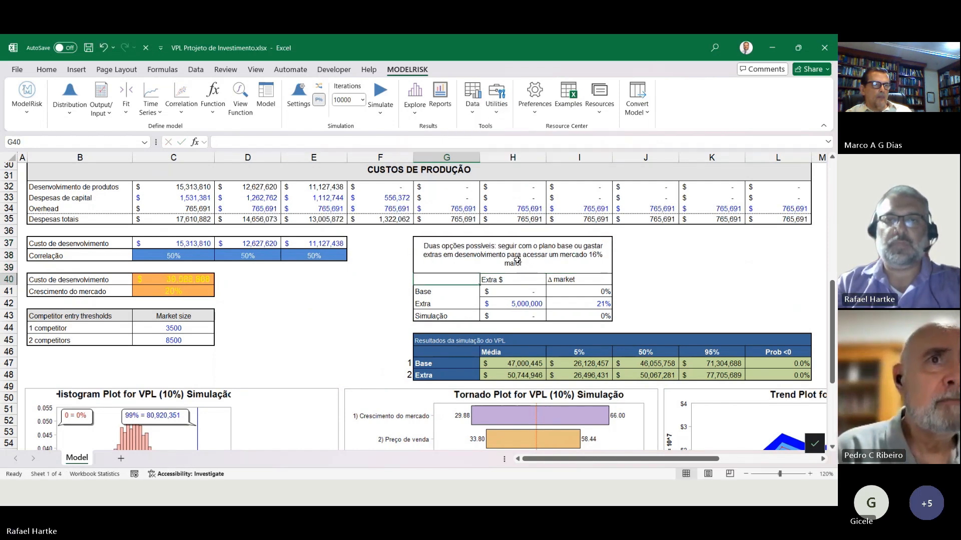
- Correct "extras" to "extra" and remove "16%" from the investment options description in G37
{"action": "left_click", "coordinate": [517, 260]}
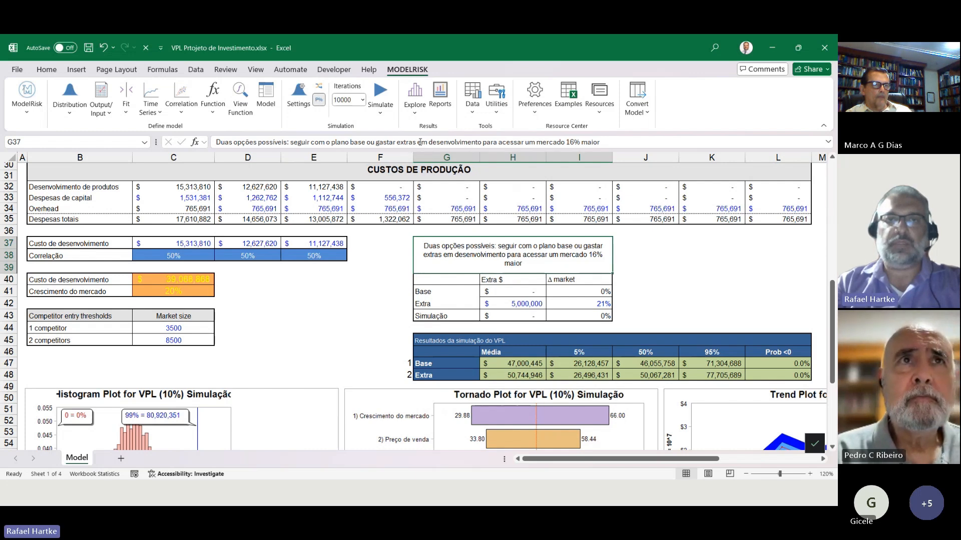
{"action": "left_click", "coordinate": [419, 142]}
{"action": "key", "text": "BackSpace"}
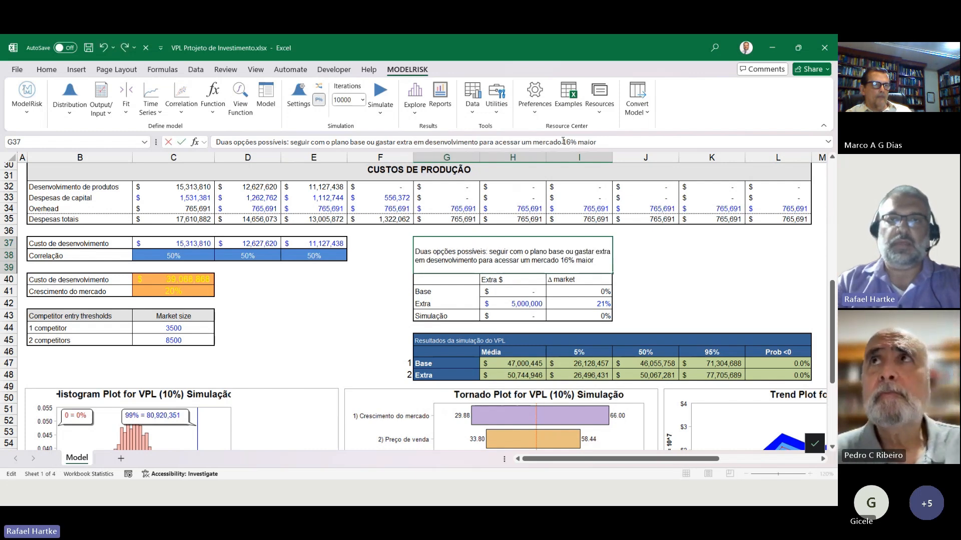
{"action": "double_click", "coordinate": [566, 142]}
{"action": "key", "text": "Delete"}
{"action": "key", "text": "Delete"}
{"action": "key", "text": "Delete"}
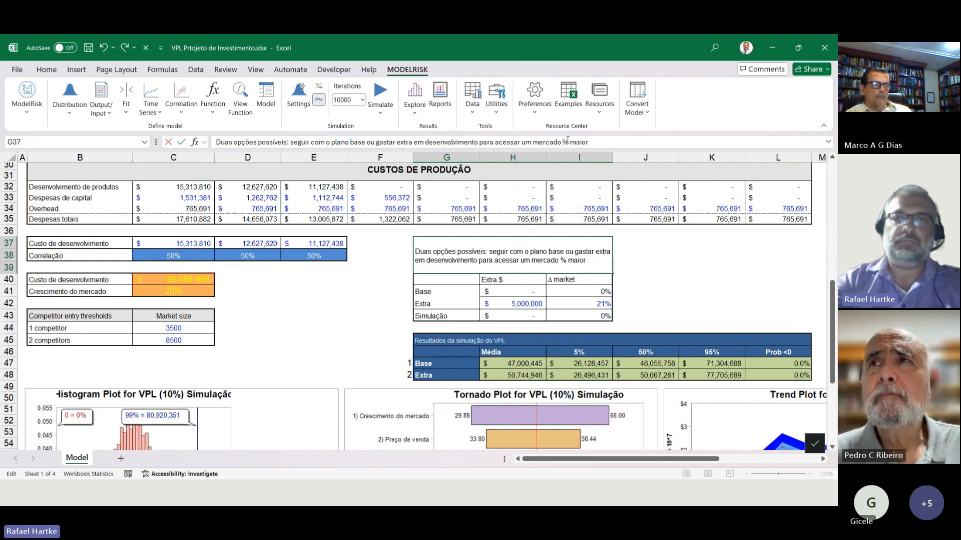
{"action": "key", "text": "Return"}
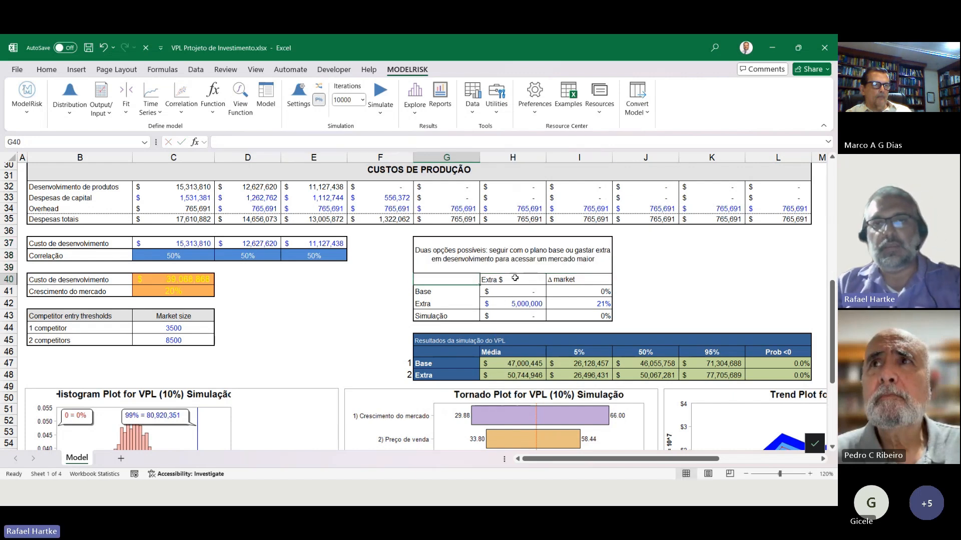
- Examine the Base and Extra rows of the options table, including the Extra option's cost and market-increase formula
{"action": "left_click_drag", "start_coordinate": [513, 279], "coordinate": [515, 316]}
{"action": "left_click_drag", "start_coordinate": [447, 291], "coordinate": [602, 291]}
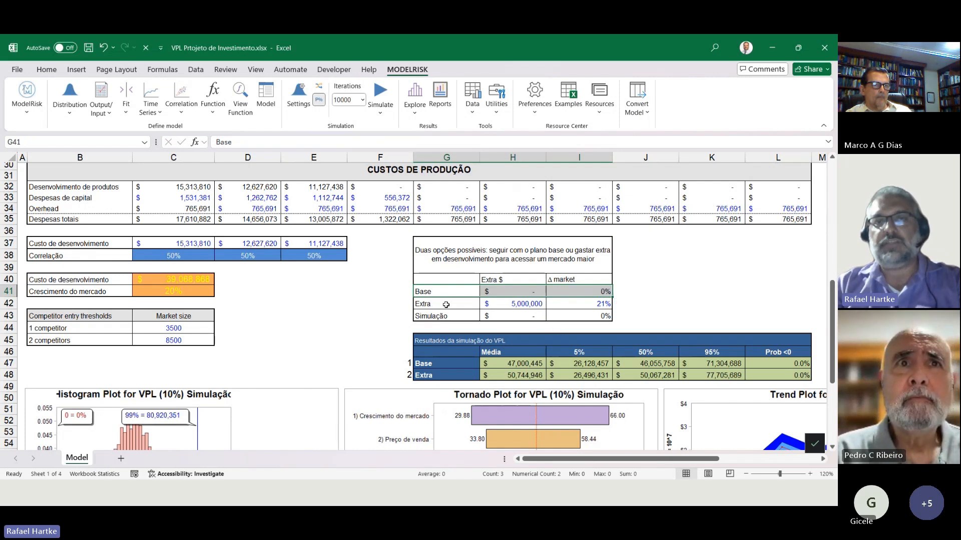
{"action": "left_click_drag", "start_coordinate": [445, 304], "coordinate": [600, 303]}
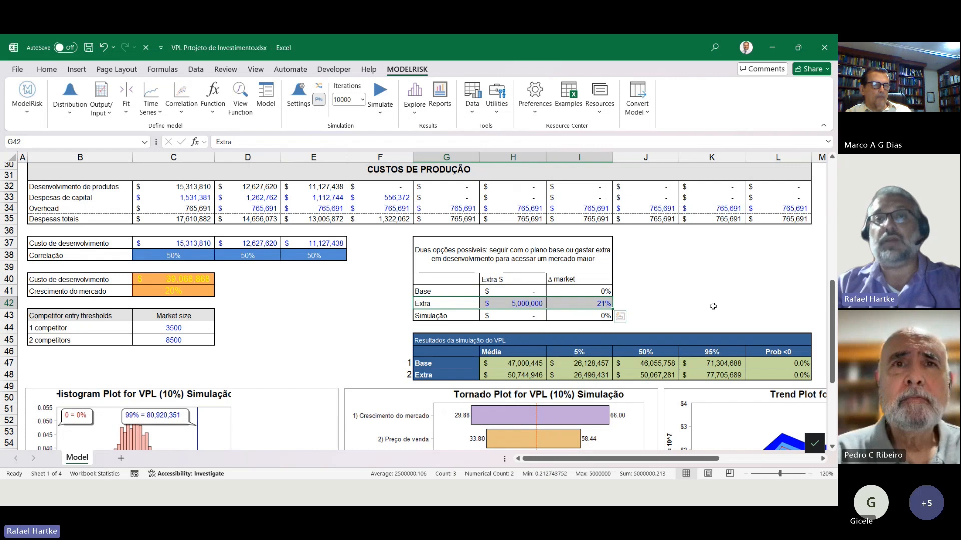
{"action": "left_click", "coordinate": [504, 304]}
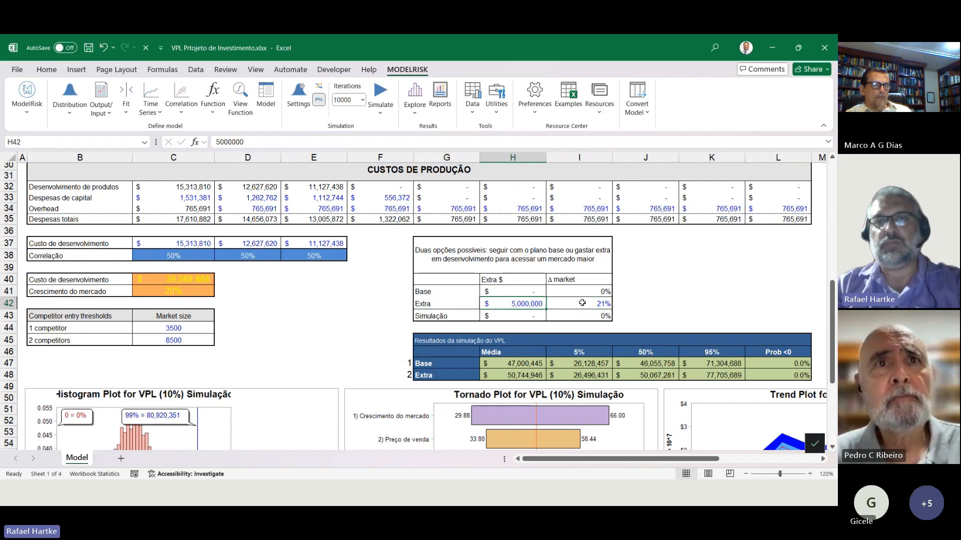
{"action": "left_click", "coordinate": [583, 304]}
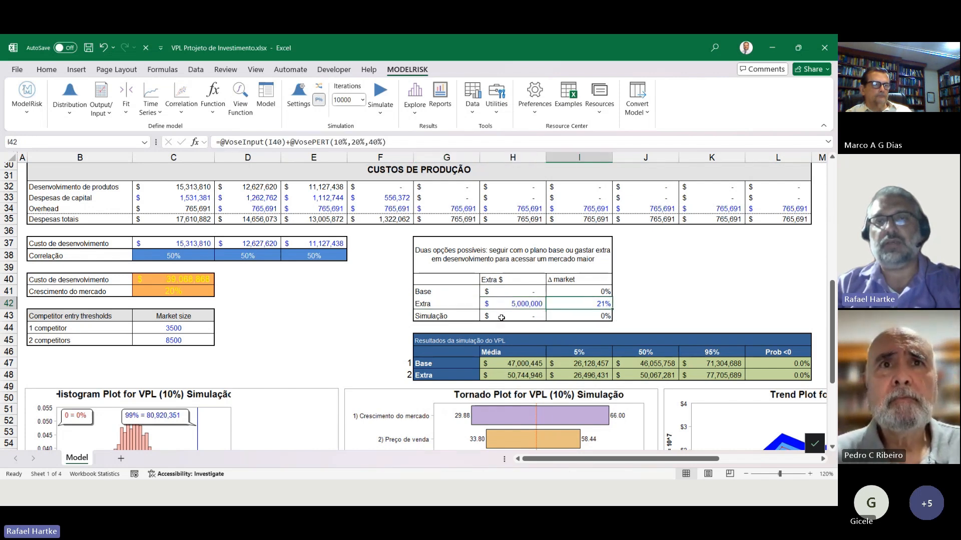
- Inspect the VoseSimTable formulas in the Simulação row for the extra cost and the market increase, cells H43 and I43
{"action": "left_click", "coordinate": [504, 317]}
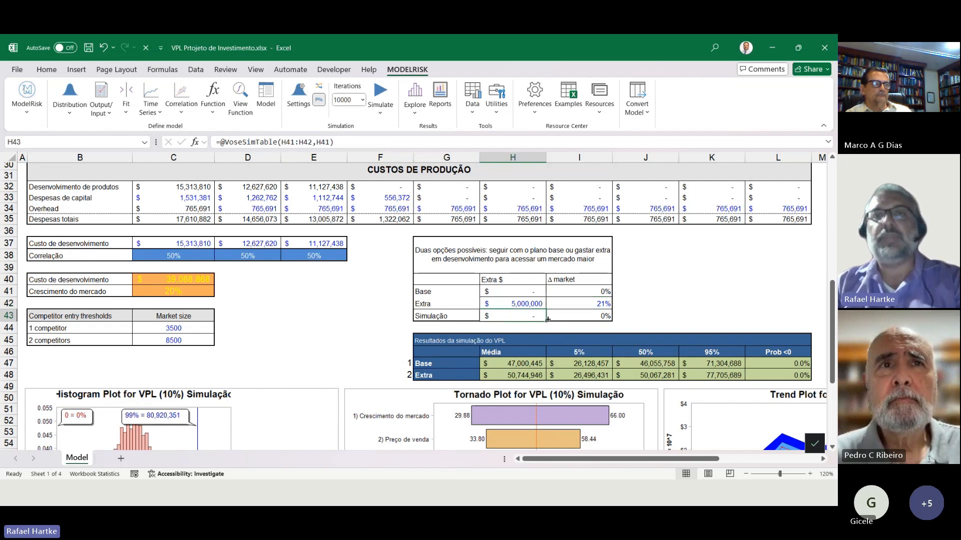
{"action": "key", "text": "F2"}
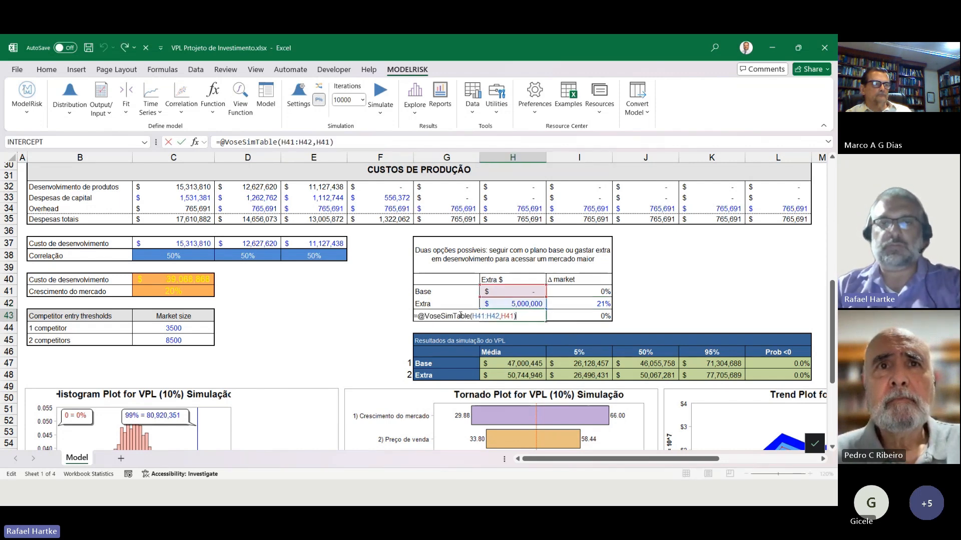
{"action": "double_click", "coordinate": [460, 316]}
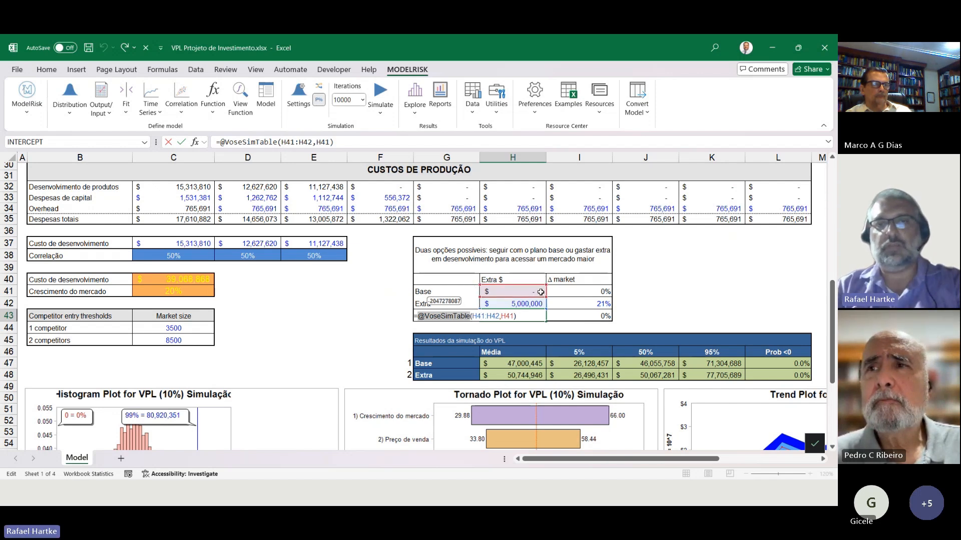
{"action": "key", "text": "Escape"}
{"action": "double_click", "coordinate": [575, 316]}
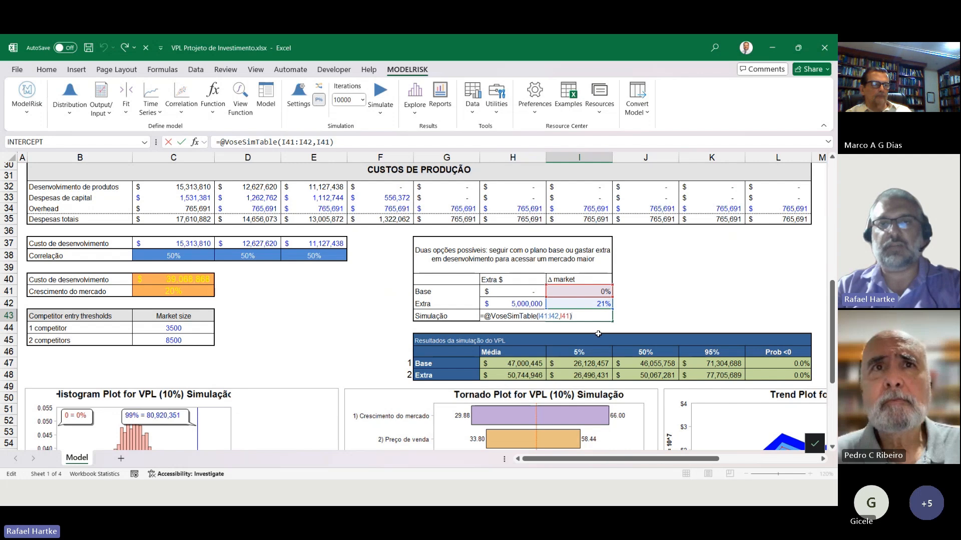
{"action": "key", "text": "Return"}
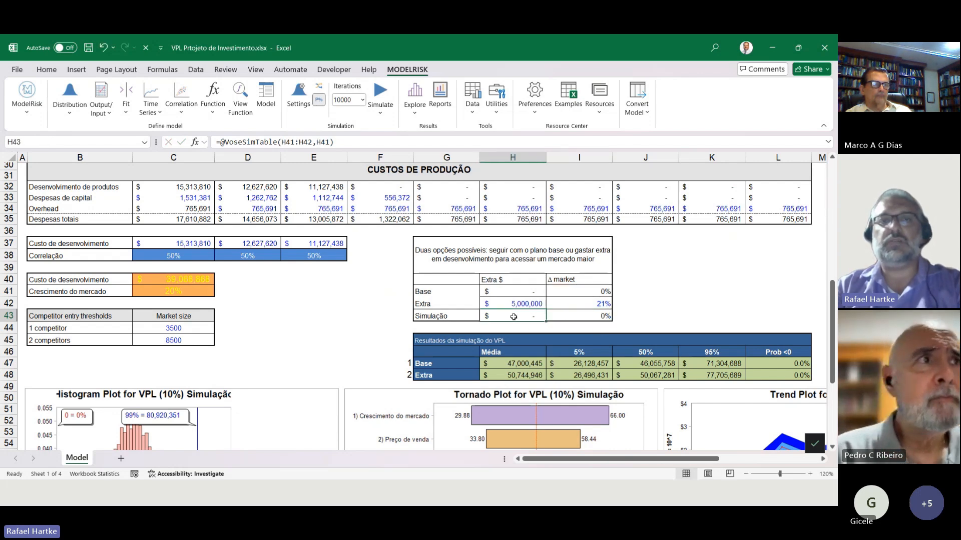
{"action": "double_click", "coordinate": [515, 317]}
{"action": "double_click", "coordinate": [579, 315]}
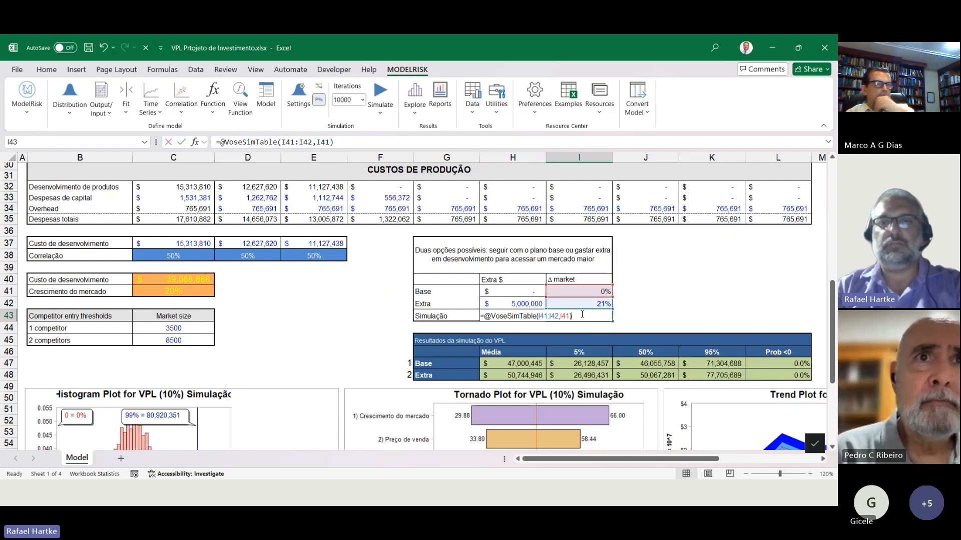
{"action": "key", "text": "Escape"}
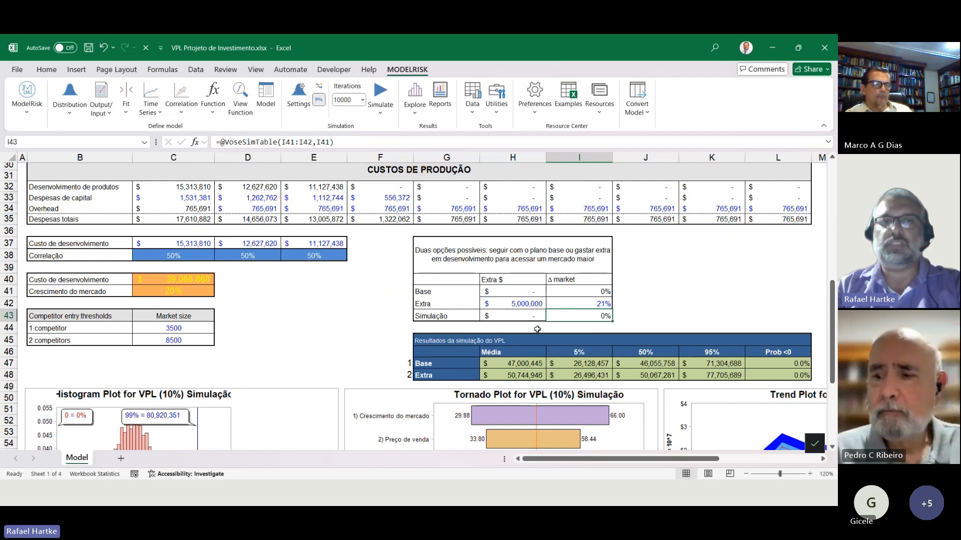
- Inspect how the 2028 product development cost in E32 and market volume in E28 use the Simulação row values
{"action": "scroll", "coordinate": [440, 329], "scroll_direction": "up", "scroll_amount": 3}
{"action": "double_click", "coordinate": [330, 265]}
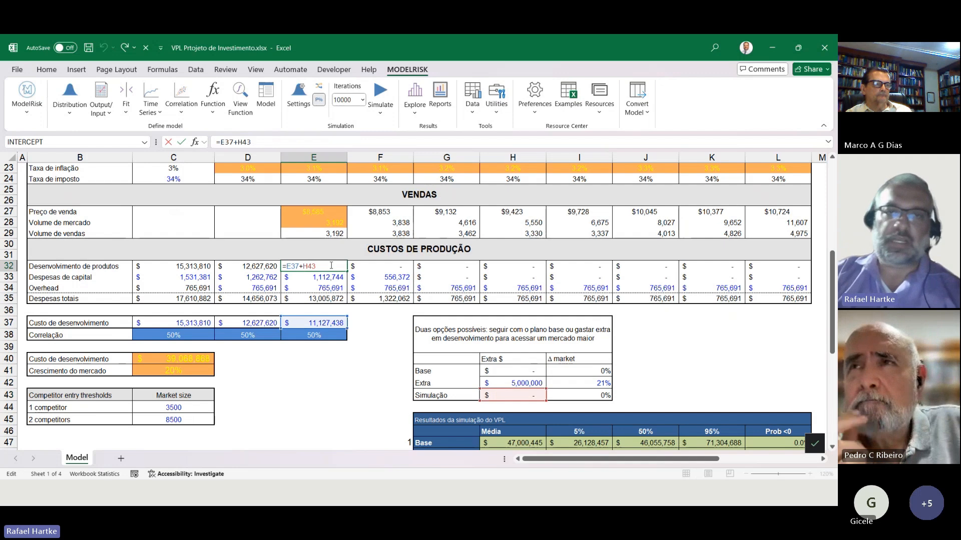
{"action": "left_click_drag", "start_coordinate": [332, 264], "coordinate": [286, 266]}
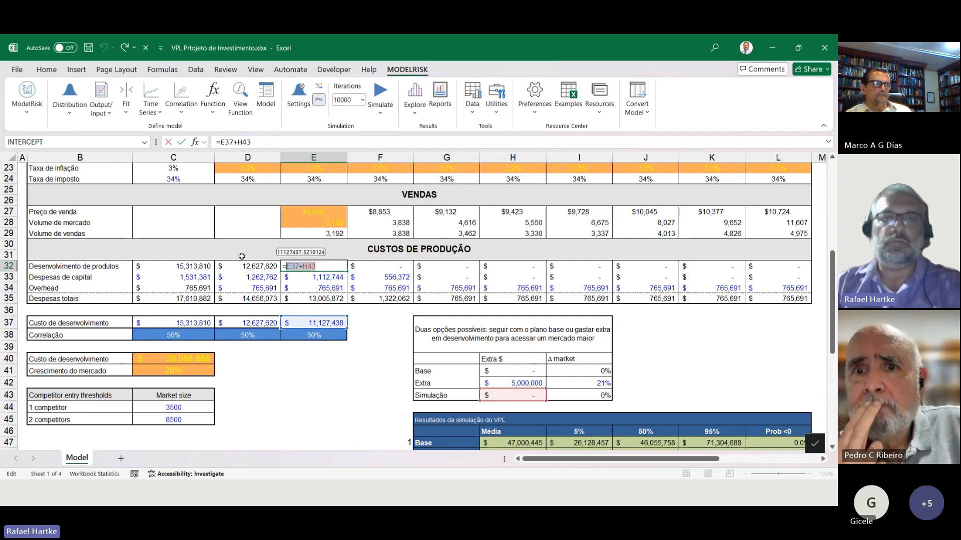
{"action": "key", "text": "Return"}
{"action": "left_click", "coordinate": [310, 220]}
{"action": "double_click", "coordinate": [310, 220]}
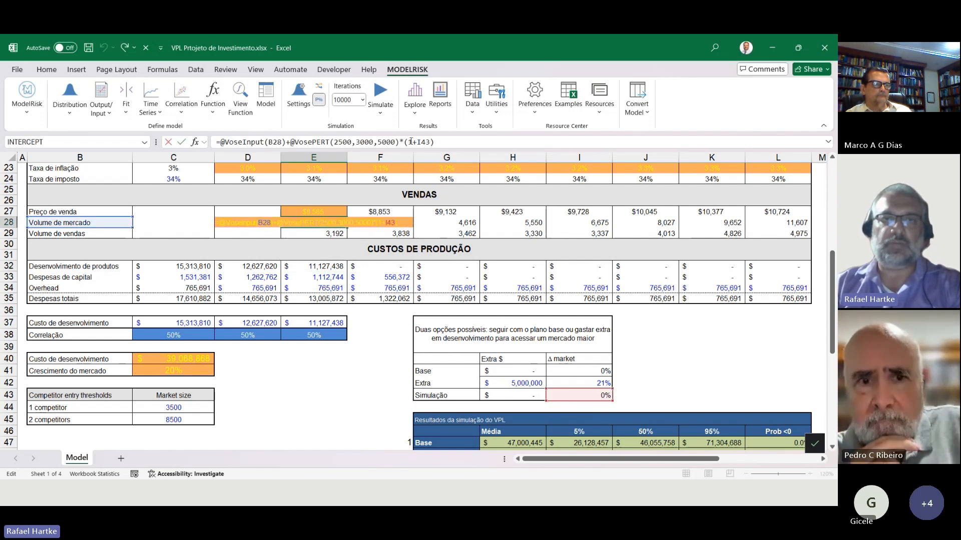
{"action": "key", "text": "Escape"}
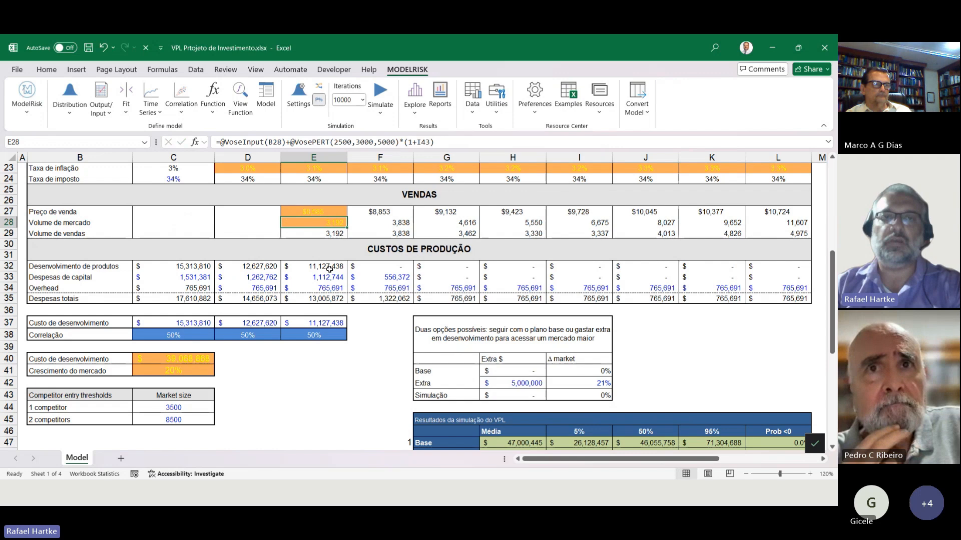
- Fill the 2028 product development cost cell E32 with yellow
{"action": "left_click", "coordinate": [329, 269]}
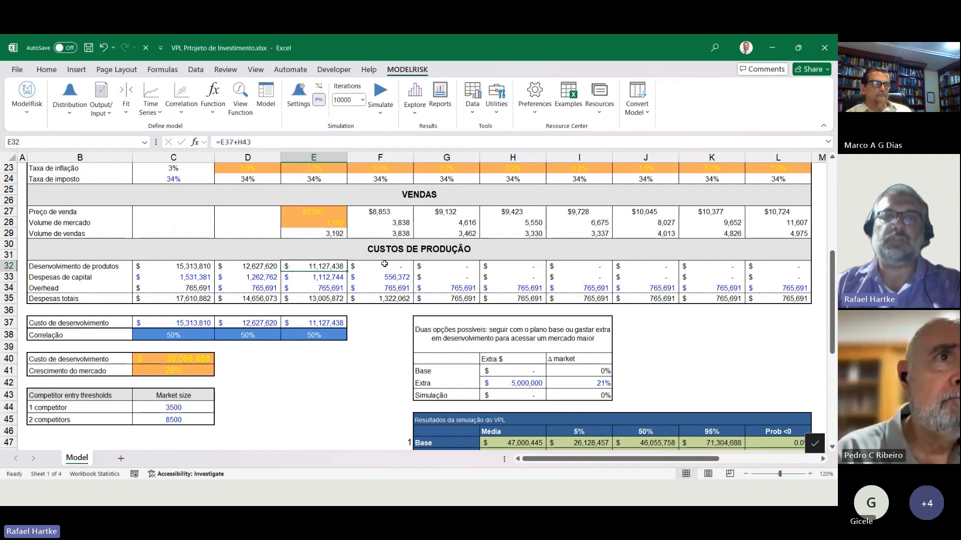
{"action": "left_click", "coordinate": [47, 69]}
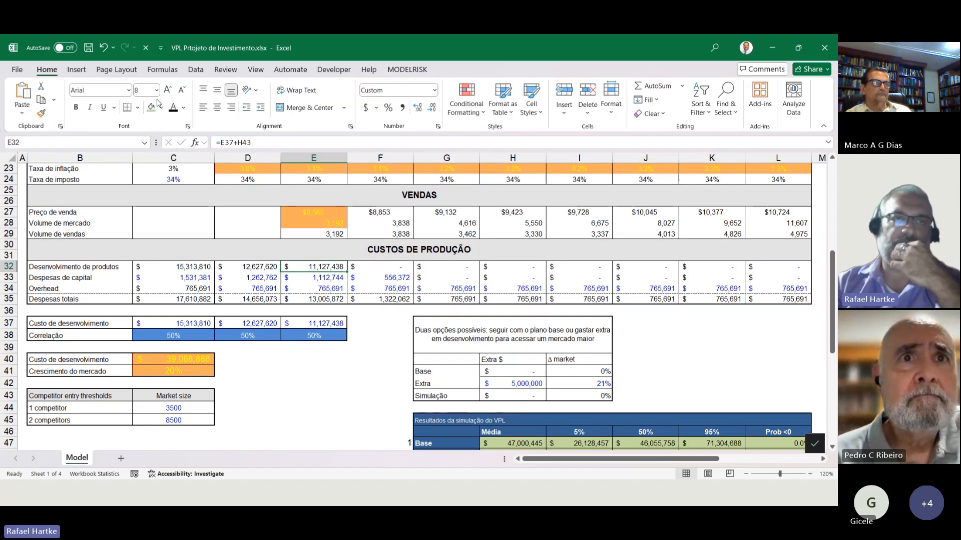
{"action": "left_click", "coordinate": [161, 107]}
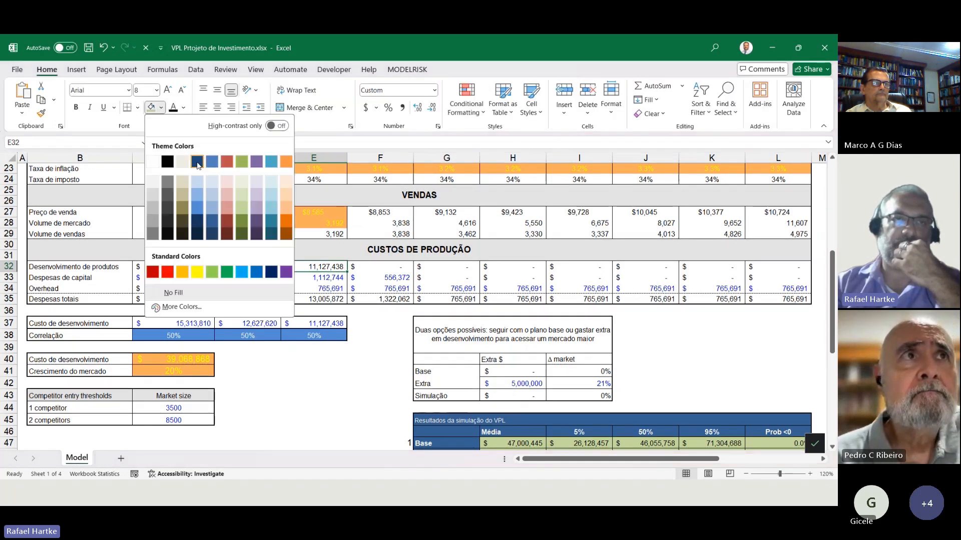
{"action": "left_click", "coordinate": [196, 273]}
- Fill the 2028 market volume cell E28 with dark red
{"action": "left_click", "coordinate": [327, 222]}
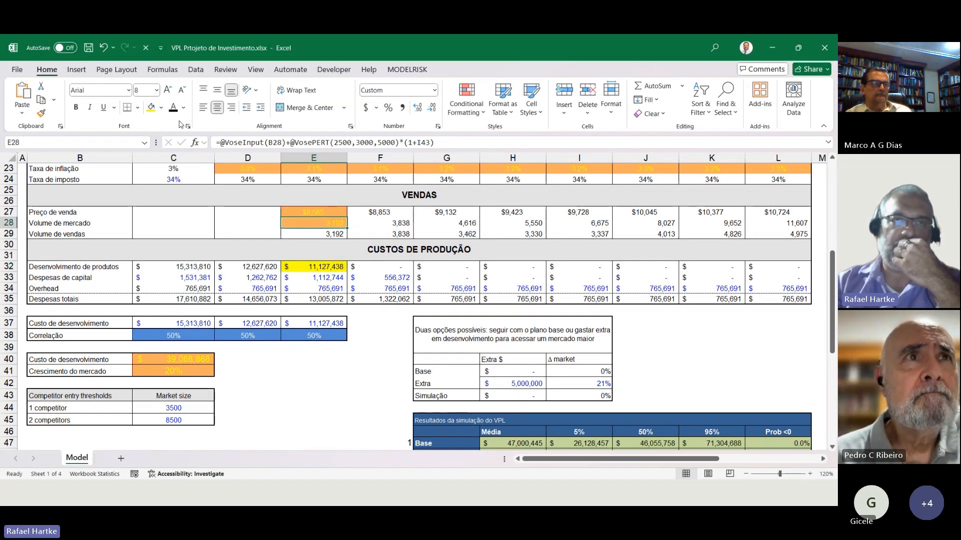
{"action": "left_click", "coordinate": [161, 107]}
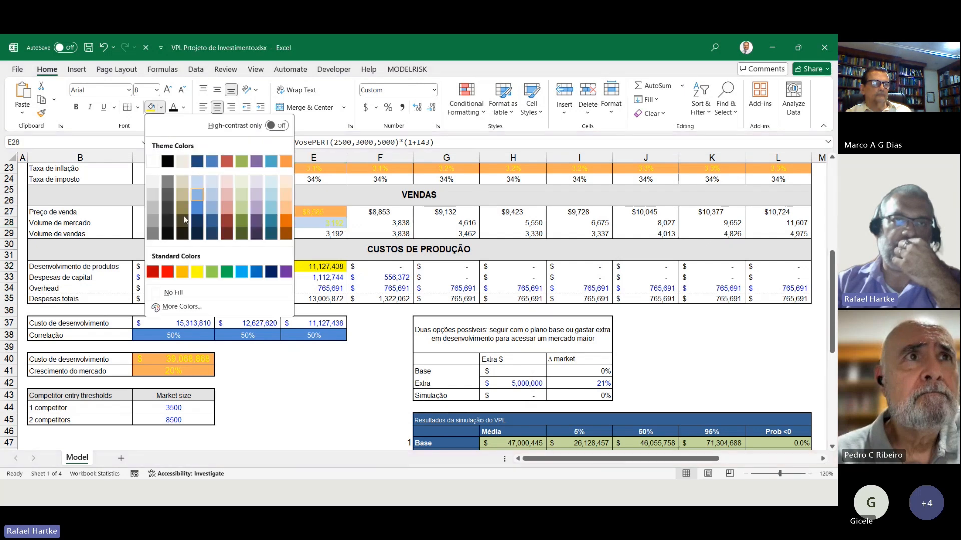
{"action": "left_click", "coordinate": [225, 224]}
- Give the 2028 product development cost cell E32 the same dark red fill and a white font
{"action": "left_click", "coordinate": [315, 267]}
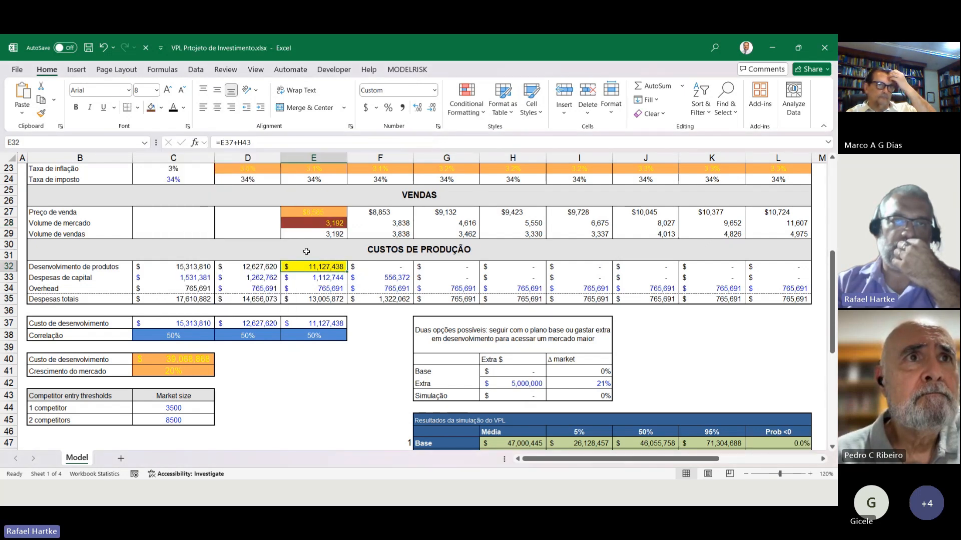
{"action": "left_click", "coordinate": [151, 107]}
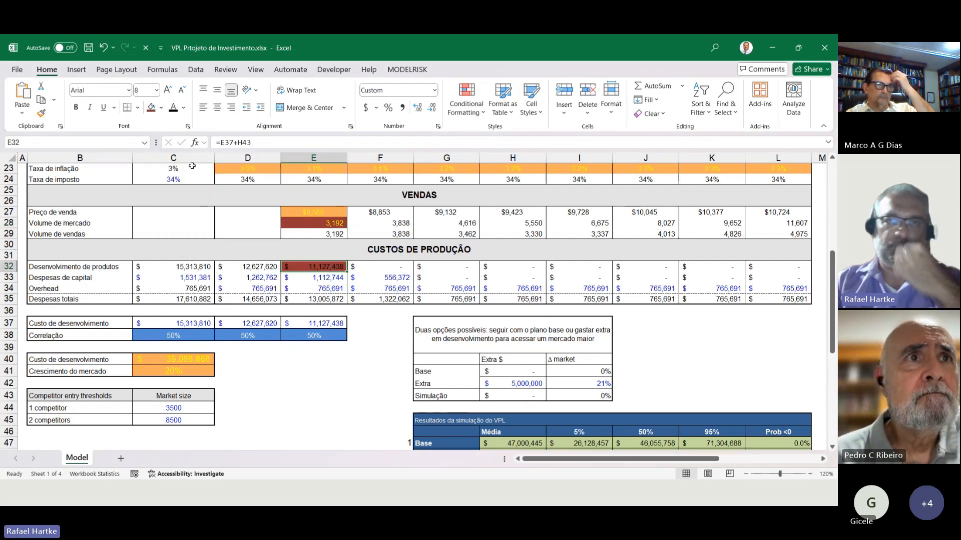
{"action": "left_click", "coordinate": [184, 107]}
{"action": "left_click", "coordinate": [181, 183]}
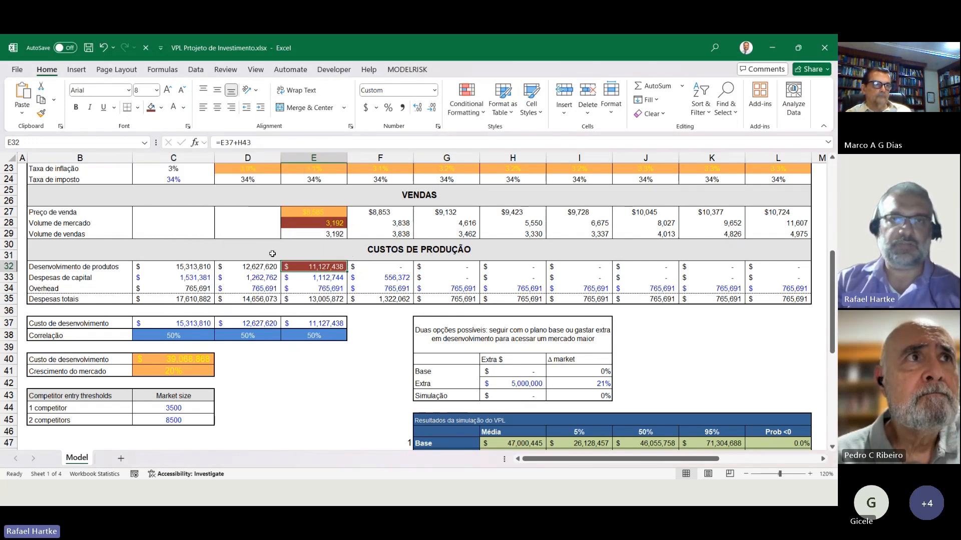
- Open the ModelRisk simulation results in a maximized window and show the histogram of VPL (10%) Simulação
{"action": "left_click", "coordinate": [288, 222]}
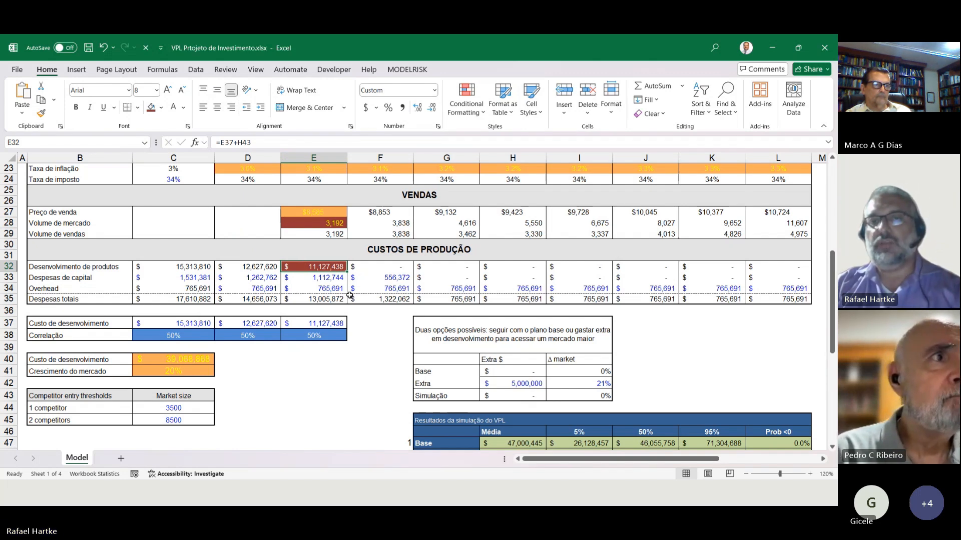
{"action": "scroll", "coordinate": [237, 284], "scroll_direction": "up", "scroll_amount": 5}
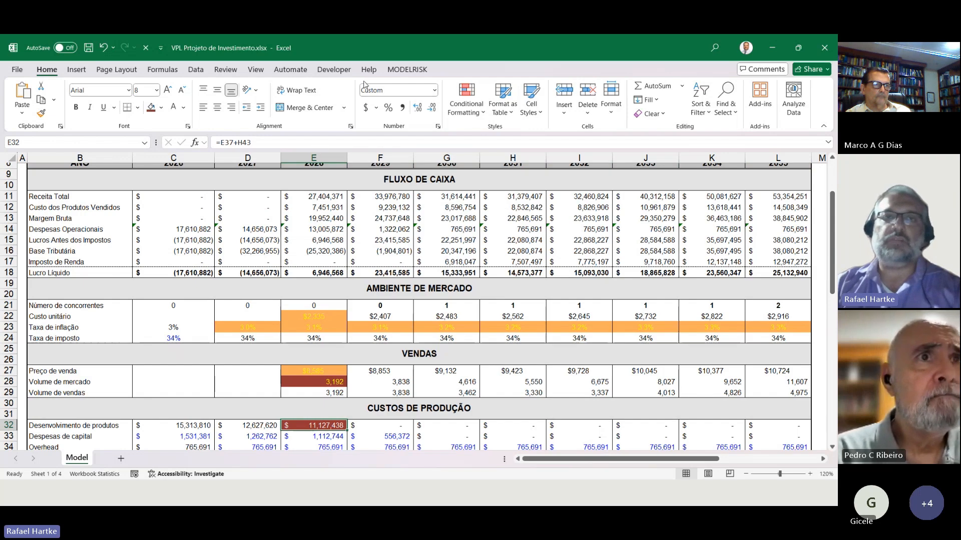
{"action": "left_click", "coordinate": [406, 70]}
{"action": "left_click", "coordinate": [400, 75]}
{"action": "scroll", "coordinate": [346, 358], "scroll_direction": "up", "scroll_amount": 3}
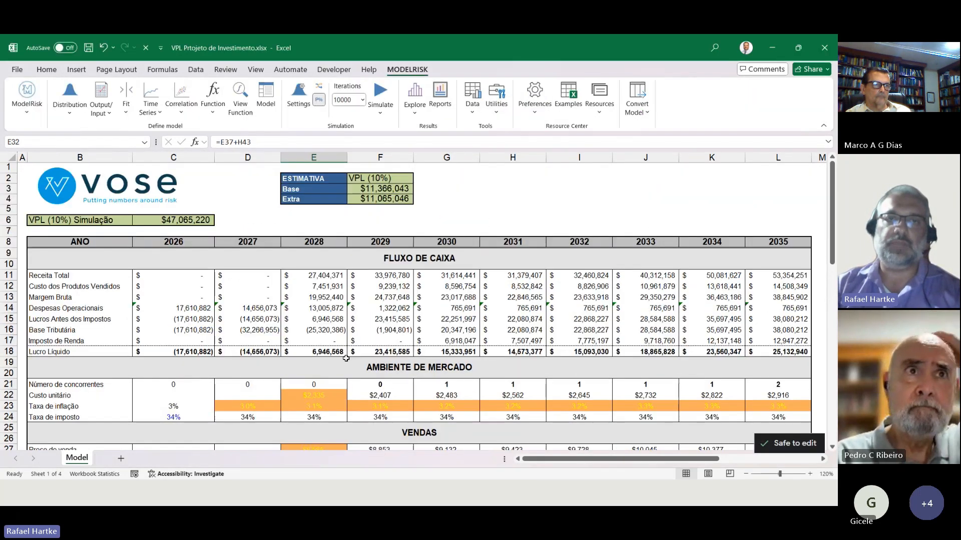
{"action": "scroll", "coordinate": [346, 358], "scroll_direction": "down", "scroll_amount": 10}
{"action": "scroll", "coordinate": [342, 356], "scroll_direction": "up", "scroll_amount": 10}
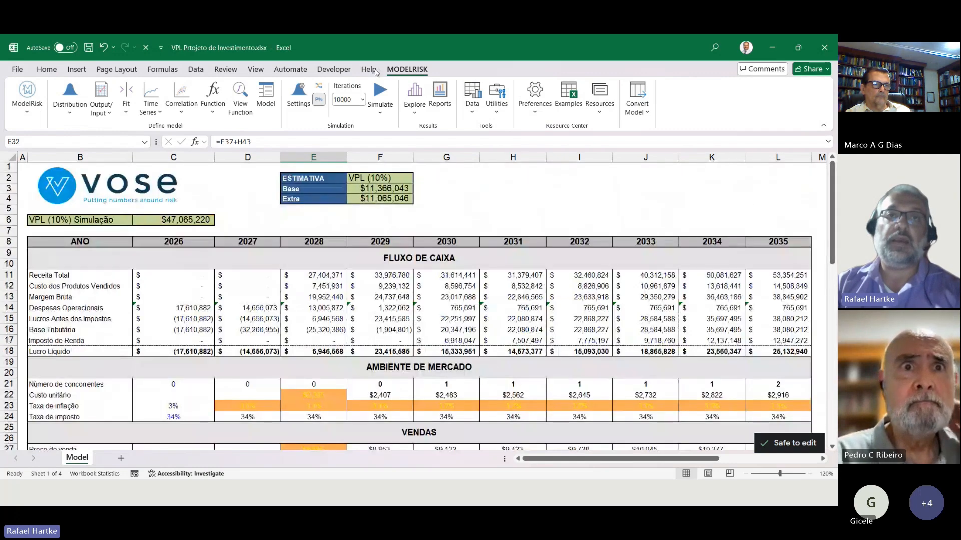
{"action": "left_click", "coordinate": [413, 95]}
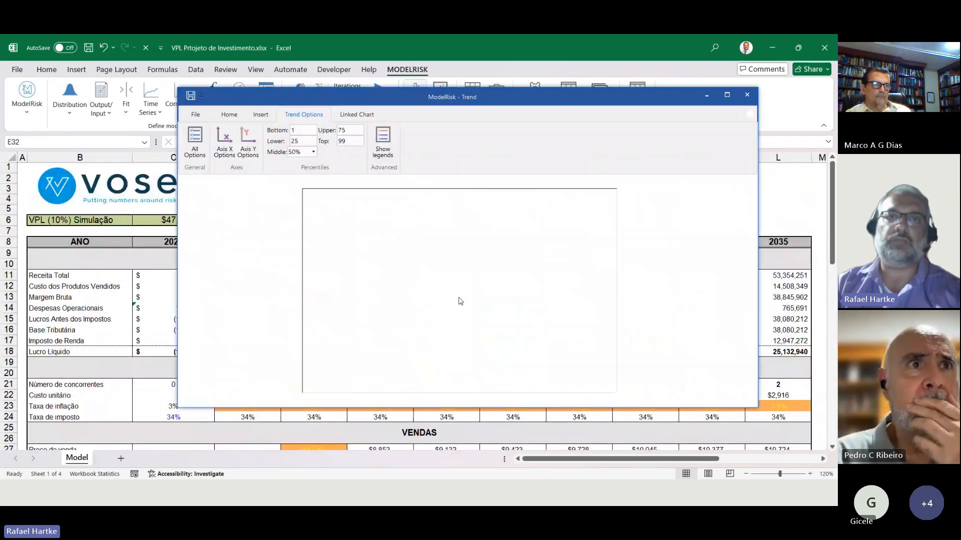
{"action": "double_click", "coordinate": [662, 94]}
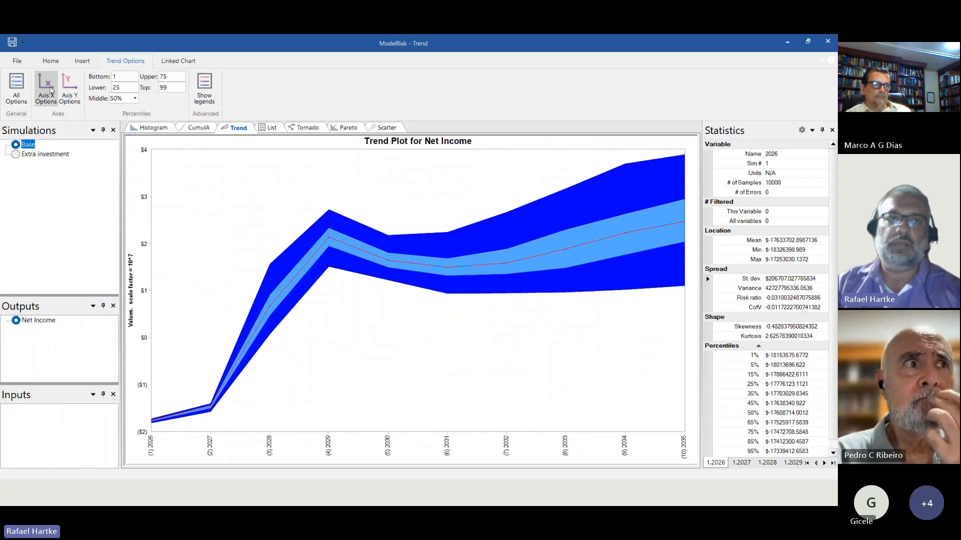
{"action": "left_click", "coordinate": [152, 127]}
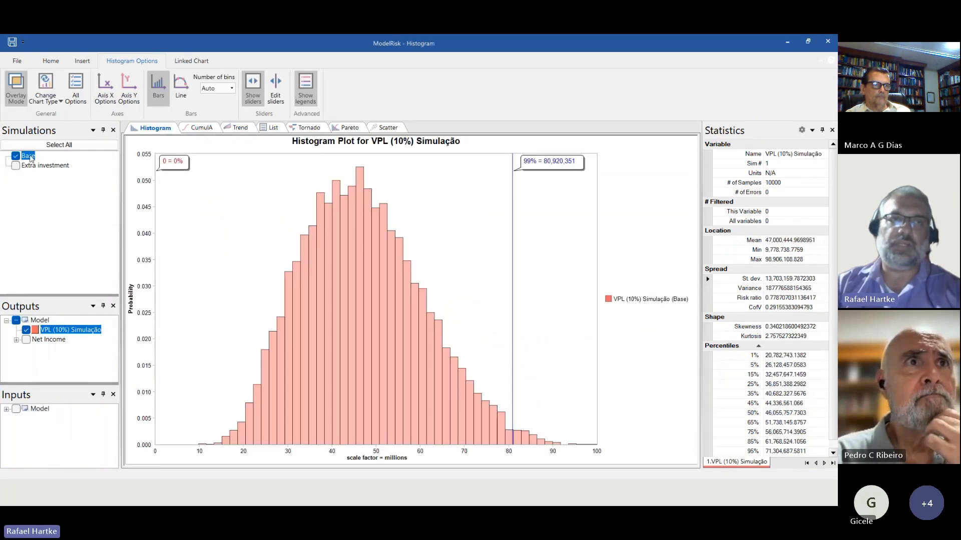
- Overlay the Base and Extra investment simulations in the VPL (10%) Simulação histogram
{"action": "left_click_drag", "start_coordinate": [48, 295], "coordinate": [47, 185]}
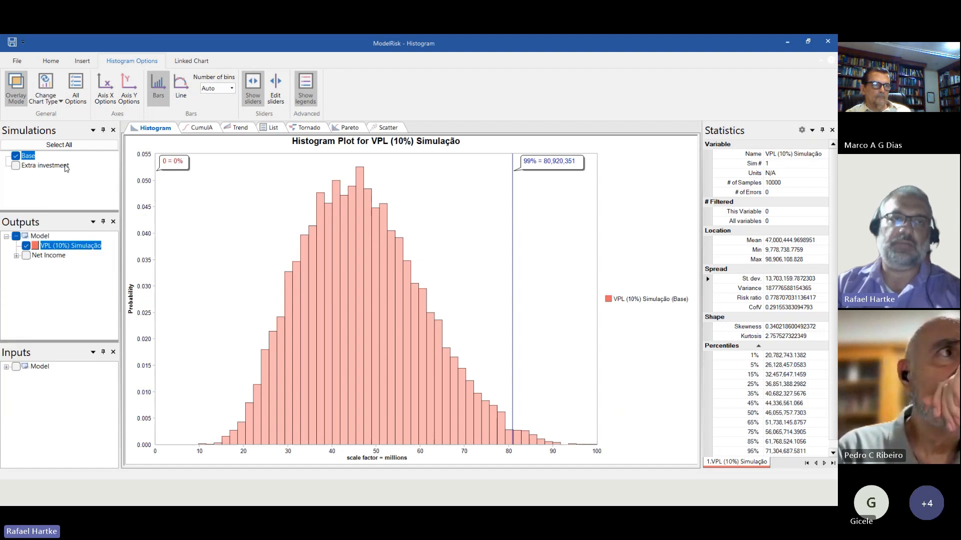
{"action": "left_click", "coordinate": [15, 165]}
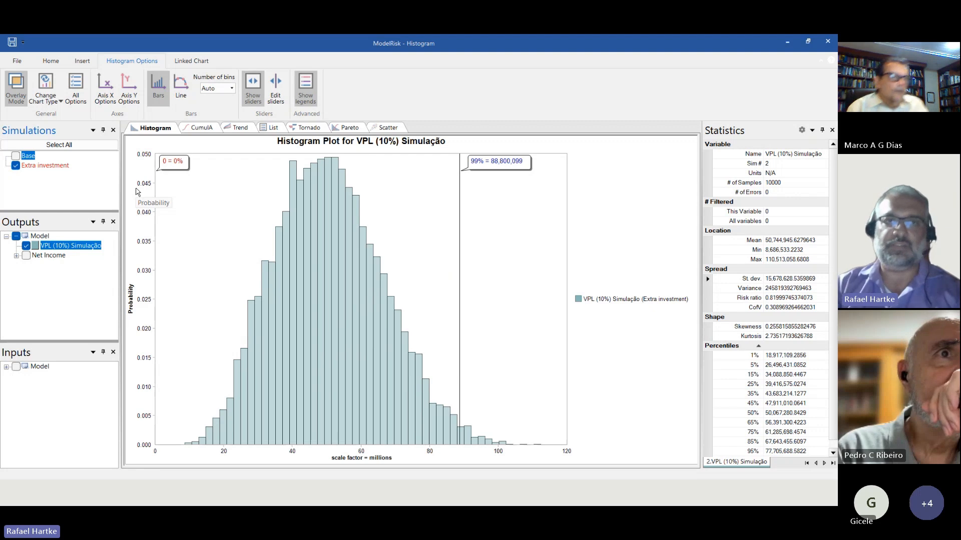
{"action": "left_click", "coordinate": [15, 155]}
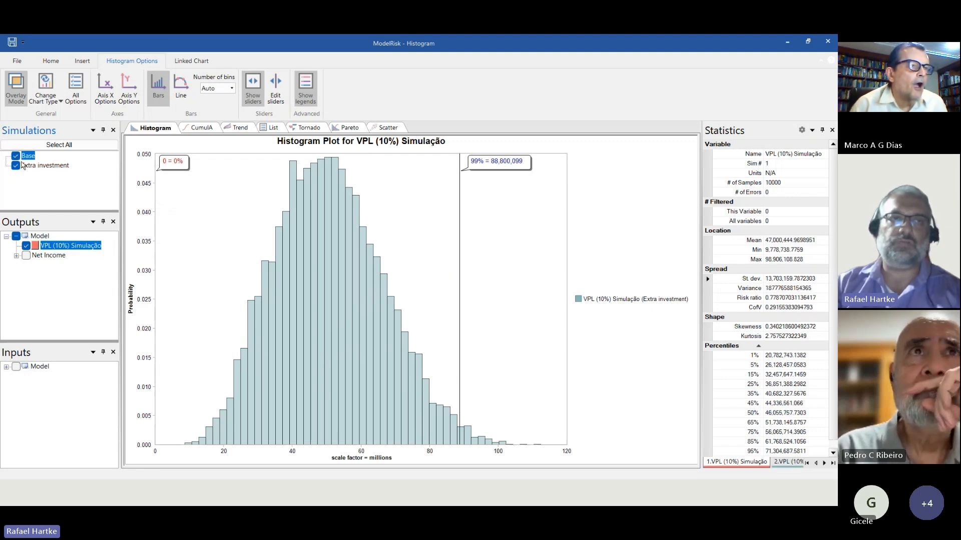
{"action": "left_click", "coordinate": [19, 167]}
{"action": "left_click", "coordinate": [19, 167]}
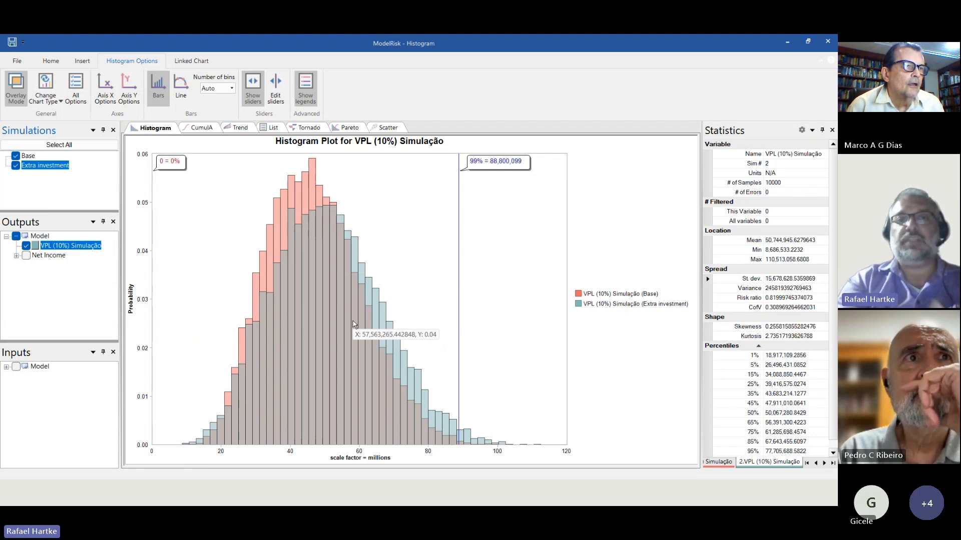
- Close the results window and remove the *1.5 factor from the 2028 sale price formula in E27
{"action": "left_click", "coordinate": [826, 44]}
{"action": "scroll", "coordinate": [241, 356], "scroll_direction": "down", "scroll_amount": 5}
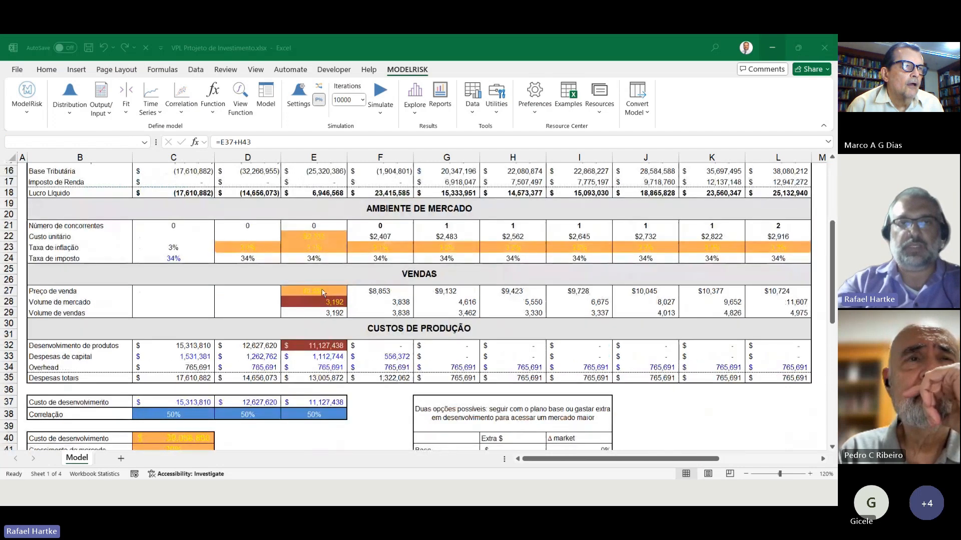
{"action": "left_click", "coordinate": [313, 290]}
{"action": "left_click", "coordinate": [406, 142]}
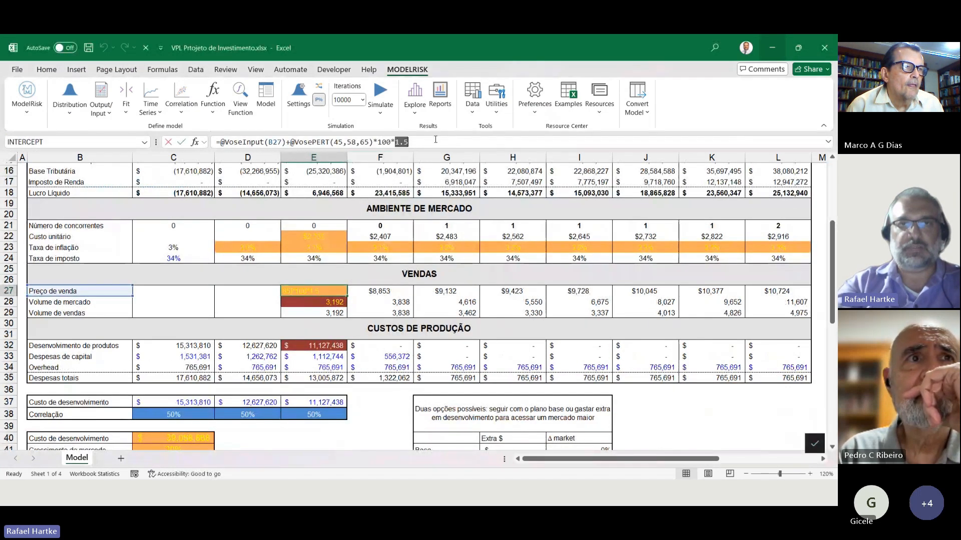
{"action": "key", "text": "BackSpace"}
{"action": "key", "text": "BackSpace"}
{"action": "key", "text": "BackSpace"}
{"action": "key", "text": "BackSpace"}
{"action": "key", "text": "Return"}
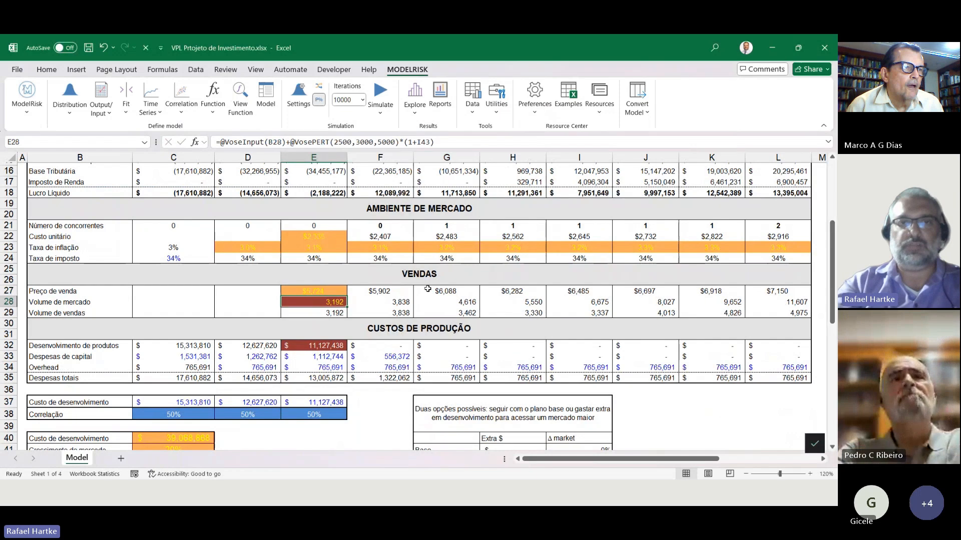
- Compare the estimated VPL (10%) of the Base and Extra options in the ESTIMATIVA table
{"action": "scroll", "coordinate": [398, 308], "scroll_direction": "down", "scroll_amount": 2}
{"action": "scroll", "coordinate": [398, 309], "scroll_direction": "up", "scroll_amount": 7}
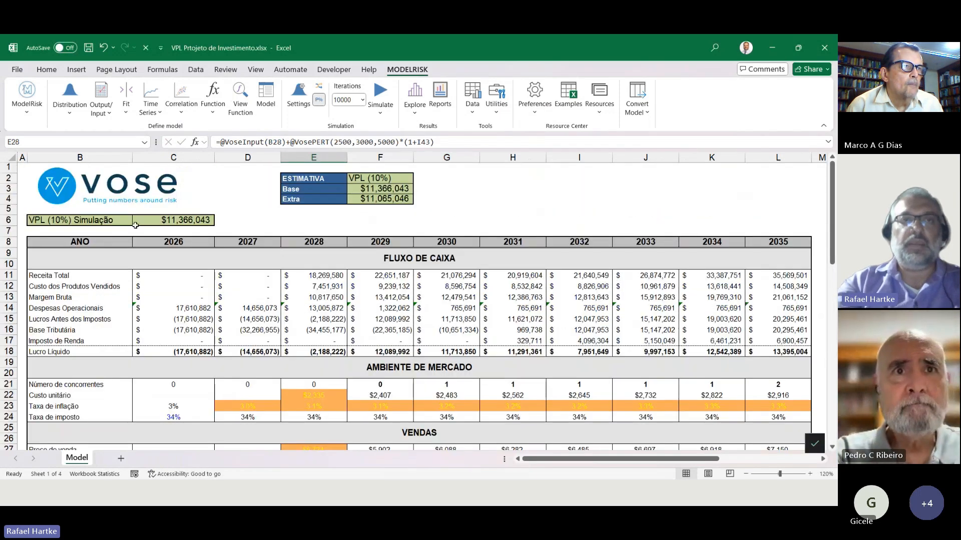
{"action": "left_click_drag", "start_coordinate": [263, 190], "coordinate": [445, 189]}
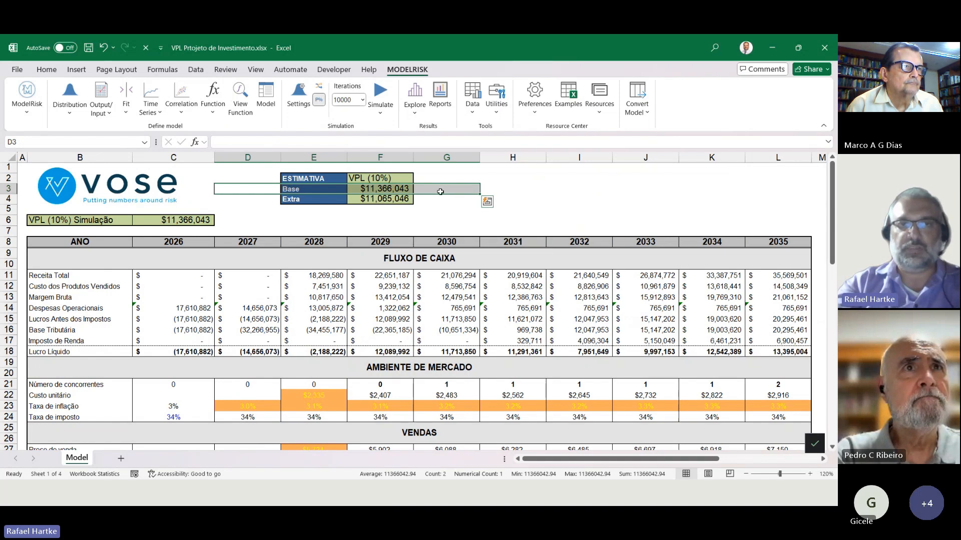
{"action": "left_click", "coordinate": [251, 199]}
{"action": "left_click_drag", "start_coordinate": [251, 199], "coordinate": [498, 198]}
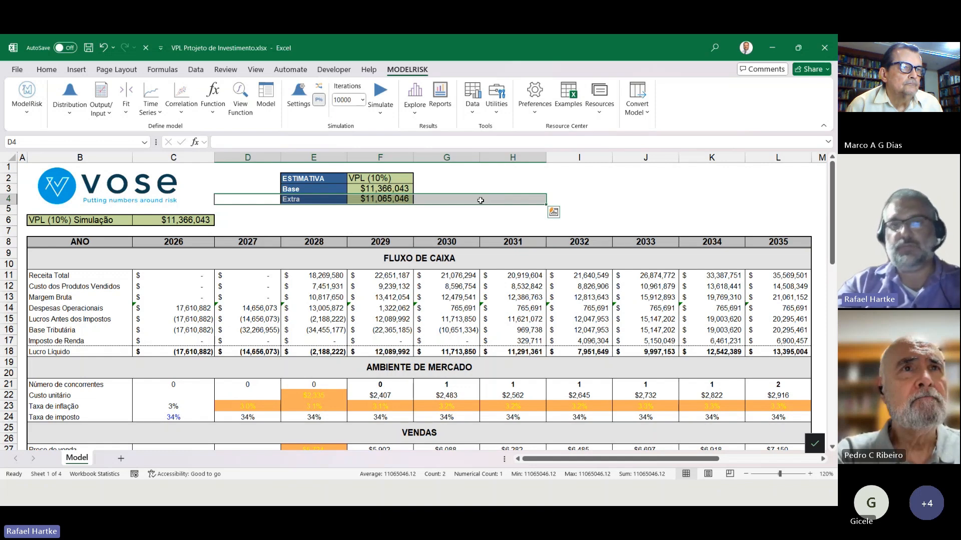
{"action": "left_click_drag", "start_coordinate": [251, 185], "coordinate": [453, 201]}
- Run the simulation with 10000 iterations and compare the Base and Extra investment distributions in the maximized VPL histogram
{"action": "left_click", "coordinate": [381, 93]}
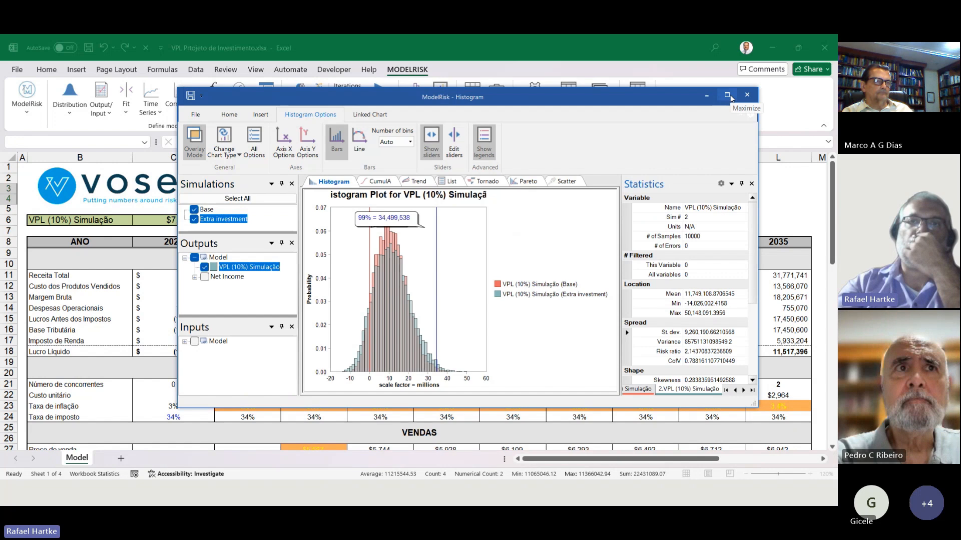
{"action": "left_click", "coordinate": [730, 98]}
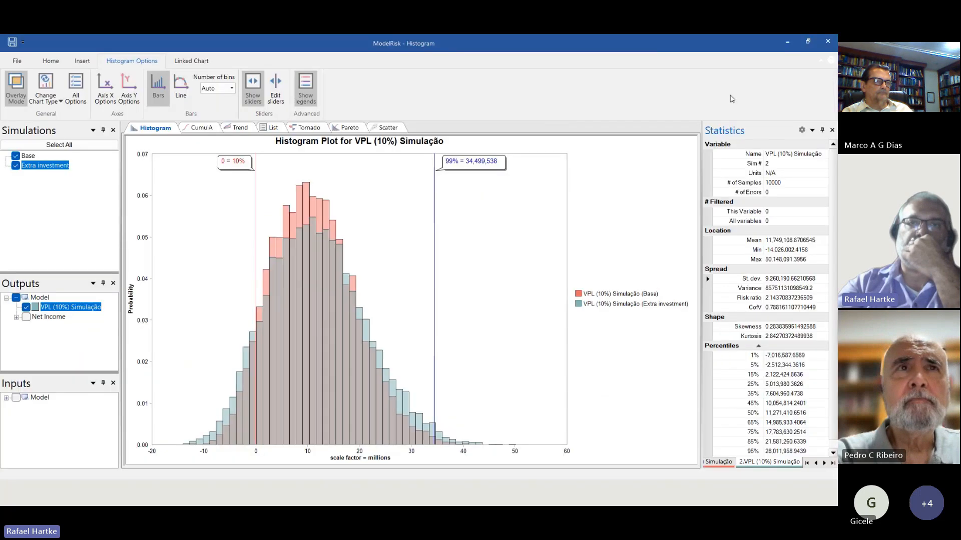
{"action": "left_click", "coordinate": [31, 156]}
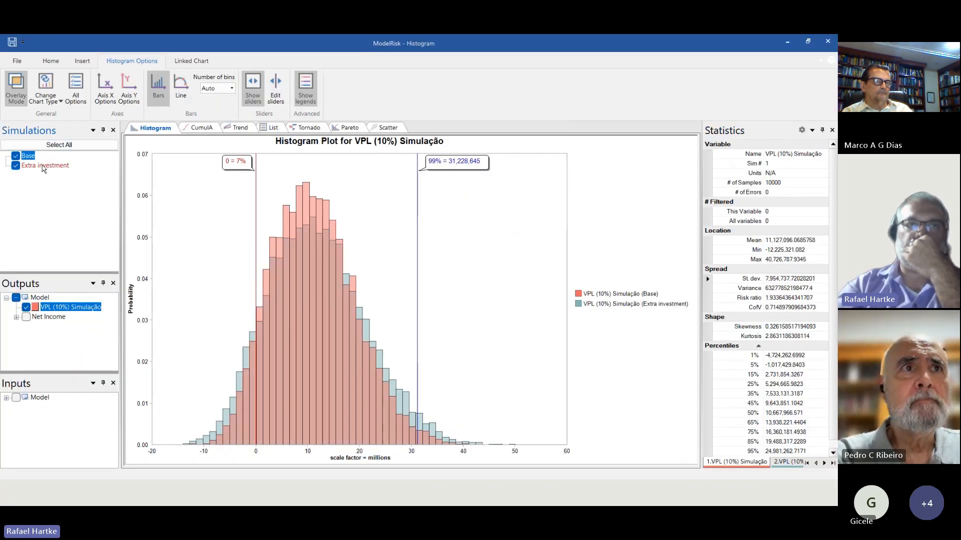
{"action": "left_click", "coordinate": [41, 166]}
{"action": "left_click", "coordinate": [35, 158]}
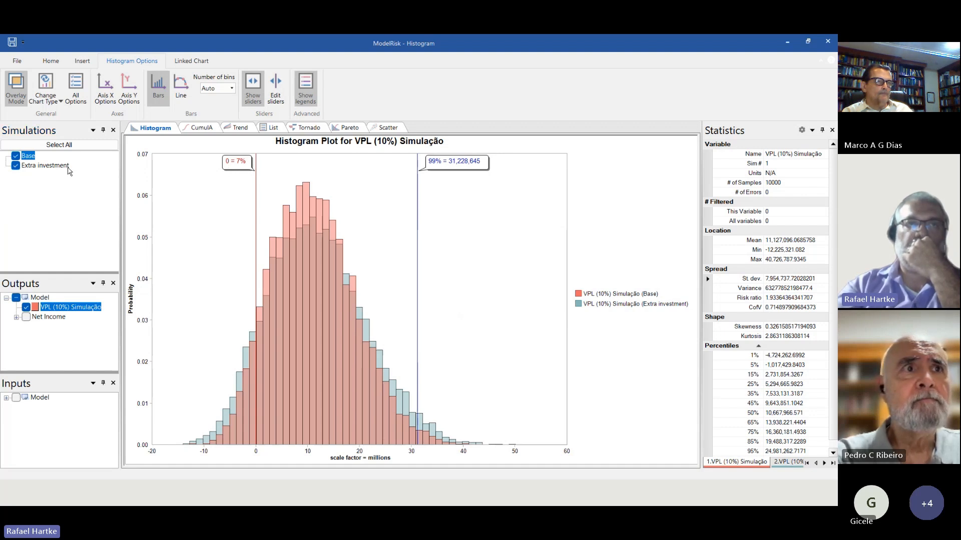
{"action": "left_click", "coordinate": [59, 166]}
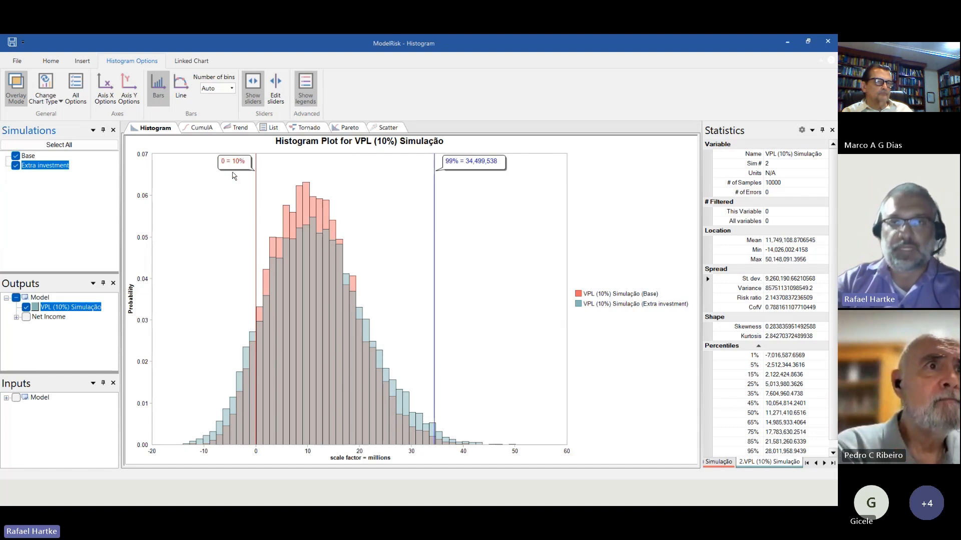
- Compare the mean and the low and high VPL percentiles of the Base and Extra investment simulations in the statistics
{"action": "left_click", "coordinate": [768, 355]}
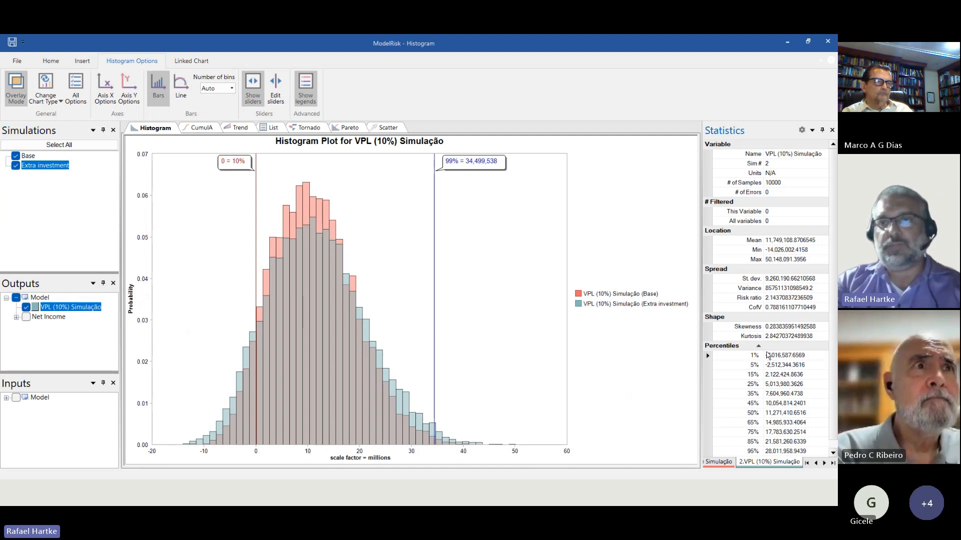
{"action": "left_click", "coordinate": [750, 367]}
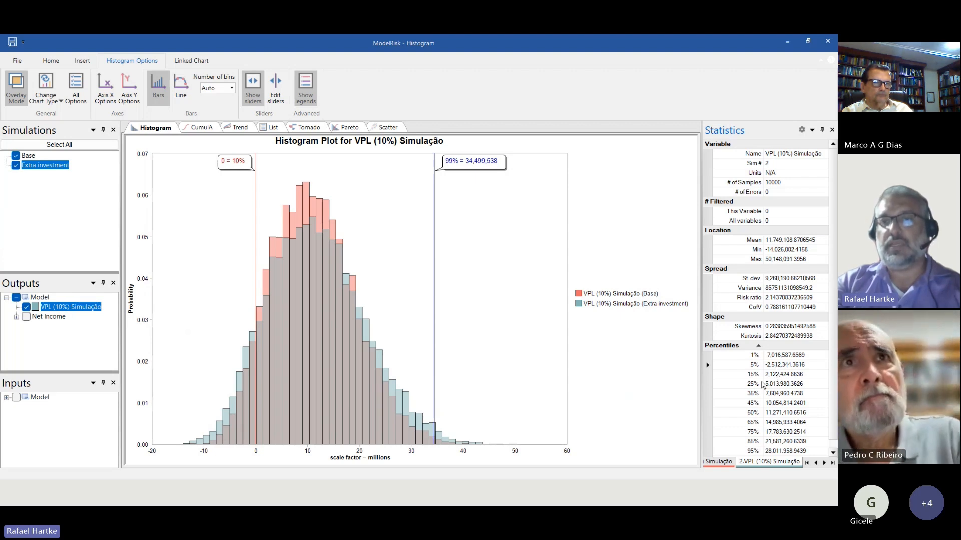
{"action": "left_click", "coordinate": [723, 461]}
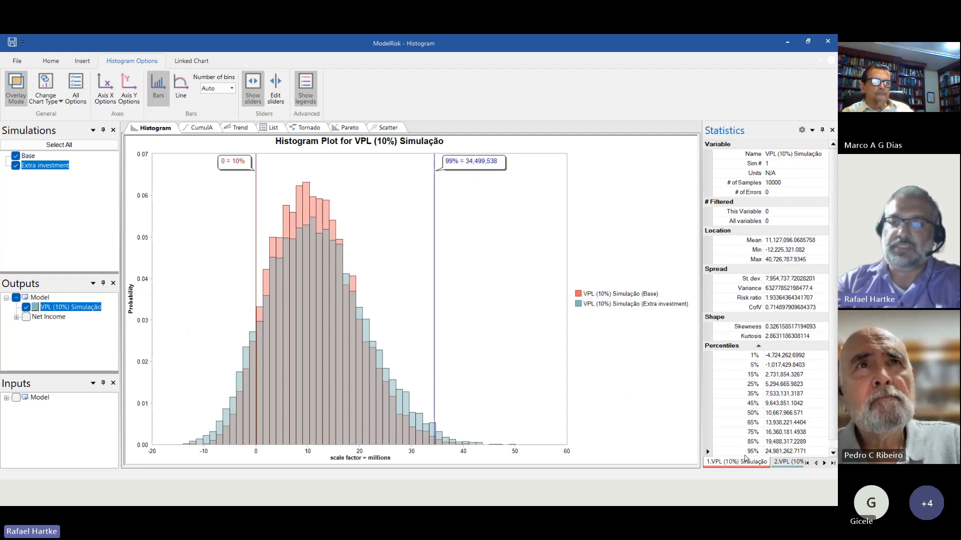
{"action": "left_click", "coordinate": [768, 452]}
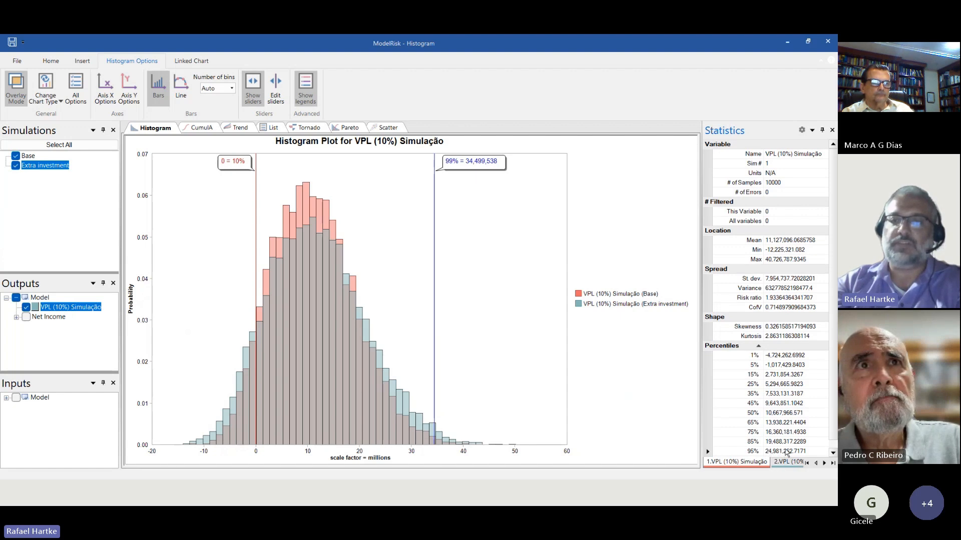
{"action": "left_click", "coordinate": [782, 459]}
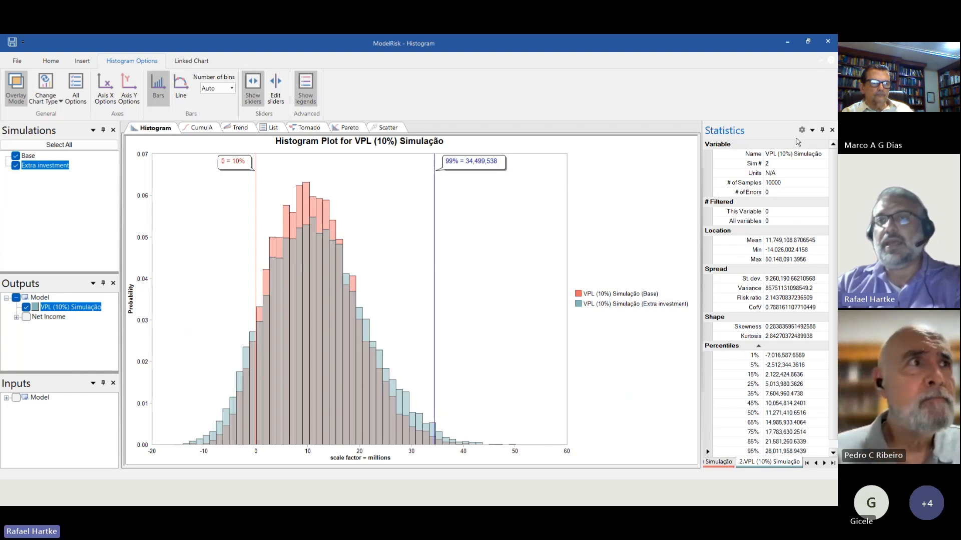
{"action": "left_click", "coordinate": [718, 462]}
{"action": "left_click", "coordinate": [786, 461]}
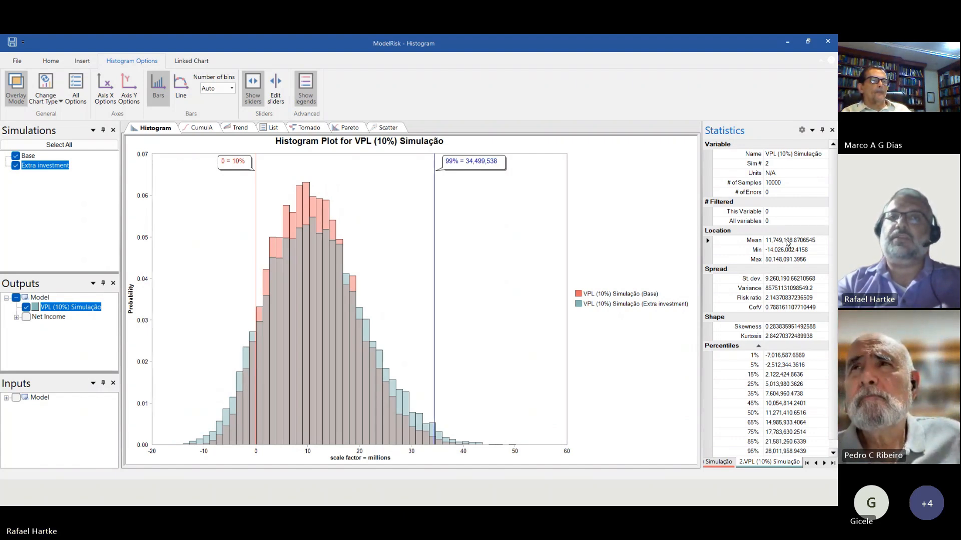
- Close the simulation results window and dismiss Excel's OLE waiting message
{"action": "left_click", "coordinate": [827, 41]}
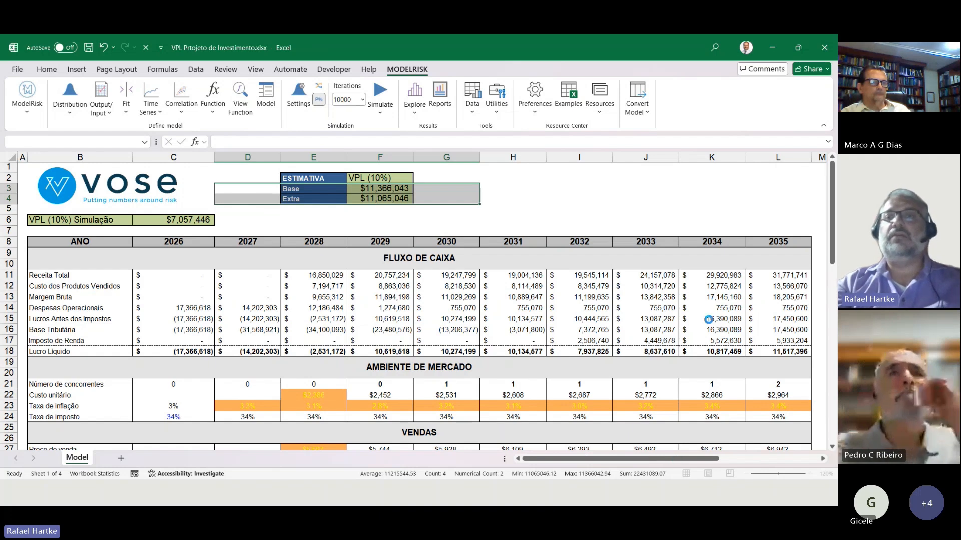
{"action": "key", "text": "alt+Tab"}
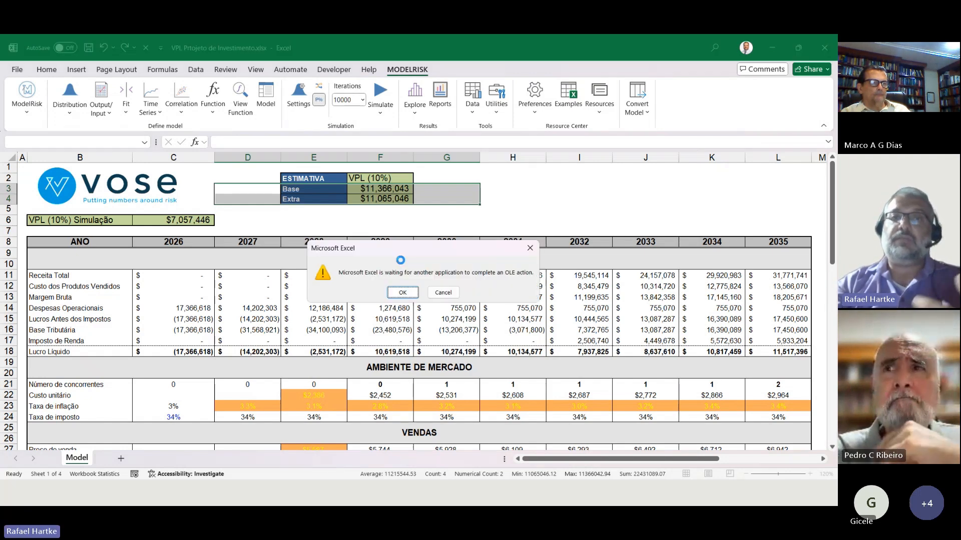
{"action": "left_click", "coordinate": [403, 292]}
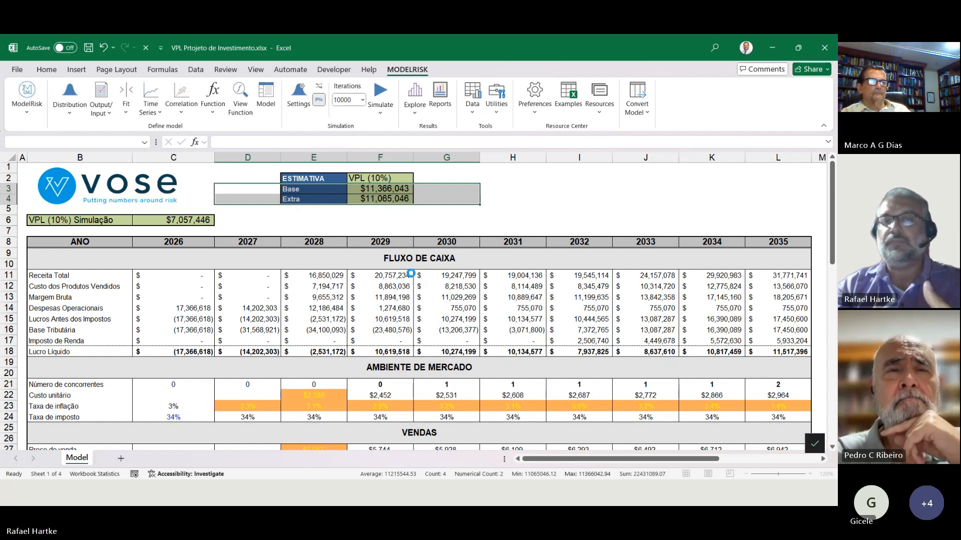
- Switch to the running PowerPoint slide show with the Funcionalidades Interessantes slide
{"action": "key", "text": "super"}
{"action": "mouse_move", "coordinate": [234, 493]}
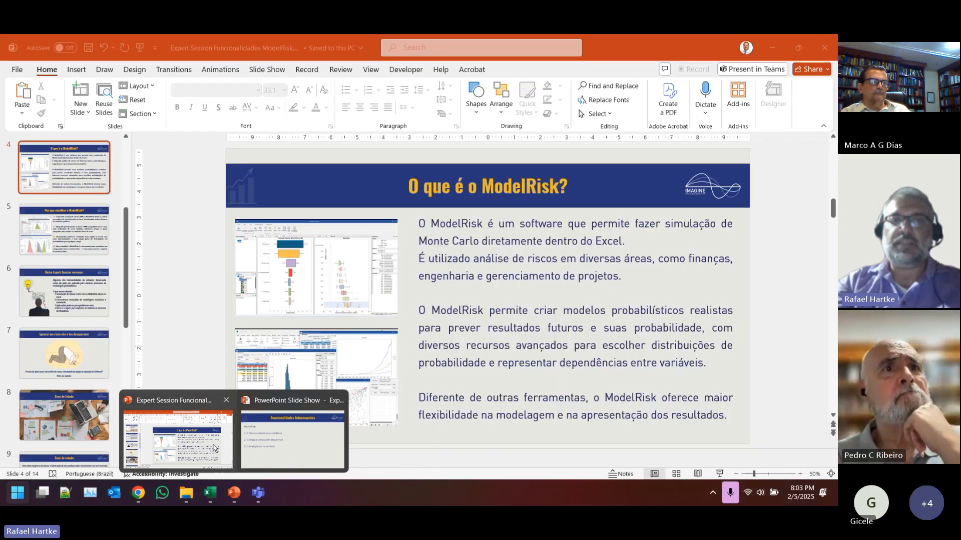
{"action": "left_click", "coordinate": [293, 439]}
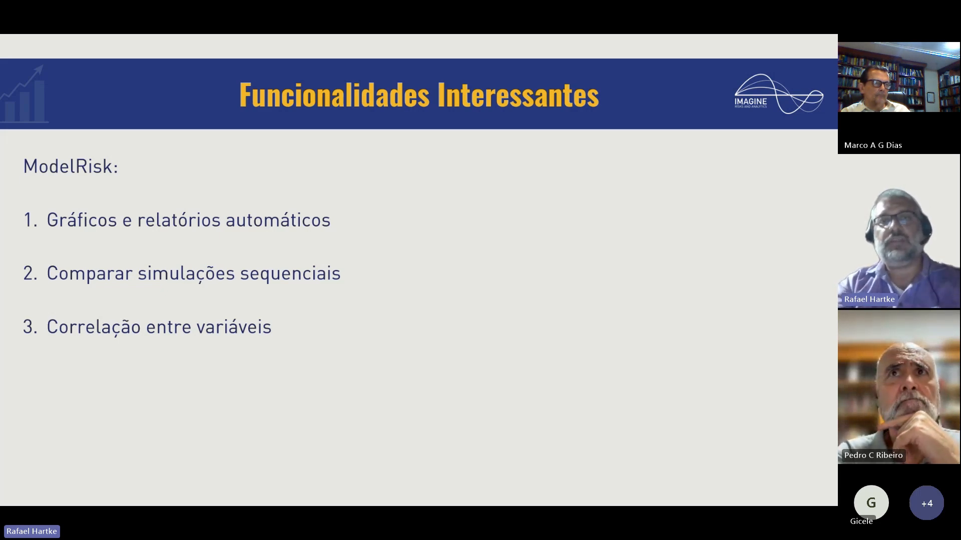
- Switch back to the Excel workbook and select the Resultados da simulação do VPL table on the Model sheet
{"action": "key", "text": "alt+Tab"}
{"action": "left_click", "coordinate": [470, 219]}
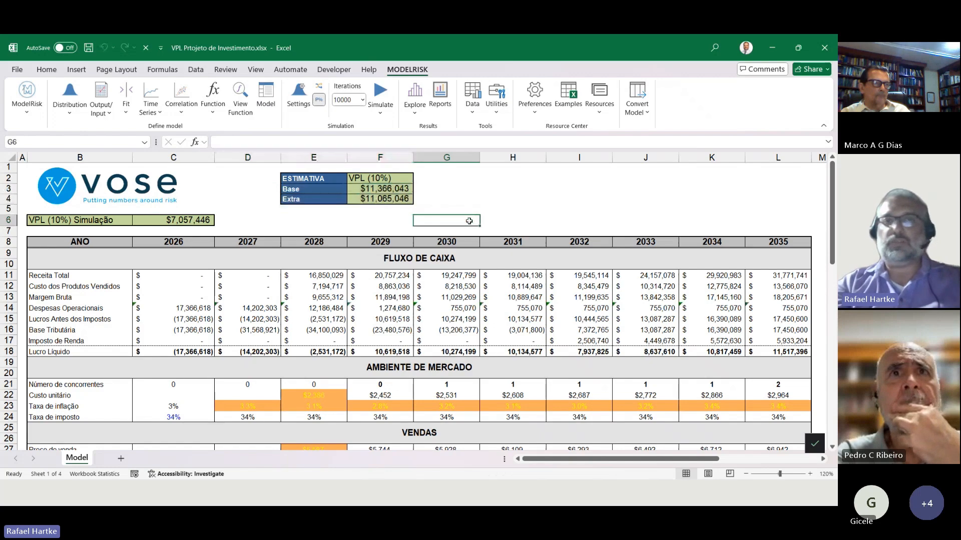
{"action": "scroll", "coordinate": [688, 308], "scroll_direction": "down", "scroll_amount": 12}
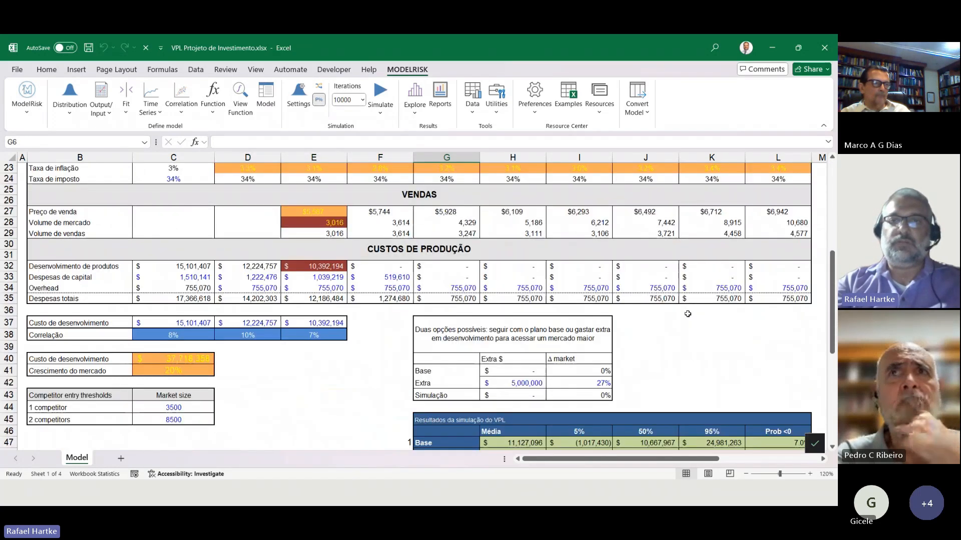
{"action": "left_click_drag", "start_coordinate": [446, 261], "coordinate": [781, 278]}
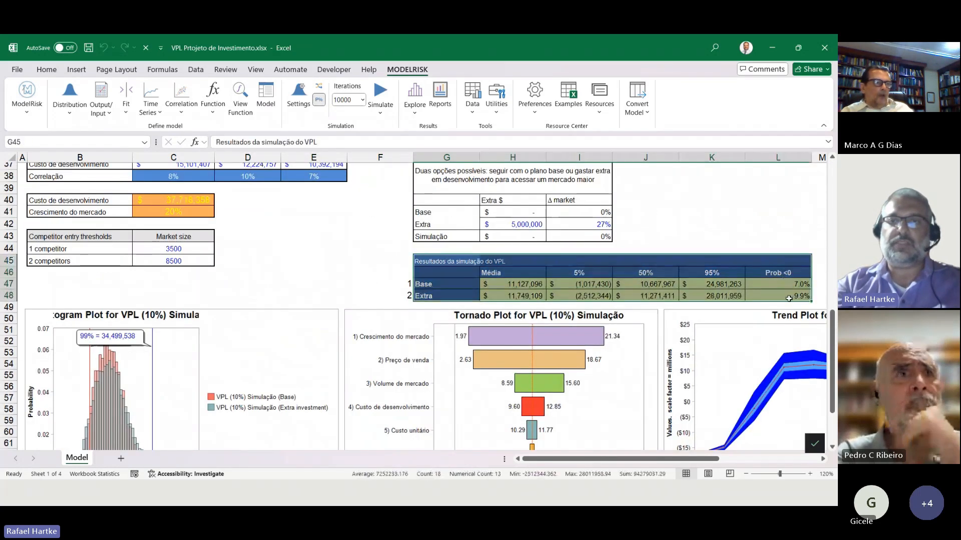
- Inspect the VoseSimMean formulas behind the Média values of the Base and Extra rows, leaving them unedited
{"action": "left_click", "coordinate": [543, 285]}
{"action": "key", "text": "F2"}
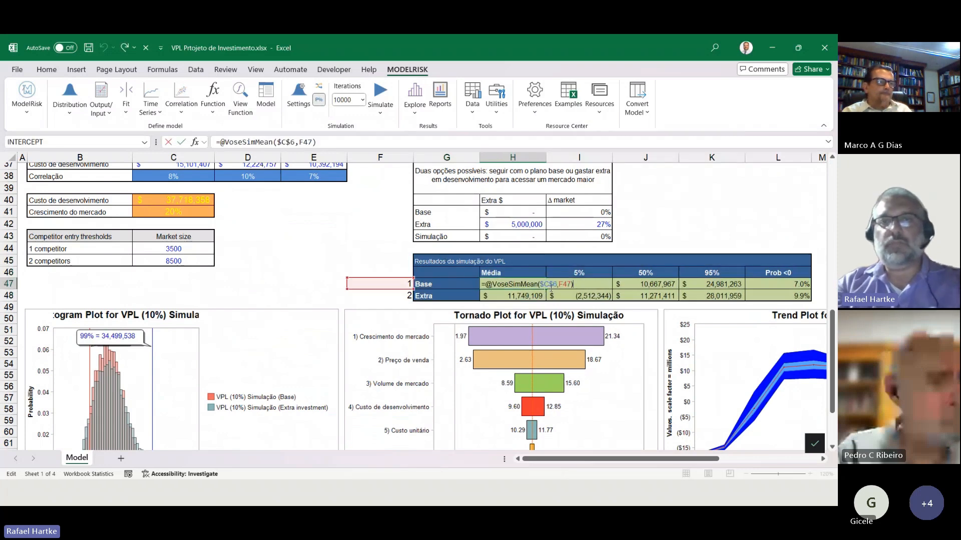
{"action": "key", "text": "Return"}
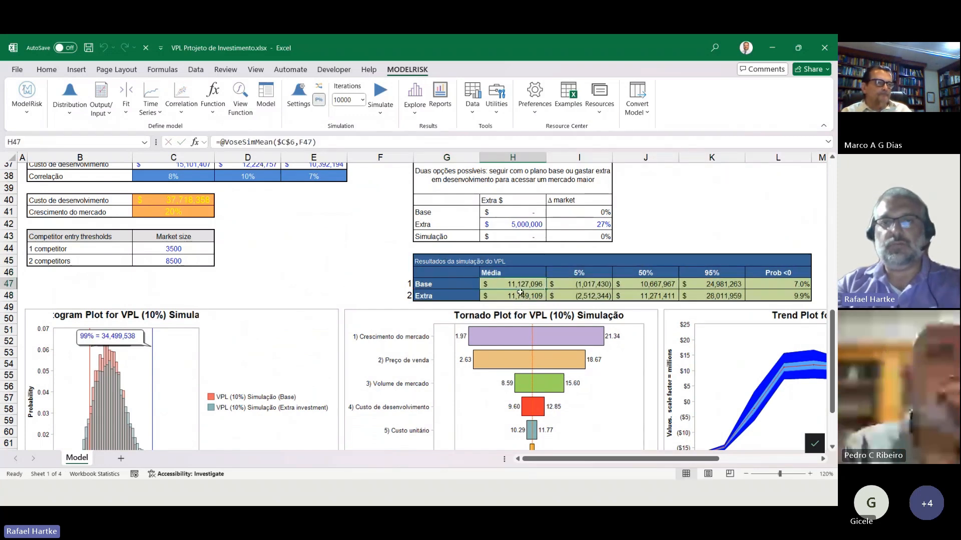
{"action": "key", "text": "F2"}
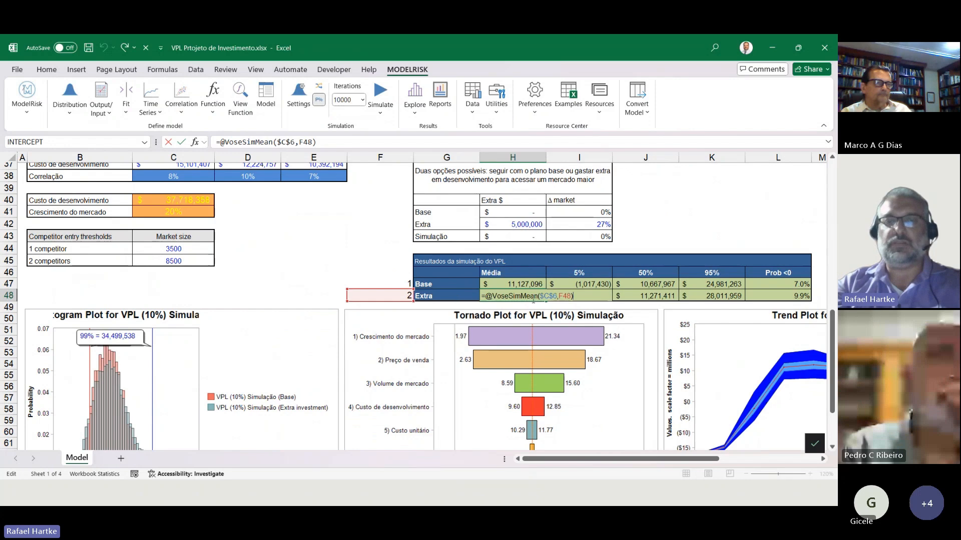
{"action": "key", "text": "Escape"}
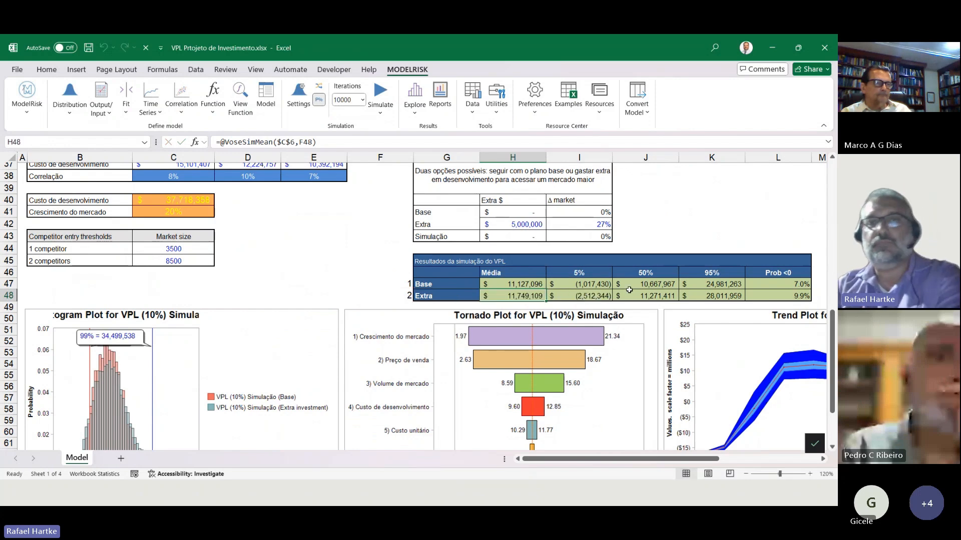
- Review the Extra row of the VPL results table and compare the Prob <0 values of Base and Extra
{"action": "left_click_drag", "start_coordinate": [396, 295], "coordinate": [762, 294]}
{"action": "left_click_drag", "start_coordinate": [785, 239], "coordinate": [791, 304]}
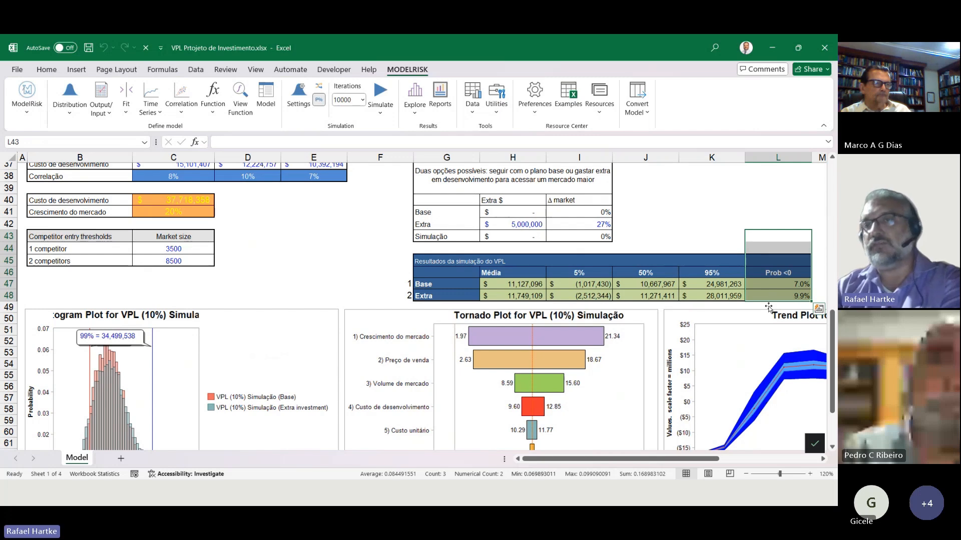
{"action": "left_click_drag", "start_coordinate": [390, 295], "coordinate": [783, 295]}
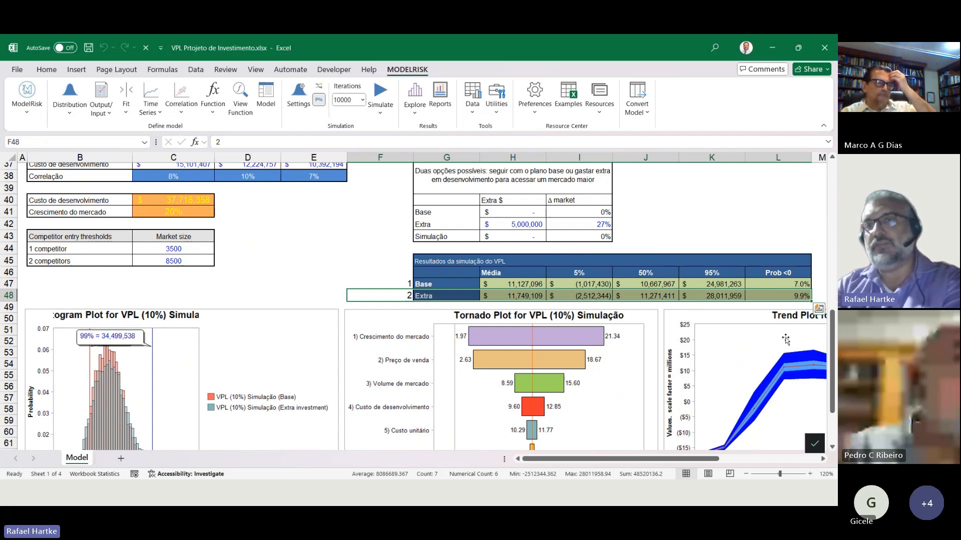
- Review the Base and Extra rows of the VPL simulation results table and the histogram, tornado and trend charts below it
{"action": "left_click_drag", "start_coordinate": [768, 239], "coordinate": [771, 281]}
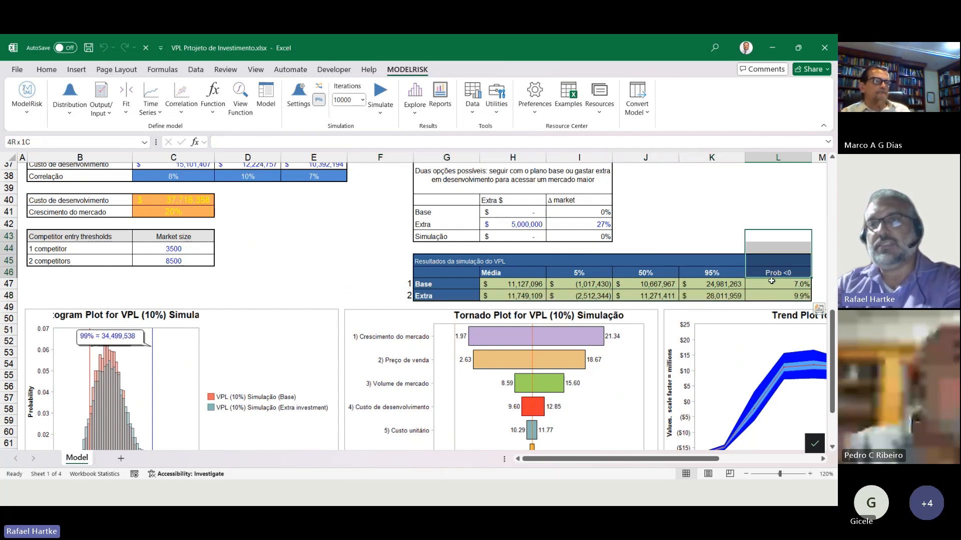
{"action": "left_click_drag", "start_coordinate": [384, 299], "coordinate": [787, 295]}
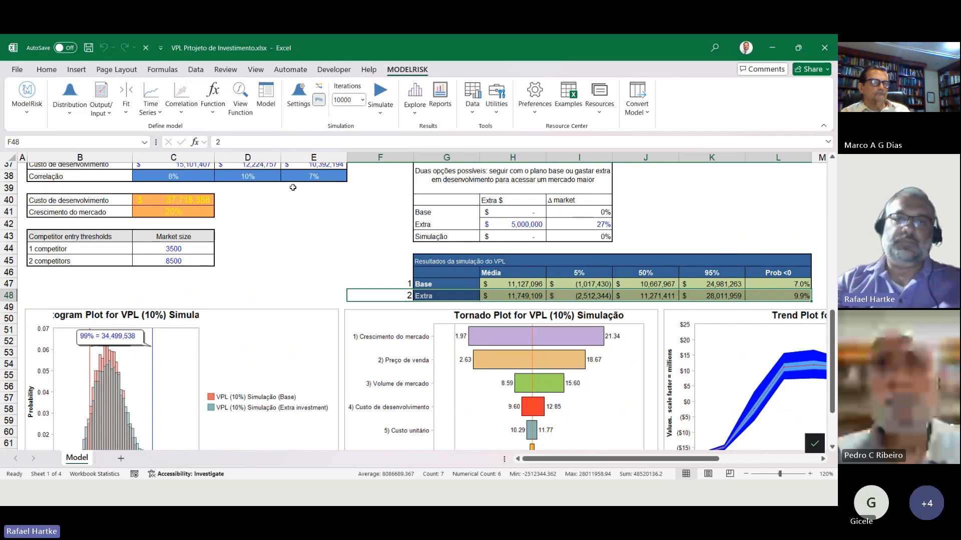
{"action": "scroll", "coordinate": [153, 220], "scroll_direction": "down", "scroll_amount": 2}
{"action": "left_click", "coordinate": [192, 292]}
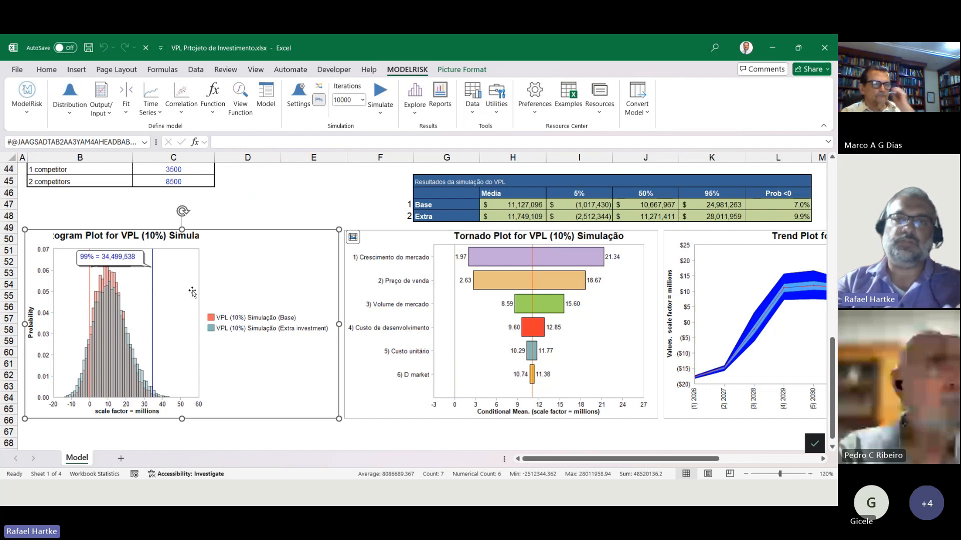
{"action": "left_click", "coordinate": [517, 290]}
{"action": "left_click", "coordinate": [686, 290]}
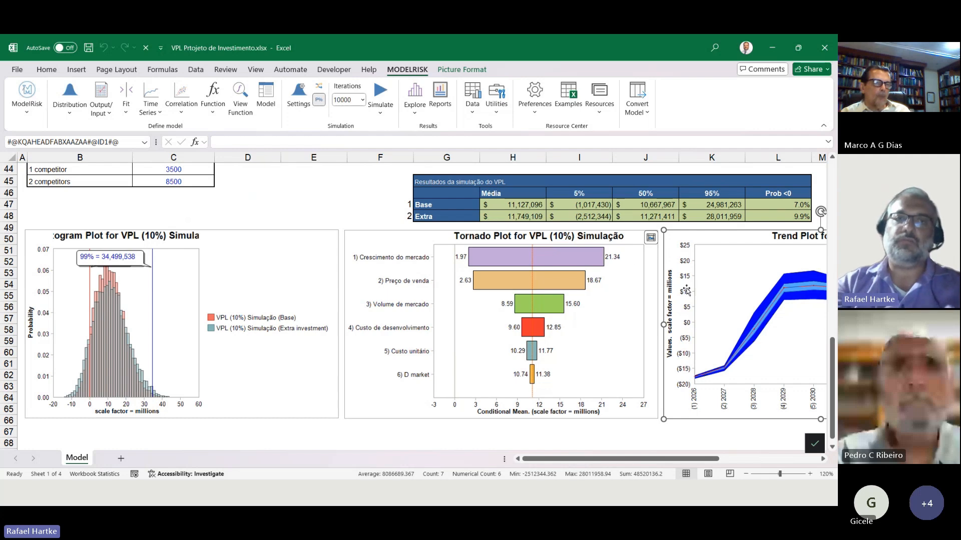
- Open the simulation results, limit the VPL (10%) Simulação histogram to the Base simulation, and update all linked charts in the worksheet
{"action": "scroll", "coordinate": [441, 169], "scroll_direction": "up", "scroll_amount": 14}
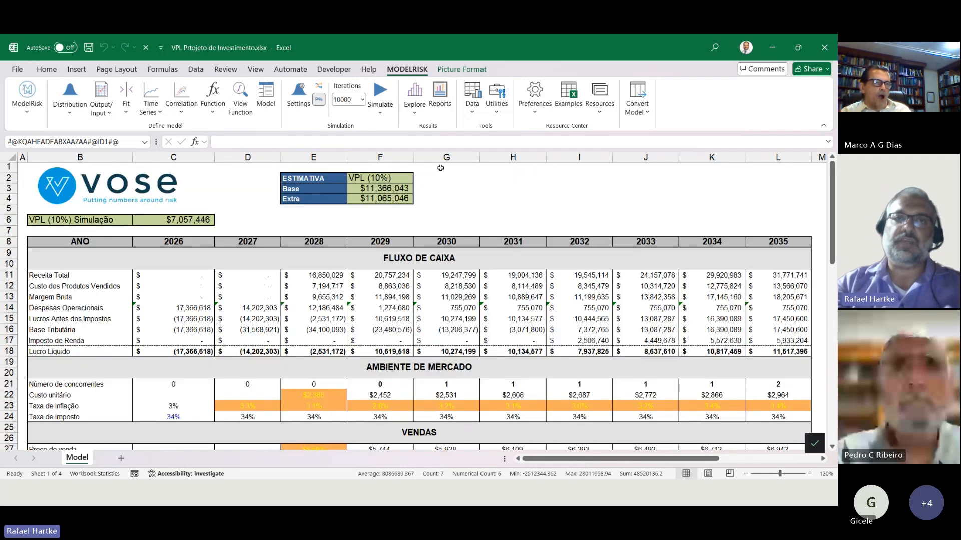
{"action": "left_click", "coordinate": [415, 94]}
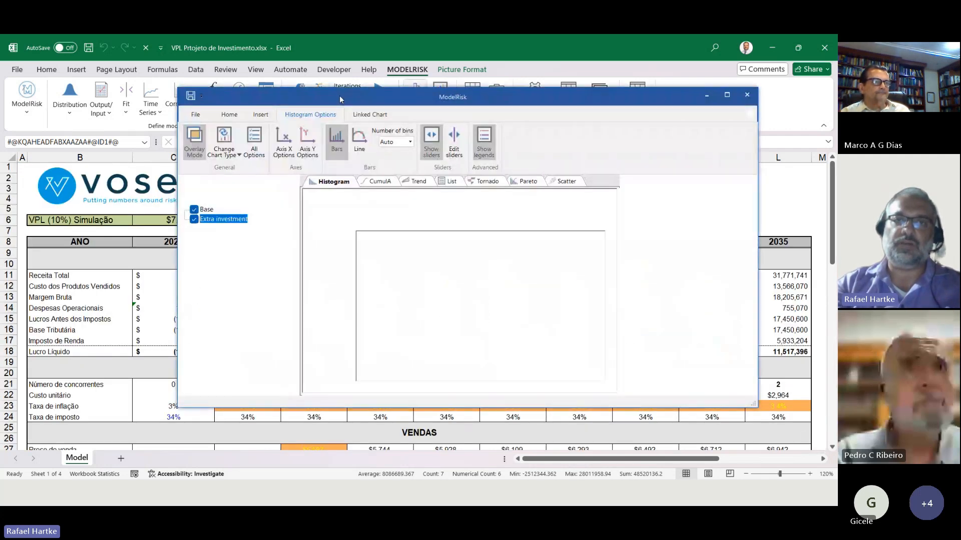
{"action": "double_click", "coordinate": [339, 95]}
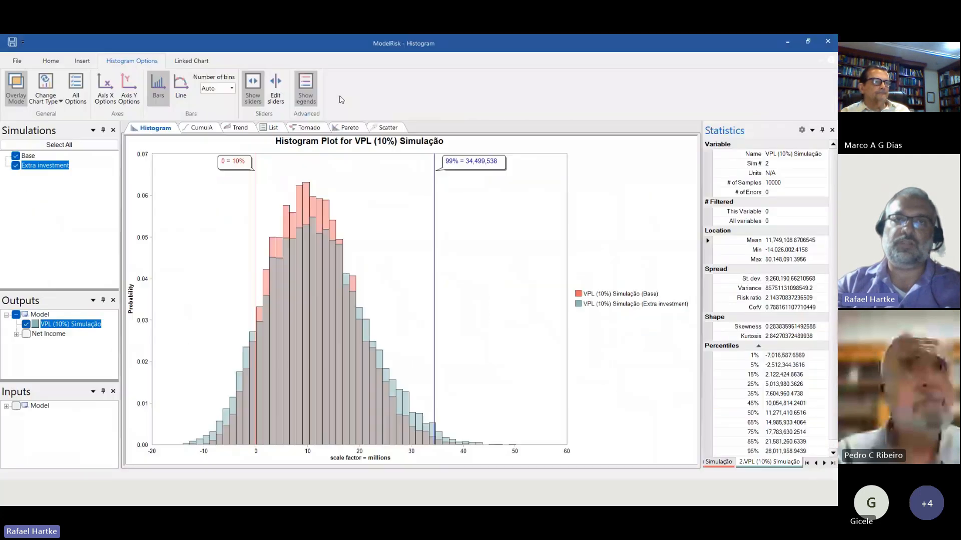
{"action": "left_click", "coordinate": [15, 166]}
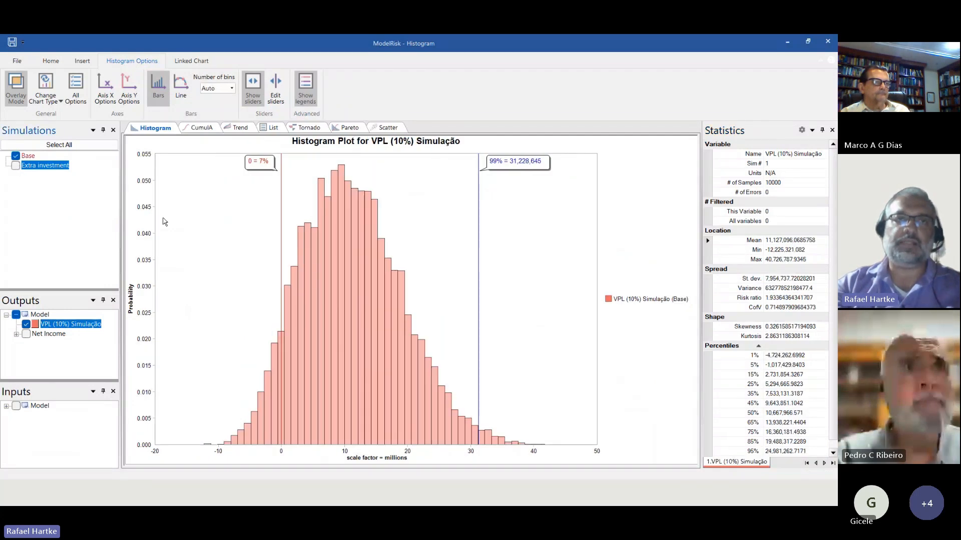
{"action": "left_click", "coordinate": [190, 62]}
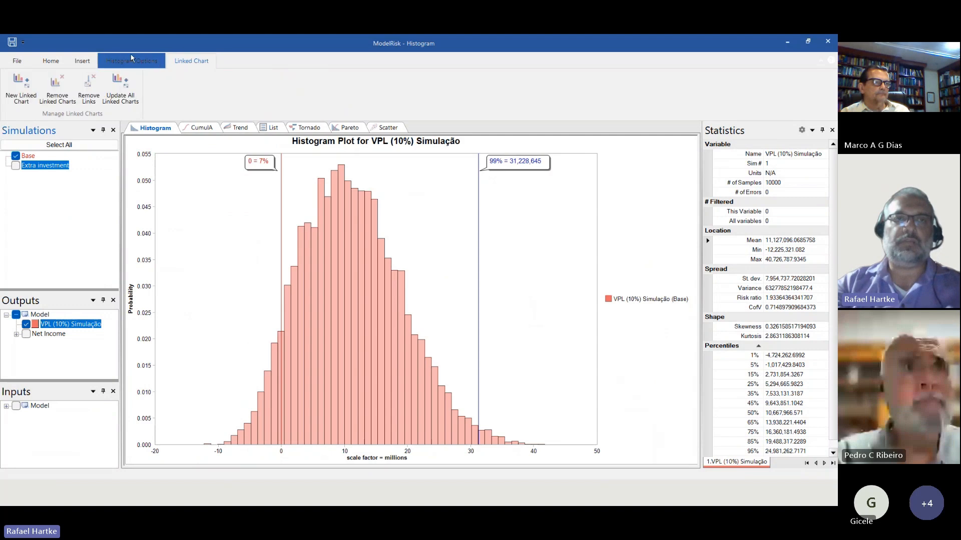
{"action": "left_click", "coordinate": [125, 89]}
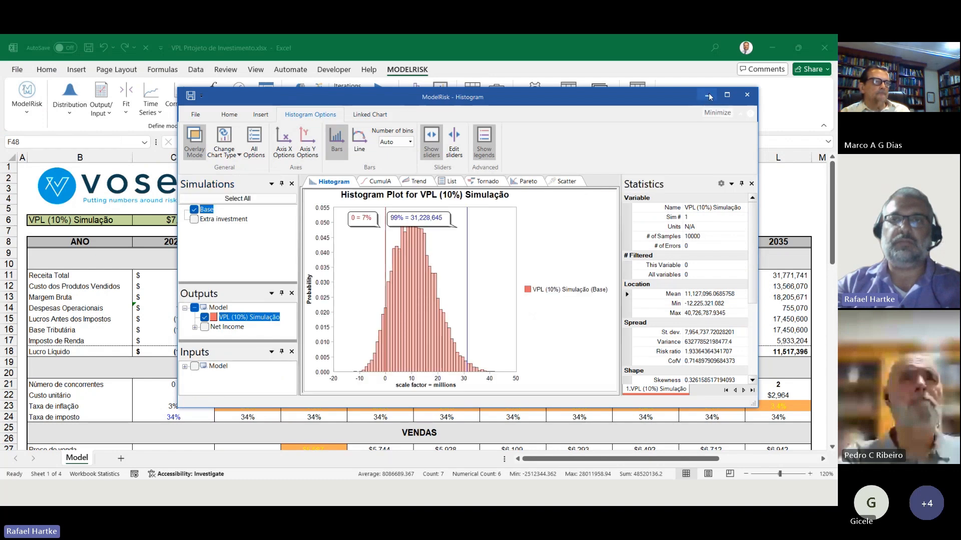
{"action": "scroll", "coordinate": [834, 210], "scroll_direction": "down", "scroll_amount": 14}
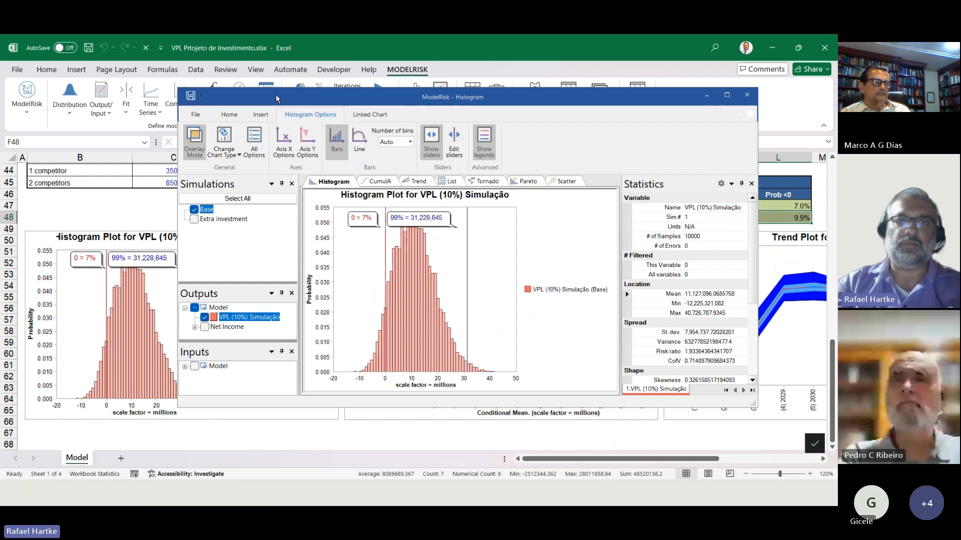
- Add the Extra investment simulation back to the histogram, update all linked charts, and close the results window
{"action": "left_click_drag", "start_coordinate": [275, 94], "coordinate": [422, 104]}
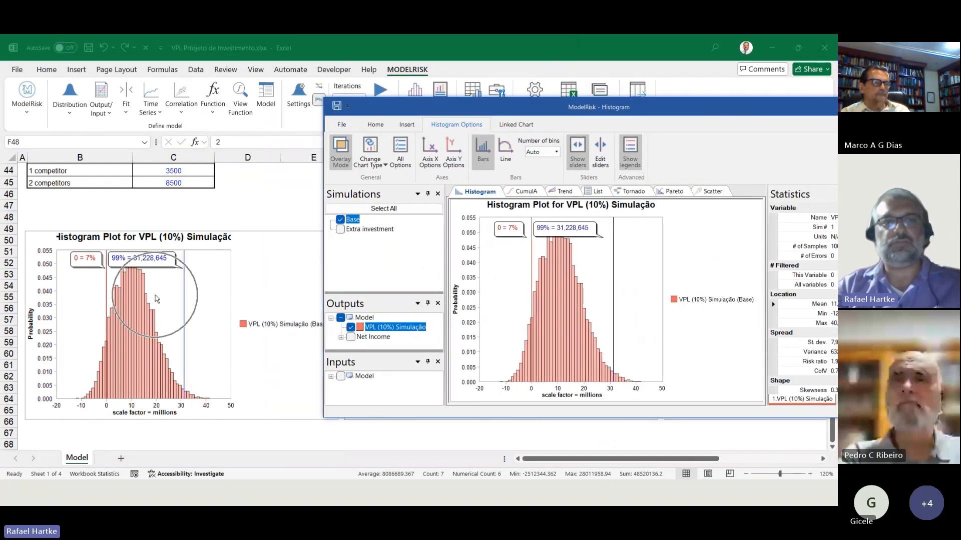
{"action": "left_click", "coordinate": [341, 230]}
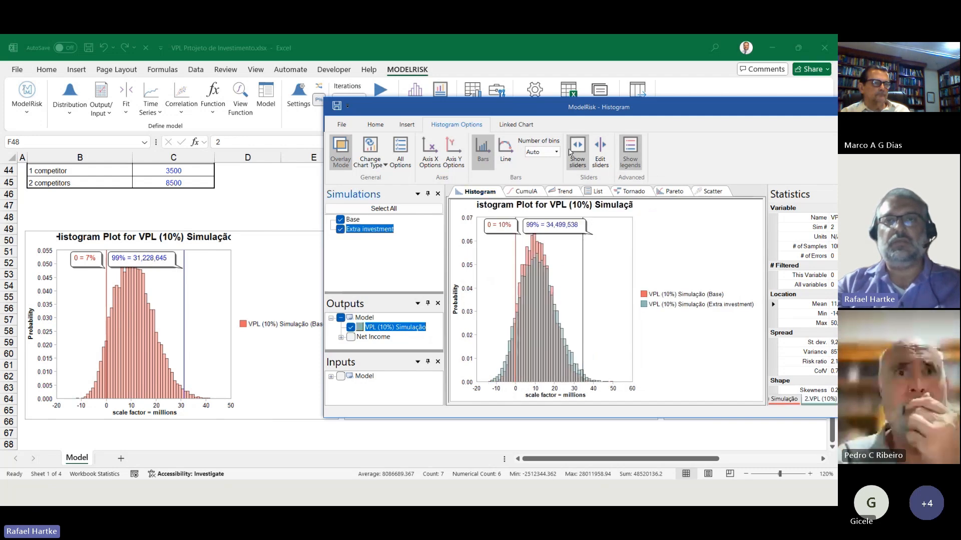
{"action": "left_click", "coordinate": [516, 124]}
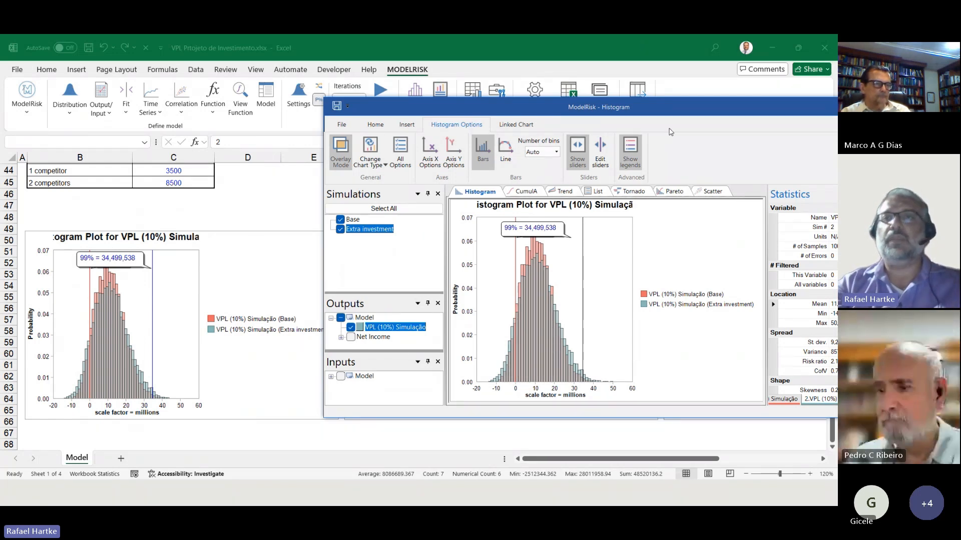
{"action": "left_click_drag", "start_coordinate": [667, 107], "coordinate": [406, 114]}
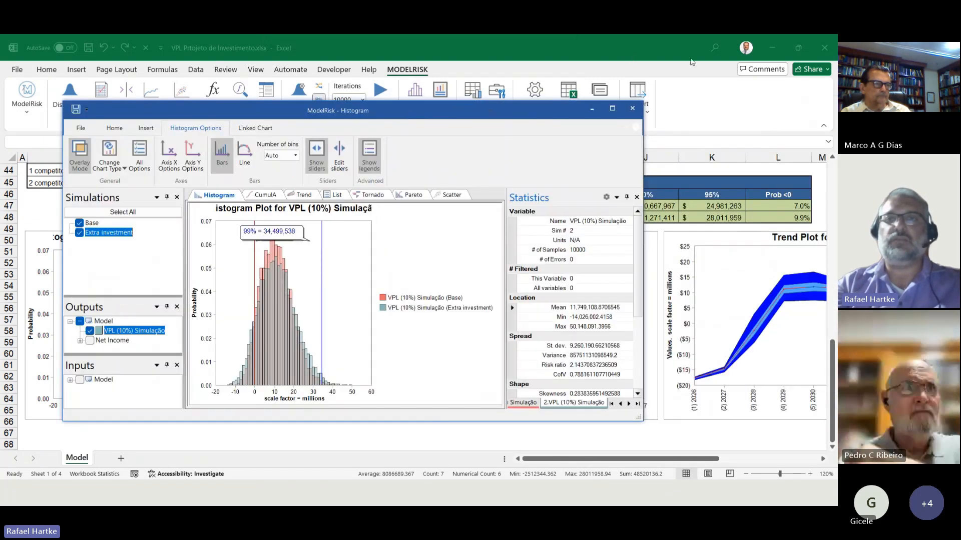
{"action": "left_click", "coordinate": [632, 108]}
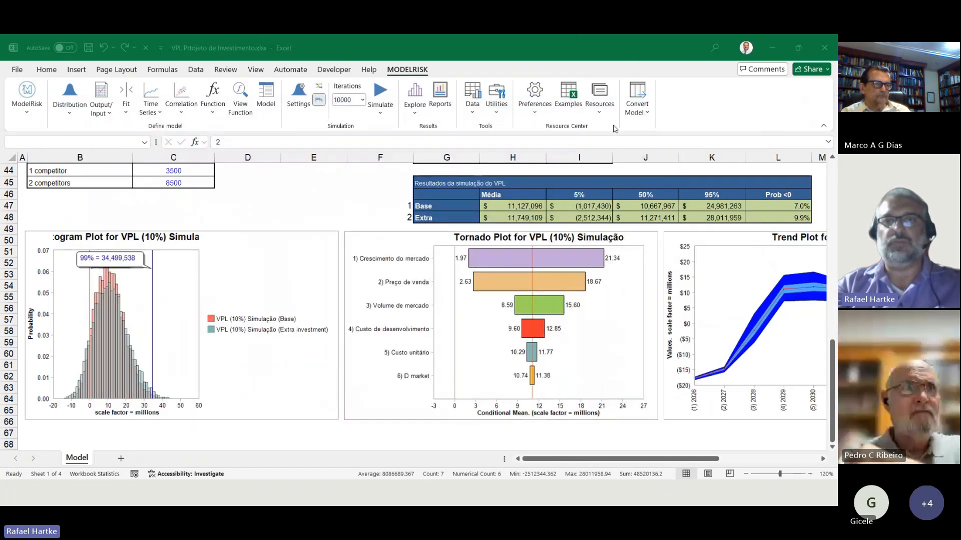
{"action": "key", "text": "super"}
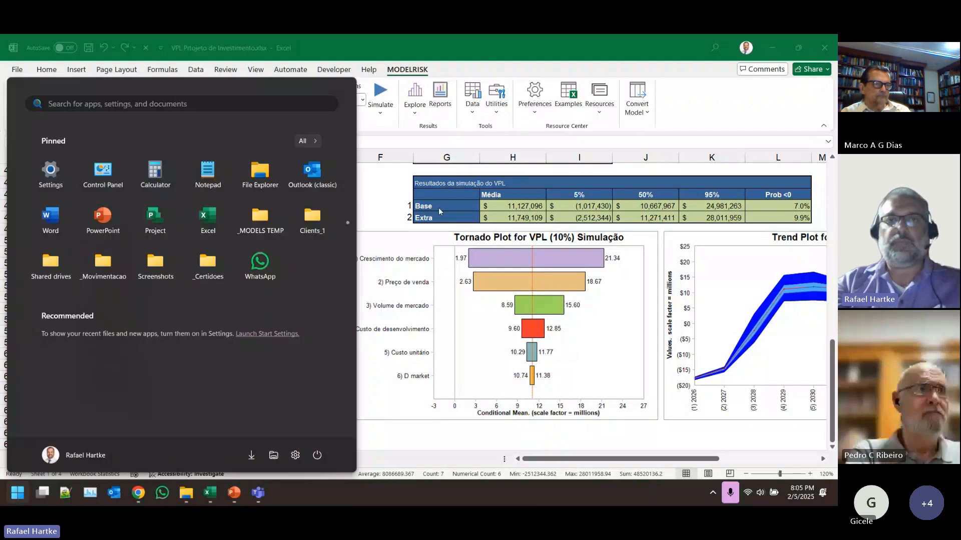
{"action": "key", "text": "super"}
{"action": "left_click", "coordinate": [324, 208]}
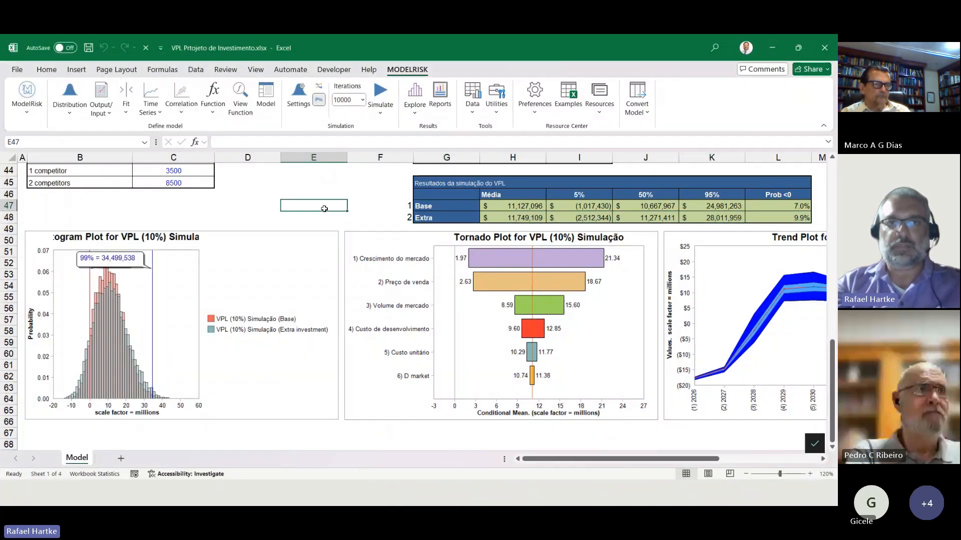
{"action": "left_click", "coordinate": [247, 181]}
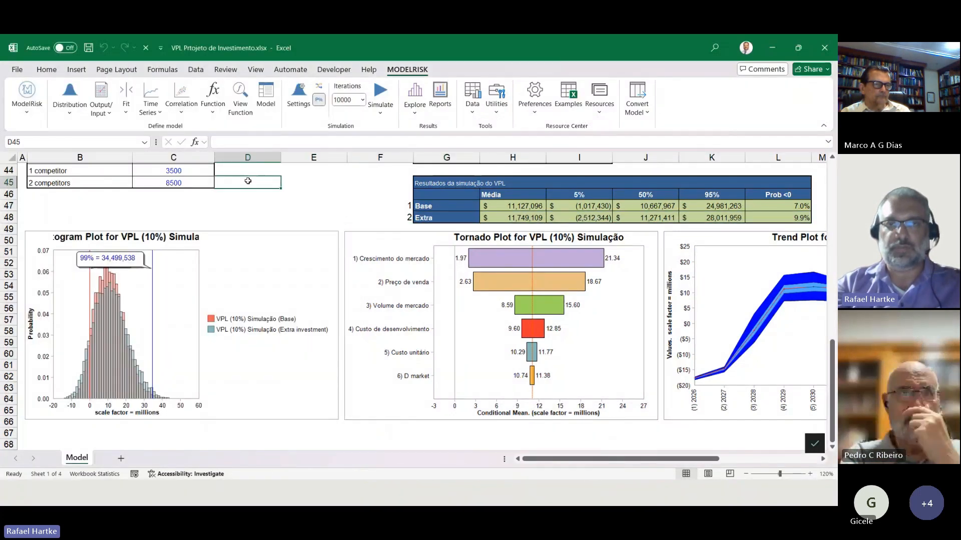
{"action": "scroll", "coordinate": [247, 181], "scroll_direction": "up", "scroll_amount": 12}
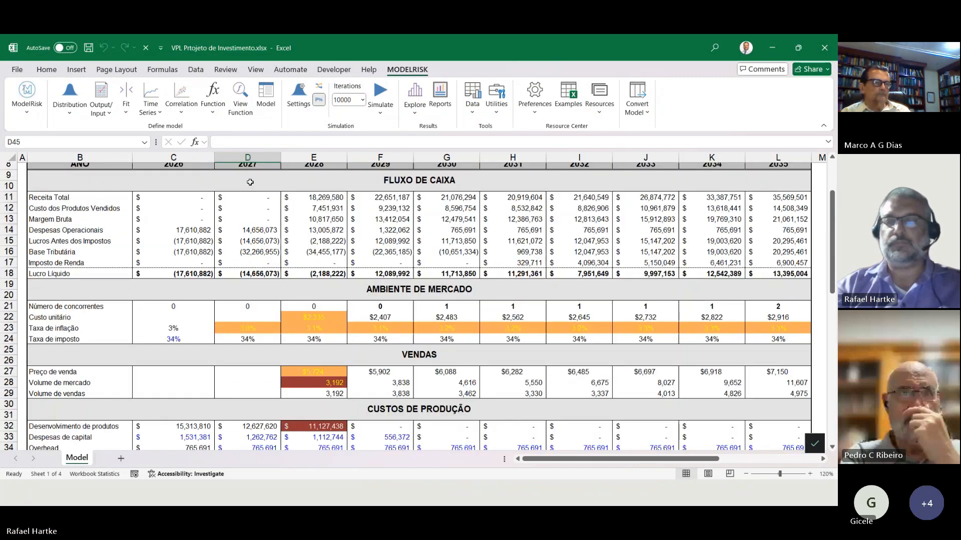
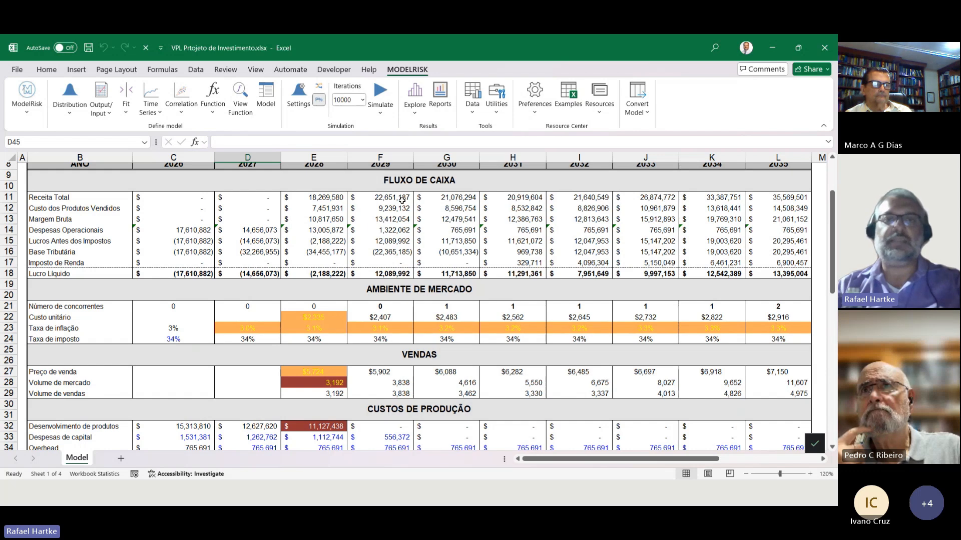
- Examine the yearly development costs in row 37, their correlations, and the base and extra investment options table
{"action": "scroll", "coordinate": [349, 252], "scroll_direction": "down", "scroll_amount": 5}
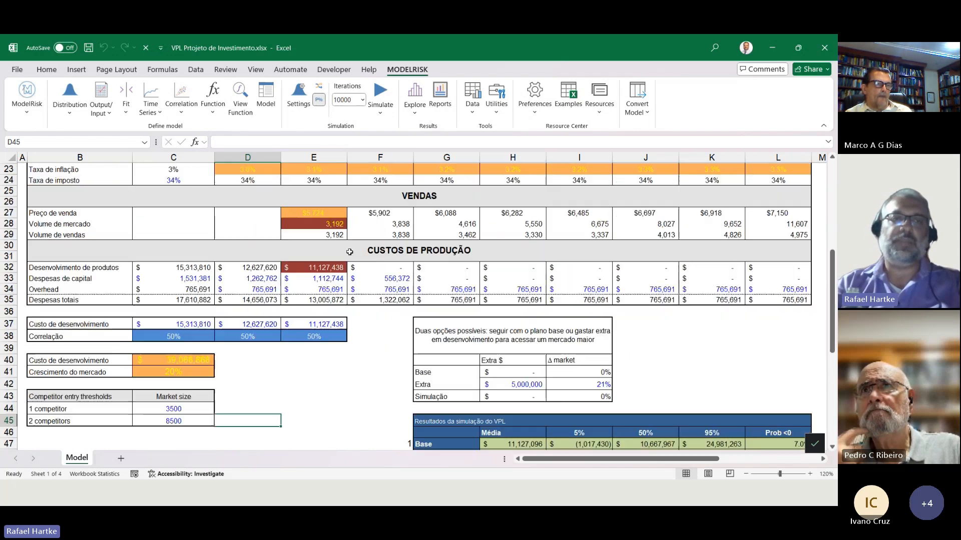
{"action": "left_click_drag", "start_coordinate": [75, 324], "coordinate": [312, 321]}
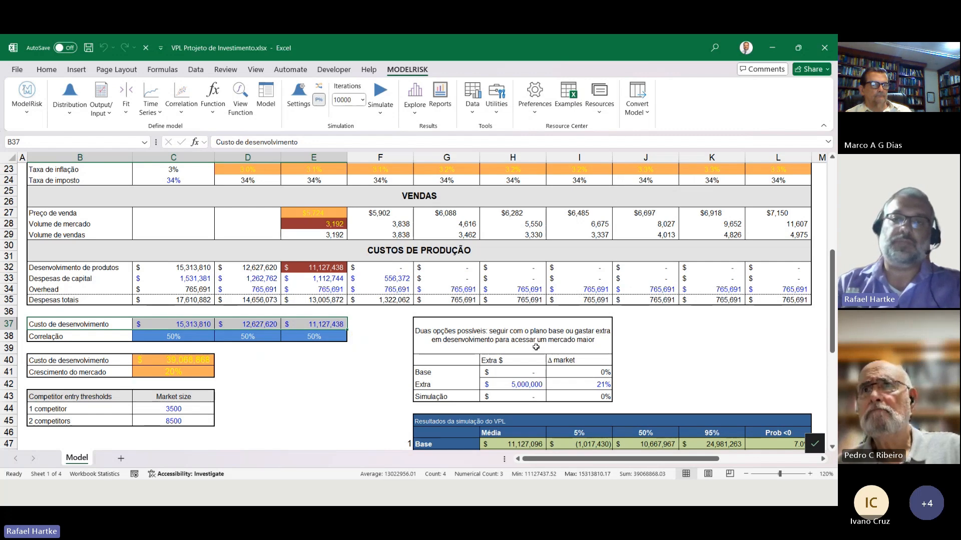
{"action": "left_click", "coordinate": [644, 361]}
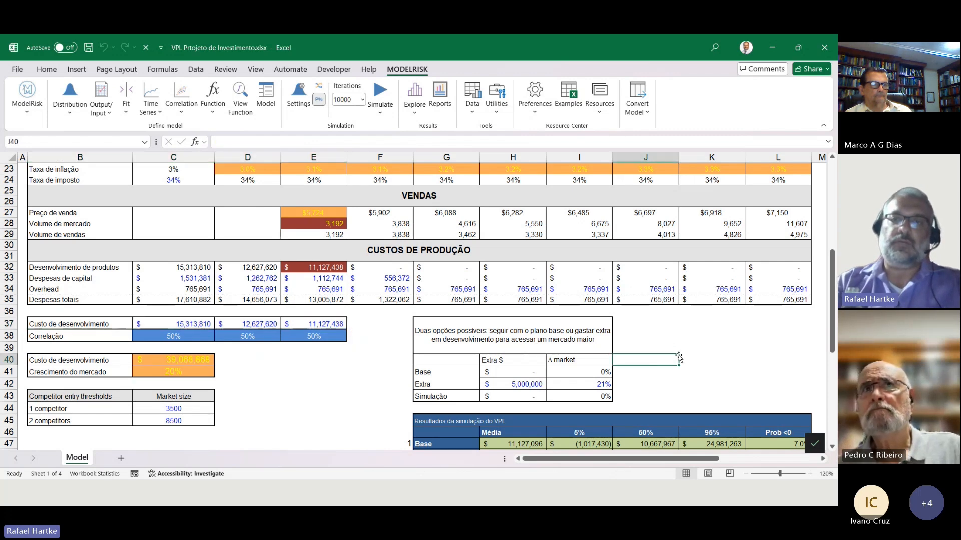
{"action": "left_click", "coordinate": [690, 364]}
{"action": "left_click", "coordinate": [690, 371]}
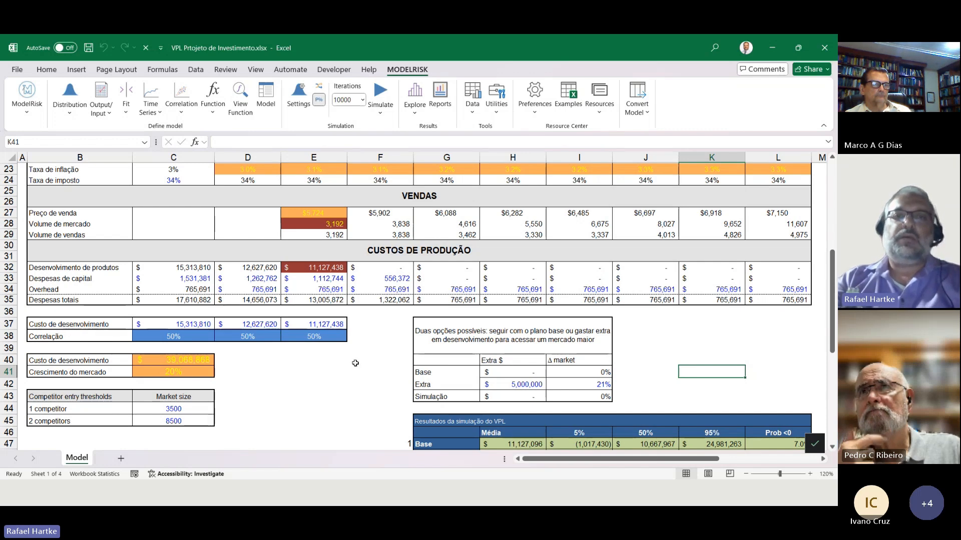
{"action": "left_click", "coordinate": [363, 347]}
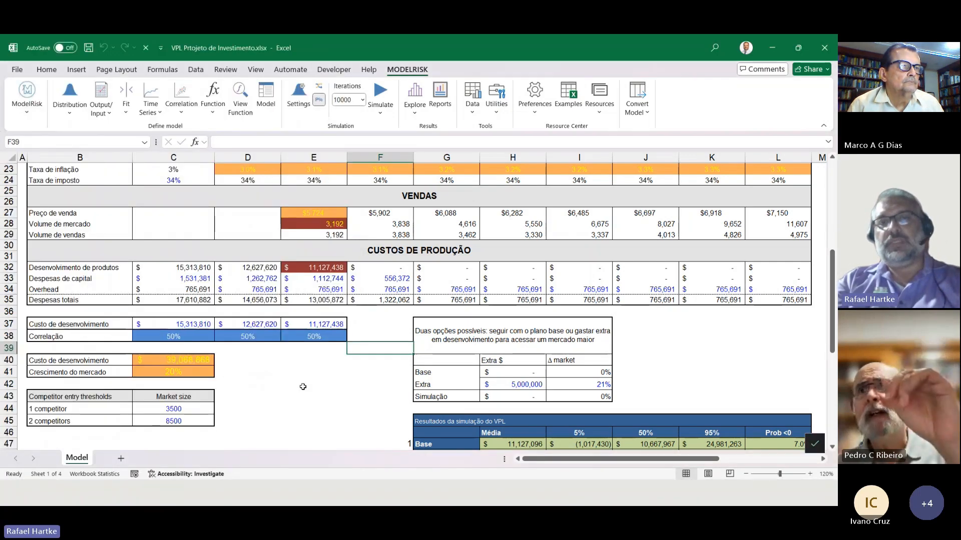
{"action": "scroll", "coordinate": [303, 386], "scroll_direction": "up", "scroll_amount": 7}
{"action": "scroll", "coordinate": [303, 387], "scroll_direction": "down", "scroll_amount": 3}
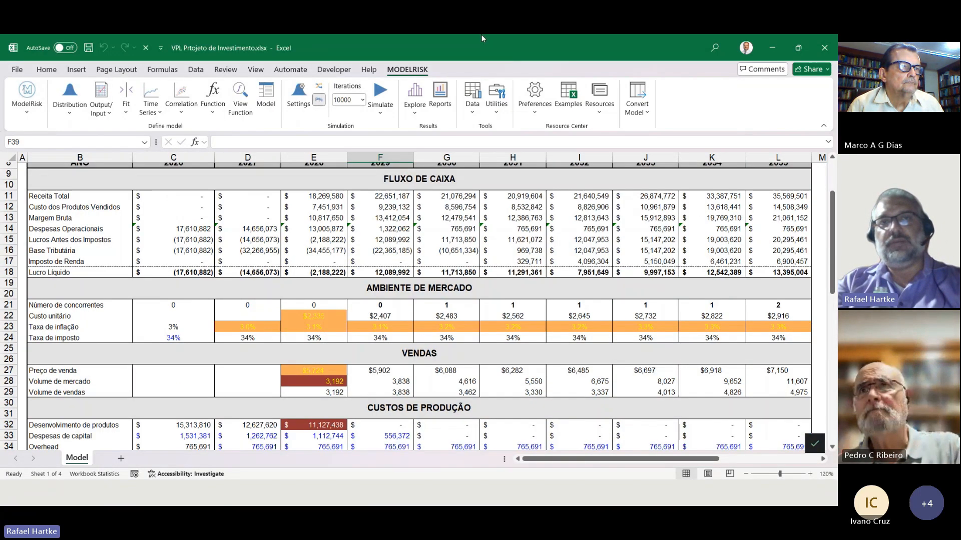
{"action": "scroll", "coordinate": [394, 163], "scroll_direction": "down", "scroll_amount": 7}
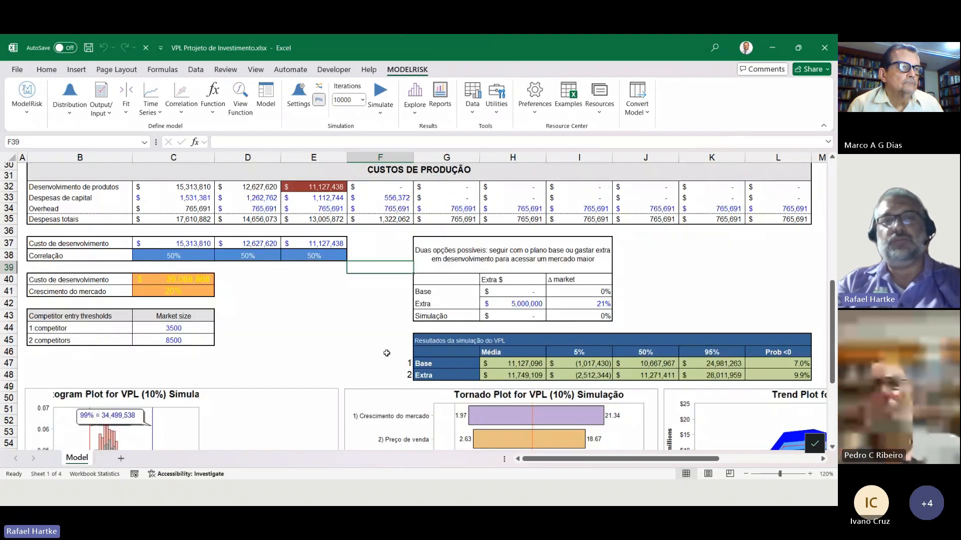
- Switch to the Teams meeting to check its participants, and return to the Excel workbook
{"action": "left_click", "coordinate": [521, 46]}
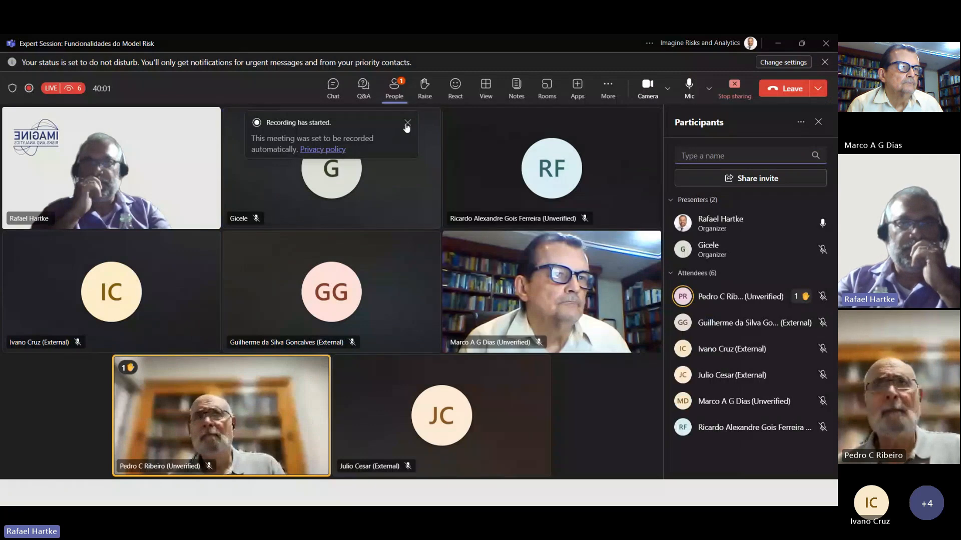
{"action": "left_click", "coordinate": [779, 44]}
{"action": "left_click", "coordinate": [298, 319]}
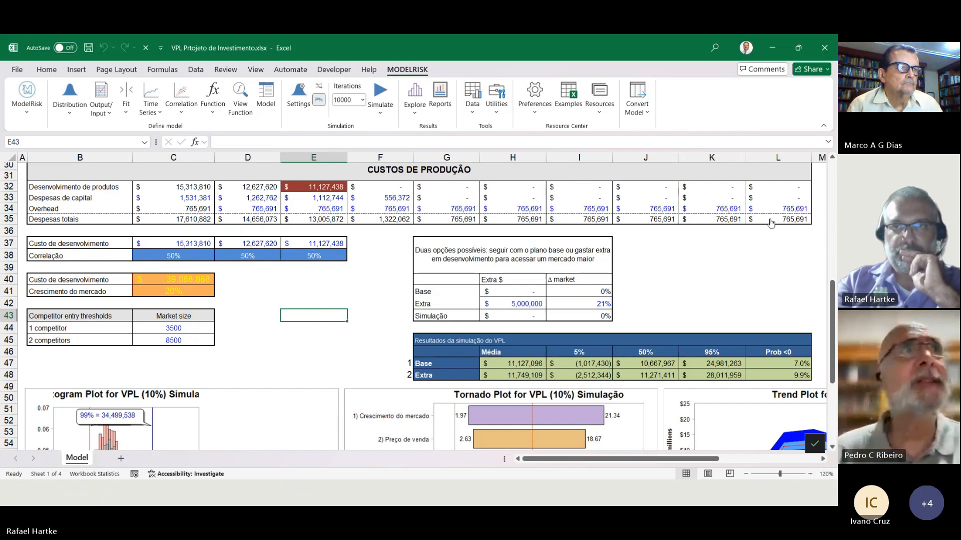
{"action": "left_click", "coordinate": [287, 316]}
{"action": "left_click", "coordinate": [241, 314]}
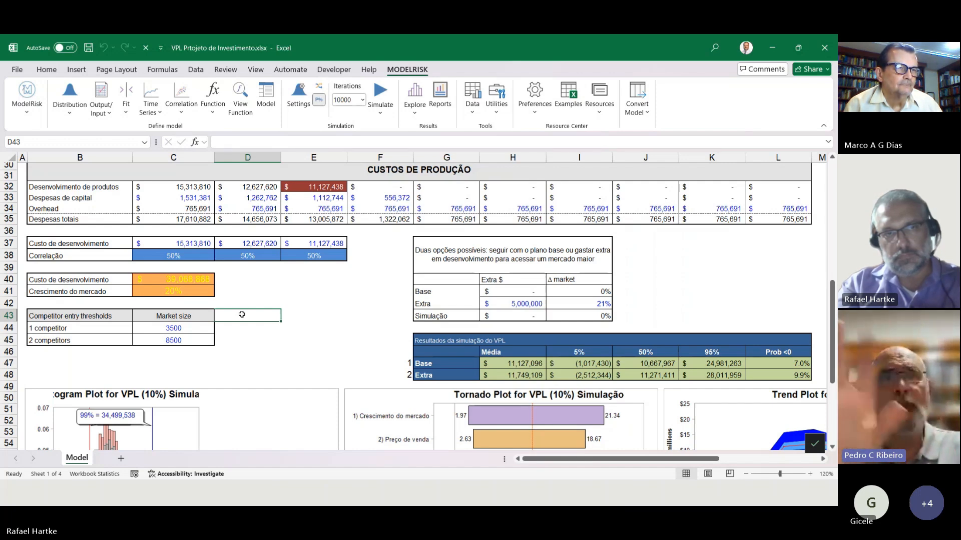
{"action": "scroll", "coordinate": [239, 323], "scroll_direction": "down", "scroll_amount": 9}
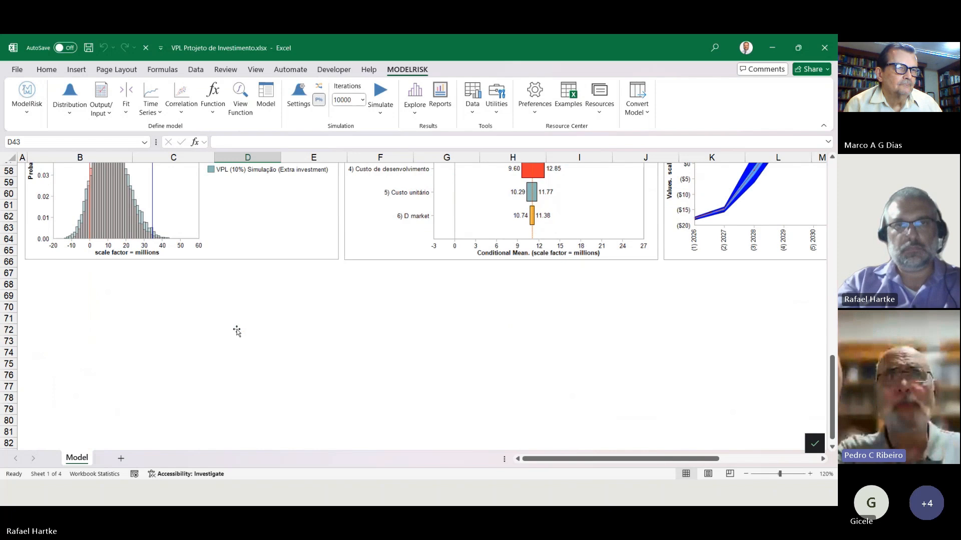
{"action": "scroll", "coordinate": [237, 331], "scroll_direction": "up", "scroll_amount": 9}
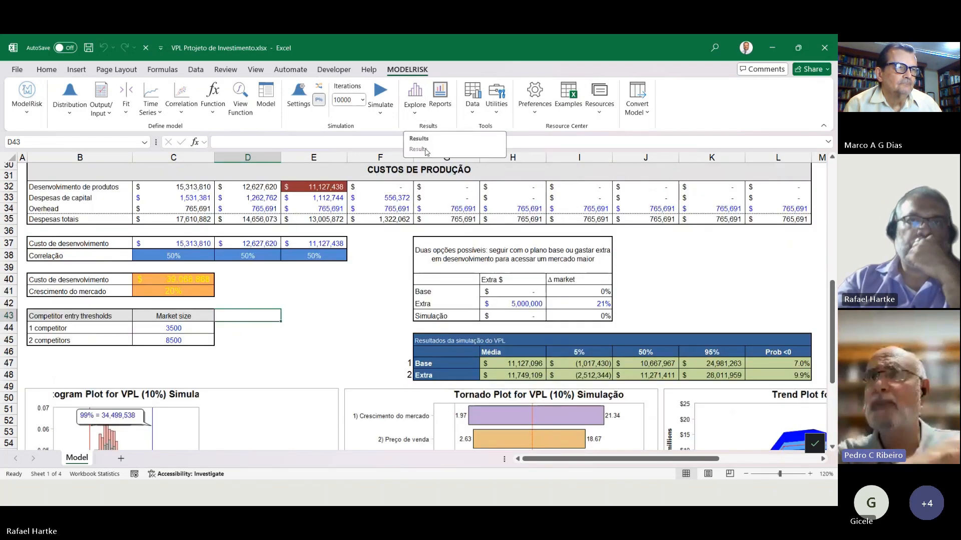
{"action": "scroll", "coordinate": [439, 223], "scroll_direction": "up", "scroll_amount": 3}
{"action": "scroll", "coordinate": [439, 222], "scroll_direction": "down", "scroll_amount": 3}
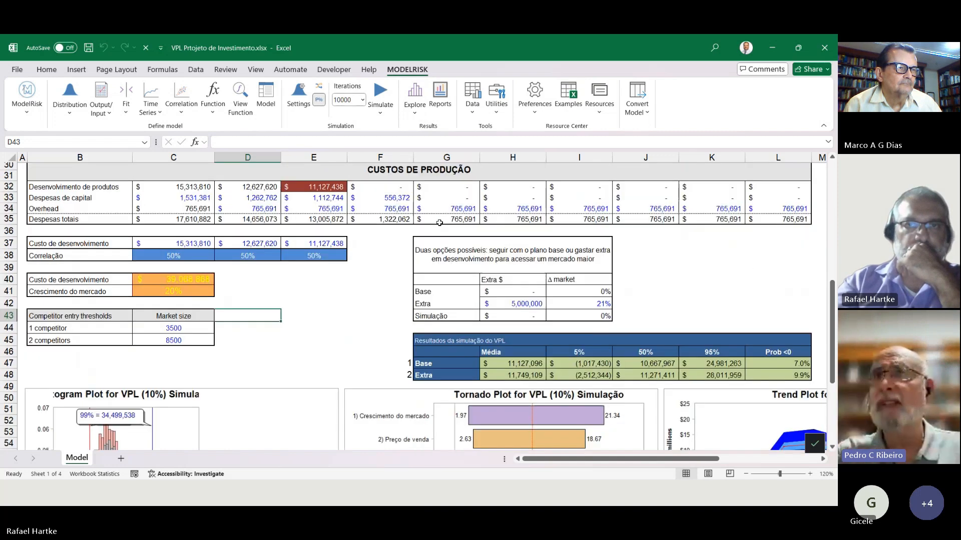
{"action": "left_click", "coordinate": [353, 304]}
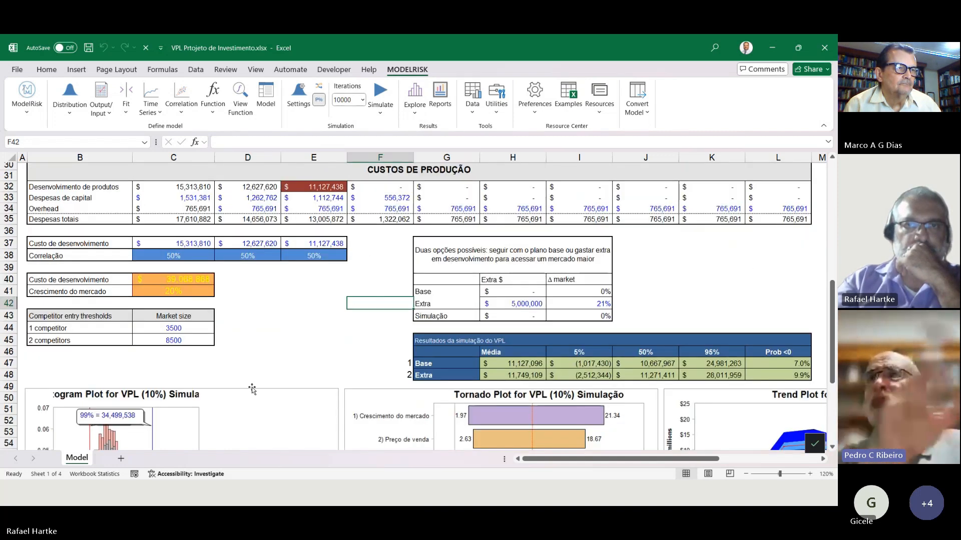
- Add a new worksheet after the Model sheet and name it RISK REPORT
{"action": "left_click", "coordinate": [299, 359]}
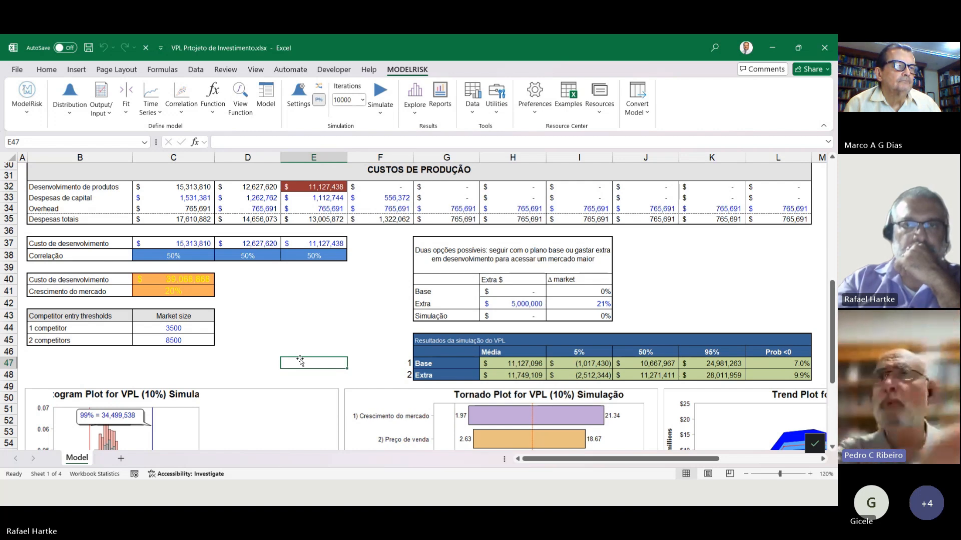
{"action": "scroll", "coordinate": [300, 359], "scroll_direction": "down", "scroll_amount": 2}
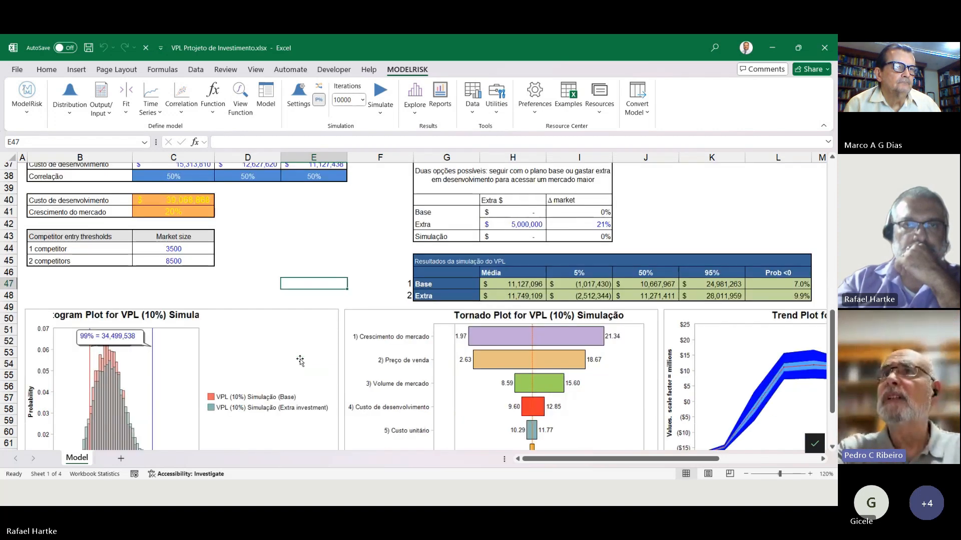
{"action": "scroll", "coordinate": [299, 360], "scroll_direction": "down", "scroll_amount": 2}
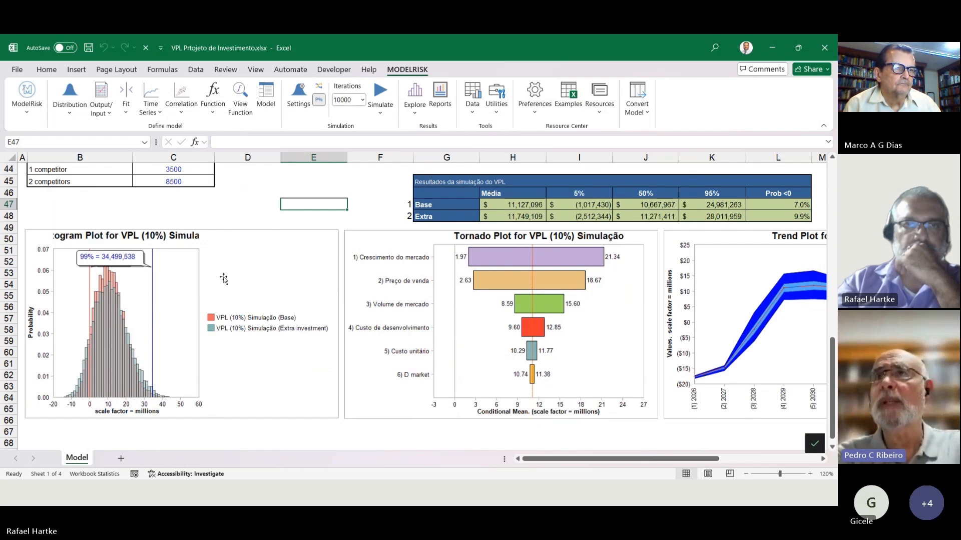
{"action": "mouse_move", "coordinate": [230, 269]}
{"action": "left_mouse_down"}
{"action": "mouse_move", "coordinate": [235, 240]}
{"action": "mouse_move", "coordinate": [228, 271]}
{"action": "left_mouse_up"}
{"action": "left_click", "coordinate": [120, 459]}
{"action": "double_click", "coordinate": [119, 455]}
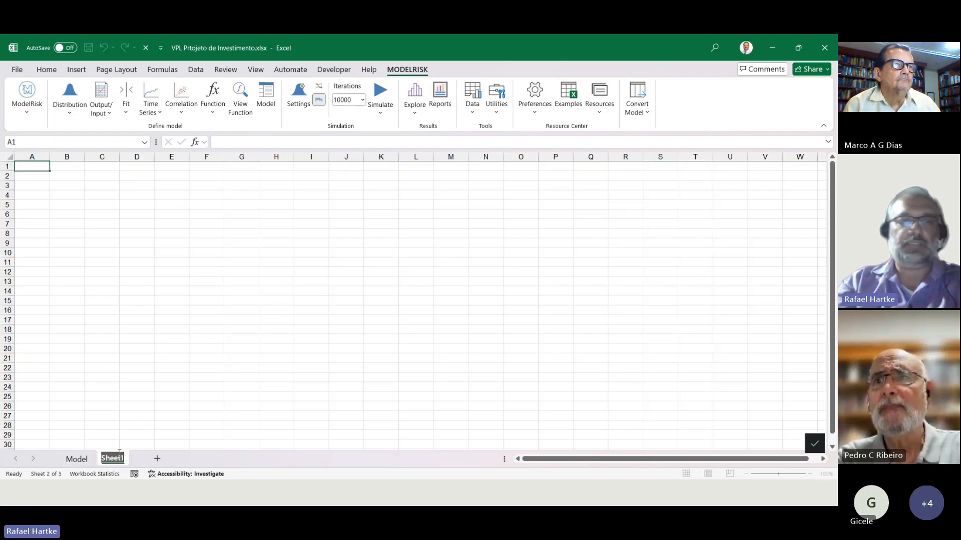
{"action": "type", "text": "RISK REPORT"}
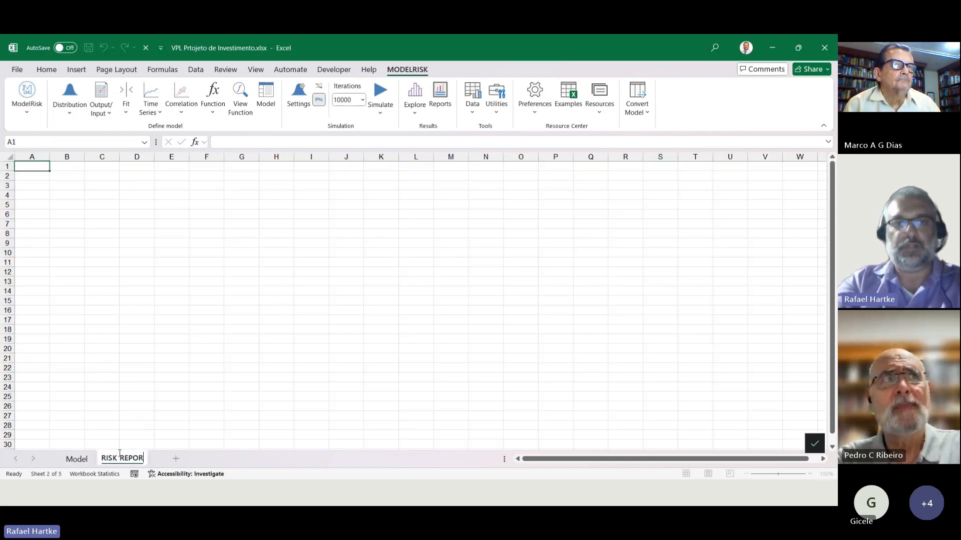
{"action": "key", "text": "Return"}
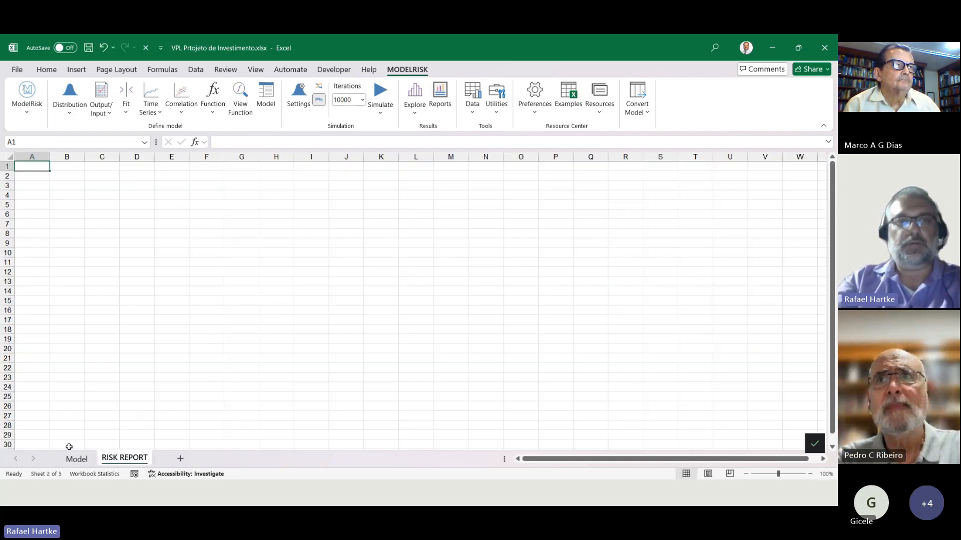
- Open the simulation results, limit the VPL (10%) Simulação histogram to Base, and insert it as a linked chart at cell B2 of RISK REPORT
{"action": "left_click", "coordinate": [78, 178]}
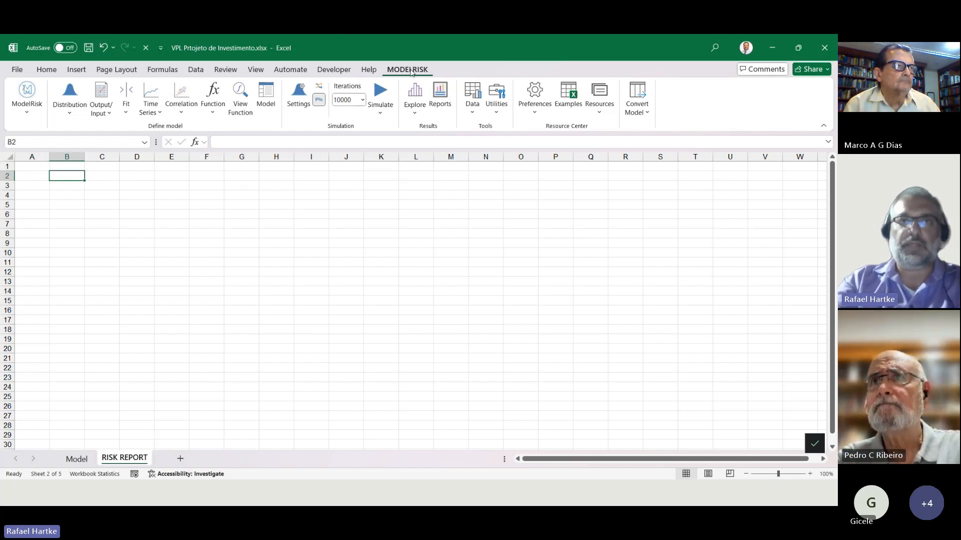
{"action": "left_click", "coordinate": [415, 93]}
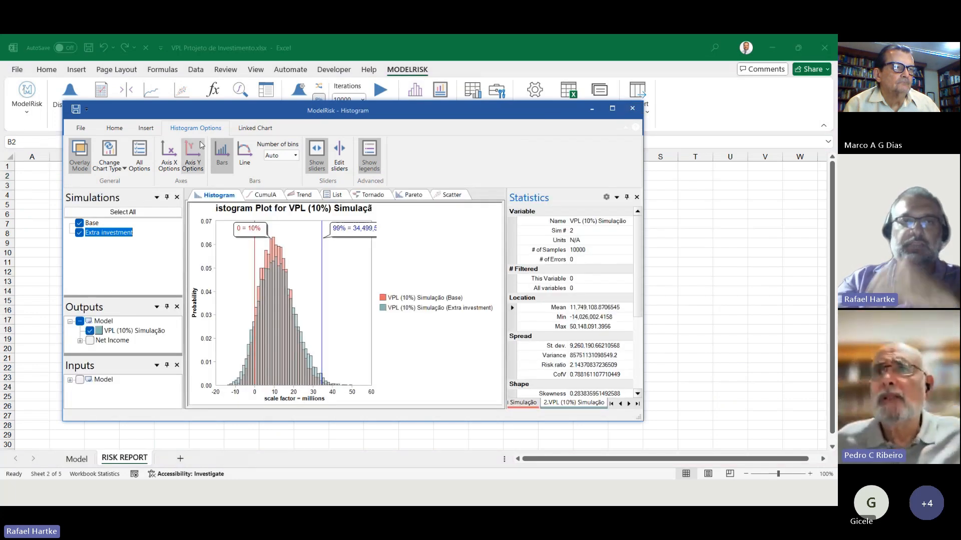
{"action": "left_click", "coordinate": [79, 233]}
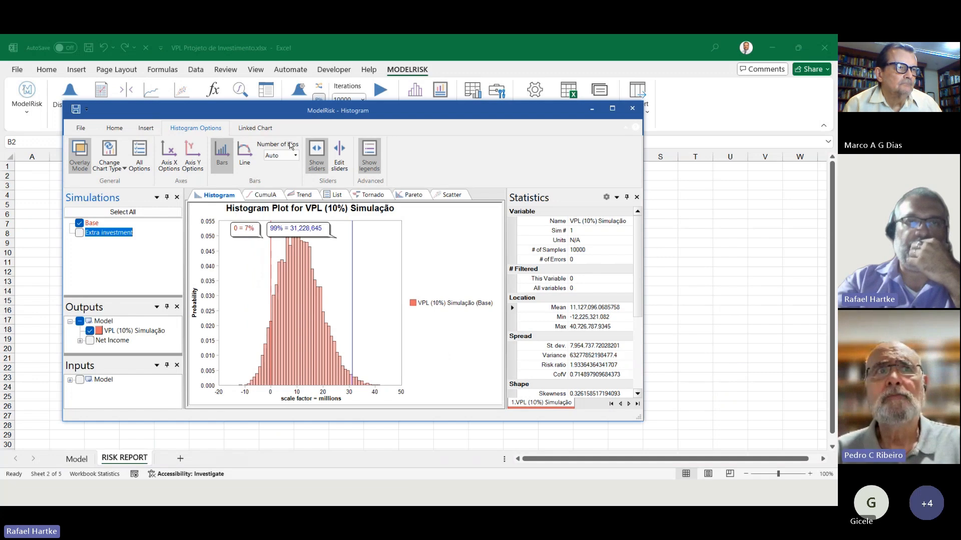
{"action": "left_click", "coordinate": [255, 128]}
{"action": "left_click", "coordinate": [93, 157]}
{"action": "left_click_drag", "start_coordinate": [174, 110], "coordinate": [229, 157]}
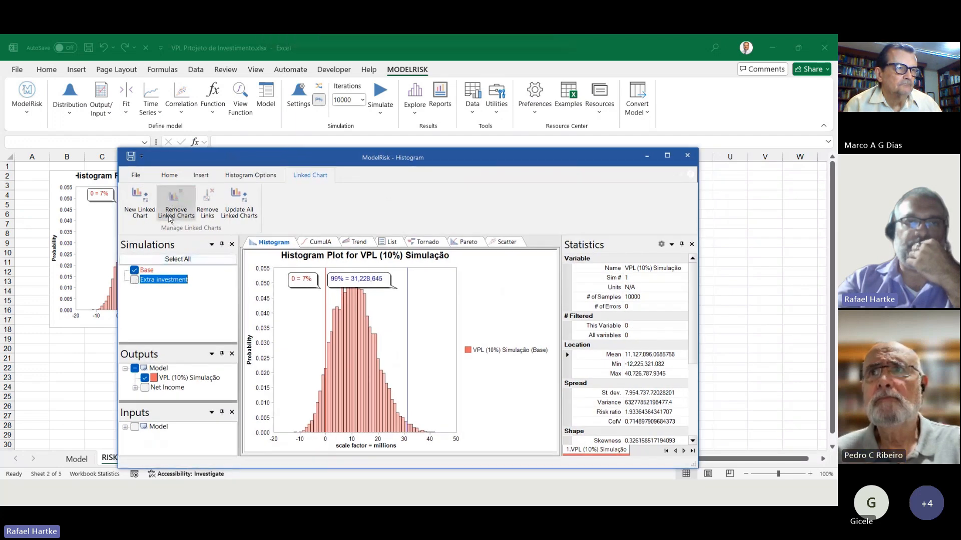
- Create a second VPL (10%) Simulação histogram overlaying Base and Extra investment, insert it as a linked chart, and place it beside the first
{"action": "left_click", "coordinate": [200, 175]}
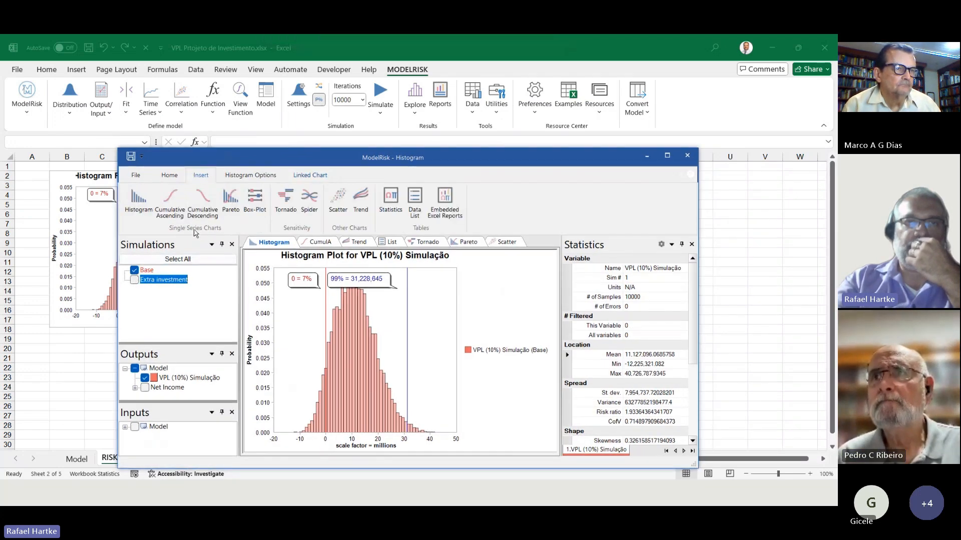
{"action": "left_click", "coordinate": [139, 200]}
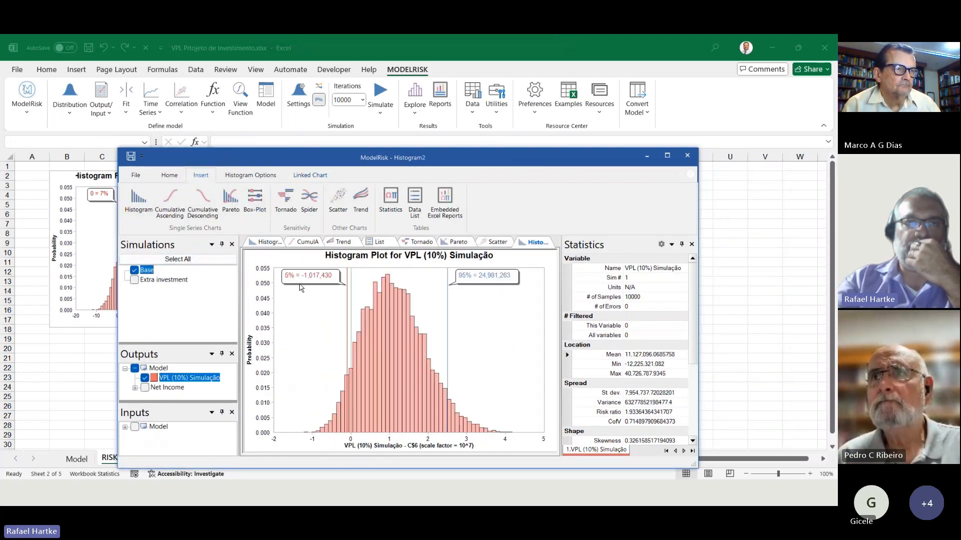
{"action": "left_click", "coordinate": [134, 280]}
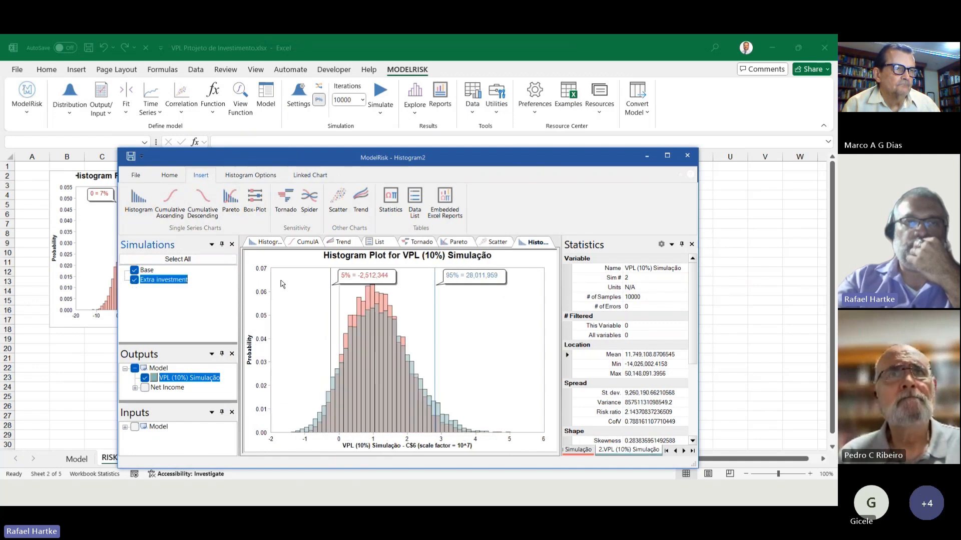
{"action": "left_click", "coordinate": [300, 176]}
{"action": "left_click", "coordinate": [139, 200]}
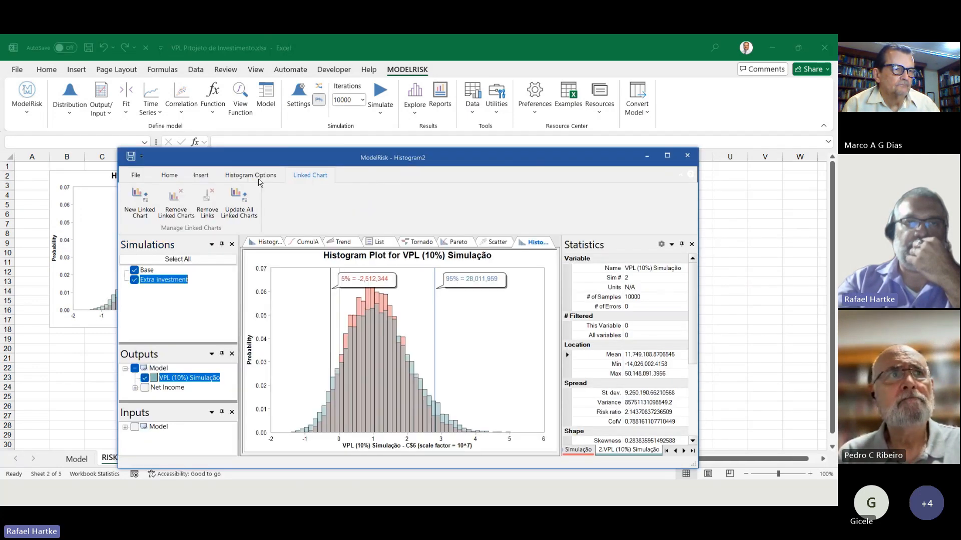
{"action": "left_click", "coordinate": [687, 155]}
{"action": "left_click_drag", "start_coordinate": [215, 256], "coordinate": [487, 253]}
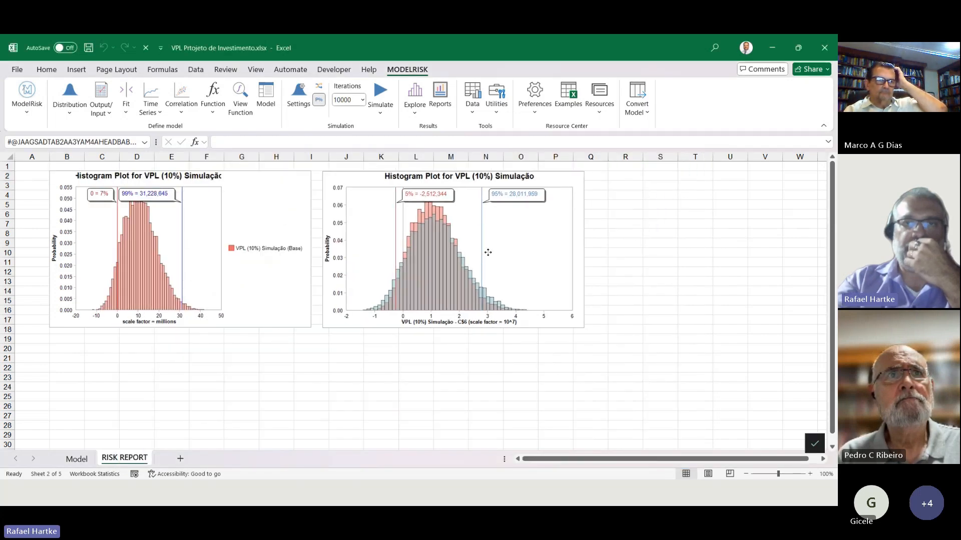
{"action": "left_click", "coordinate": [216, 375]}
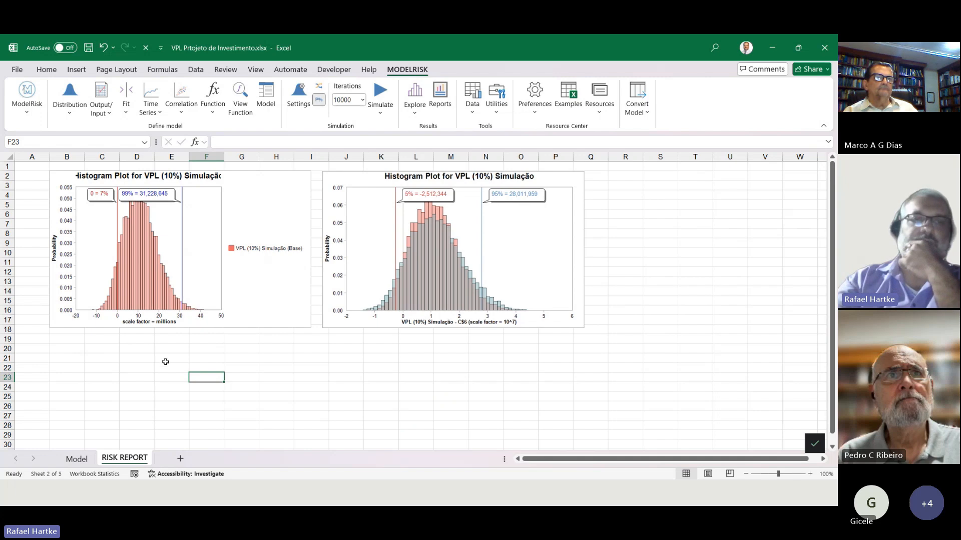
- Return to the Model sheet and nudge the tornado plot slightly down and the trend plot slightly to the right
{"action": "left_click", "coordinate": [76, 458]}
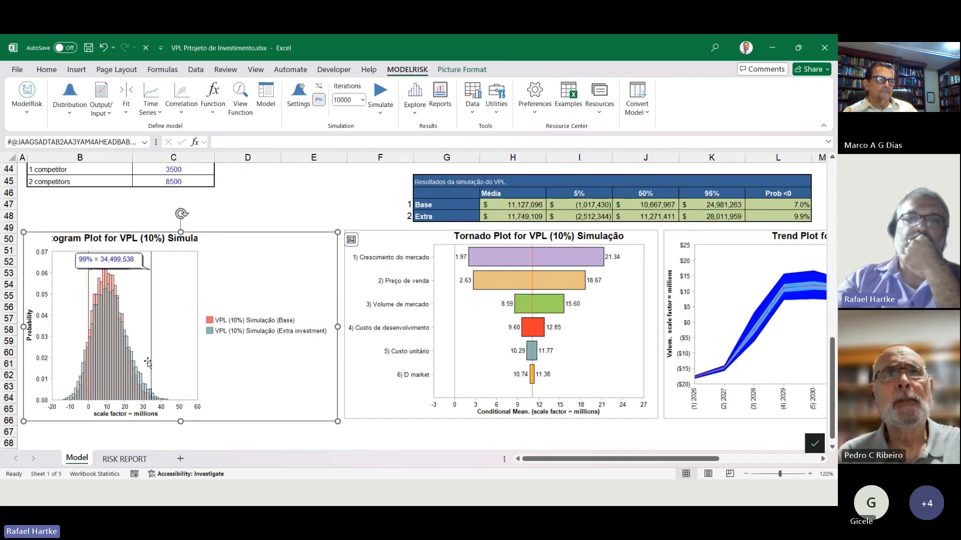
{"action": "scroll", "coordinate": [148, 362], "scroll_direction": "up", "scroll_amount": 3}
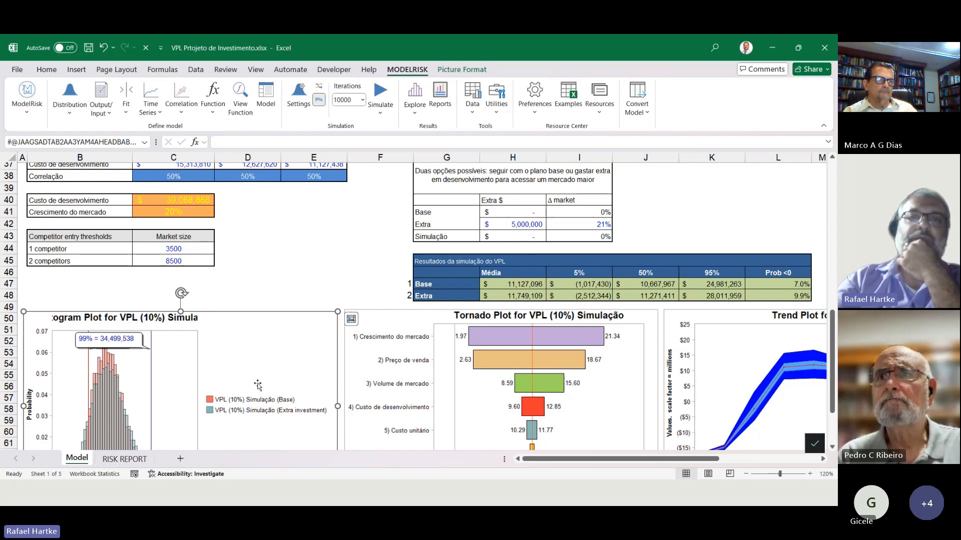
{"action": "scroll", "coordinate": [255, 387], "scroll_direction": "up", "scroll_amount": 12}
{"action": "scroll", "coordinate": [255, 386], "scroll_direction": "down", "scroll_amount": 7}
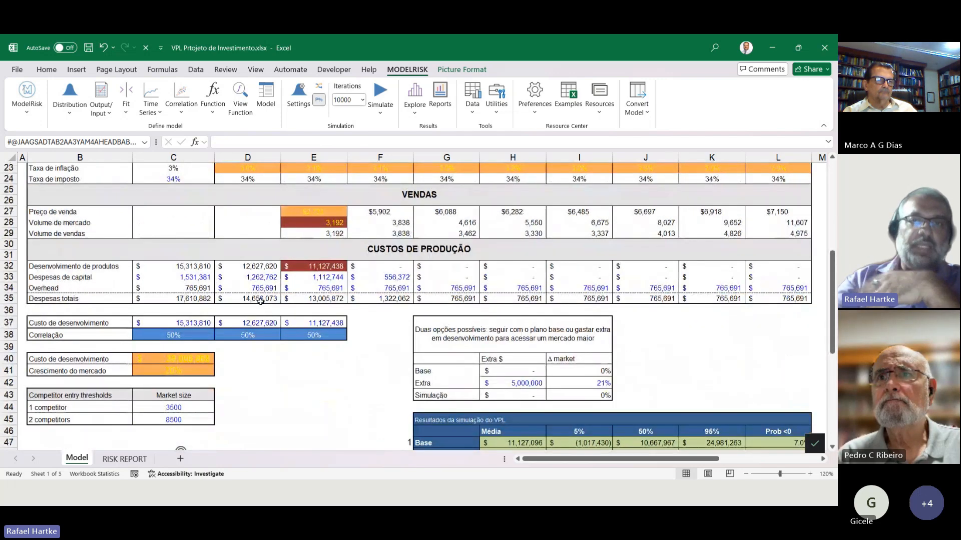
{"action": "scroll", "coordinate": [260, 306], "scroll_direction": "down", "scroll_amount": 5}
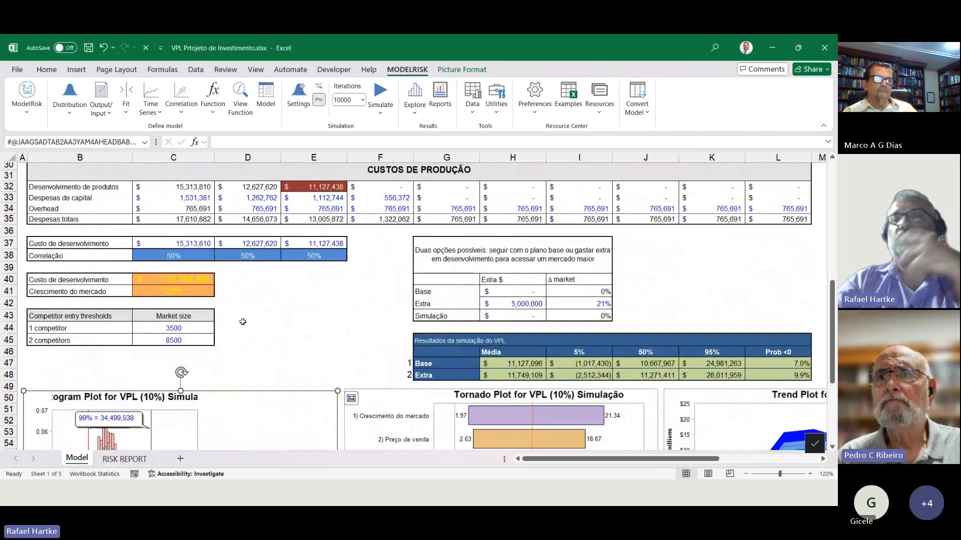
{"action": "scroll", "coordinate": [247, 320], "scroll_direction": "down", "scroll_amount": 3}
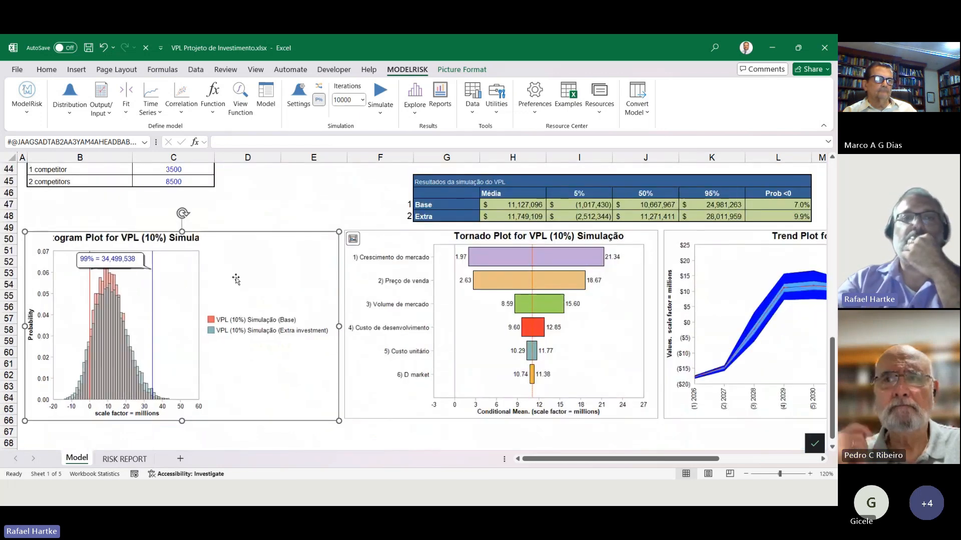
{"action": "left_click", "coordinate": [434, 299]}
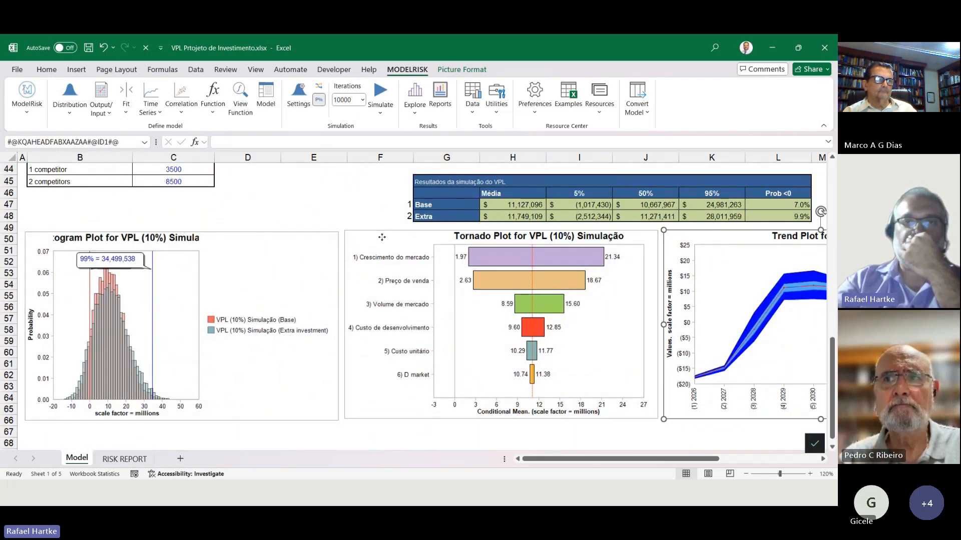
{"action": "left_click_drag", "start_coordinate": [382, 238], "coordinate": [381, 237]}
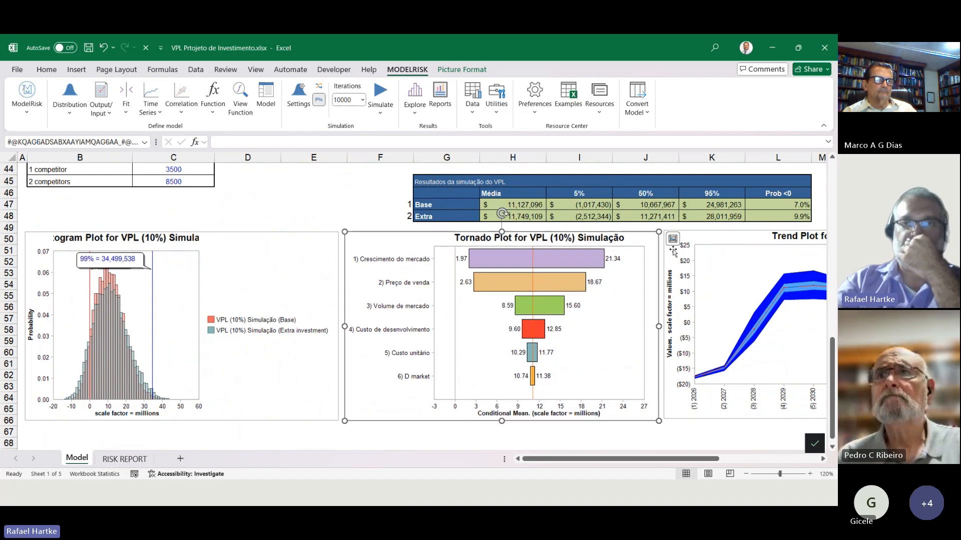
{"action": "left_click_drag", "start_coordinate": [687, 249], "coordinate": [705, 251]}
{"action": "left_click", "coordinate": [335, 192]}
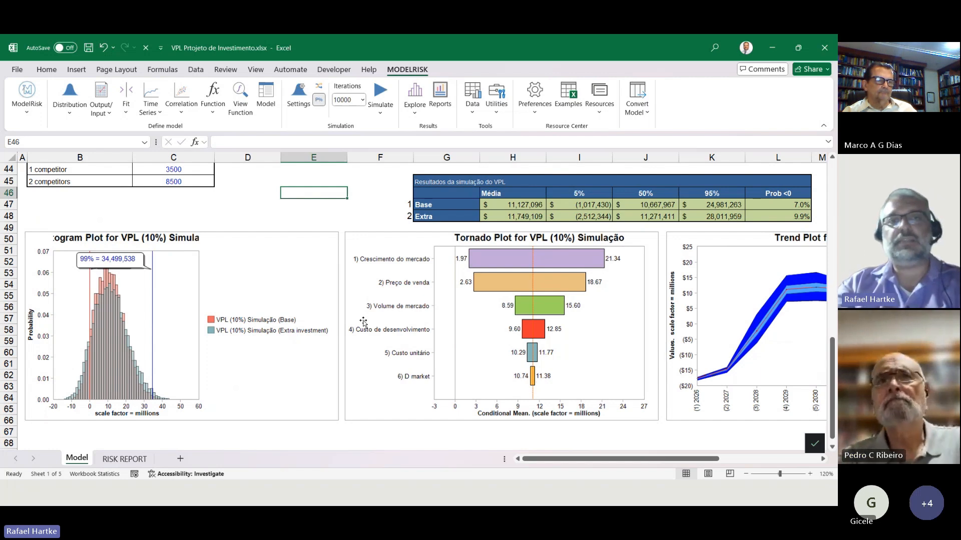
- View the histograms on the RISK REPORT sheet, return to the Model sheet, and look through the ModelRisk Data tool options
{"action": "left_click", "coordinate": [118, 460]}
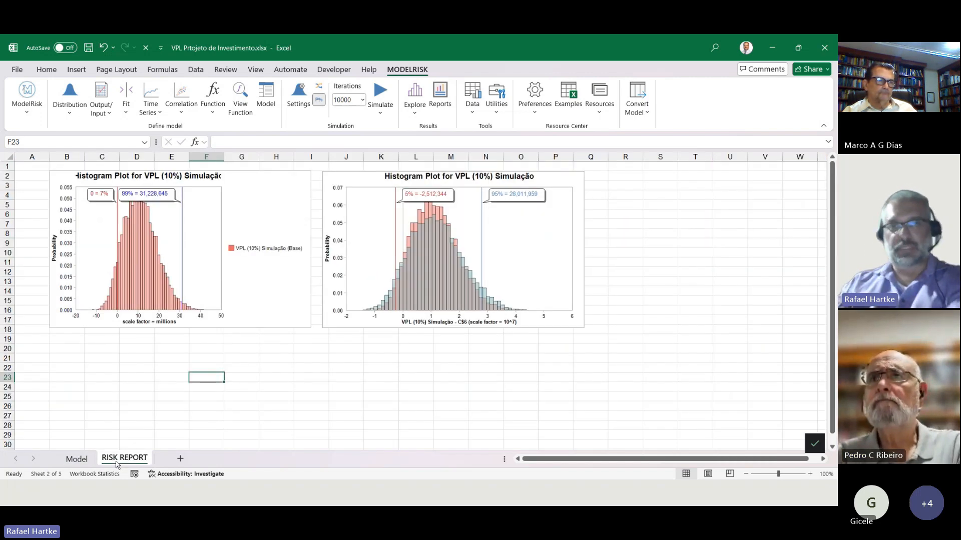
{"action": "left_click", "coordinate": [76, 460]}
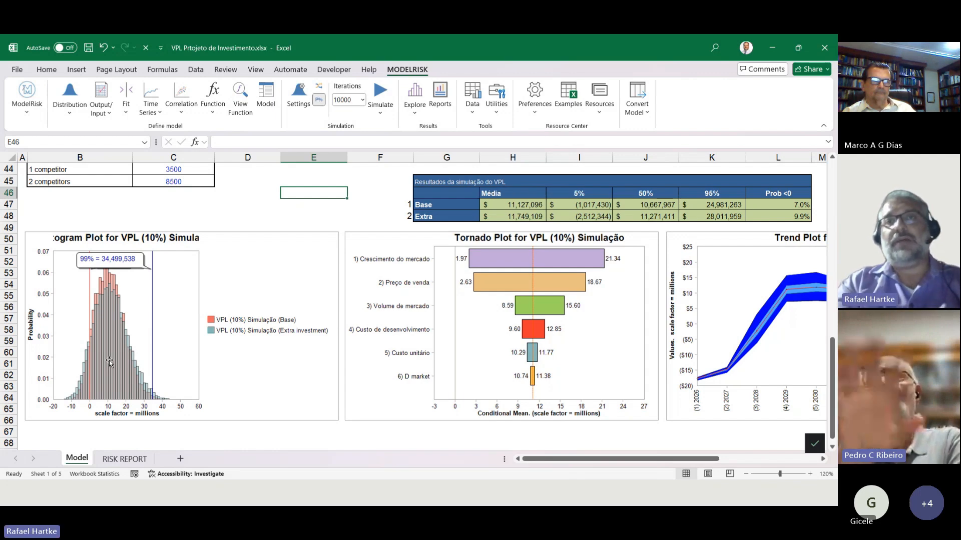
{"action": "left_click", "coordinate": [415, 108]}
{"action": "left_click", "coordinate": [467, 107]}
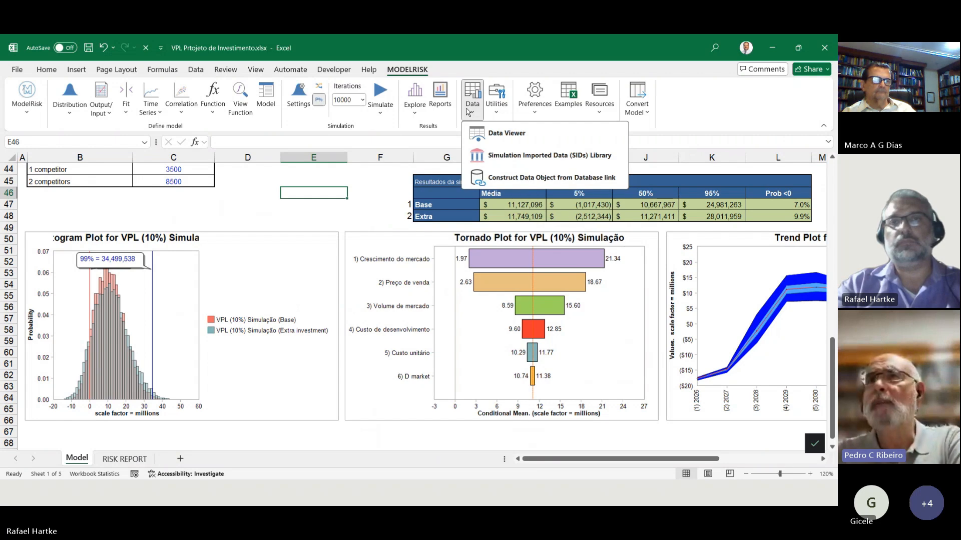
{"action": "left_click", "coordinate": [477, 117]}
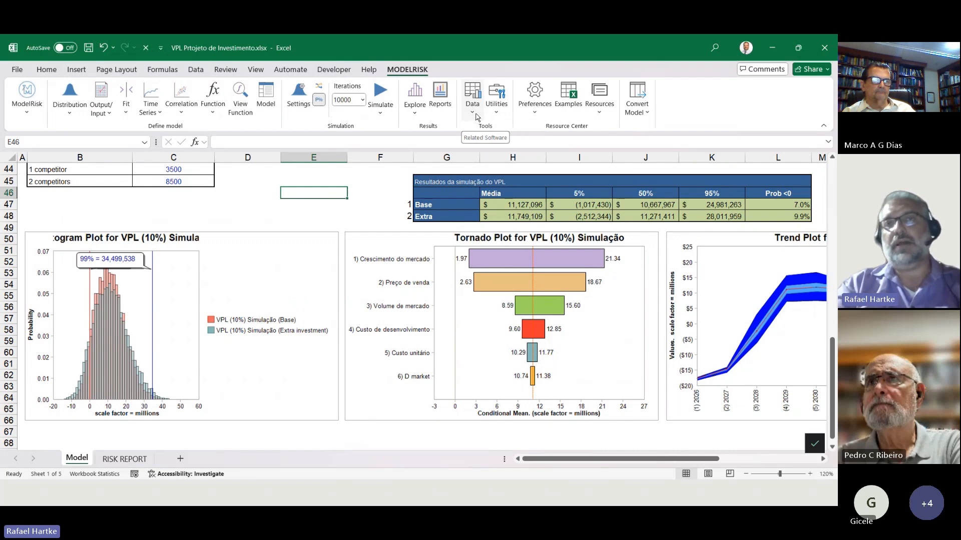
{"action": "left_click", "coordinate": [476, 117]}
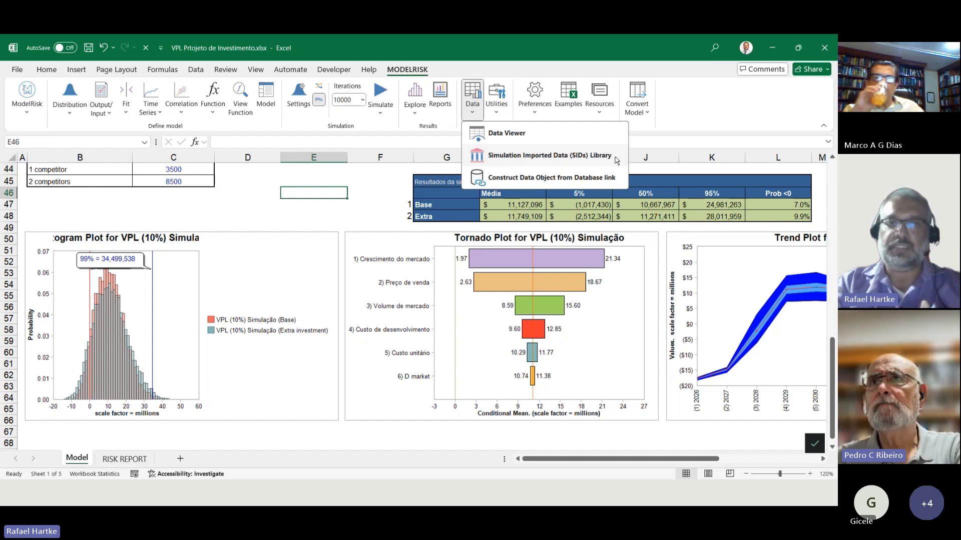
{"action": "left_click", "coordinate": [306, 207]}
- Examine the cash flow table on the Model sheet, highlighting the Receita Total row
{"action": "scroll", "coordinate": [309, 198], "scroll_direction": "up", "scroll_amount": 14}
{"action": "left_click_drag", "start_coordinate": [174, 247], "coordinate": [115, 287]}
{"action": "left_click", "coordinate": [5, 274]}
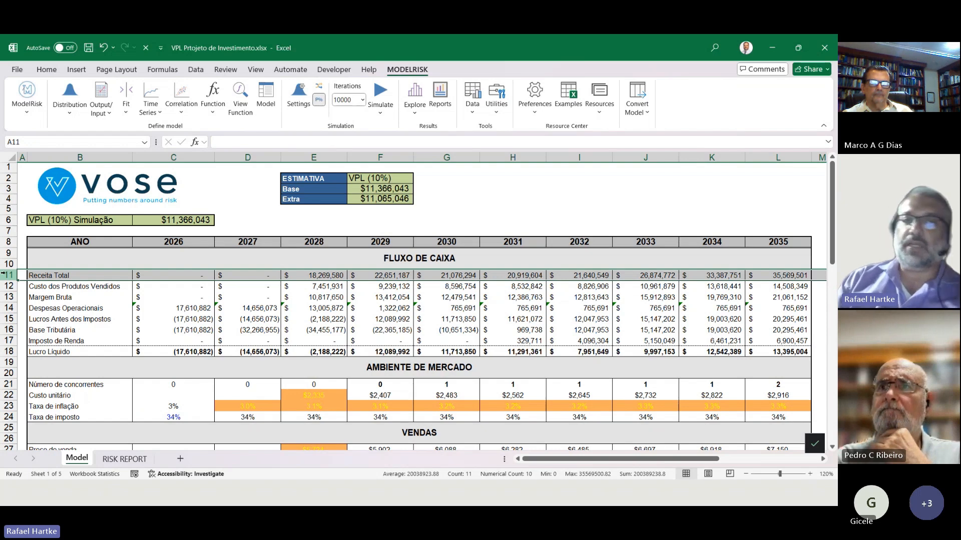
- With cell G4 selected, browse the Common distributions, highlight PERT, and close the distribution selection without inserting one
{"action": "left_click", "coordinate": [465, 196]}
{"action": "left_click", "coordinate": [69, 98]}
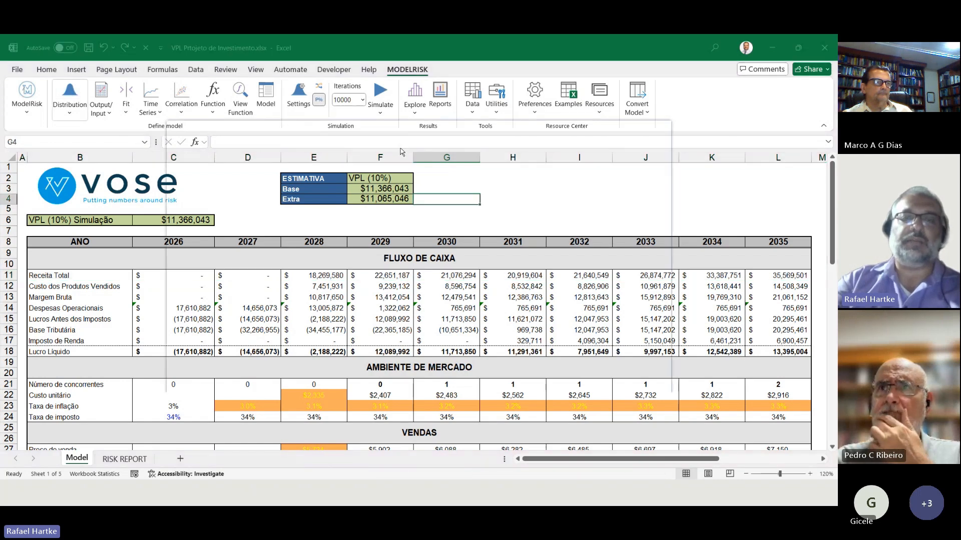
{"action": "left_click", "coordinate": [207, 169]}
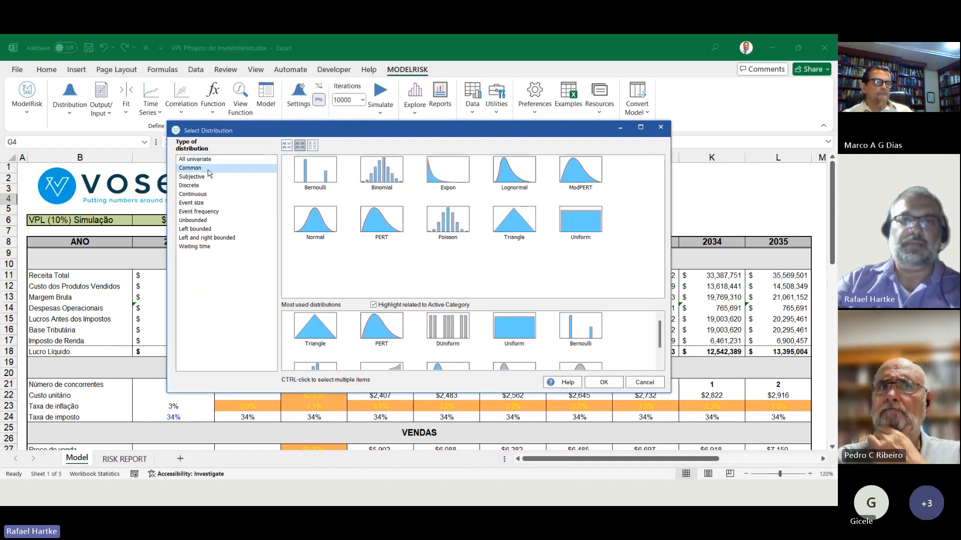
{"action": "left_click", "coordinate": [383, 230]}
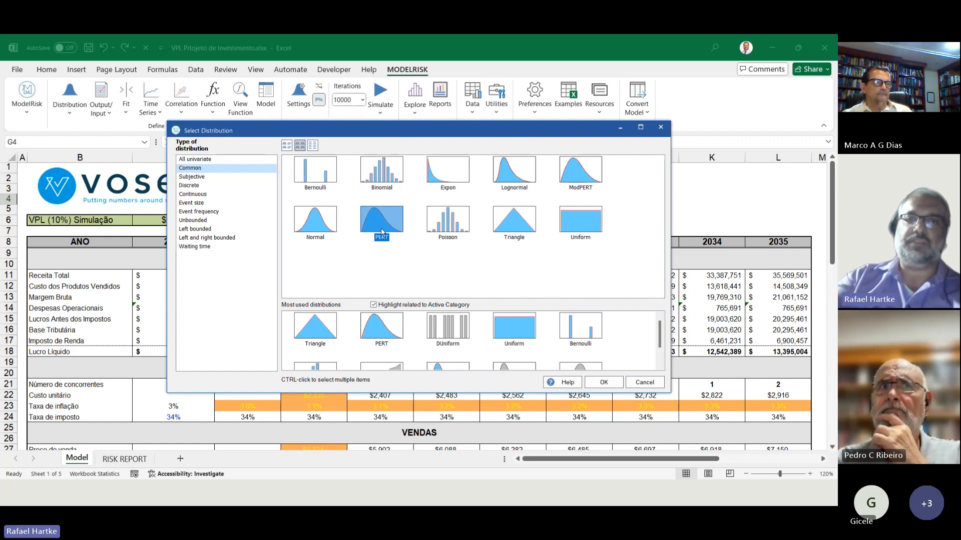
{"action": "left_click", "coordinate": [660, 127]}
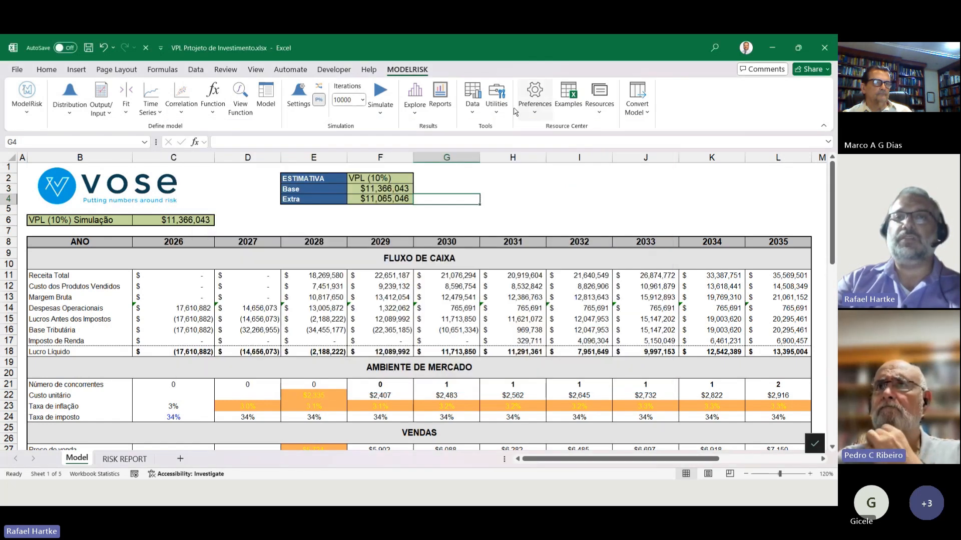
- Look through the ModelRisk Data tool options, including the Simulation Imported Data (SIDs) Library, without opening any of them
{"action": "left_click", "coordinate": [496, 98]}
{"action": "left_click", "coordinate": [472, 98]}
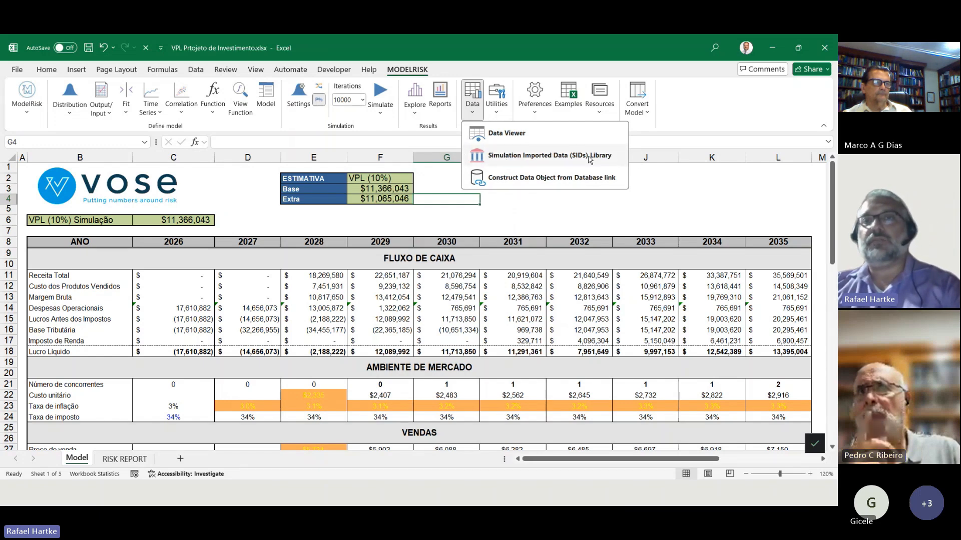
{"action": "left_click", "coordinate": [652, 184]}
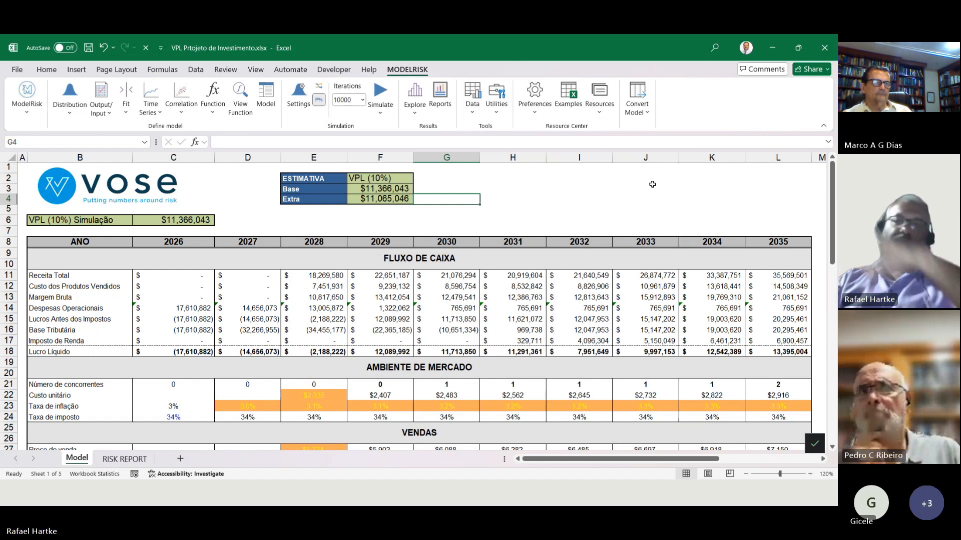
{"action": "left_click", "coordinate": [489, 200]}
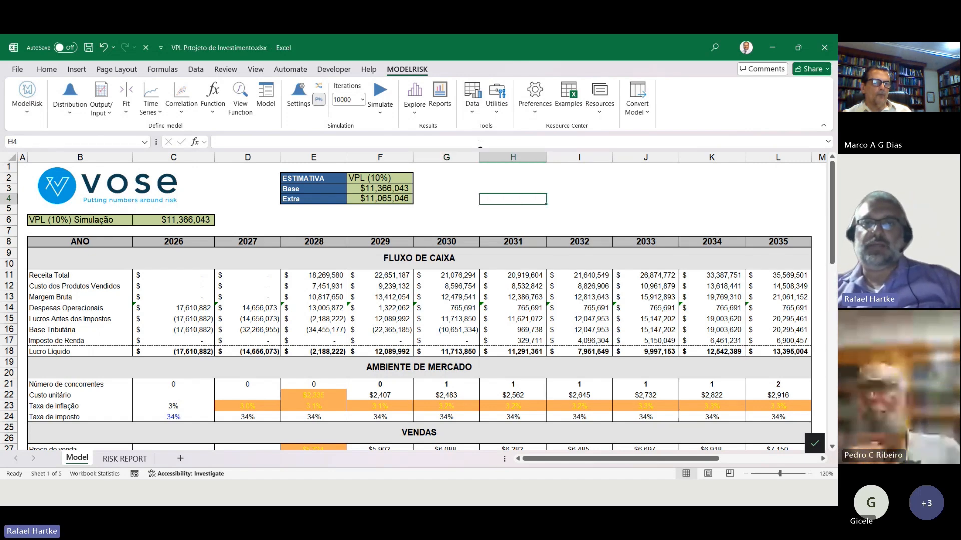
{"action": "left_click", "coordinate": [472, 100]}
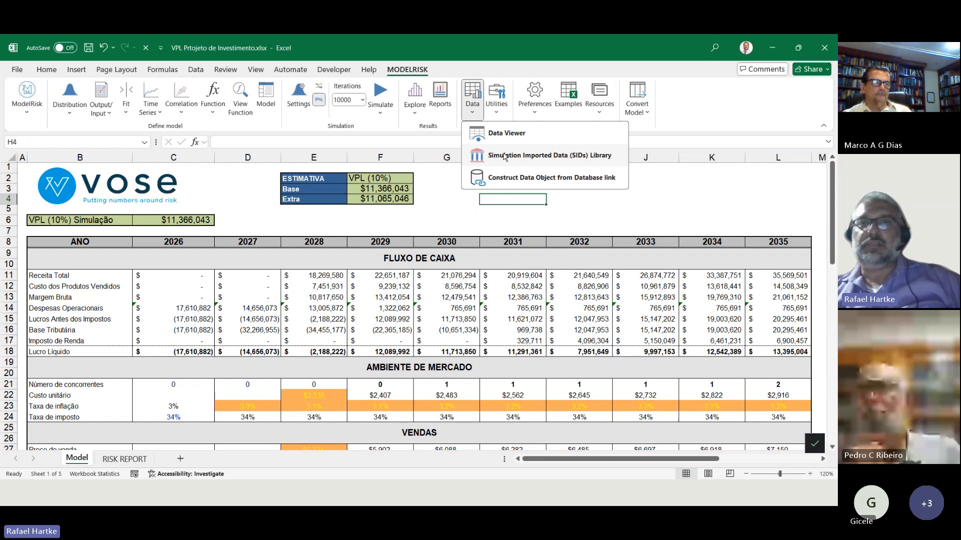
{"action": "left_click", "coordinate": [569, 215]}
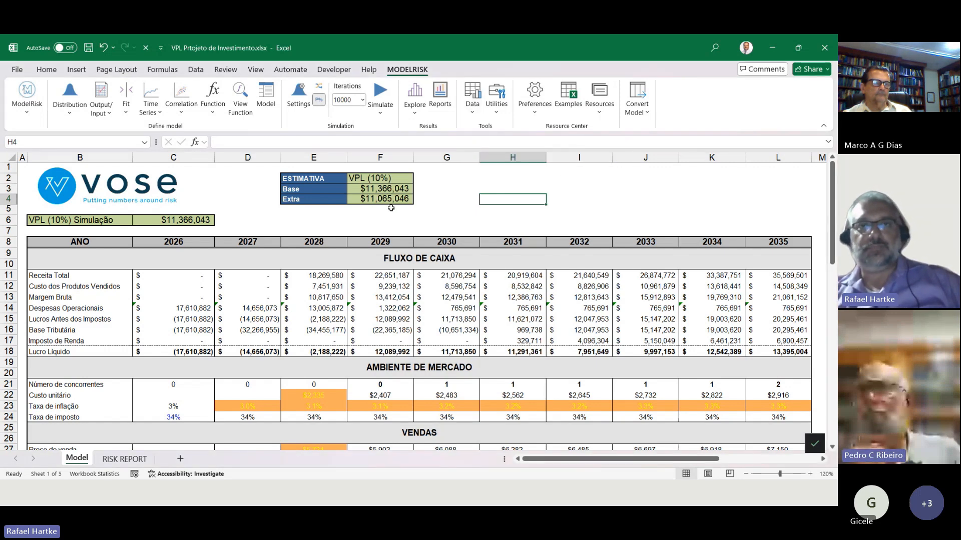
{"action": "left_click", "coordinate": [356, 220]}
{"action": "left_click", "coordinate": [349, 229]}
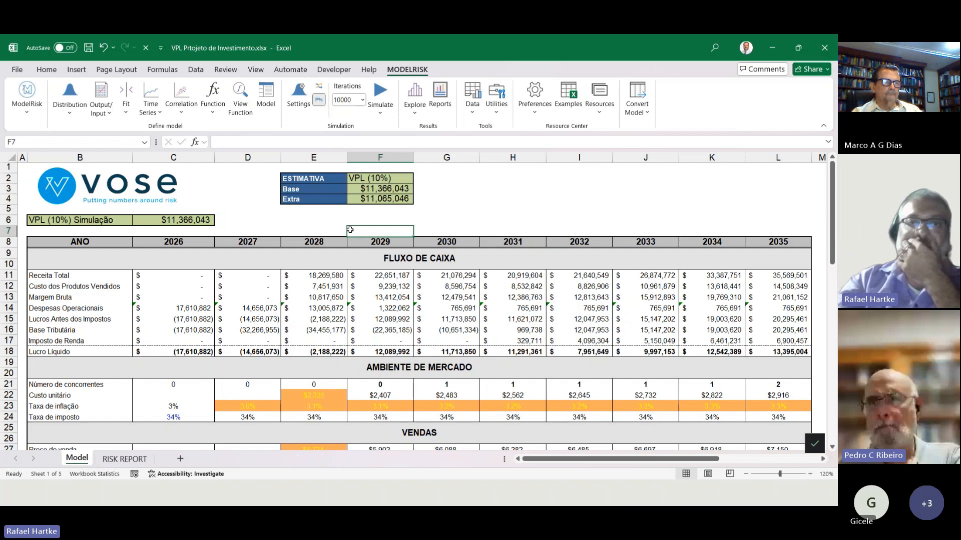
{"action": "left_click", "coordinate": [335, 212]}
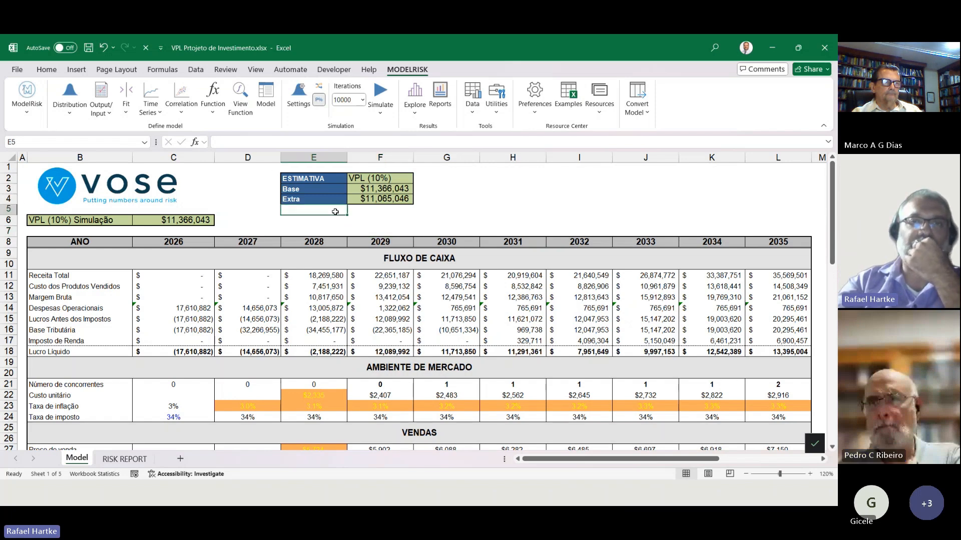
{"action": "left_click", "coordinate": [331, 217]}
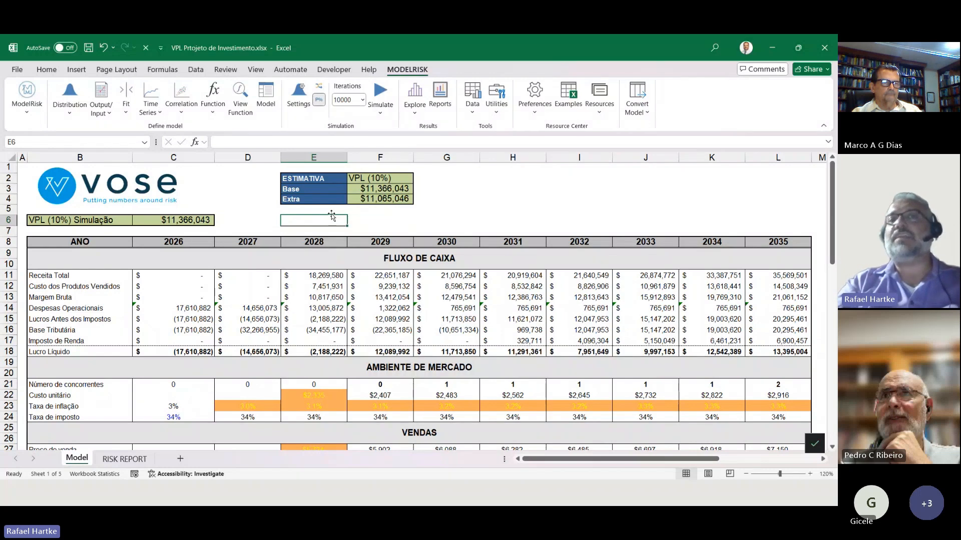
- Look over the Model sheet from the cash flow table down to the production costs and development cost inputs
{"action": "scroll", "coordinate": [332, 215], "scroll_direction": "down", "scroll_amount": 7}
{"action": "left_click", "coordinate": [332, 363]}
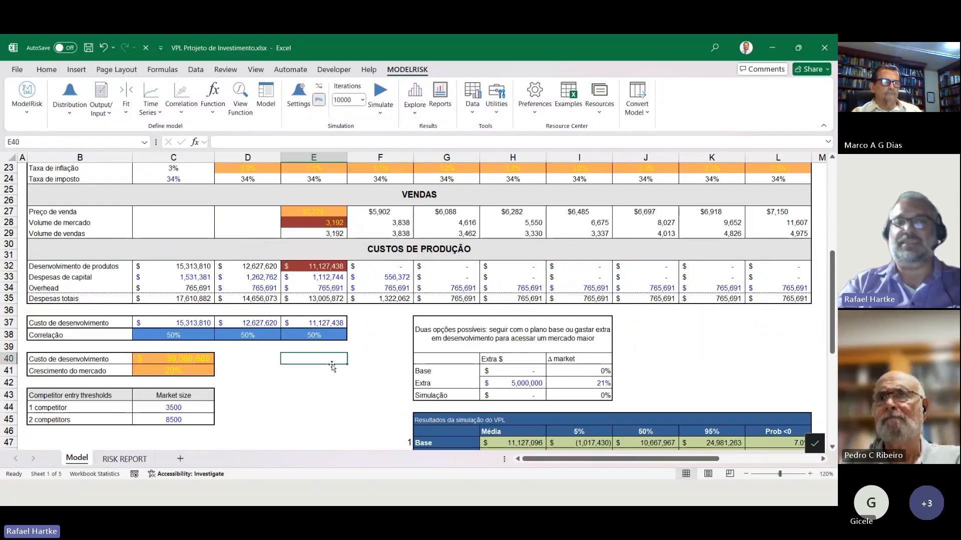
{"action": "scroll", "coordinate": [326, 360], "scroll_direction": "up", "scroll_amount": 7}
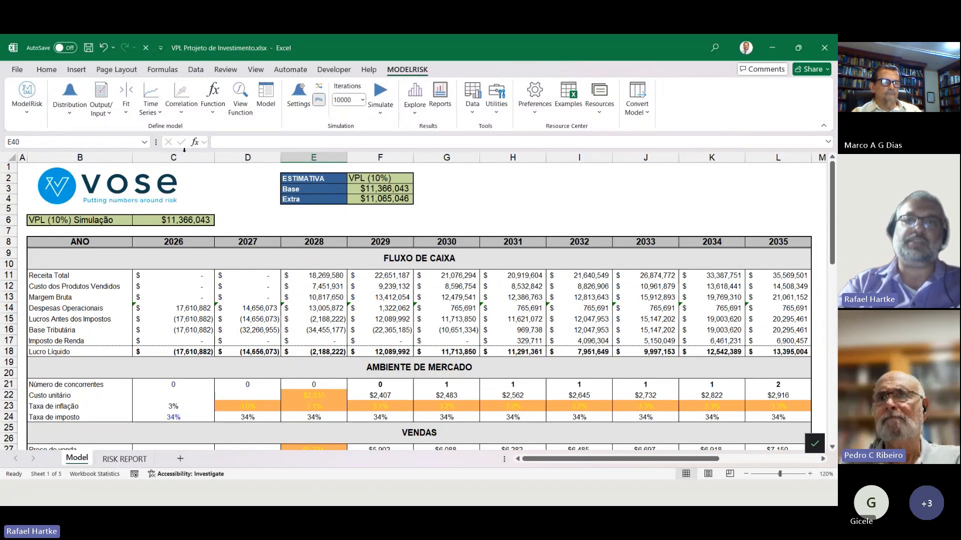
{"action": "left_click_drag", "start_coordinate": [184, 154], "coordinate": [740, 157]}
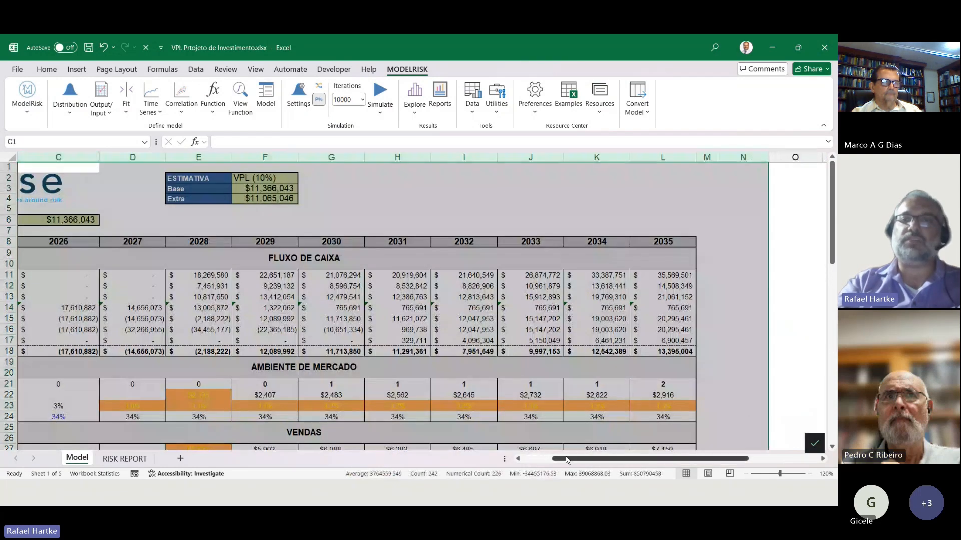
{"action": "left_click_drag", "start_coordinate": [567, 461], "coordinate": [537, 460]}
{"action": "scroll", "coordinate": [327, 359], "scroll_direction": "down", "scroll_amount": 5}
{"action": "scroll", "coordinate": [327, 359], "scroll_direction": "down", "scroll_amount": 2}
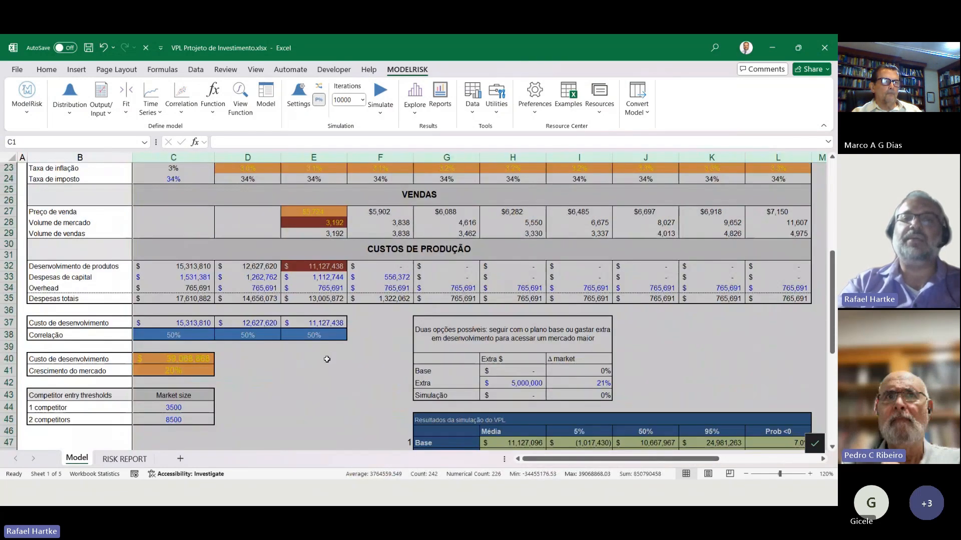
{"action": "left_click", "coordinate": [326, 359]}
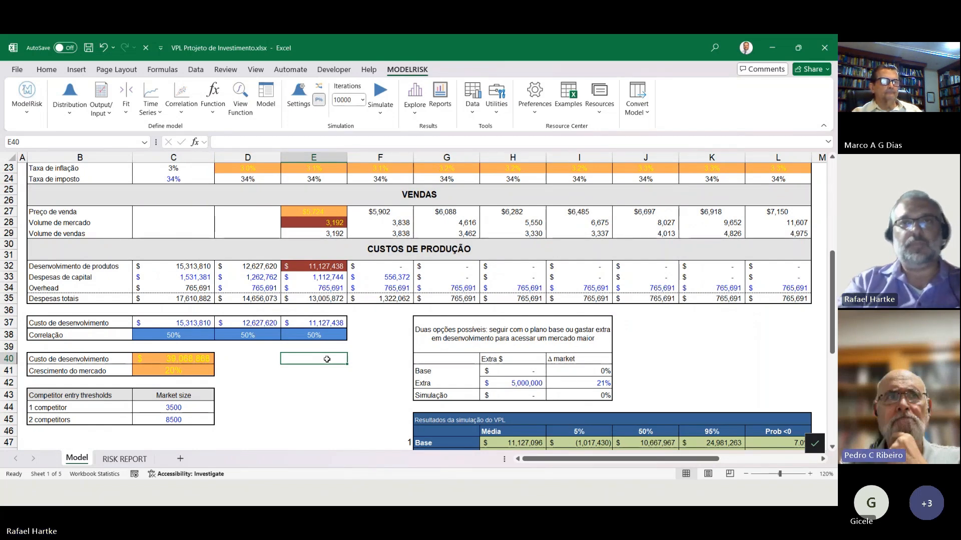
- Switch to the Teams meeting, check its participants list, and return to the Model sheet in Excel
{"action": "left_click", "coordinate": [518, 52]}
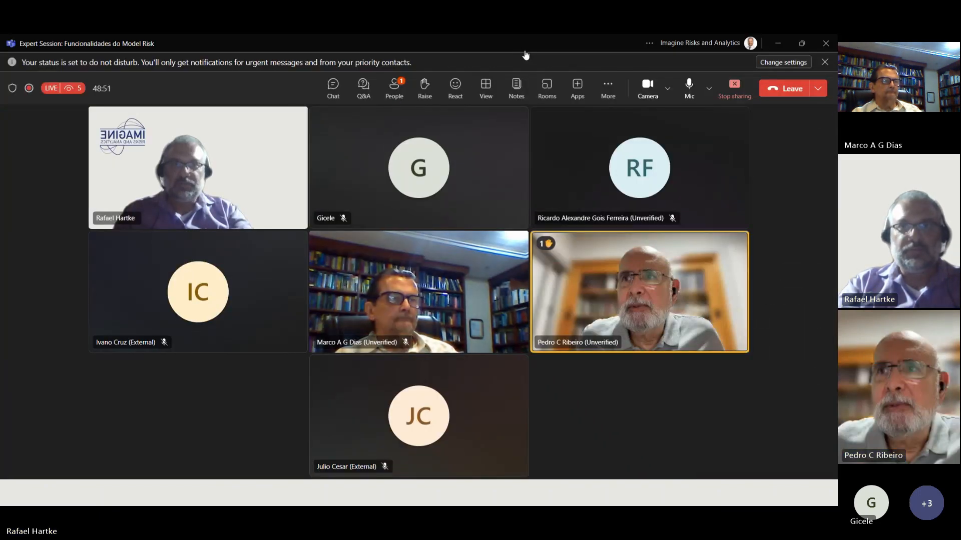
{"action": "left_click", "coordinate": [533, 67]}
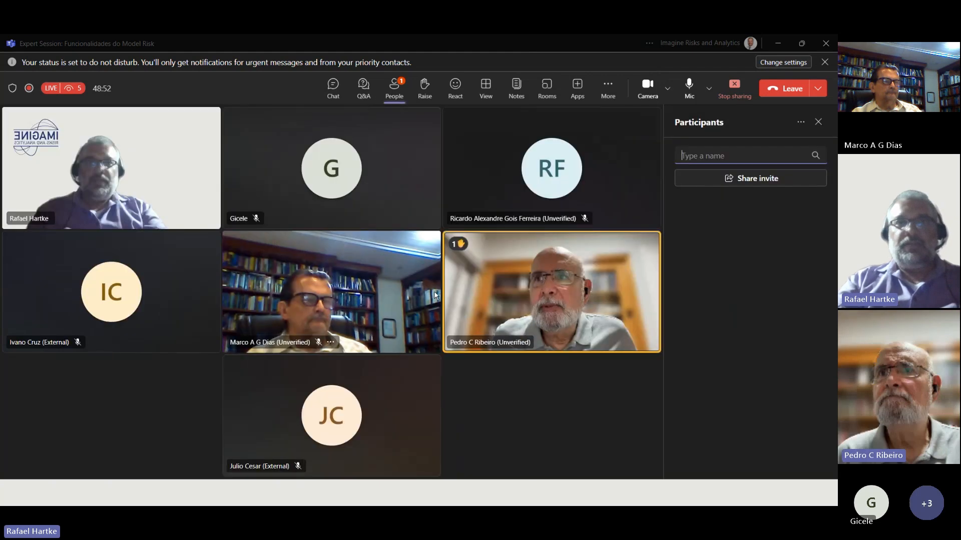
{"action": "left_click", "coordinate": [777, 44]}
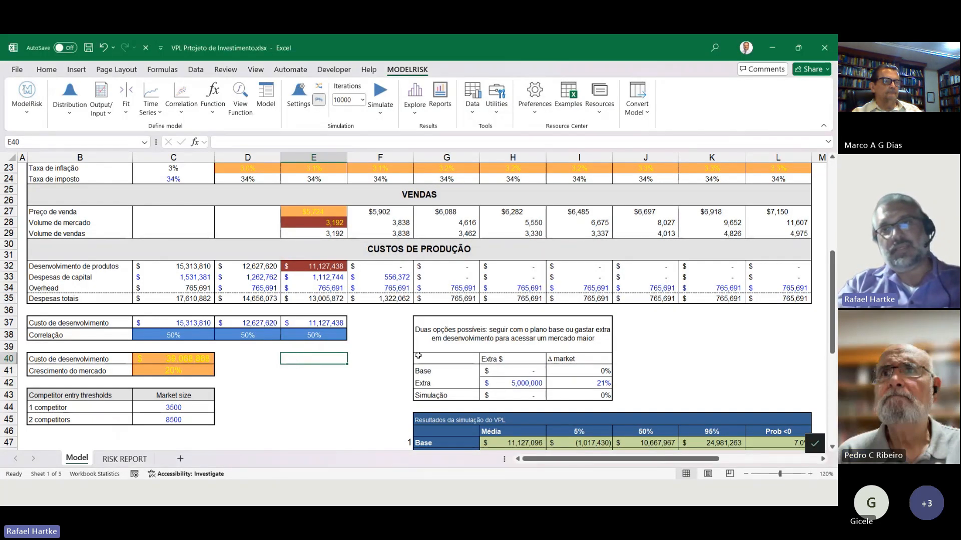
{"action": "key", "text": "super"}
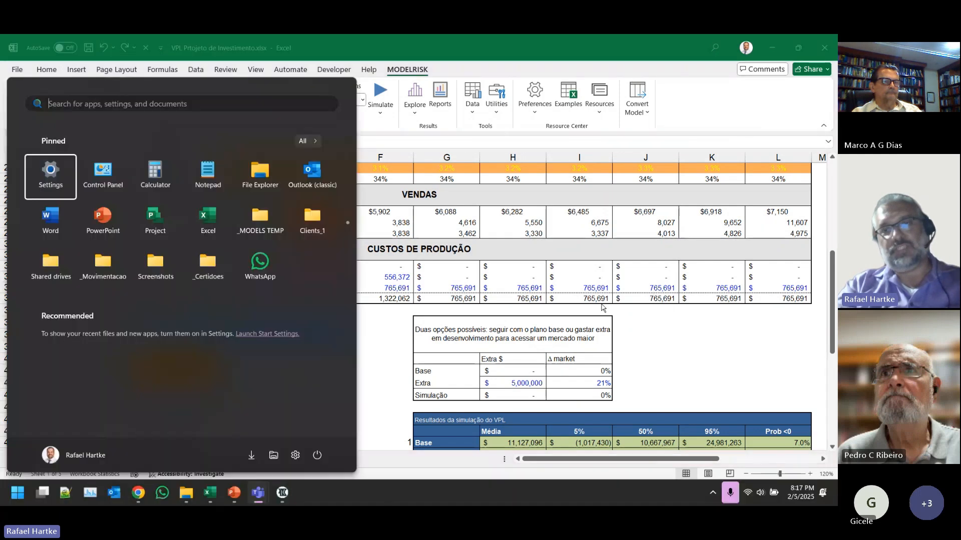
{"action": "key", "text": "super"}
{"action": "left_click", "coordinate": [325, 366]}
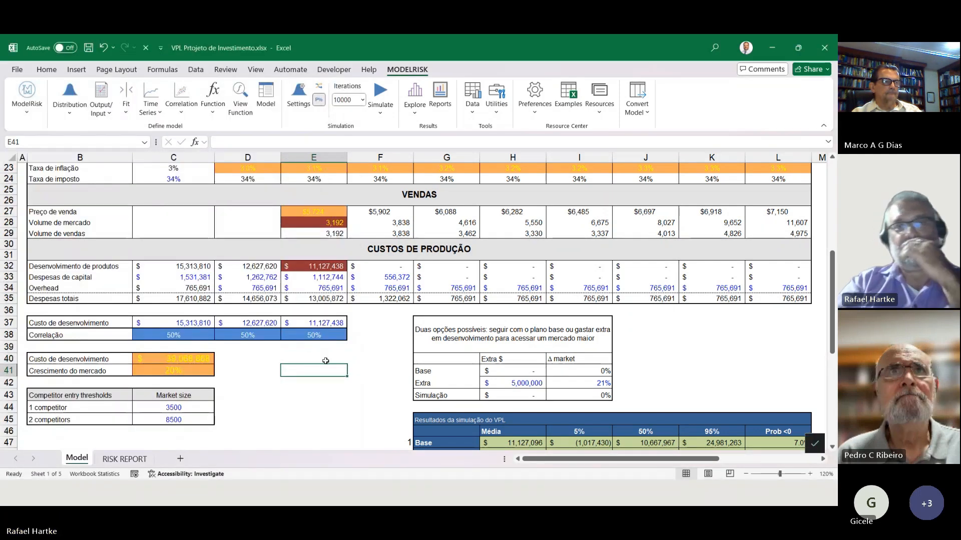
- Clear the correlation values in the Correlação row, cells C38:E38
{"action": "left_click", "coordinate": [232, 358]}
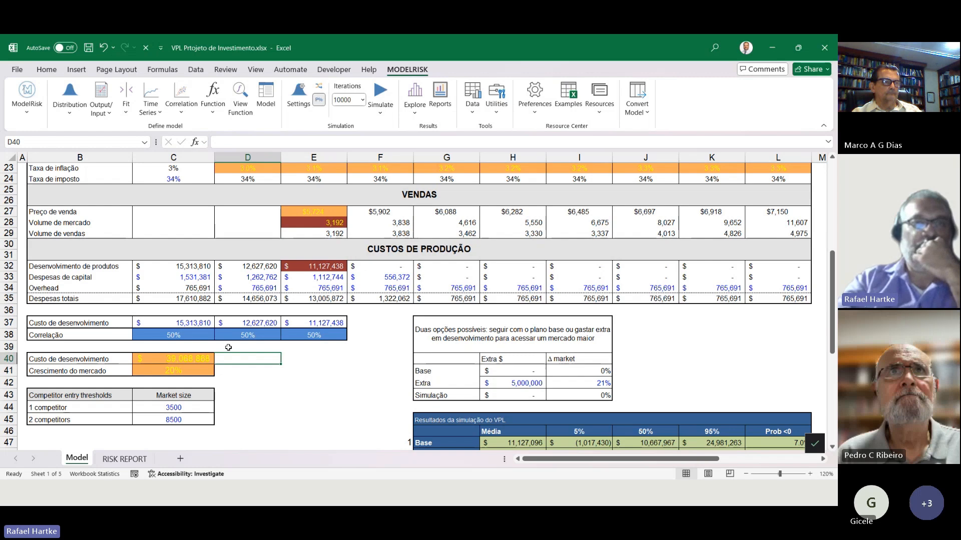
{"action": "left_click", "coordinate": [306, 409]}
{"action": "left_click_drag", "start_coordinate": [170, 335], "coordinate": [331, 335]}
{"action": "key", "text": "Delete"}
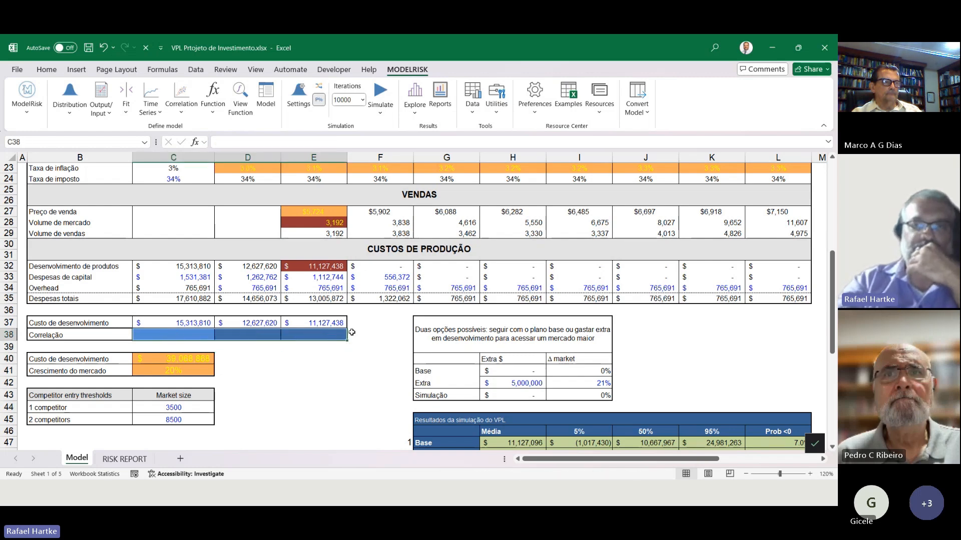
- Remove the correlation cell reference from the VosePERT formulas in C37, D37 and E37, keeping only their three cost parameters
{"action": "double_click", "coordinate": [197, 323]}
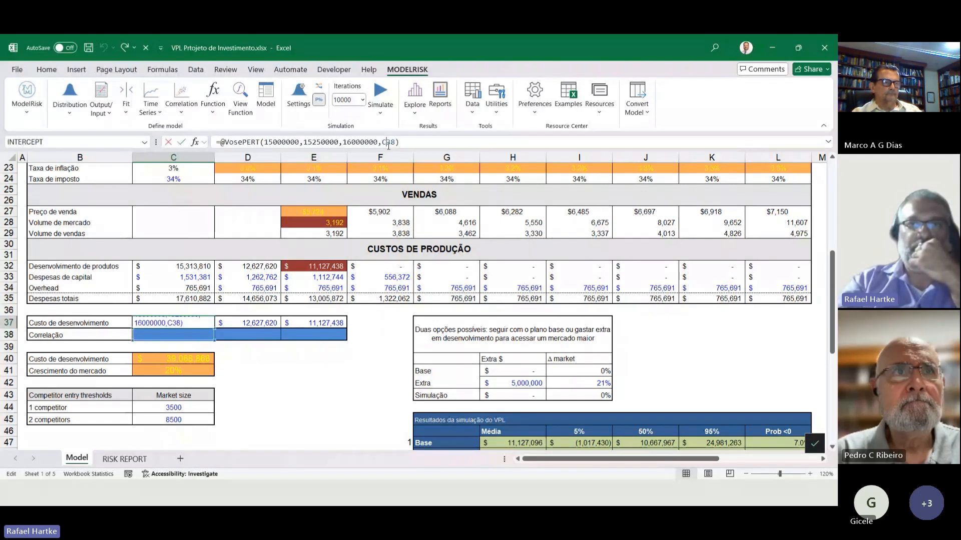
{"action": "key", "text": "Tab"}
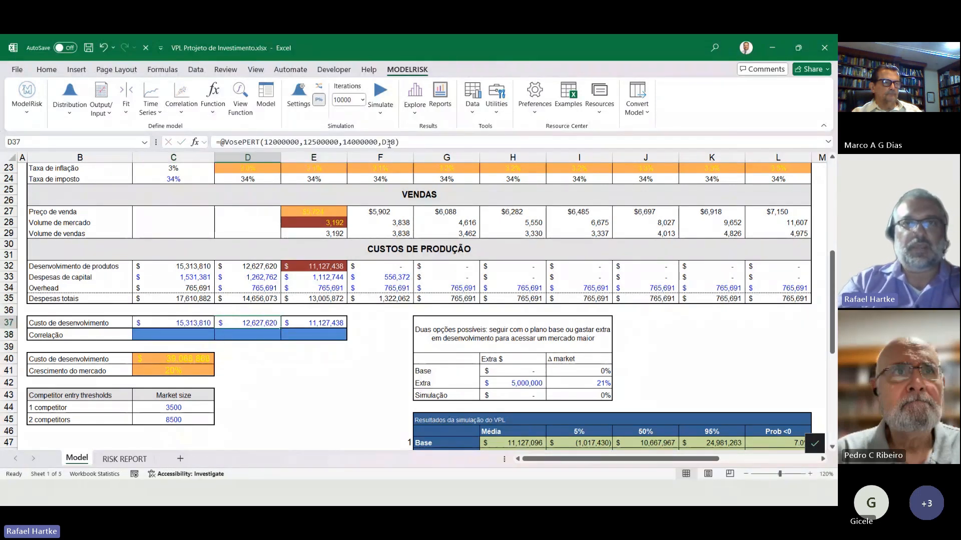
{"action": "left_click", "coordinate": [389, 142]}
{"action": "key", "text": "Return"}
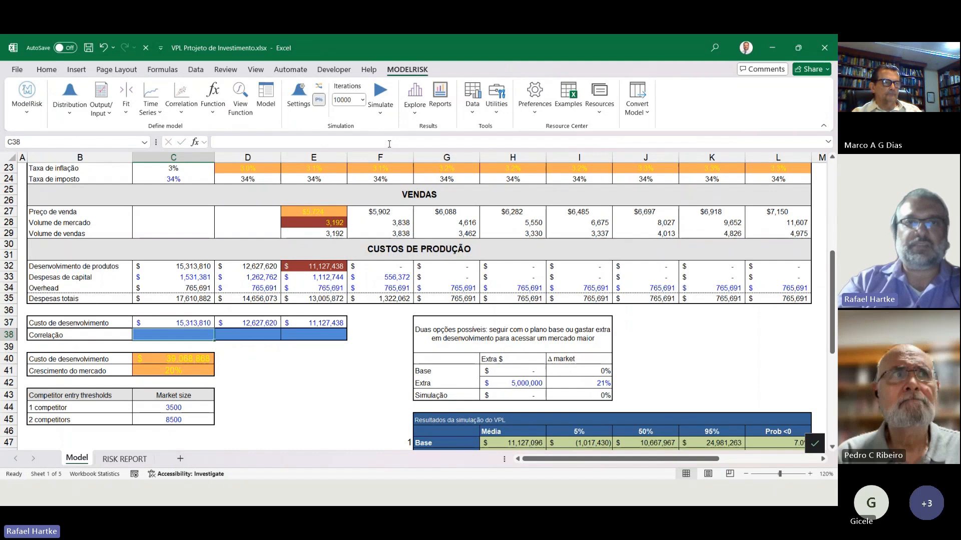
{"action": "left_click", "coordinate": [239, 324]}
{"action": "left_click", "coordinate": [202, 324]}
{"action": "left_click", "coordinate": [242, 323]}
{"action": "left_click", "coordinate": [314, 322]}
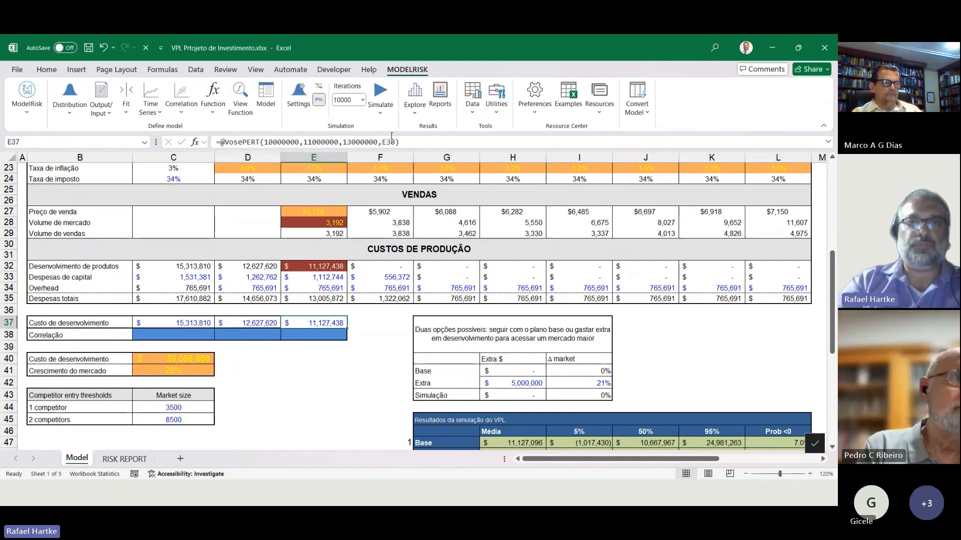
{"action": "double_click", "coordinate": [388, 143]}
{"action": "key", "text": "Return"}
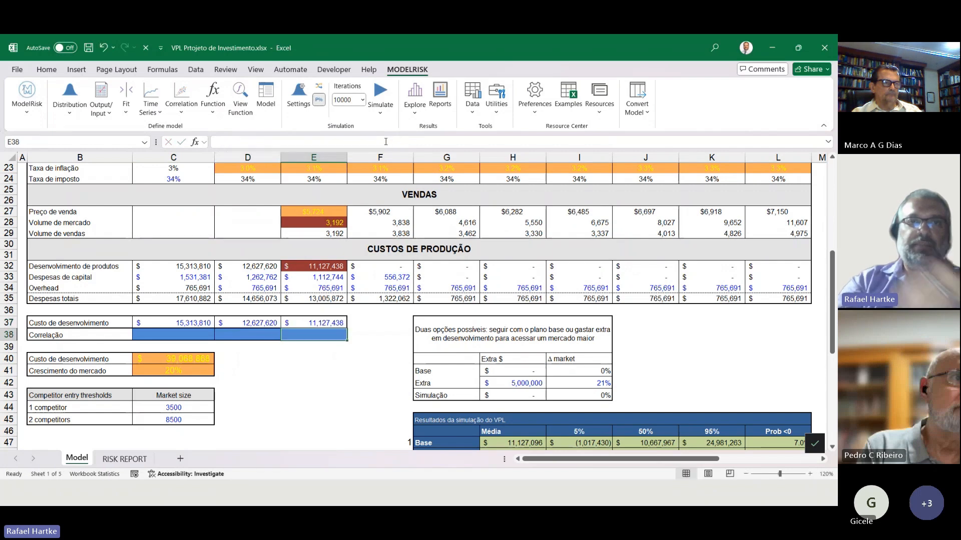
- Format the Custo de desenvolvimento row B37:E37 with a dark red fill and bold white text
{"action": "left_click_drag", "start_coordinate": [60, 323], "coordinate": [321, 322]}
{"action": "left_click", "coordinate": [46, 69]}
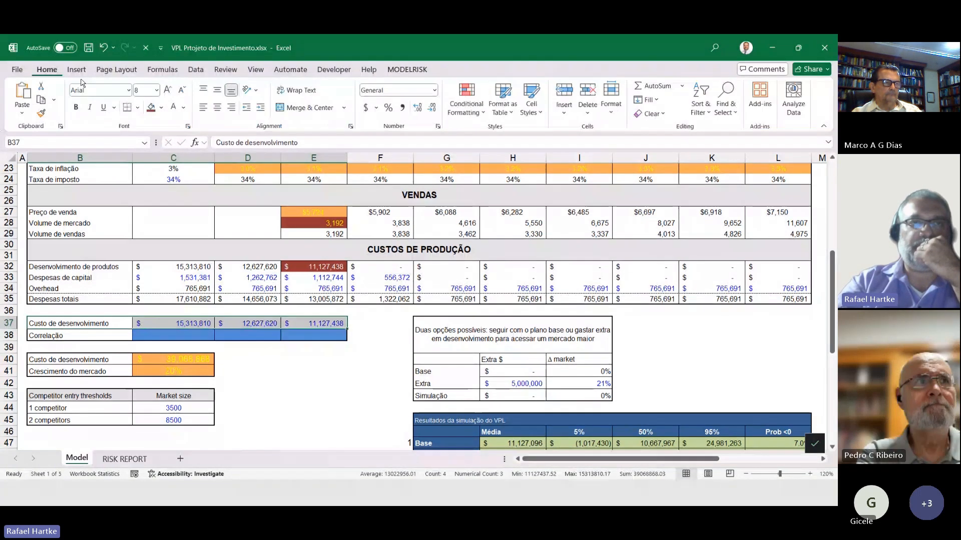
{"action": "left_click", "coordinate": [150, 107]}
{"action": "left_click", "coordinate": [178, 106]}
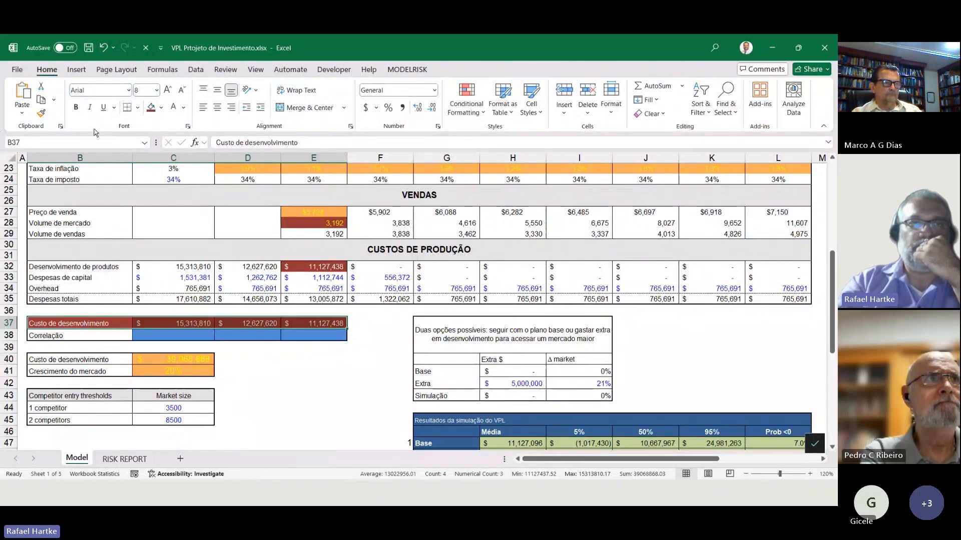
{"action": "left_click", "coordinate": [75, 108]}
- Check the VosePERT formulas of the development cost cells C37:E37 with the ModelRisk tools displayed
{"action": "left_click", "coordinate": [190, 325]}
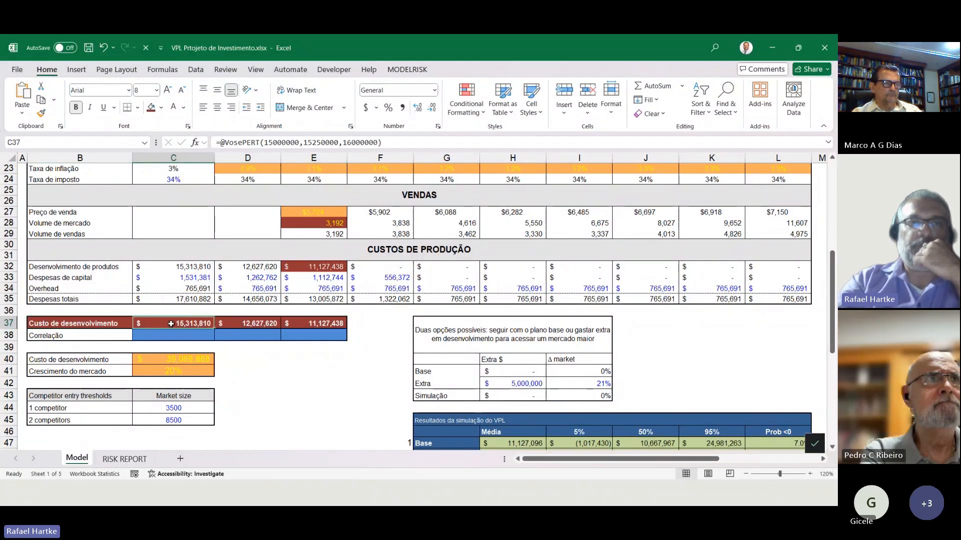
{"action": "left_click", "coordinate": [409, 71]}
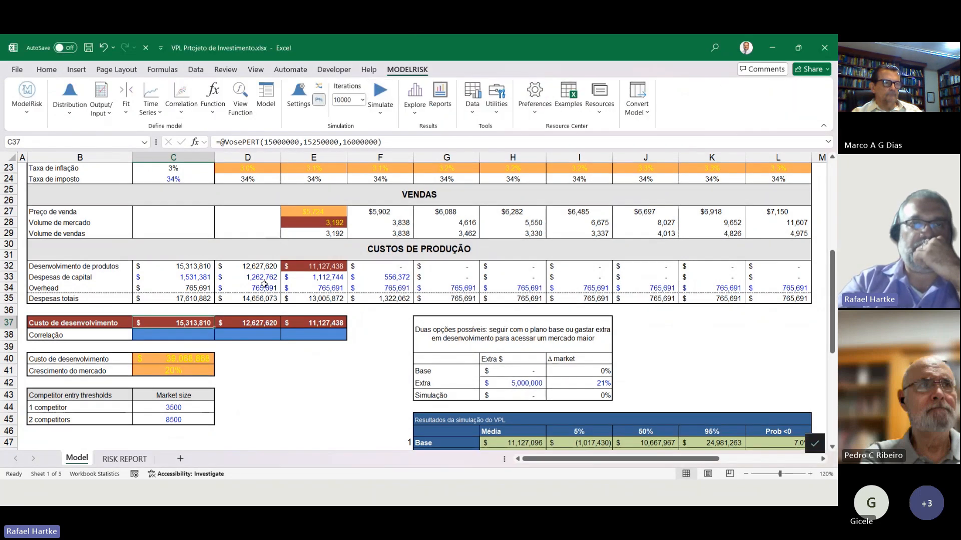
{"action": "left_click", "coordinate": [269, 324]}
{"action": "left_click", "coordinate": [335, 324]}
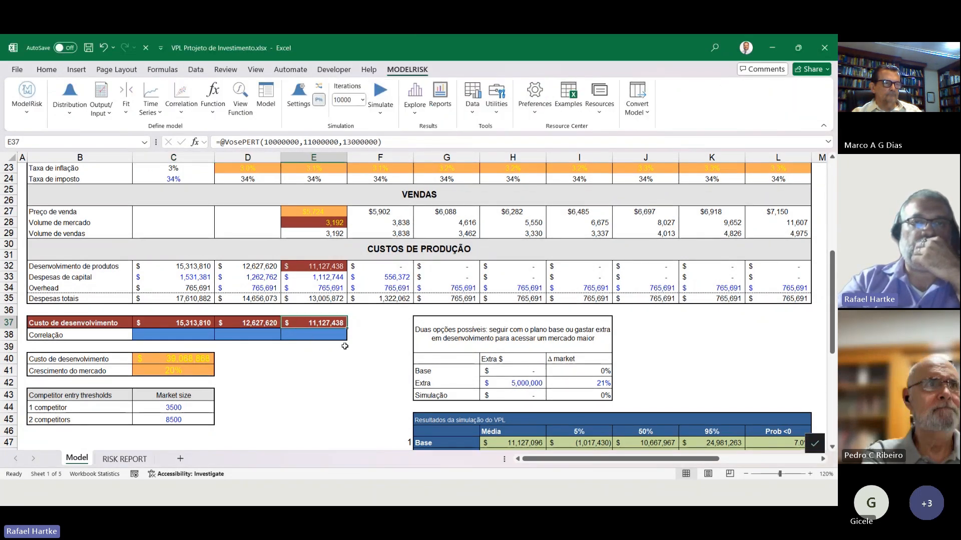
{"action": "left_click_drag", "start_coordinate": [54, 323], "coordinate": [325, 324]}
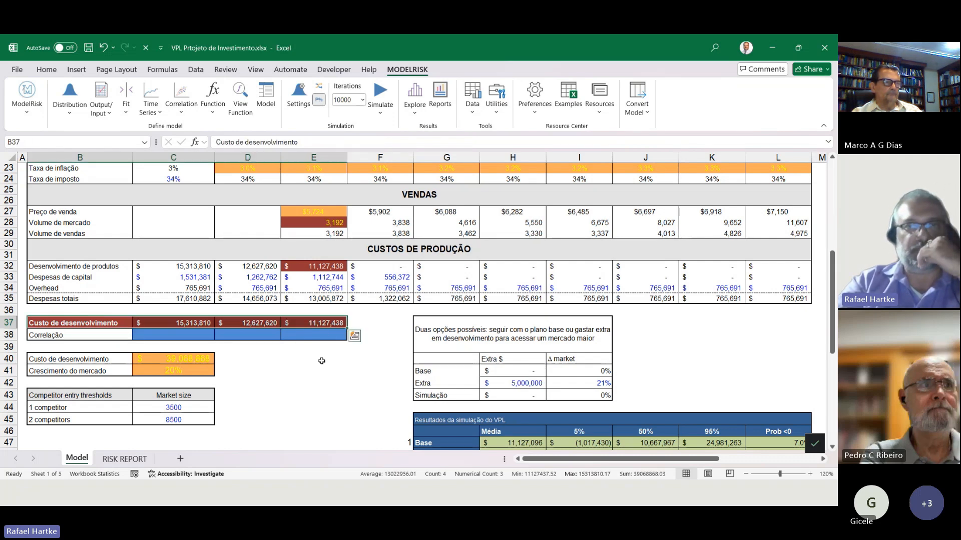
{"action": "left_click", "coordinate": [322, 361]}
{"action": "left_click_drag", "start_coordinate": [167, 323], "coordinate": [311, 320]}
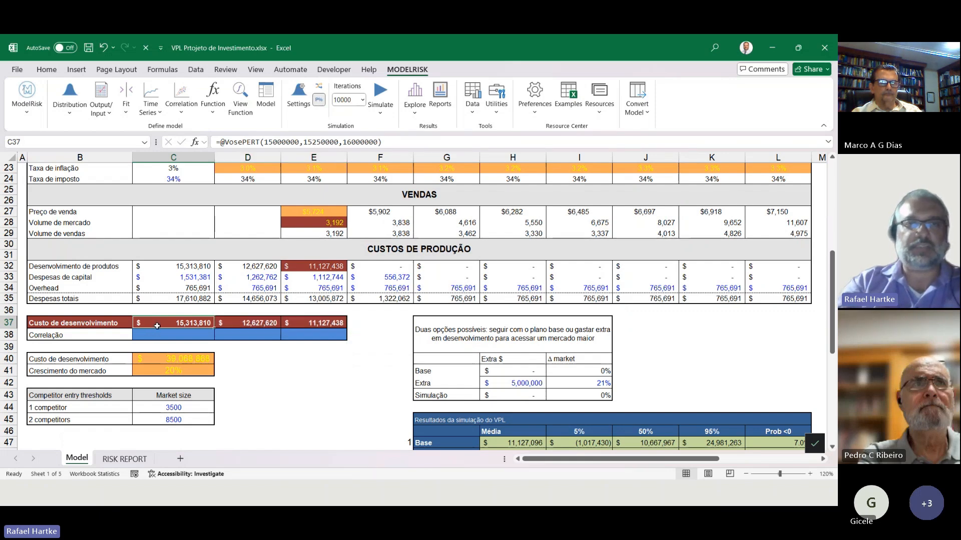
- Compare the minimum, mode and maximum cost parameters in the VosePERT formulas of cells C37, D37 and E37
{"action": "double_click", "coordinate": [174, 323]}
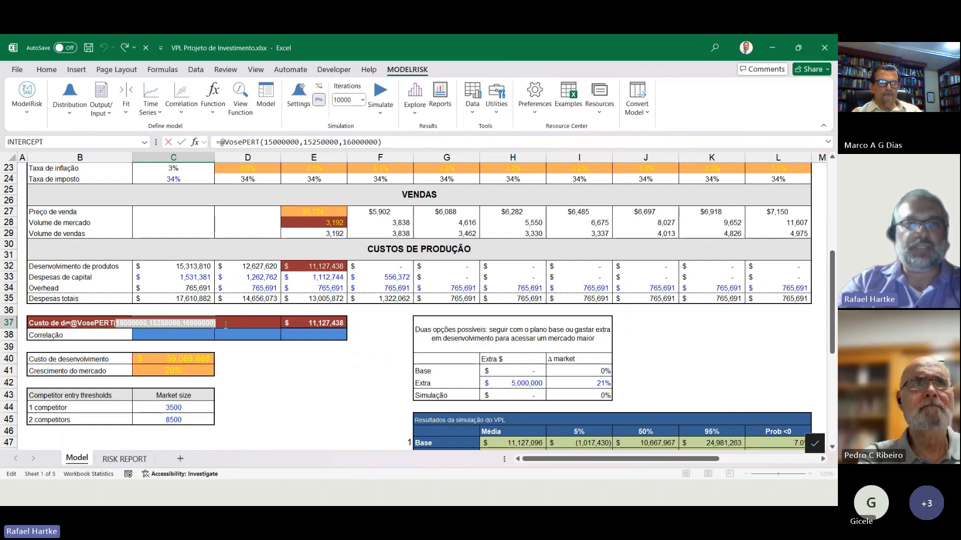
{"action": "key", "text": "Escape"}
{"action": "left_click", "coordinate": [224, 324]}
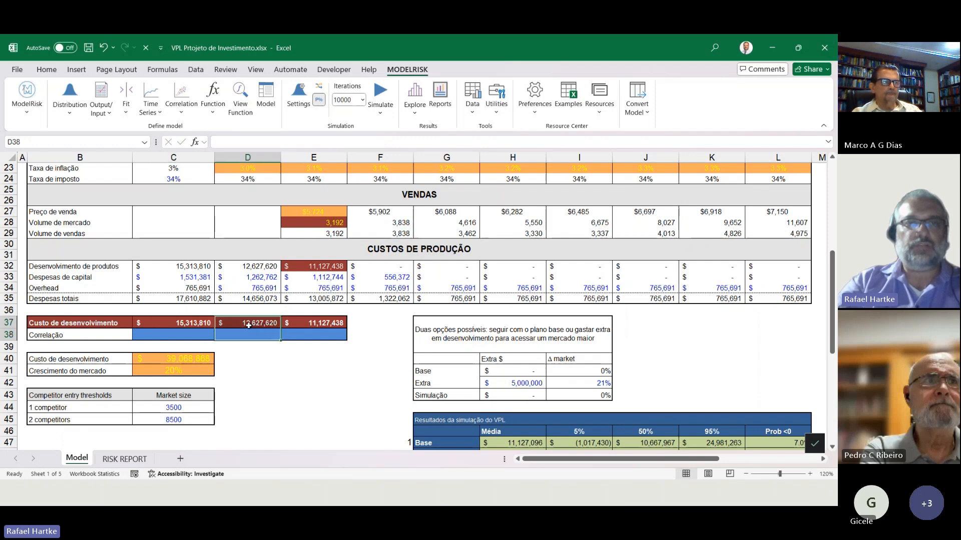
{"action": "double_click", "coordinate": [224, 324]}
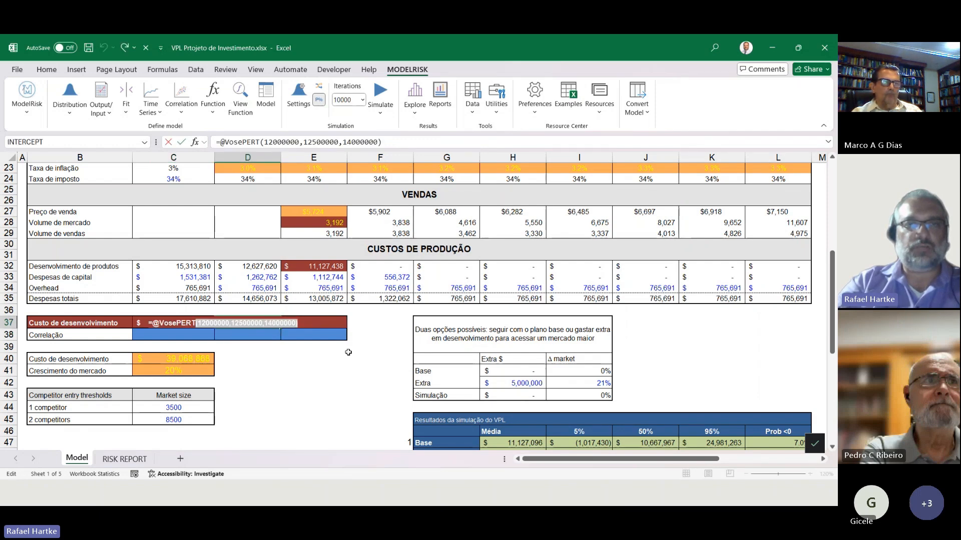
{"action": "key", "text": "ctrl+Return"}
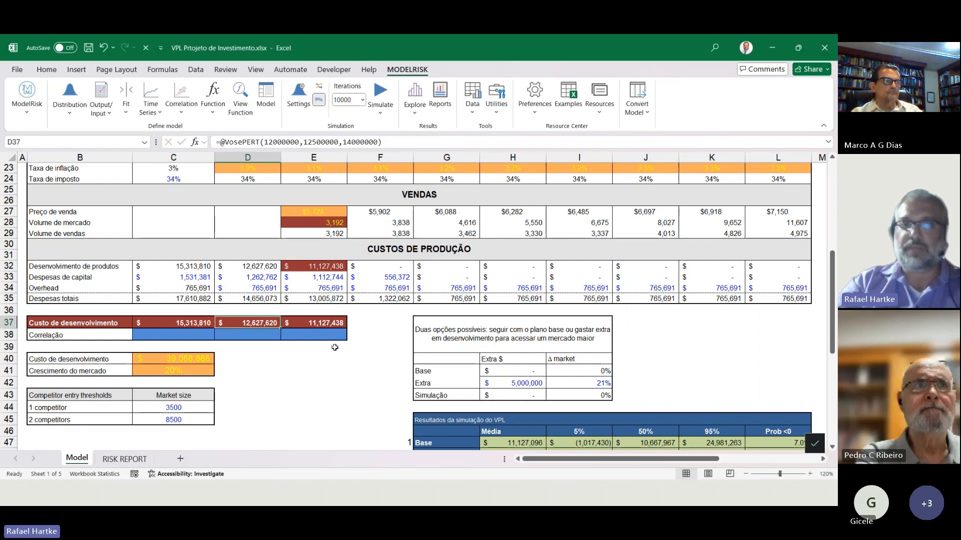
{"action": "double_click", "coordinate": [159, 323]}
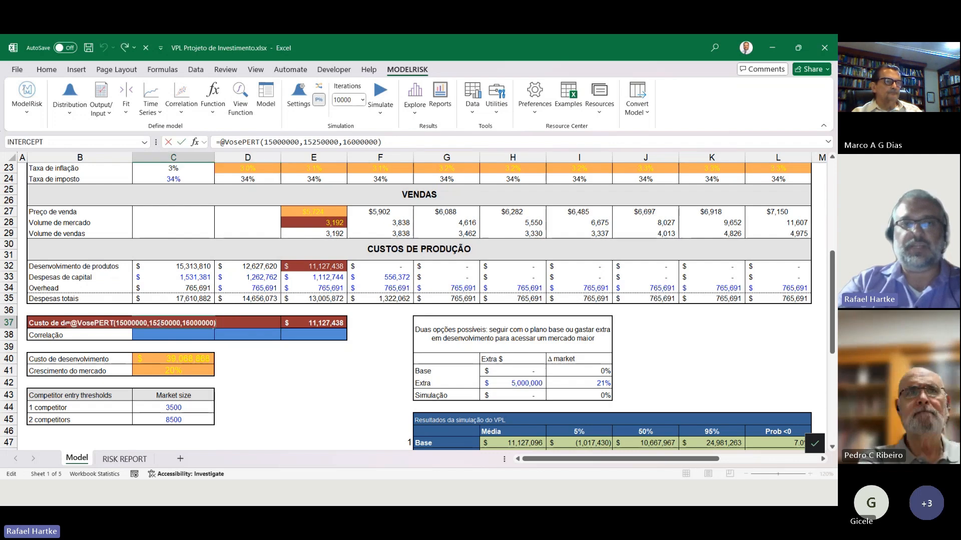
{"action": "key", "text": "ctrl+Return"}
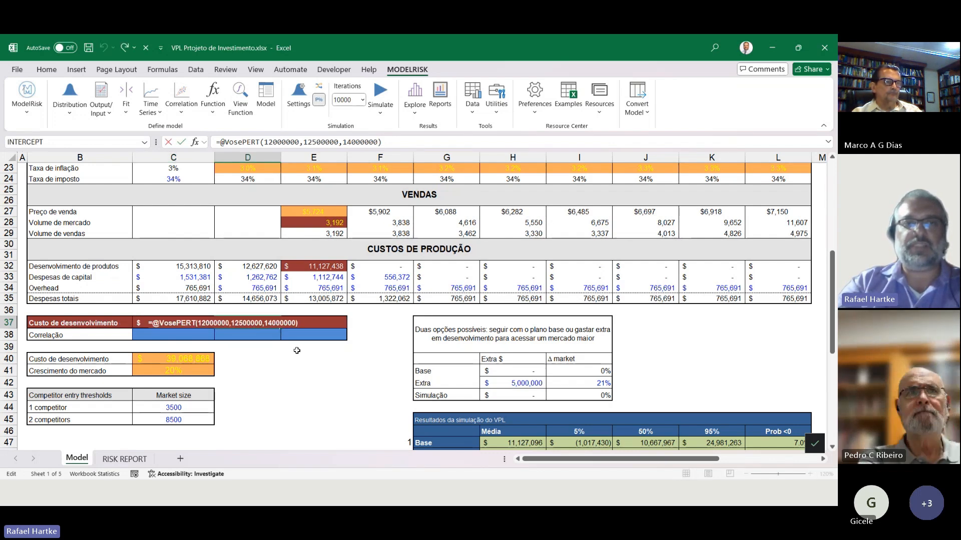
{"action": "left_click_drag", "start_coordinate": [318, 311], "coordinate": [317, 323]}
{"action": "double_click", "coordinate": [317, 322]}
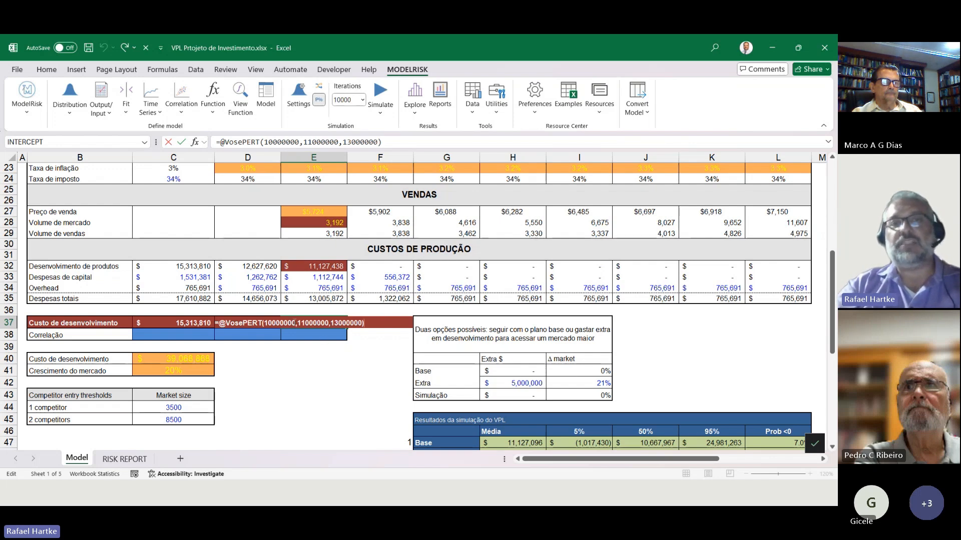
{"action": "key", "text": "Return"}
{"action": "left_click_drag", "start_coordinate": [80, 323], "coordinate": [311, 317]}
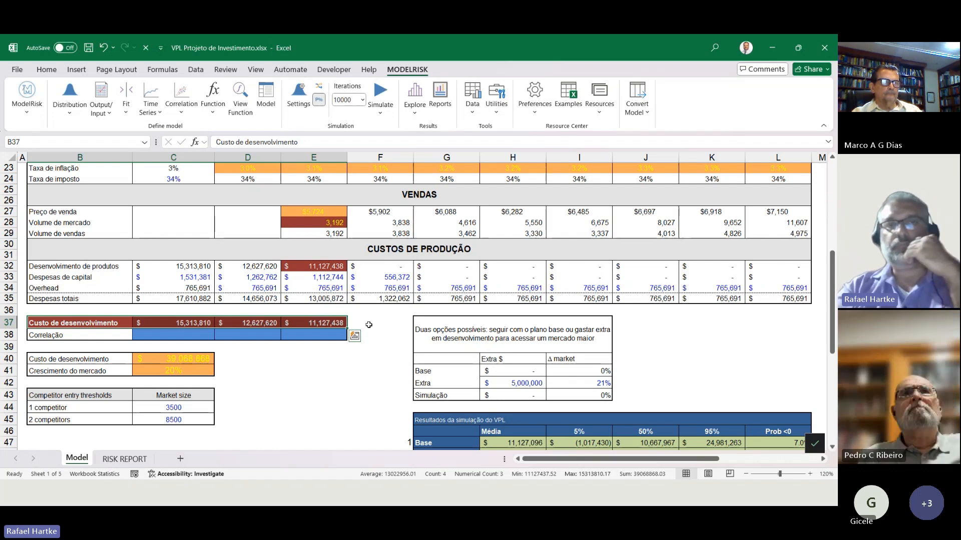
{"action": "left_click", "coordinate": [369, 325]}
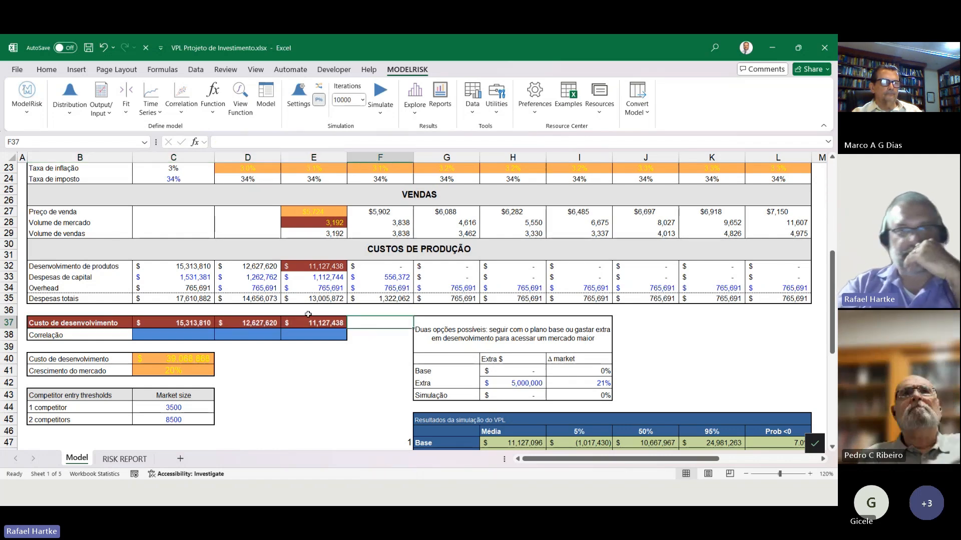
{"action": "left_click", "coordinate": [116, 322]}
{"action": "left_click_drag", "start_coordinate": [116, 322], "coordinate": [314, 330]}
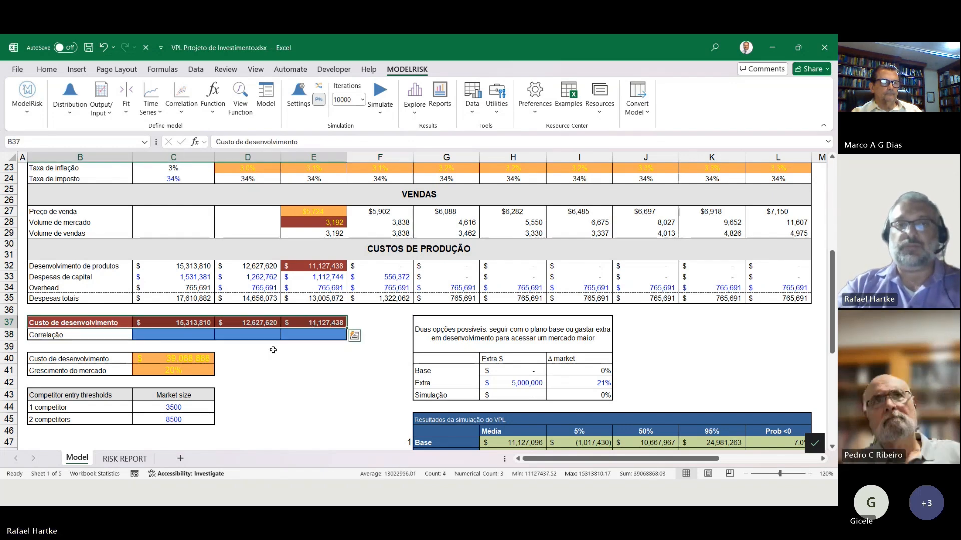
{"action": "left_click_drag", "start_coordinate": [173, 310], "coordinate": [175, 345]}
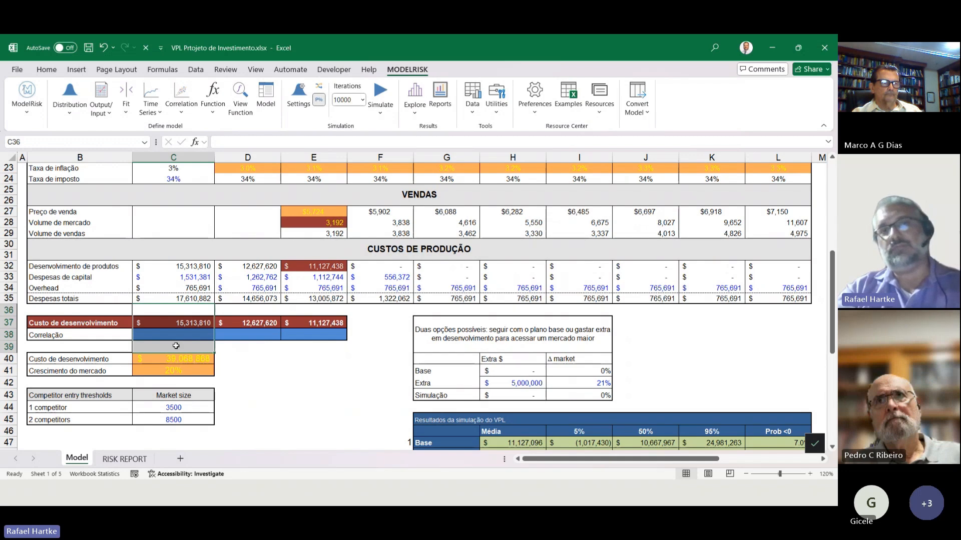
{"action": "left_click", "coordinate": [263, 313]}
{"action": "left_click_drag", "start_coordinate": [263, 313], "coordinate": [361, 357]}
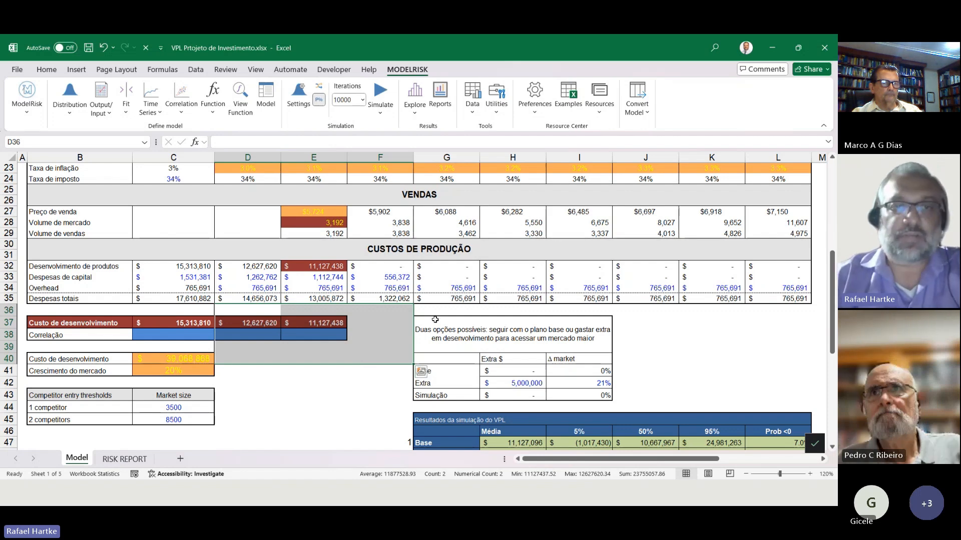
{"action": "left_click_drag", "start_coordinate": [91, 315], "coordinate": [338, 354]}
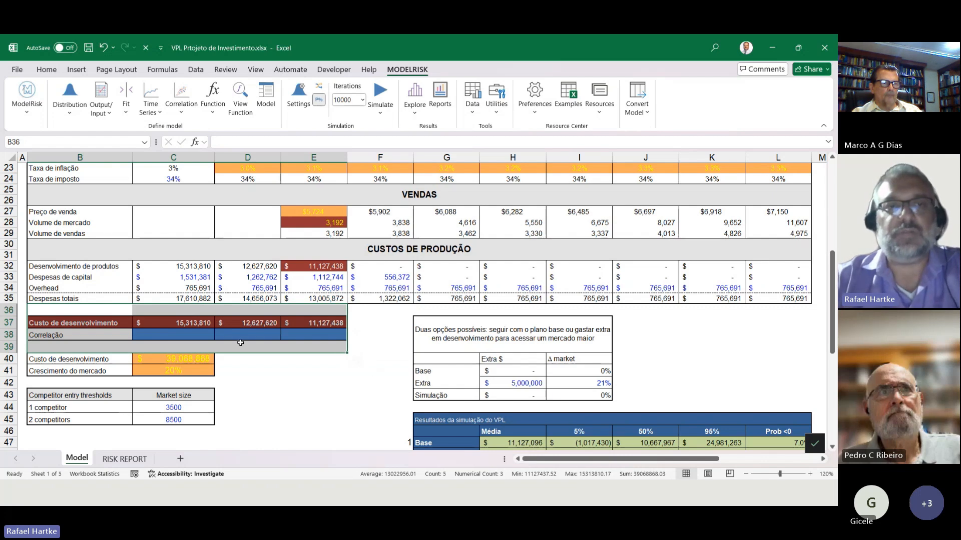
{"action": "left_click", "coordinate": [101, 313]}
{"action": "left_click_drag", "start_coordinate": [101, 312], "coordinate": [186, 347]}
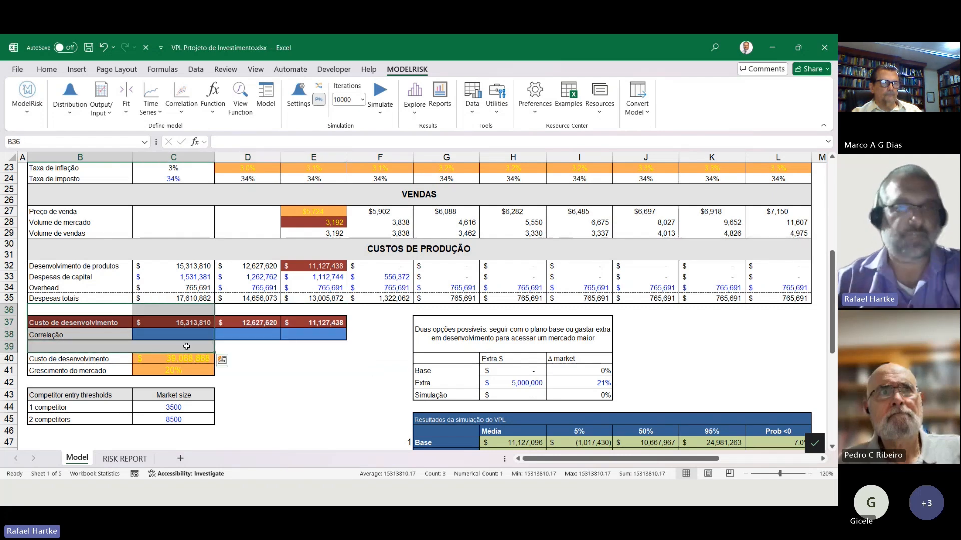
{"action": "left_click_drag", "start_coordinate": [223, 308], "coordinate": [329, 353]}
{"action": "left_click_drag", "start_coordinate": [329, 350], "coordinate": [335, 344]}
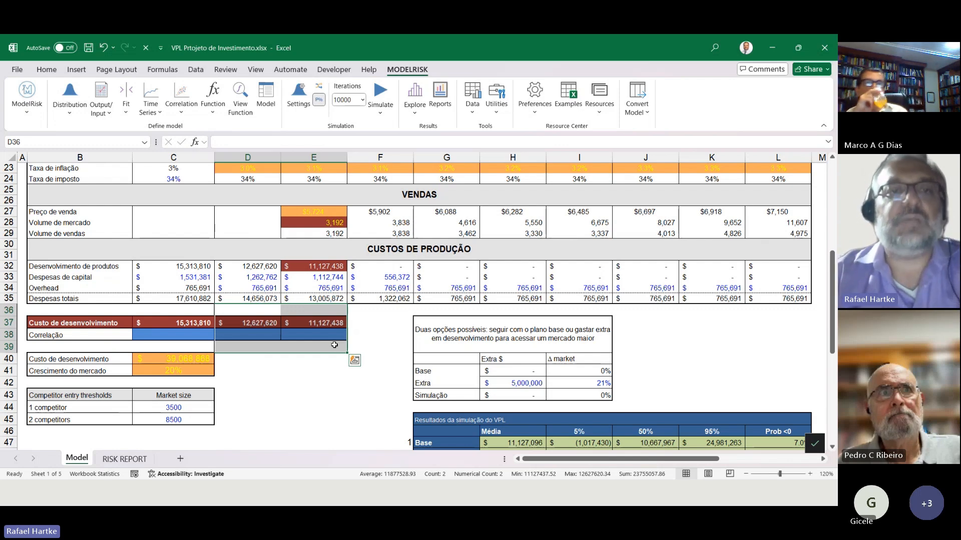
{"action": "left_click_drag", "start_coordinate": [60, 311], "coordinate": [346, 349]}
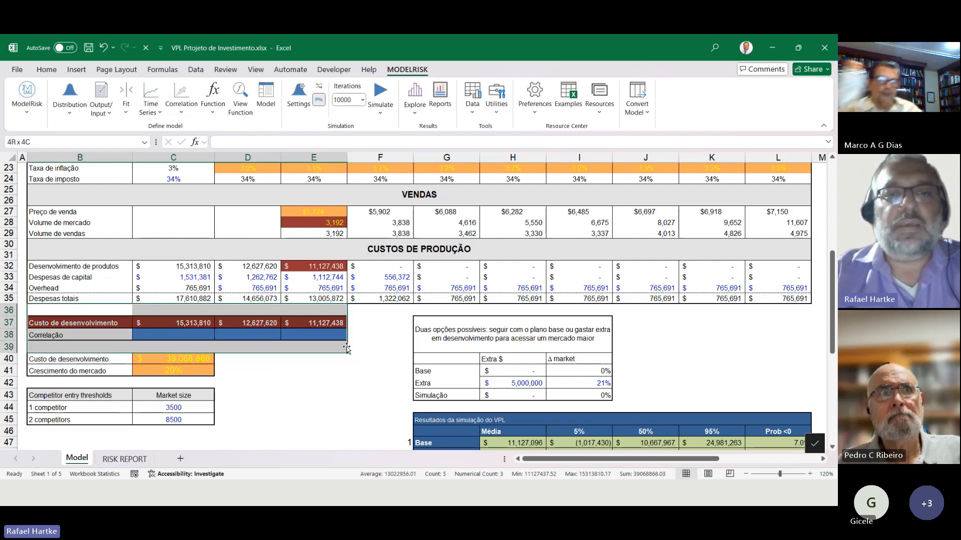
{"action": "left_click", "coordinate": [373, 348]}
{"action": "left_click_drag", "start_coordinate": [167, 323], "coordinate": [307, 323]}
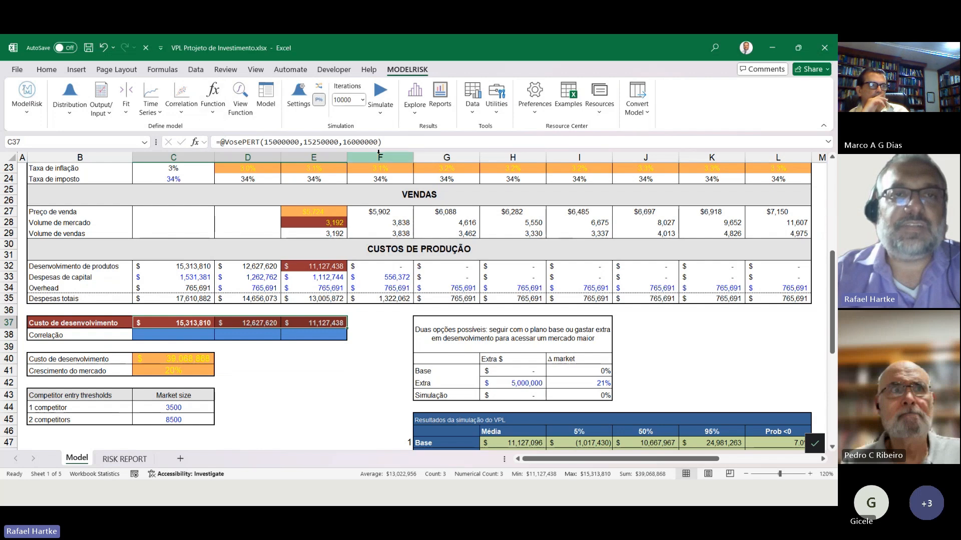
{"action": "left_click", "coordinate": [313, 415]}
- Review the VosePERT function arguments of cell C37, including the description of the optional U parameter
{"action": "left_click", "coordinate": [176, 321]}
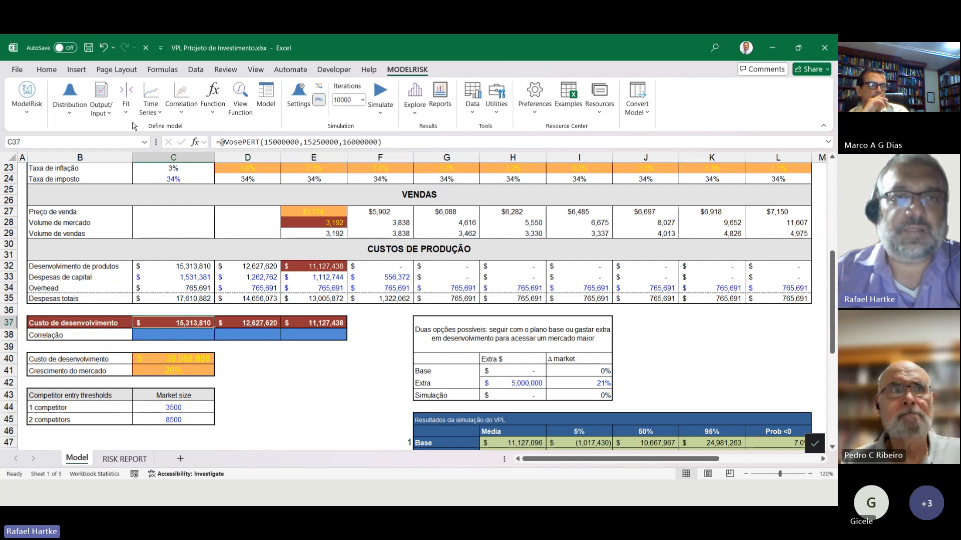
{"action": "left_click", "coordinate": [195, 141]}
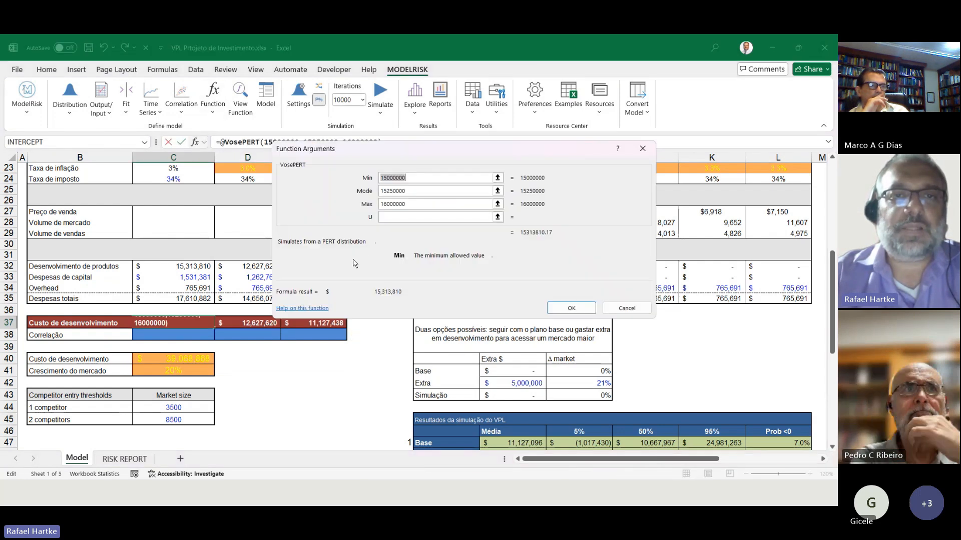
{"action": "left_click", "coordinate": [395, 216]}
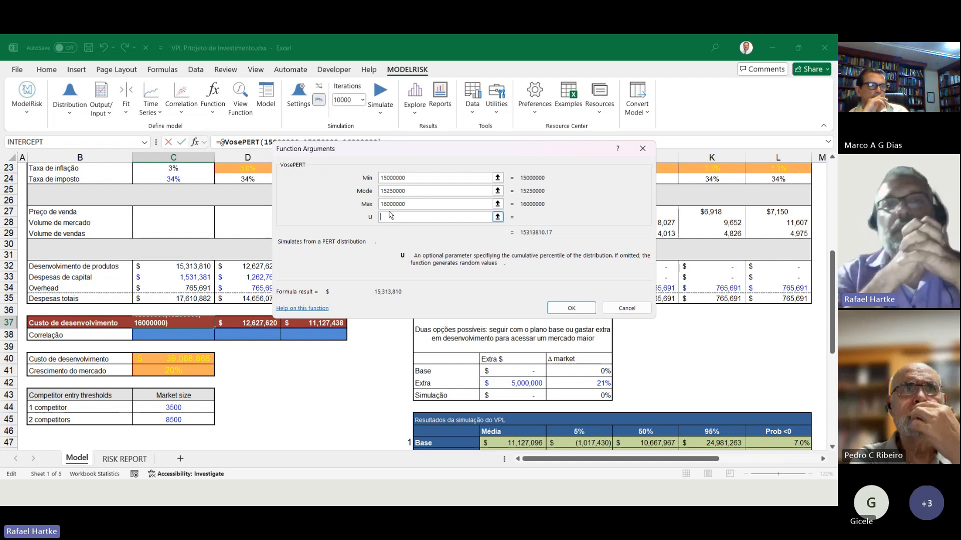
{"action": "key", "text": "Return"}
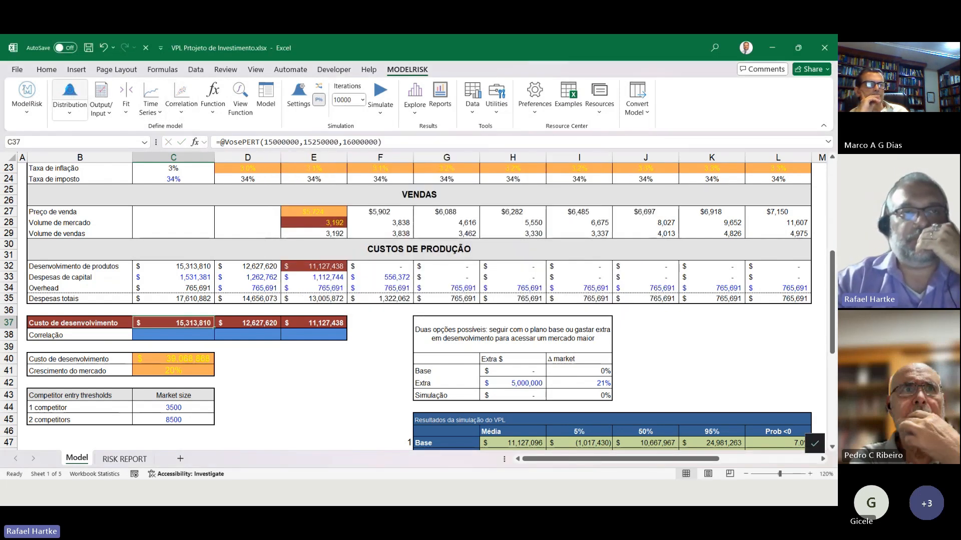
- Examine the density and cumulative curves of C37's PERT distribution in an enlarged distribution details view, then close it
{"action": "left_click", "coordinate": [69, 93]}
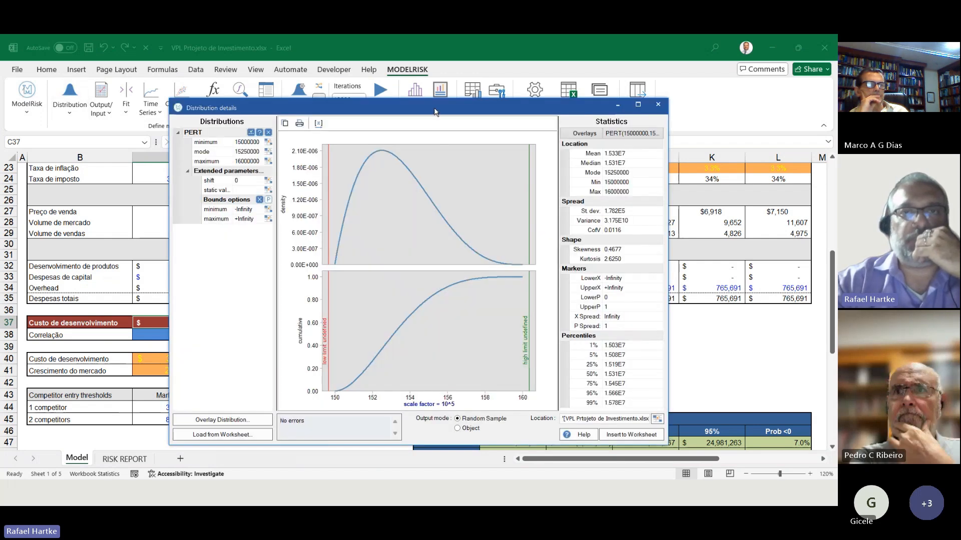
{"action": "double_click", "coordinate": [434, 111]}
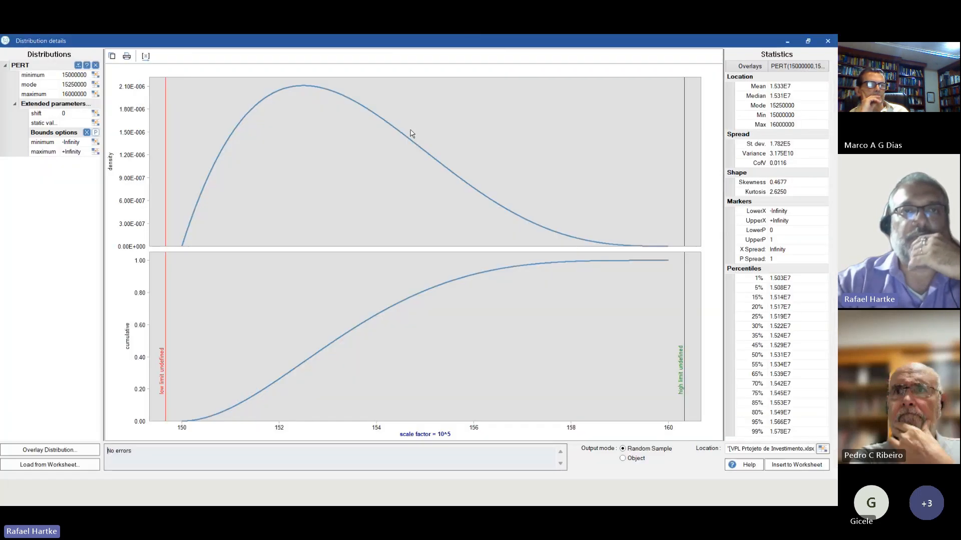
{"action": "left_click", "coordinate": [71, 85]}
{"action": "left_click", "coordinate": [70, 94]}
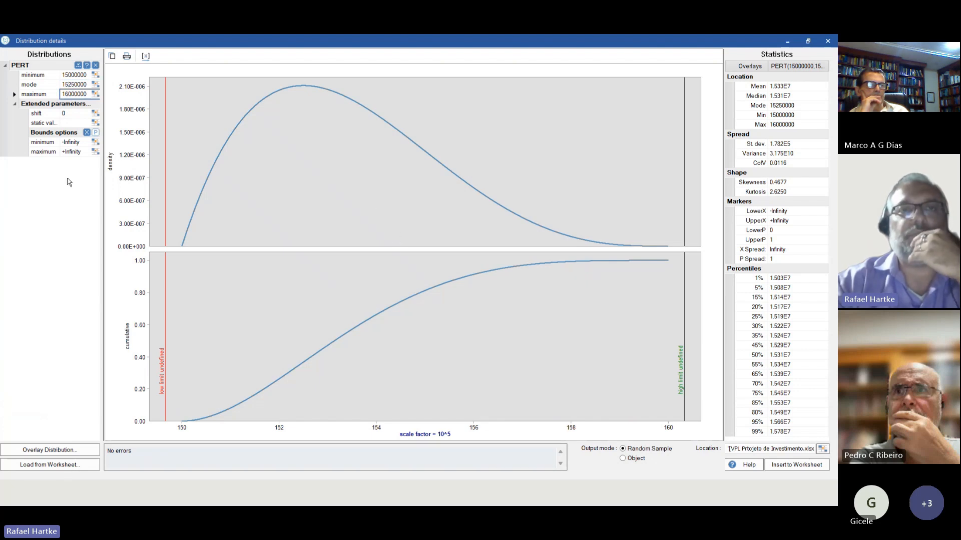
{"action": "key", "text": "ctrl"}
{"action": "key", "text": "ctrl"}
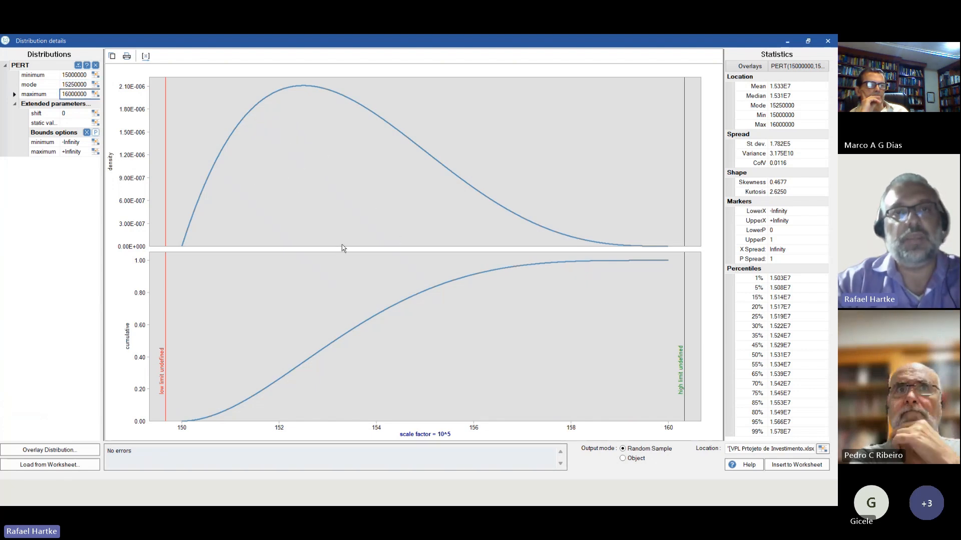
{"action": "key", "text": "ctrl"}
{"action": "key", "text": "ctrl"}
{"action": "key", "text": "ctrl"}
{"action": "key", "text": "ctrl"}
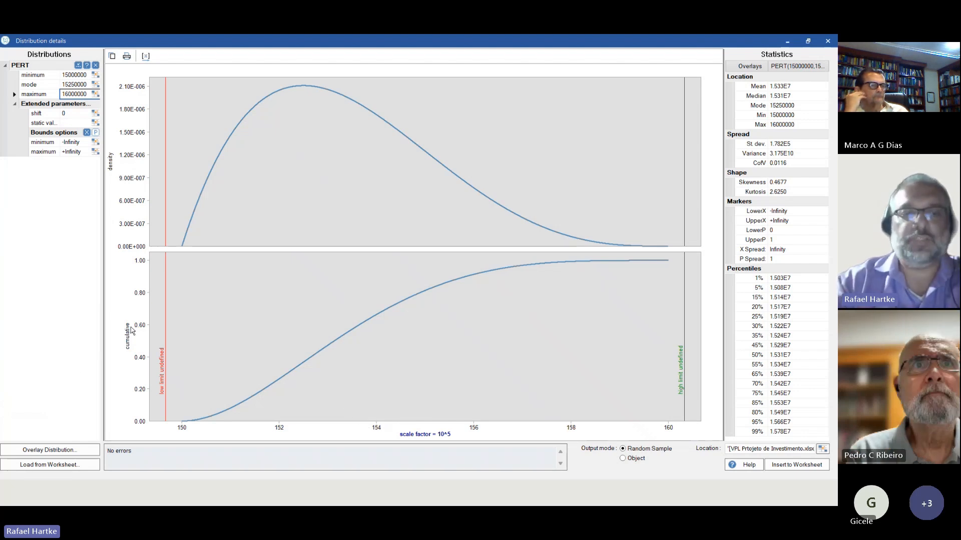
{"action": "key", "text": "ctrl"}
{"action": "key", "text": "ctrl"}
{"action": "key", "text": "ctrl"}
{"action": "key", "text": "ctrl"}
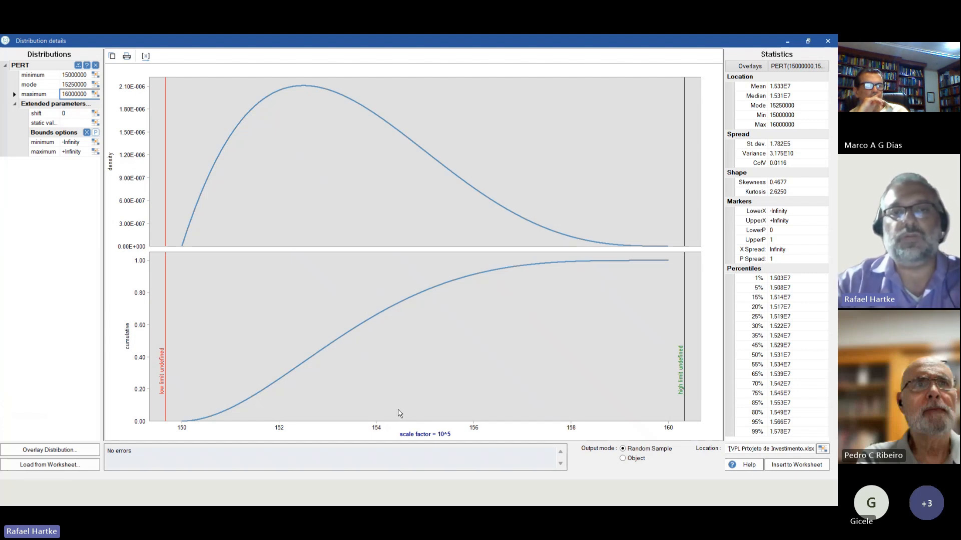
{"action": "key", "text": "ctrl"}
{"action": "left_click", "coordinate": [81, 75]}
{"action": "left_click", "coordinate": [80, 103]}
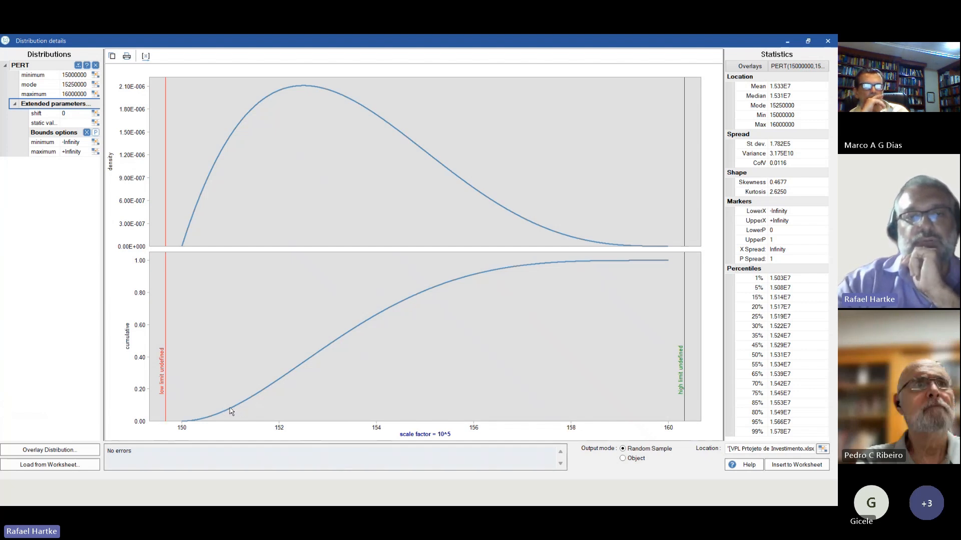
{"action": "key", "text": "ctrl"}
{"action": "key", "text": "ctrl"}
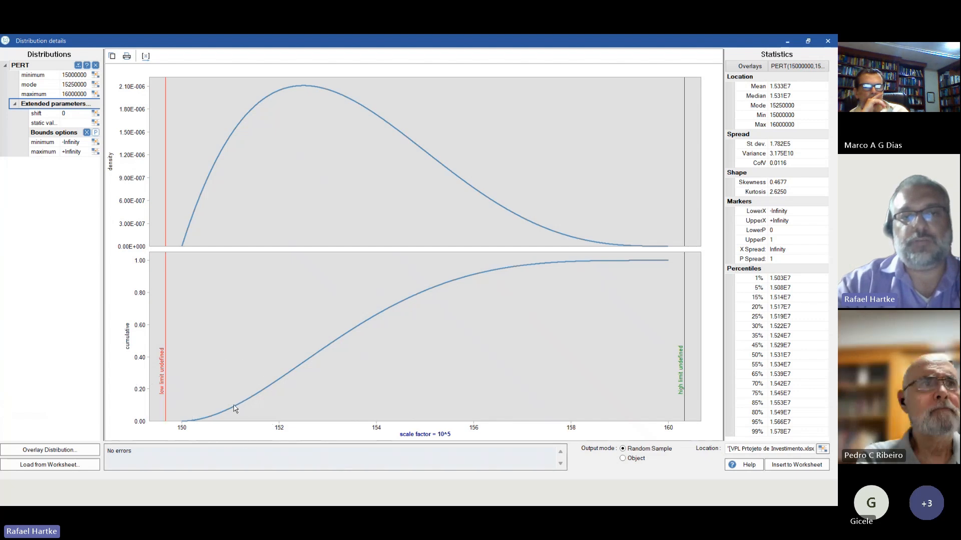
{"action": "key", "text": "ctrl"}
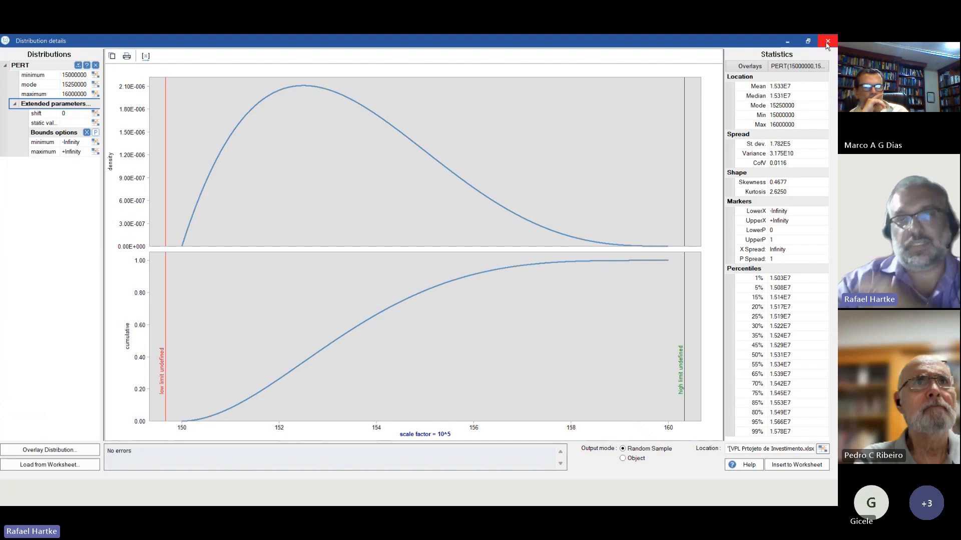
{"action": "key", "text": "ctrl"}
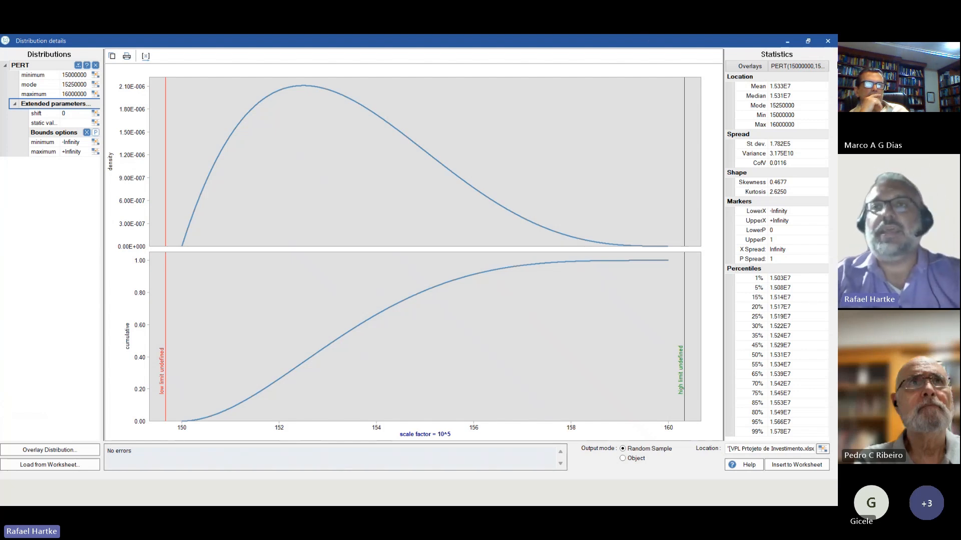
{"action": "left_click", "coordinate": [828, 42]}
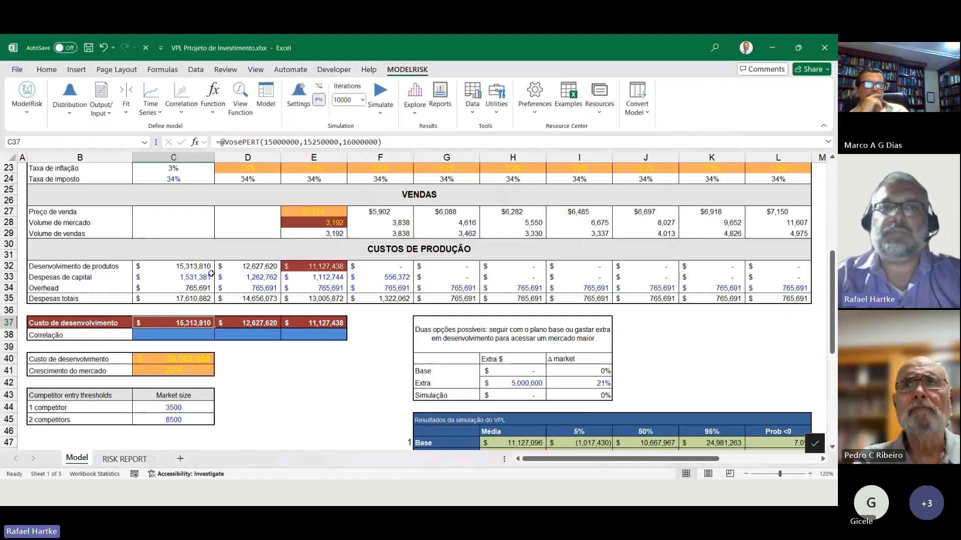
- Set the U percentile argument of the VosePERT function in cell C37 to 0.99
{"action": "left_click", "coordinate": [198, 142]}
{"action": "left_click", "coordinate": [403, 216]}
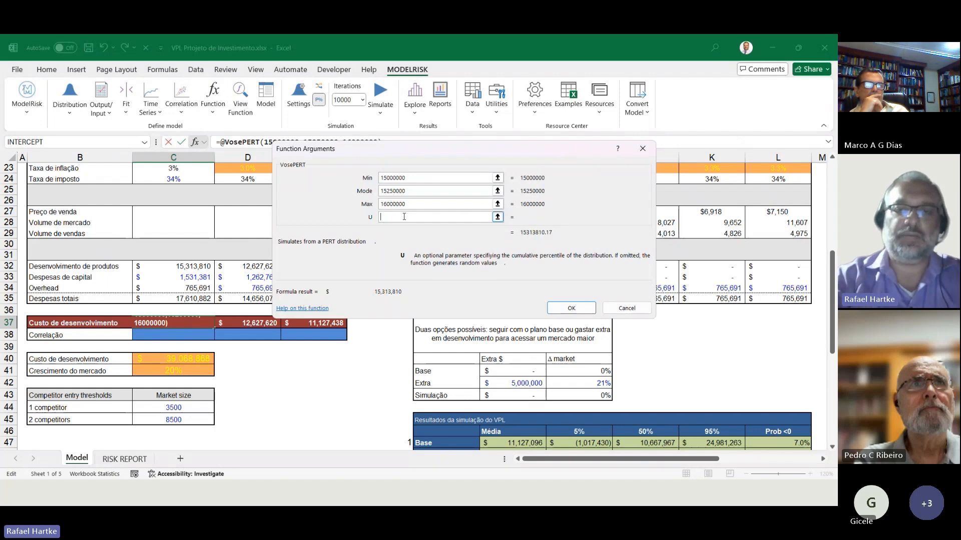
{"action": "type", "text": "0.99"}
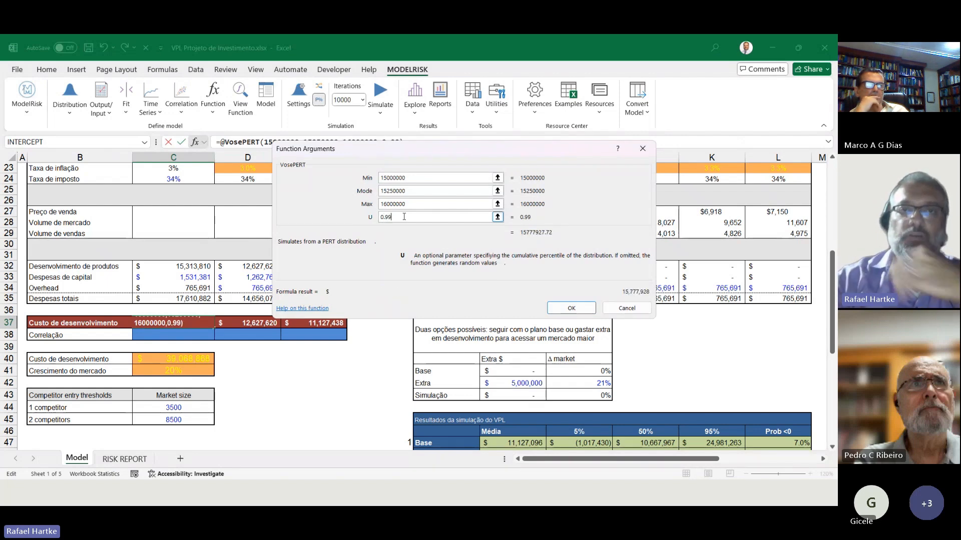
{"action": "left_click", "coordinate": [570, 307]}
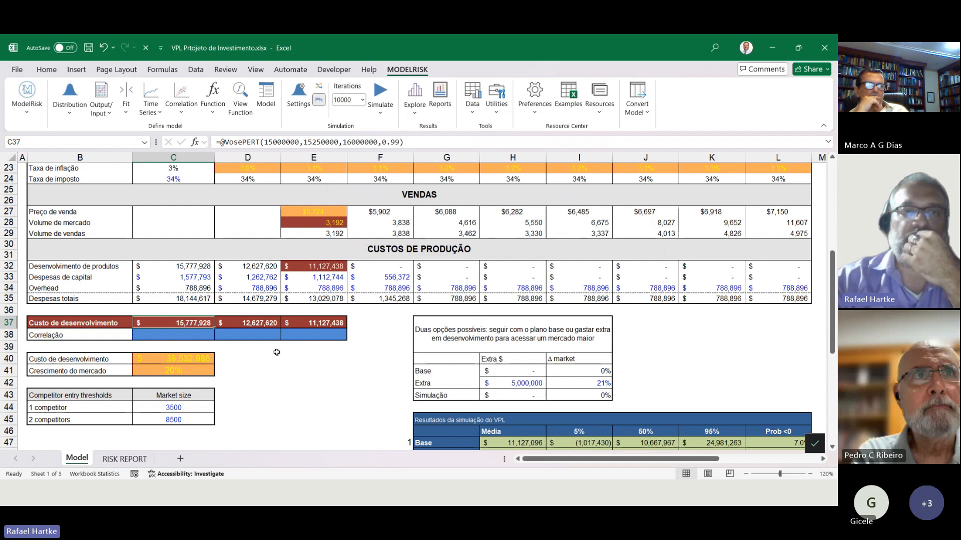
- Set the U percentile argument of the VosePERT function in cell C37 to 0.01
{"action": "double_click", "coordinate": [401, 142]}
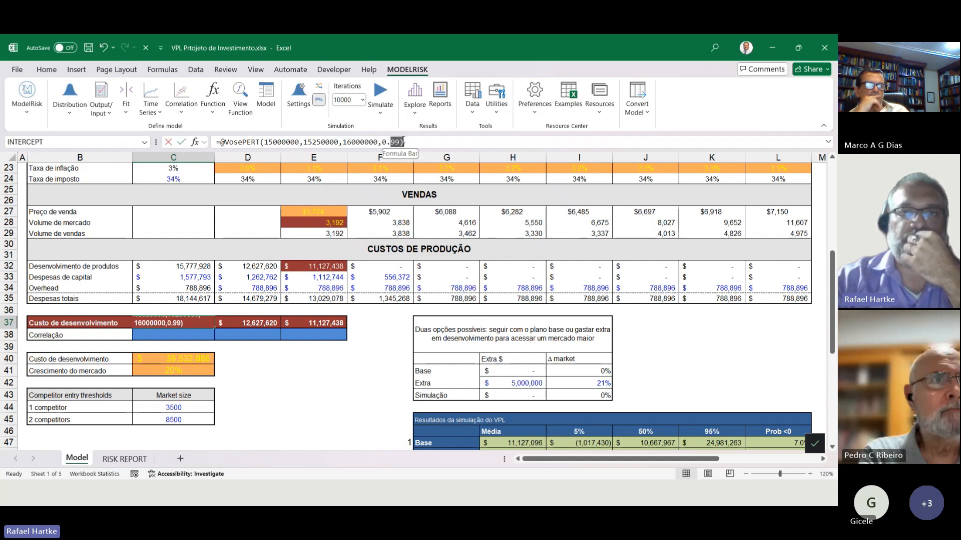
{"action": "type", "text": "01"}
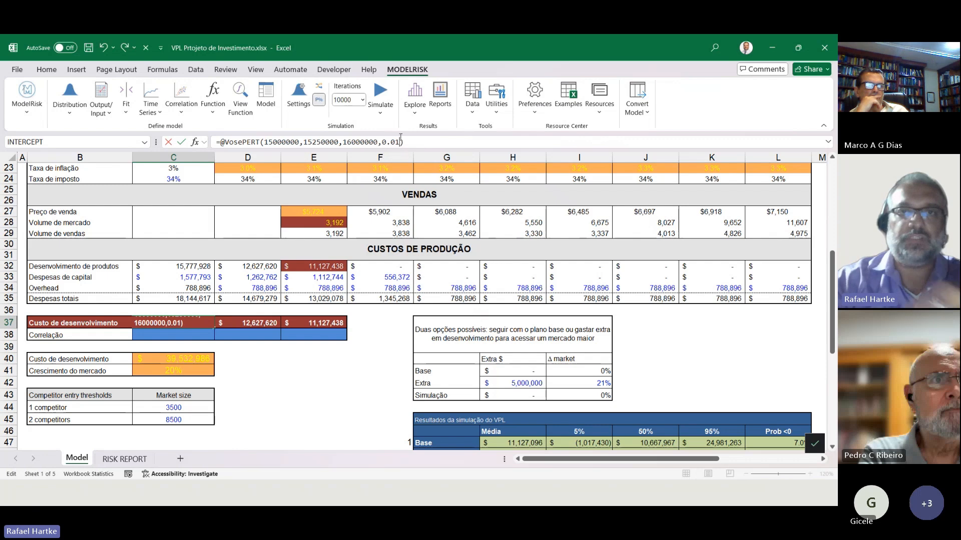
{"action": "key", "text": "Return"}
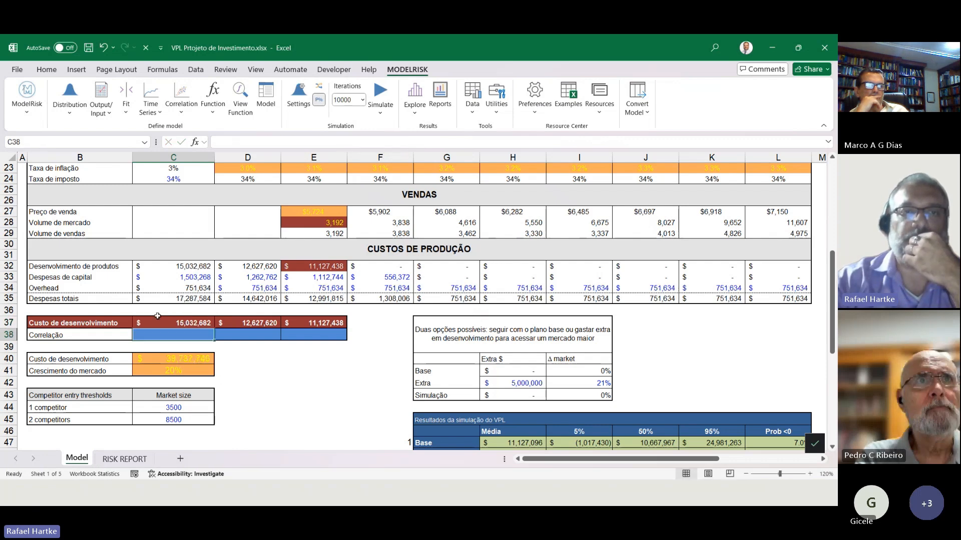
- Remove the U argument from the VosePERT formula in cell C37, keeping only 15000000, 15250000 and 16000000
{"action": "left_click", "coordinate": [181, 323]}
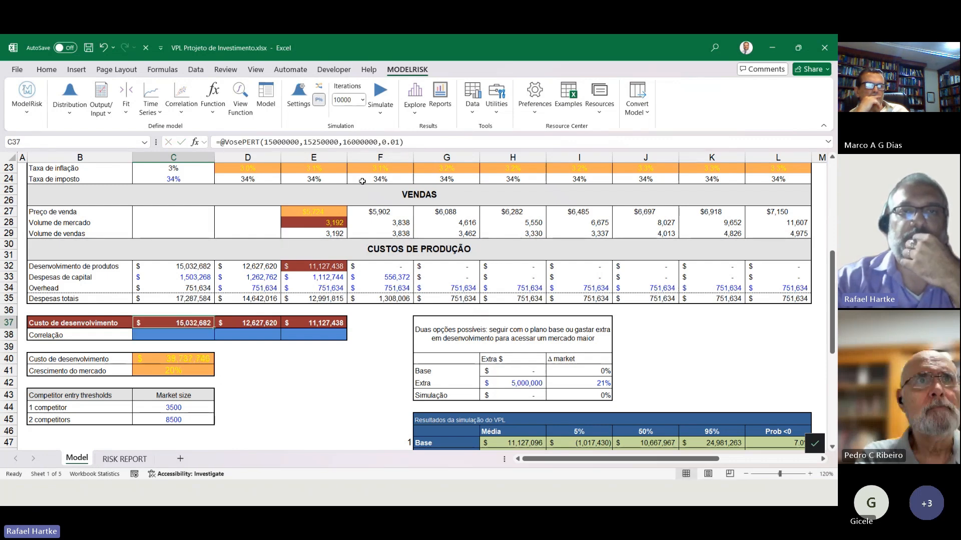
{"action": "double_click", "coordinate": [383, 142]}
{"action": "left_click_drag", "start_coordinate": [393, 138], "coordinate": [408, 141]}
{"action": "left_click", "coordinate": [434, 144]}
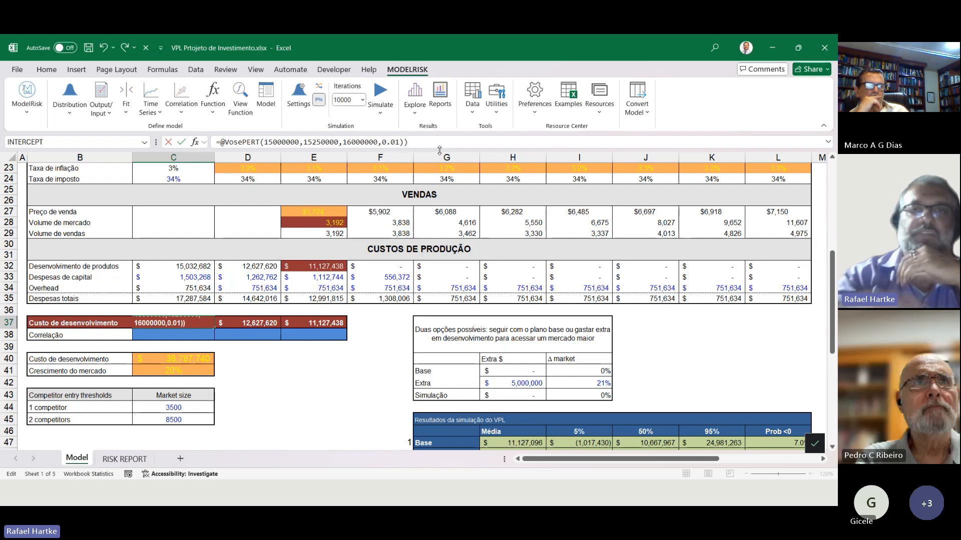
{"action": "key", "text": "BackSpace"}
{"action": "key", "text": "BackSpace"}
{"action": "key", "text": "BackSpace"}
{"action": "key", "text": "BackSpace"}
{"action": "key", "text": "BackSpace"}
{"action": "key", "text": "BackSpace"}
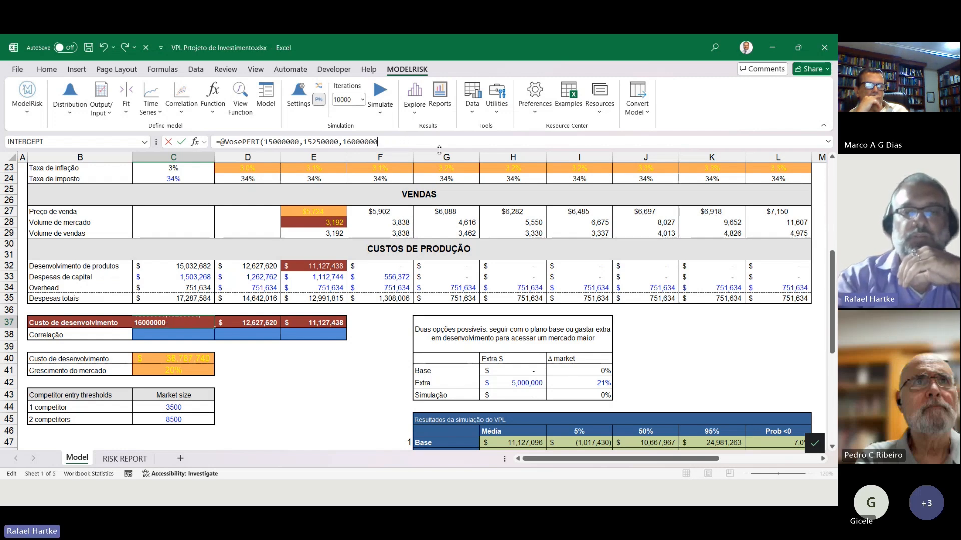
{"action": "key", "text": "Return"}
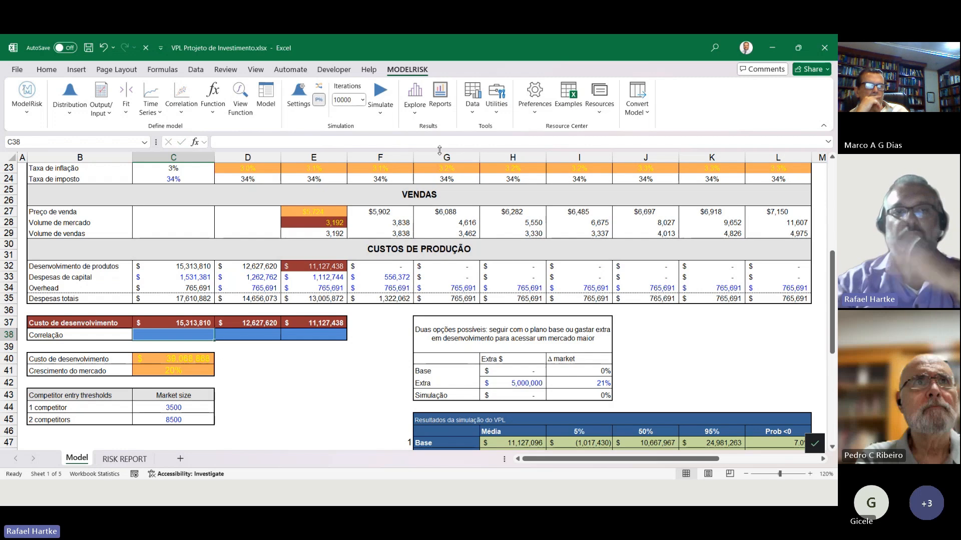
- Start a multivariate copula for the three development cost distributions in cells C37:E37
{"action": "left_click", "coordinate": [199, 323]}
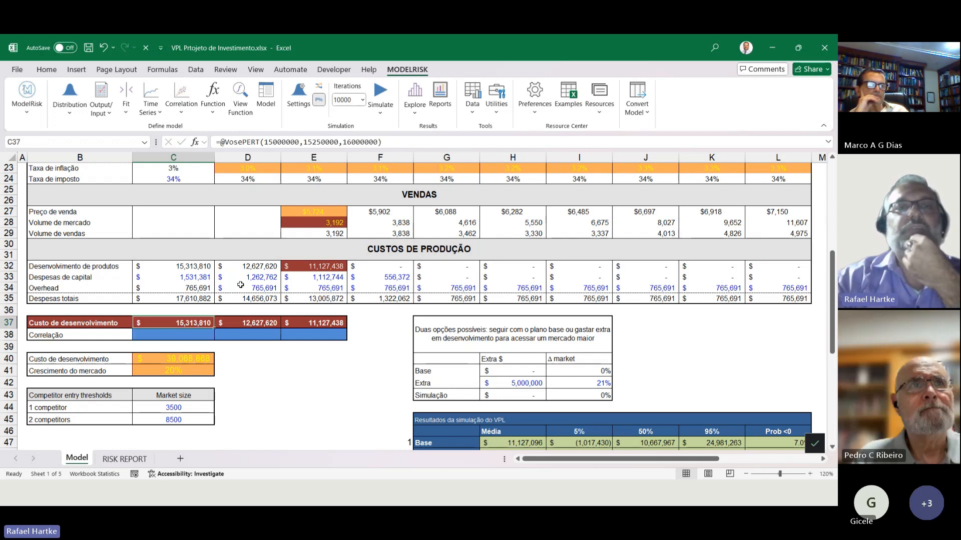
{"action": "left_click_drag", "start_coordinate": [381, 323], "coordinate": [314, 323]}
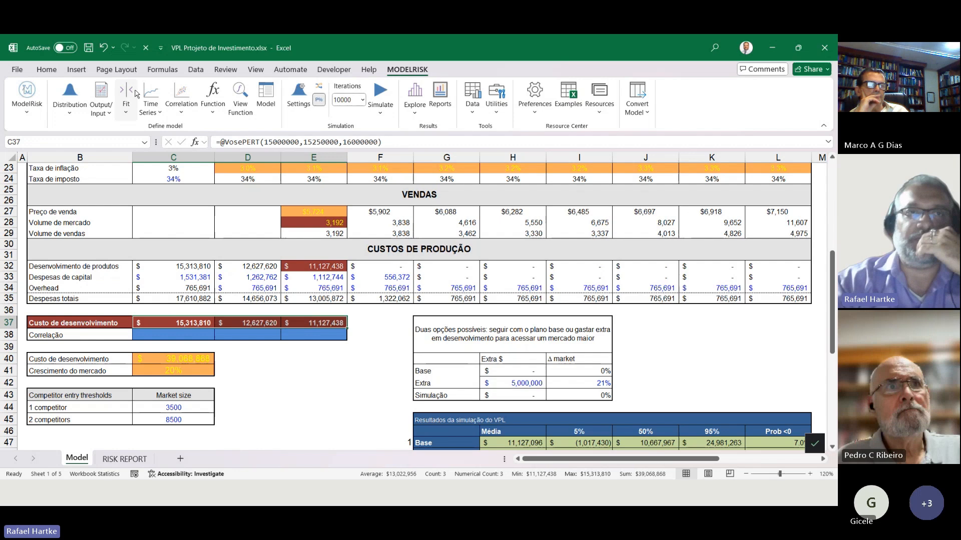
{"action": "left_click", "coordinate": [184, 95]}
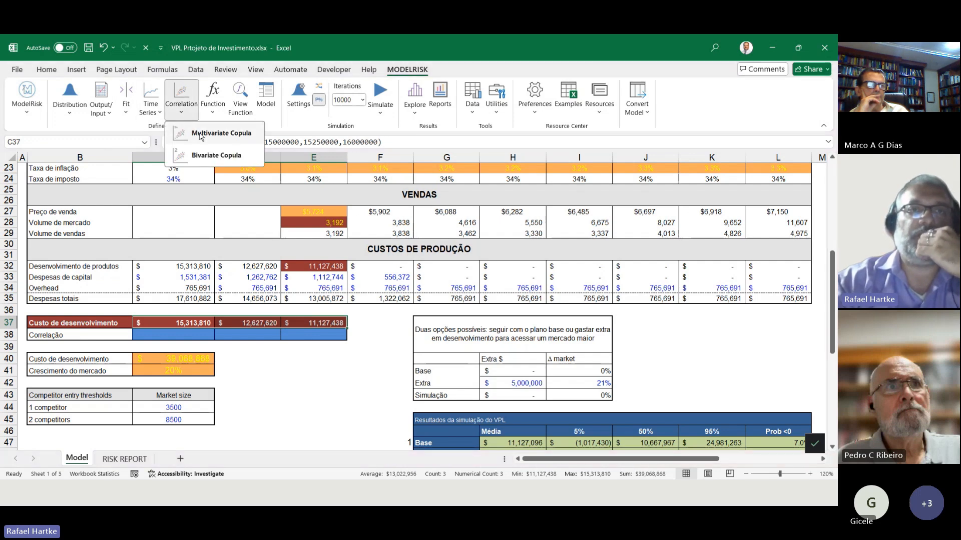
{"action": "left_click", "coordinate": [215, 139]}
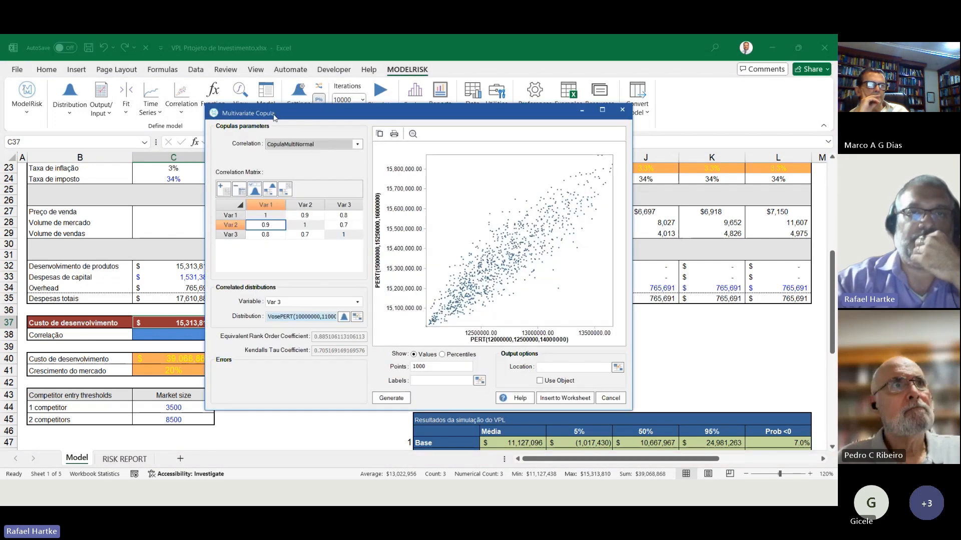
{"action": "left_click_drag", "start_coordinate": [273, 114], "coordinate": [429, 103]}
{"action": "left_click", "coordinate": [459, 136]}
{"action": "left_click", "coordinate": [444, 164]}
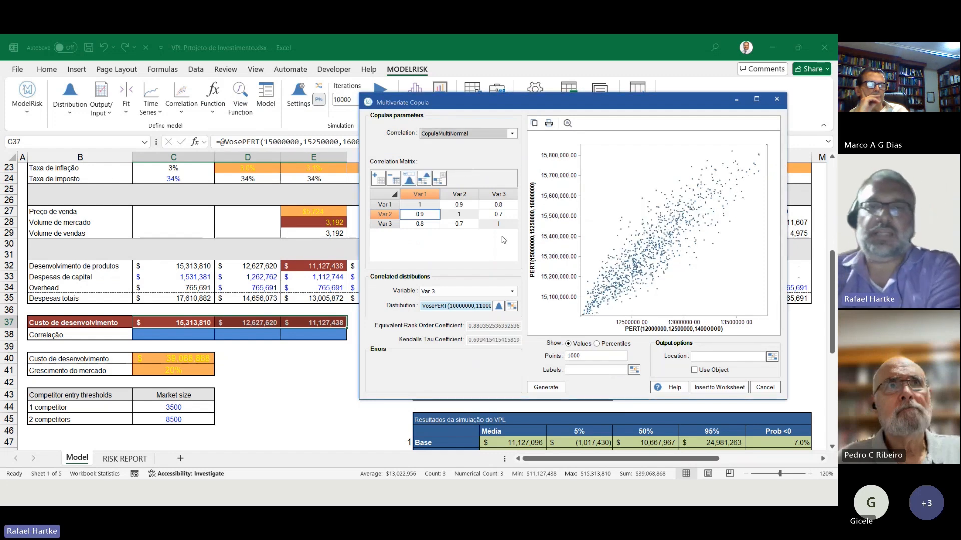
- Compare the scatter plots of the different variable pairs in the copula's correlation matrix
{"action": "left_click", "coordinate": [424, 223]}
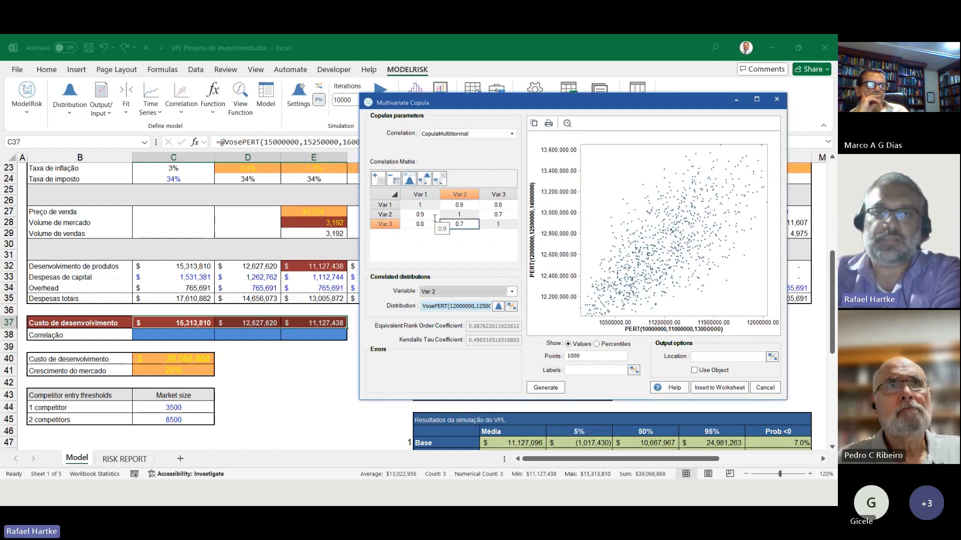
{"action": "left_click", "coordinate": [427, 213]}
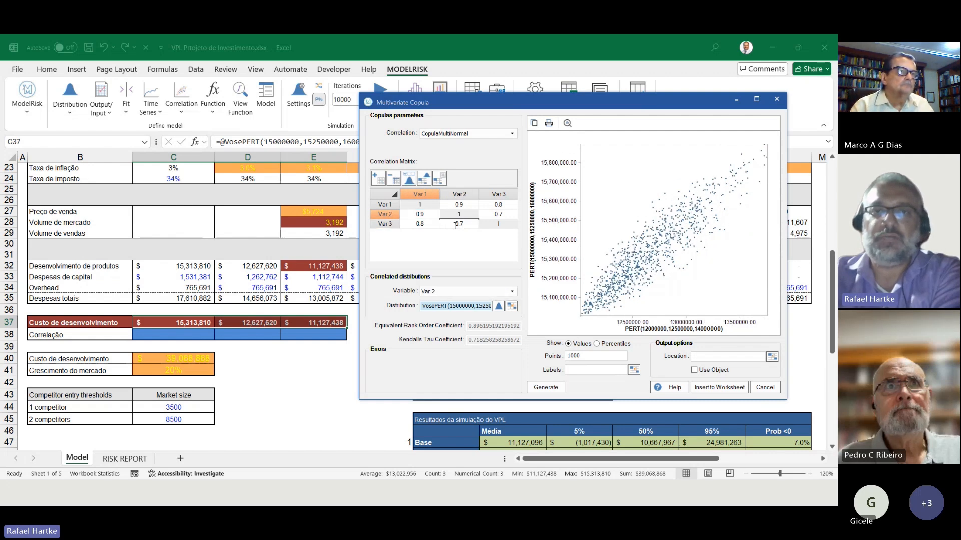
{"action": "left_click", "coordinate": [429, 221]}
{"action": "left_click", "coordinate": [427, 214]}
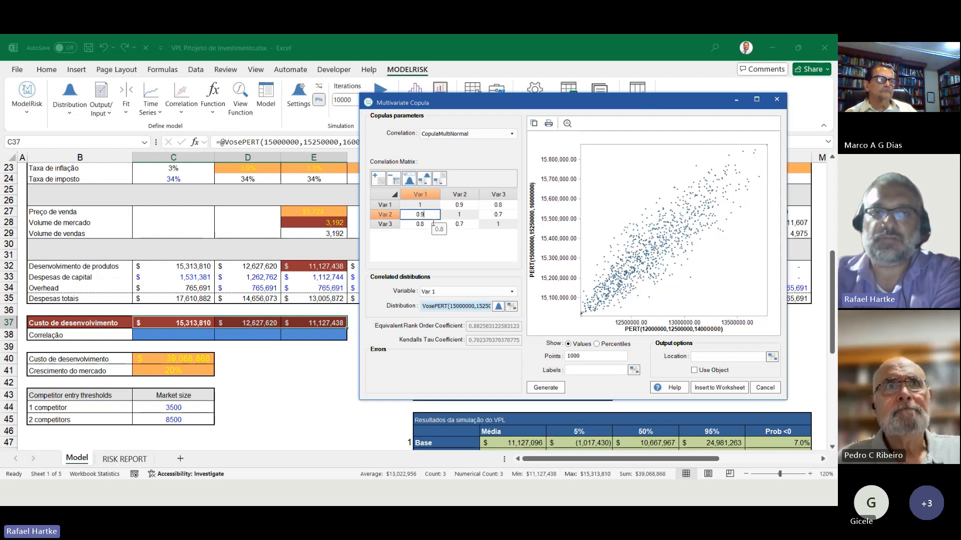
{"action": "left_click", "coordinate": [430, 223]}
{"action": "left_click", "coordinate": [460, 223]}
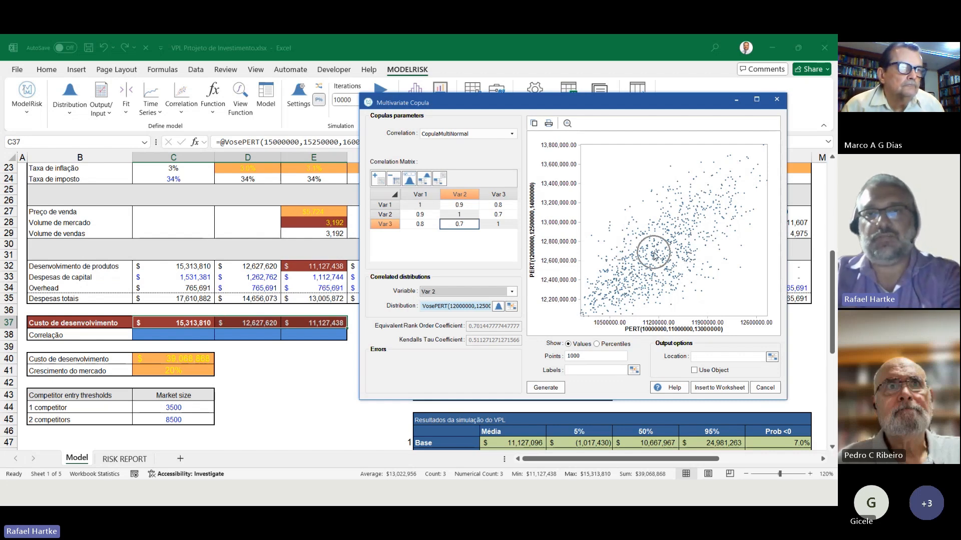
{"action": "left_click", "coordinate": [423, 215]}
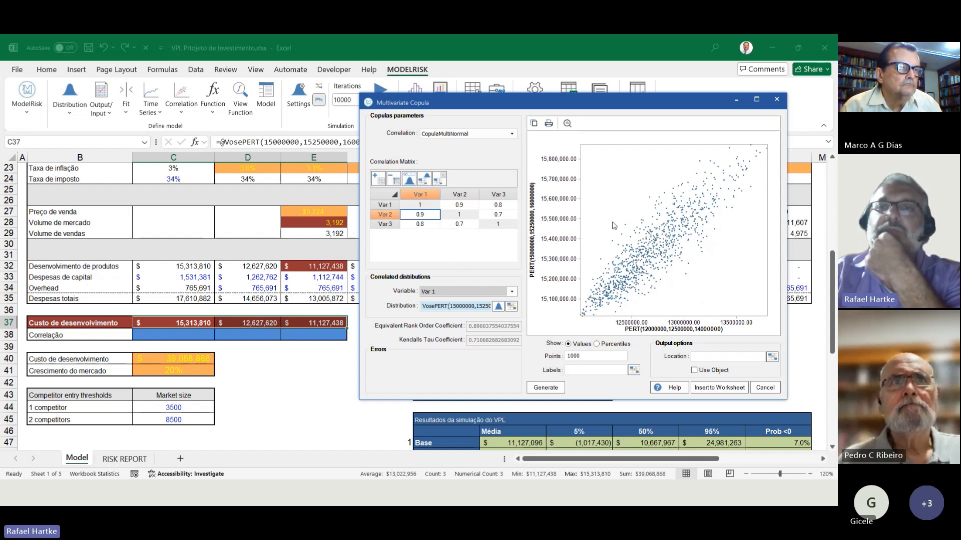
{"action": "left_click", "coordinate": [464, 225]}
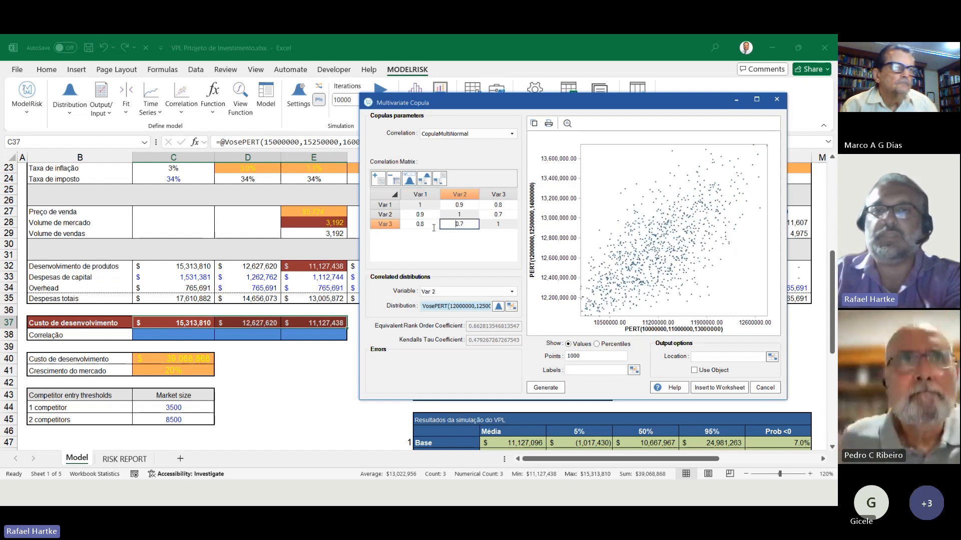
{"action": "left_click", "coordinate": [491, 215]}
- Set all three pairwise correlations between Var 1, Var 2 and Var 3 in the correlation matrix to 0
{"action": "left_click", "coordinate": [471, 225]}
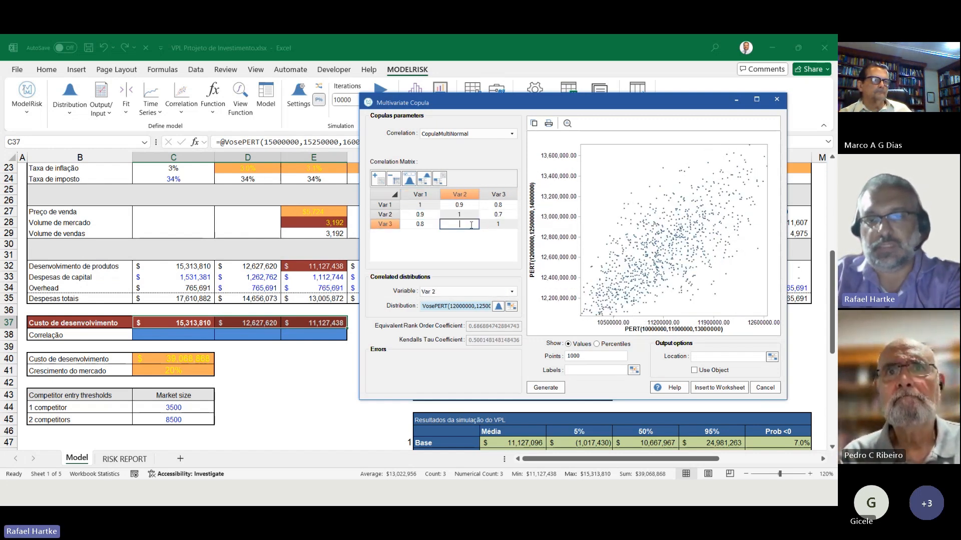
{"action": "type", "text": "0"}
{"action": "key", "text": "Return"}
{"action": "left_click", "coordinate": [498, 300]}
{"action": "double_click", "coordinate": [427, 224]}
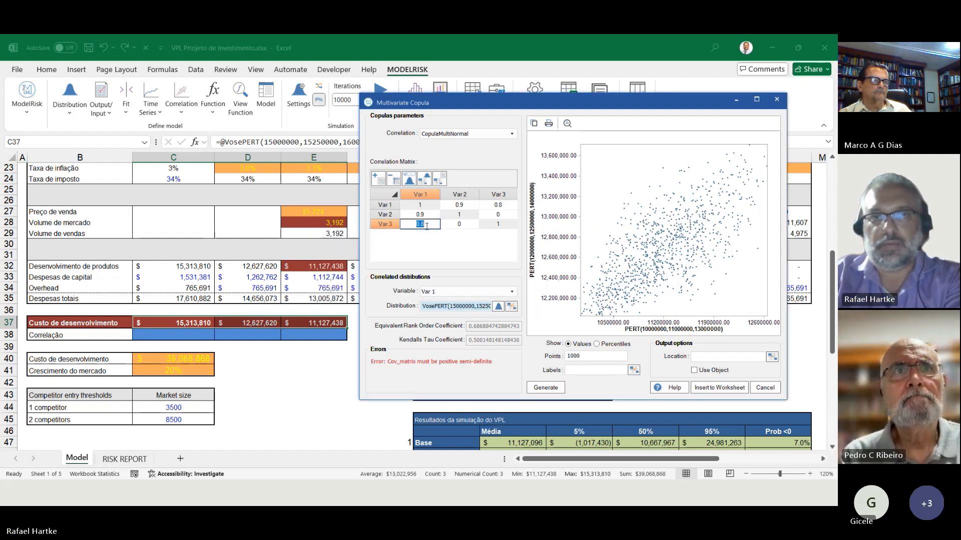
{"action": "type", "text": "0"}
{"action": "double_click", "coordinate": [423, 215]}
{"action": "type", "text": "0"}
{"action": "left_click", "coordinate": [456, 255]}
- Try correlations of 0.5 and 0.7 between Var 1 and Var 2 in the copula's matrix
{"action": "left_click", "coordinate": [425, 214]}
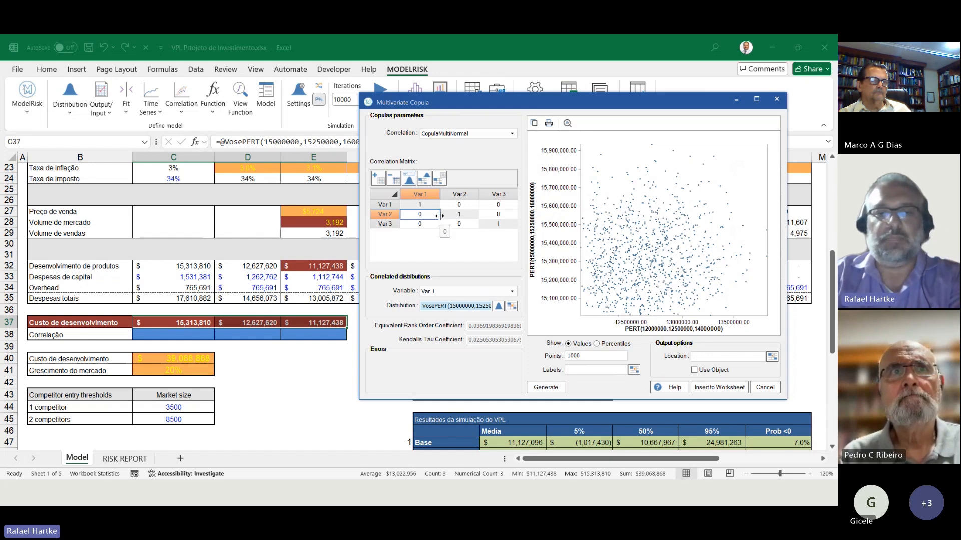
{"action": "left_click", "coordinate": [429, 223]}
{"action": "left_click", "coordinate": [427, 215]}
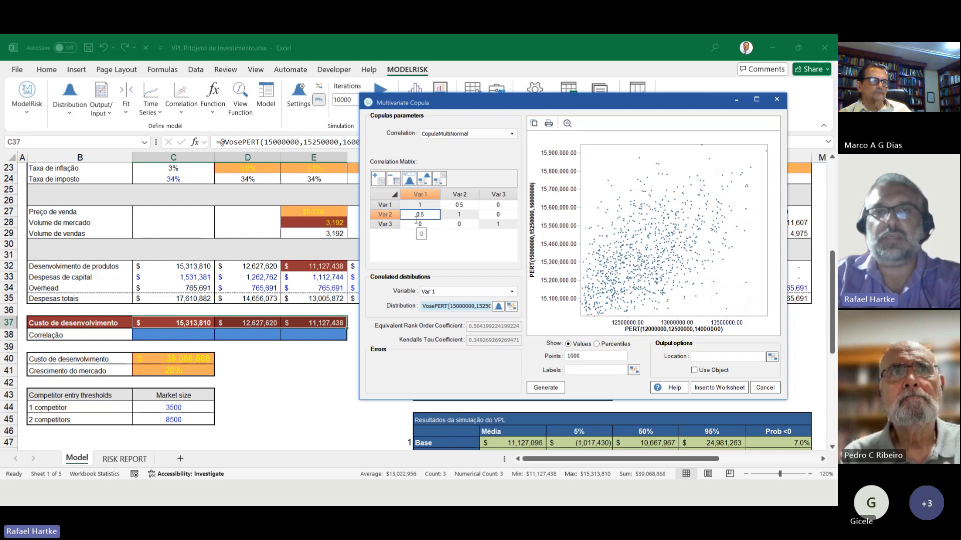
{"action": "type", "text": "0.7"}
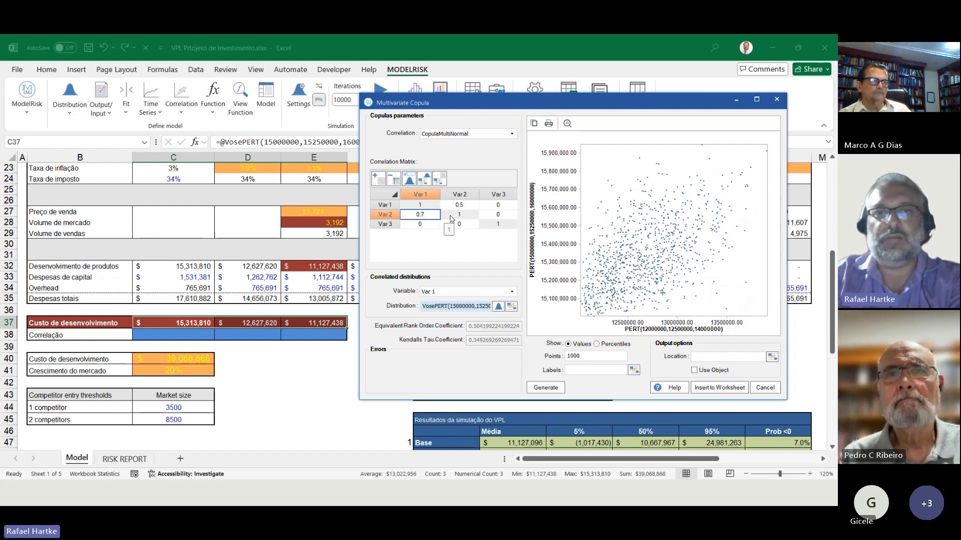
{"action": "key", "text": "Return"}
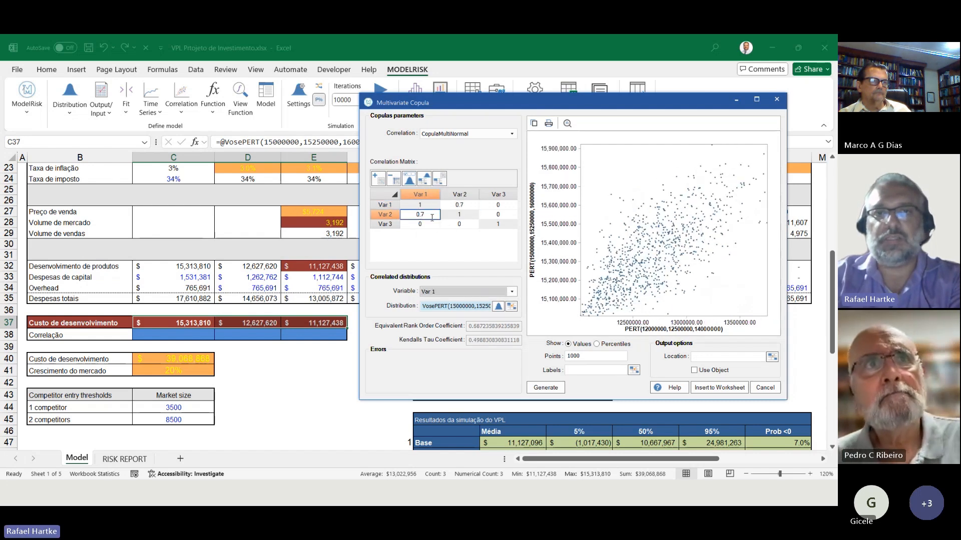
- Set the correlation between Var 1 and Var 2 to 0.9 and inspect the pair's scatter plot
{"action": "left_click", "coordinate": [432, 217]}
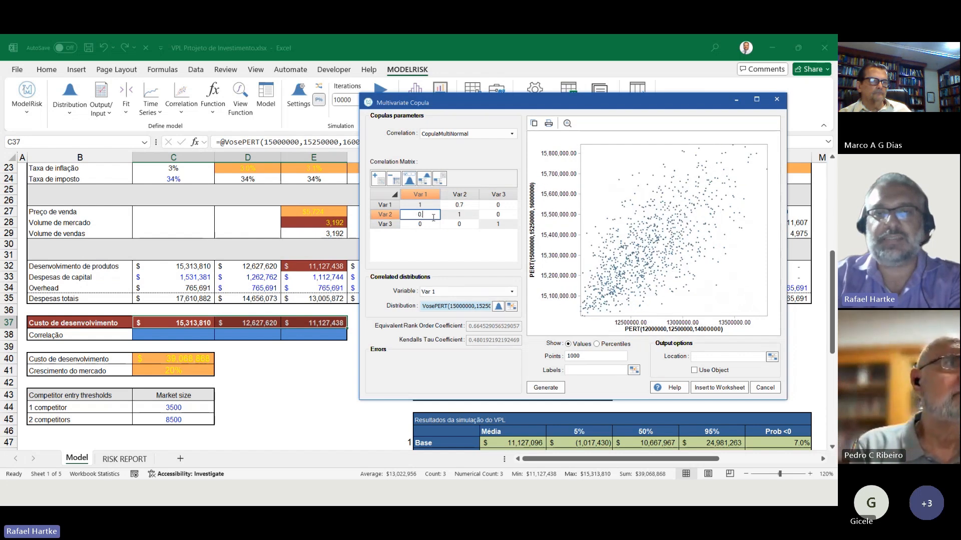
{"action": "left_click", "coordinate": [458, 205]}
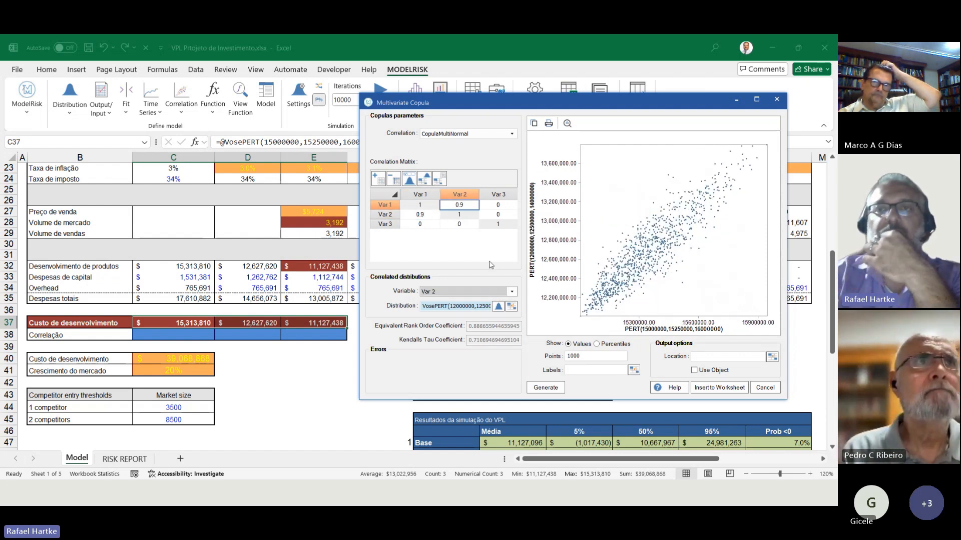
{"action": "left_click", "coordinate": [431, 214]}
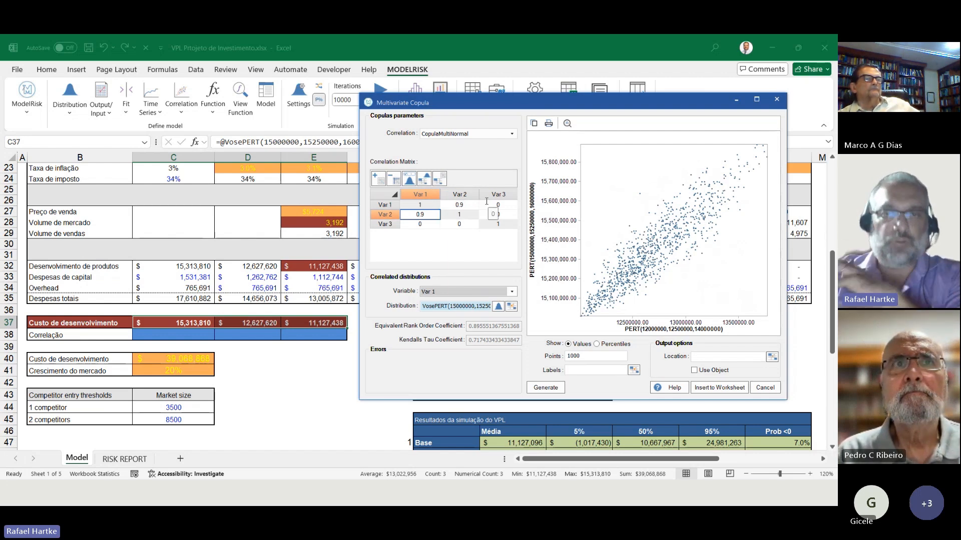
{"action": "left_click_drag", "start_coordinate": [476, 100], "coordinate": [509, 110]}
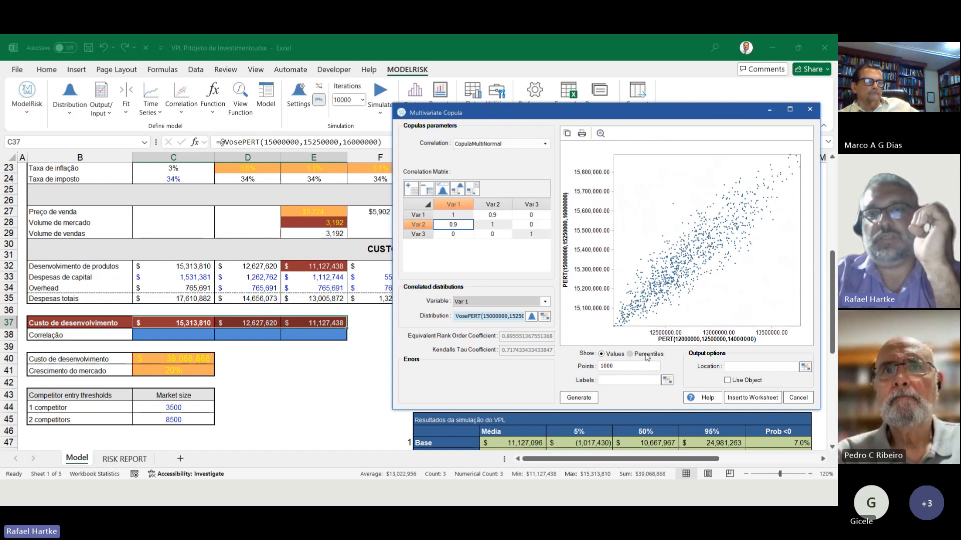
- Display the scatter plot as percentiles and change the correlation type to CopulaMultiClayton
{"action": "left_click", "coordinate": [629, 354]}
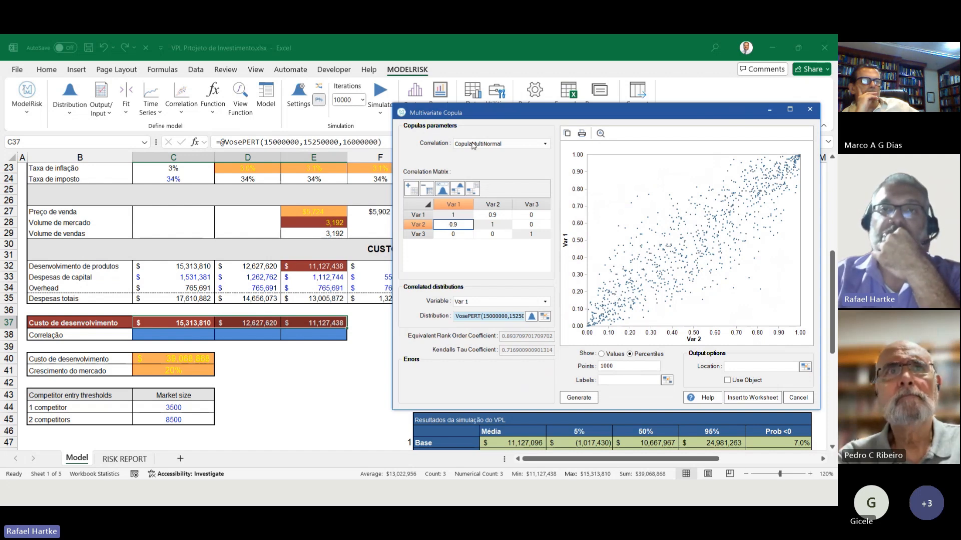
{"action": "left_click", "coordinate": [500, 147]}
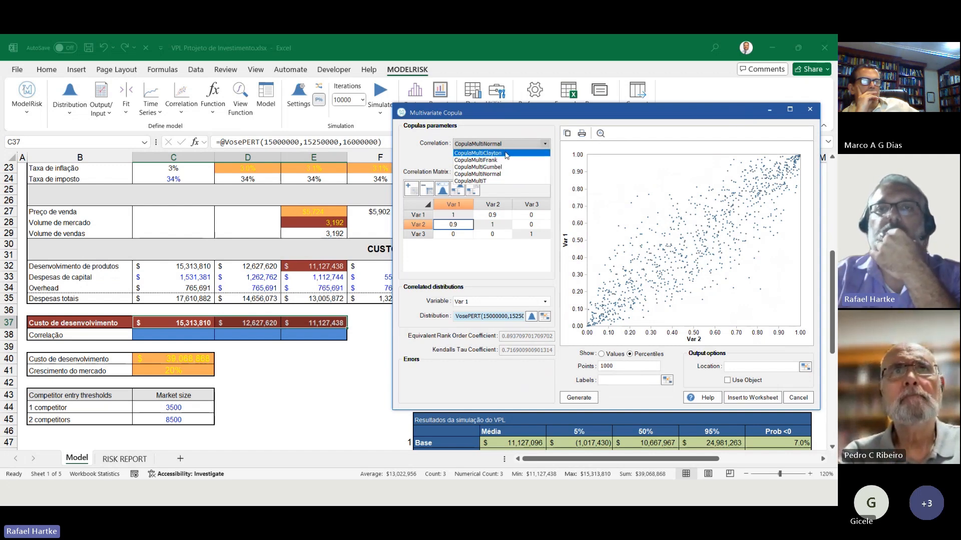
{"action": "left_click", "coordinate": [506, 153]}
- Try alpha values of 30, -20 and -10 for the CopulaMultiClayton copula and compare the resulting scatter plots
{"action": "double_click", "coordinate": [471, 159]}
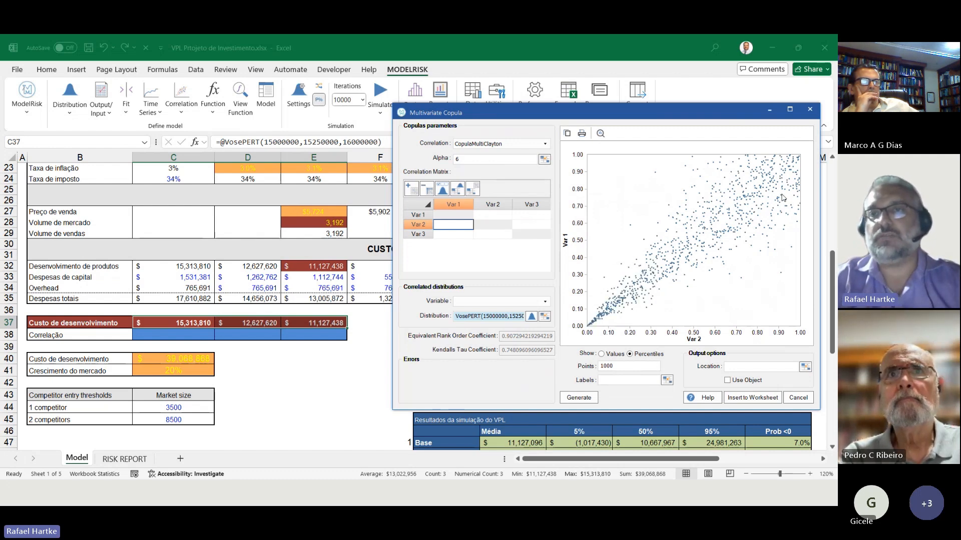
{"action": "left_click", "coordinate": [482, 160]}
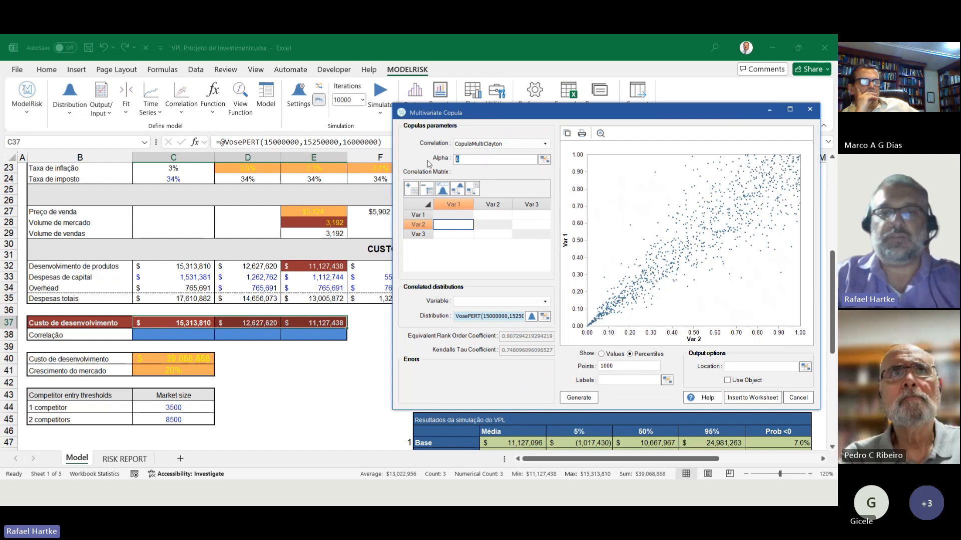
{"action": "type", "text": "30"}
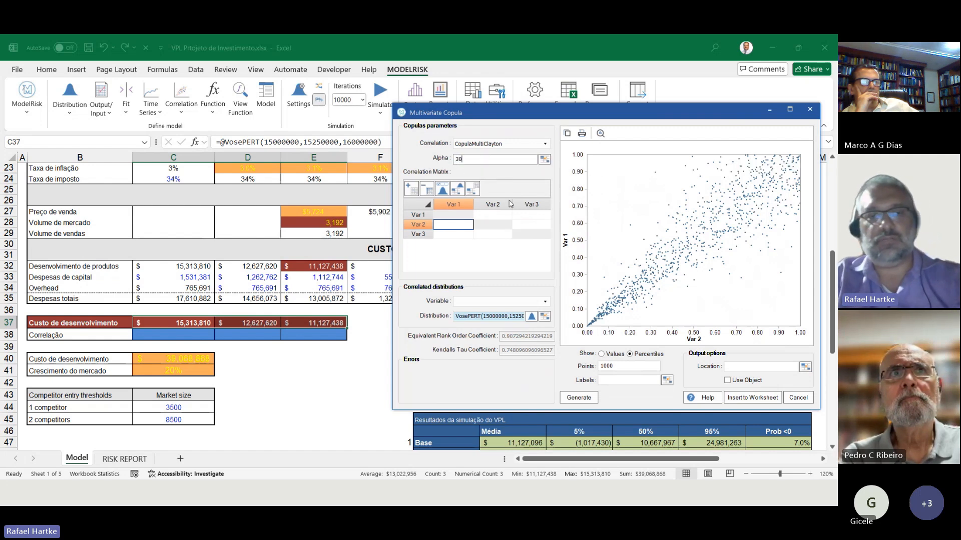
{"action": "left_click_drag", "start_coordinate": [471, 160], "coordinate": [426, 165]}
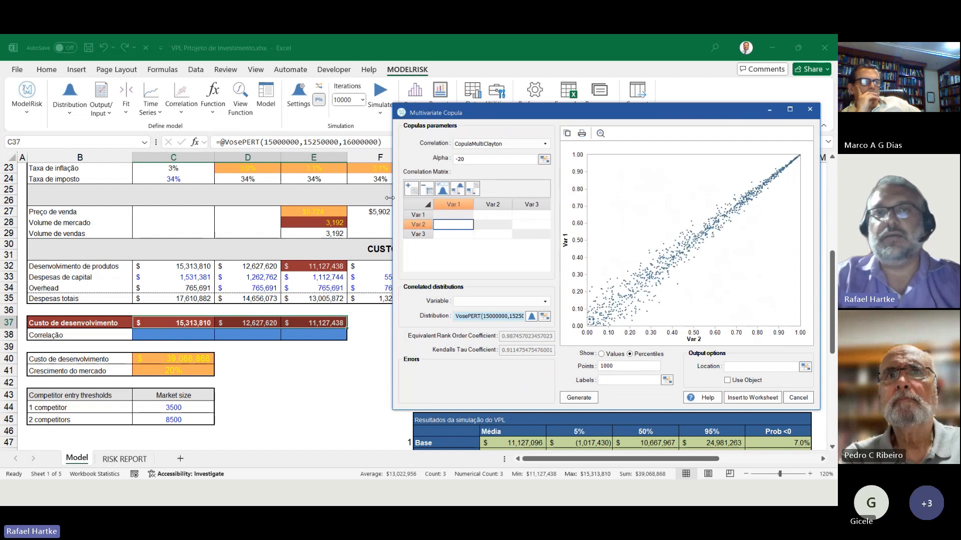
{"action": "left_click_drag", "start_coordinate": [489, 158], "coordinate": [388, 158]}
{"action": "type", "text": "-"}
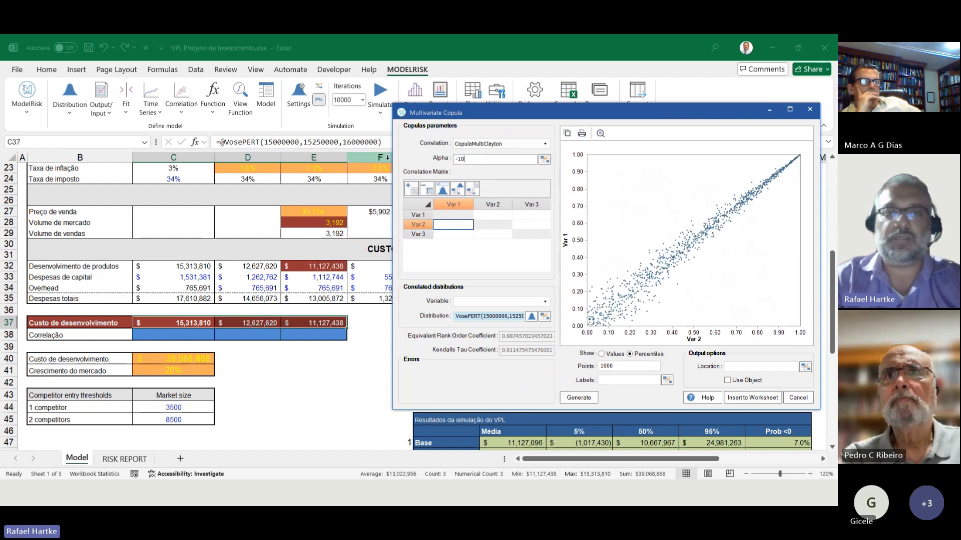
{"action": "type", "text": "10"}
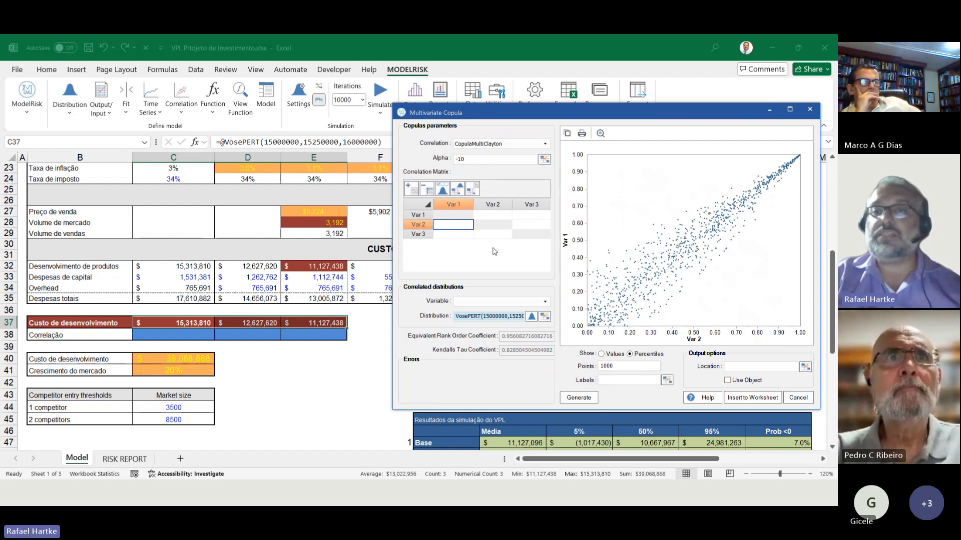
- Set the Clayton copula's alpha to 10 and insert the copula into the Correlação cells C38:E38
{"action": "left_click_drag", "start_coordinate": [483, 157], "coordinate": [390, 160]}
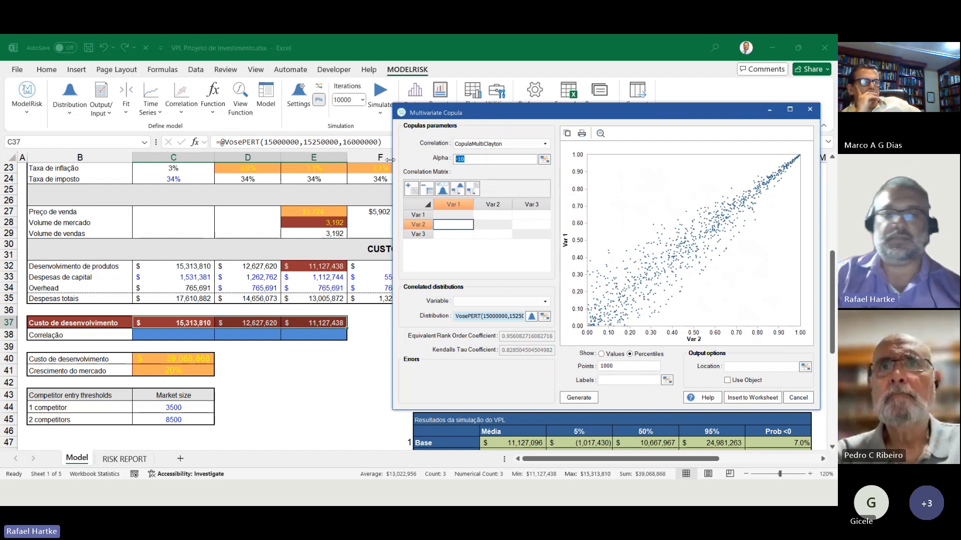
{"action": "type", "text": "10"}
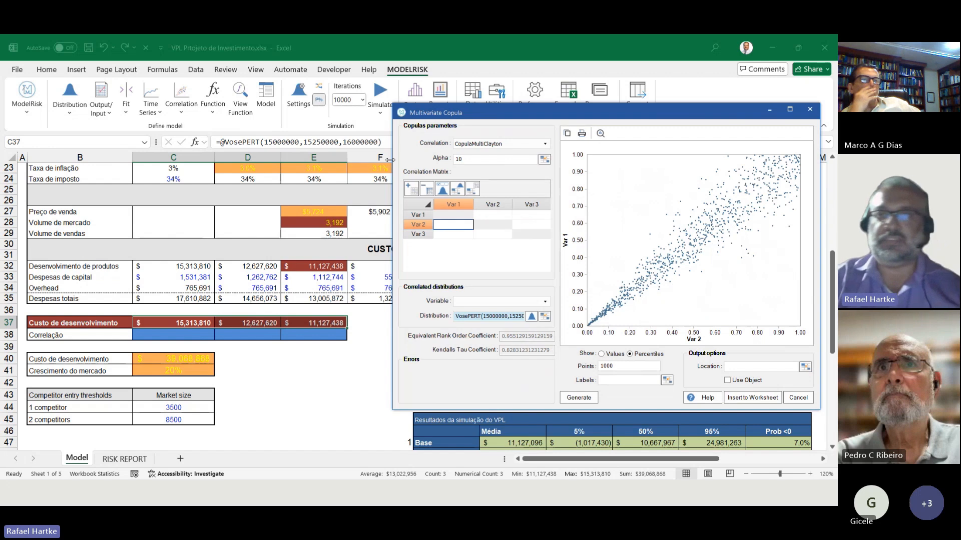
{"action": "left_click", "coordinate": [752, 397]}
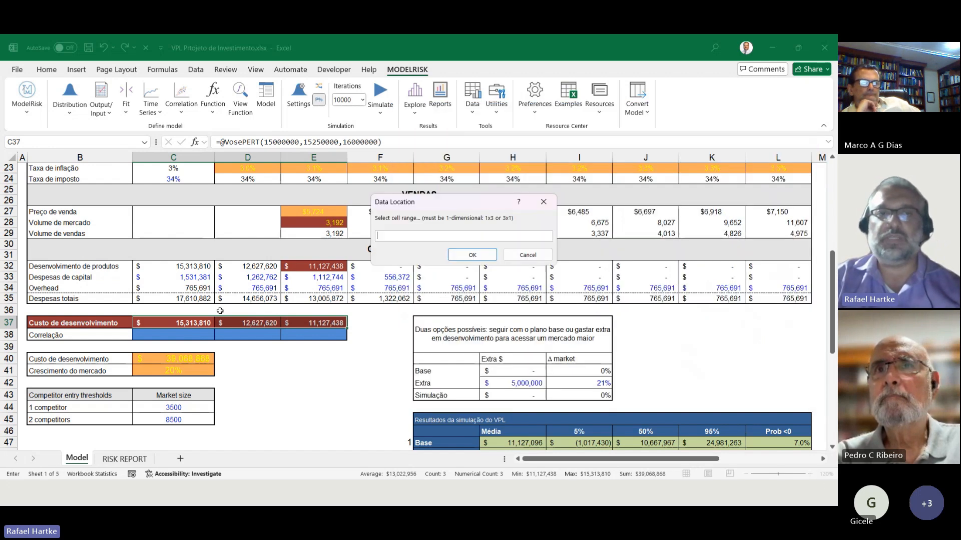
{"action": "left_click_drag", "start_coordinate": [178, 337], "coordinate": [304, 334]}
{"action": "left_click", "coordinate": [472, 255]}
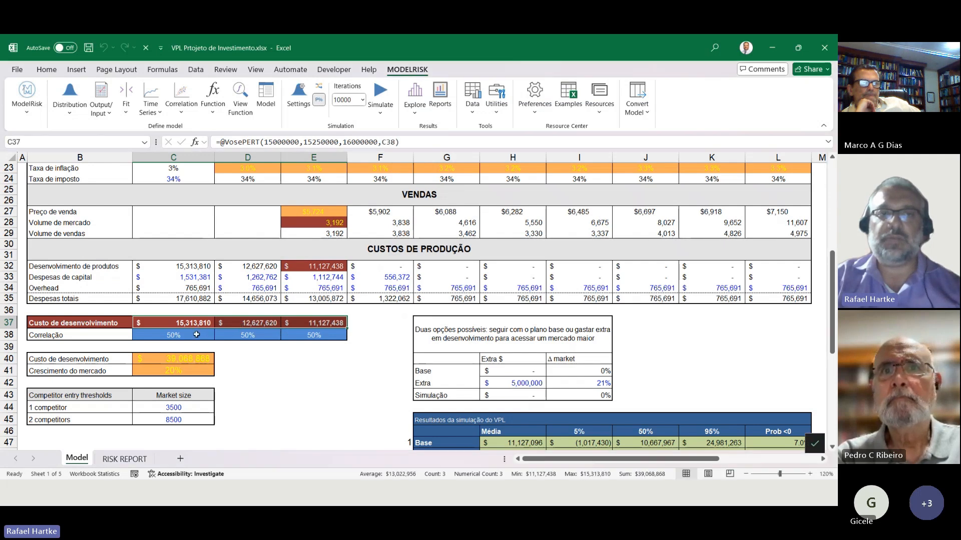
- Inspect the copula array formula in C38:E38 and the correlation cell references in the VosePERT formulas of C37, D37 and E37
{"action": "left_click_drag", "start_coordinate": [306, 334], "coordinate": [306, 334]}
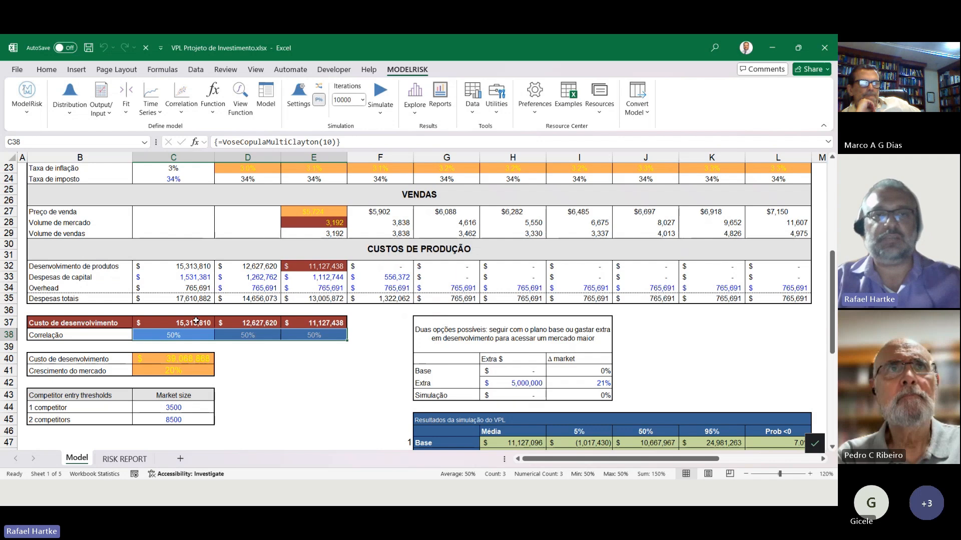
{"action": "left_click", "coordinate": [198, 321]}
{"action": "left_click", "coordinate": [390, 144]}
{"action": "double_click", "coordinate": [389, 143]}
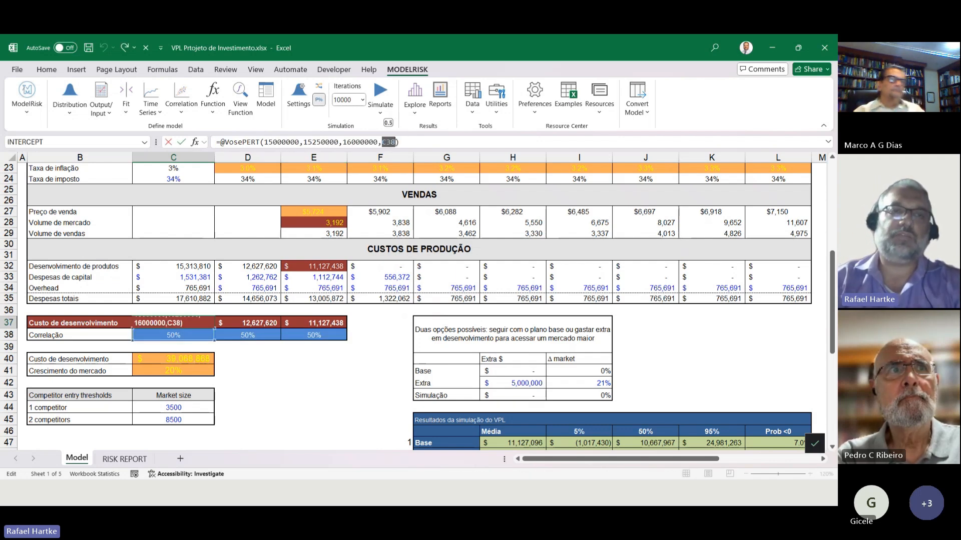
{"action": "key", "text": "Escape"}
{"action": "left_click", "coordinate": [255, 323]}
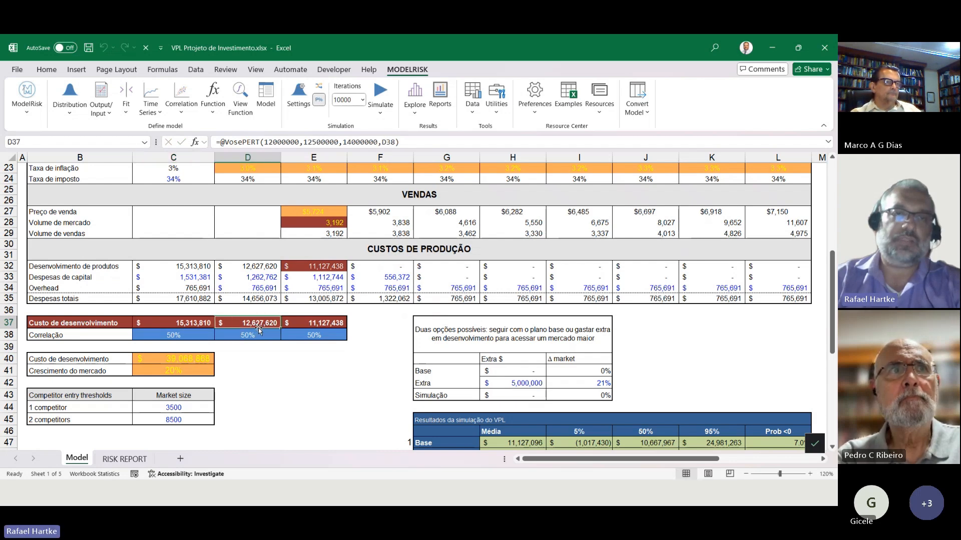
{"action": "left_click", "coordinate": [317, 321]}
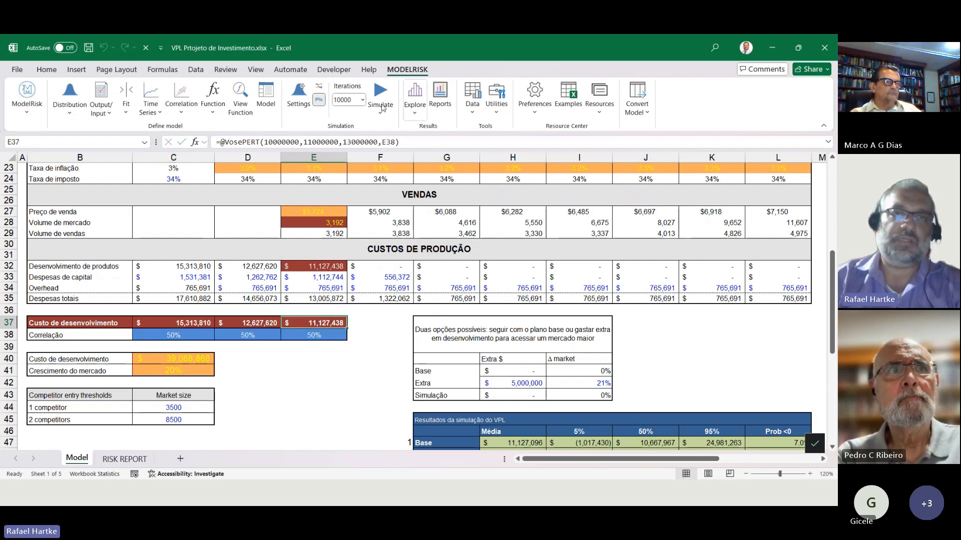
- Switch the worksheet to display random samples and recalculate the model repeatedly to watch the correlated development costs vary
{"action": "left_click", "coordinate": [319, 86]}
{"action": "key", "text": "F9"}
{"action": "key", "text": "F9"}
{"action": "key", "text": "F9"}
{"action": "key", "text": "F9"}
{"action": "key", "text": "F9"}
{"action": "key", "text": "F9"}
{"action": "key", "text": "F9"}
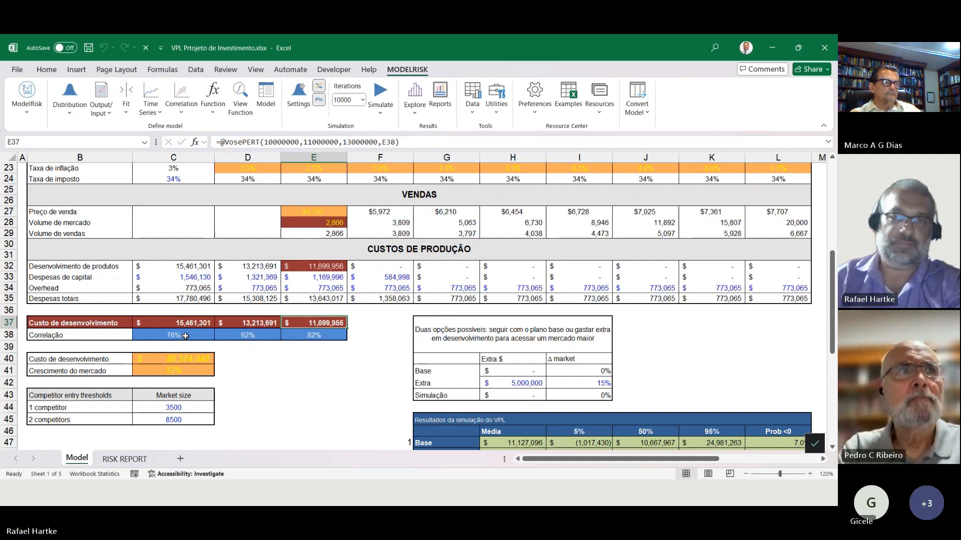
{"action": "key", "text": "F9"}
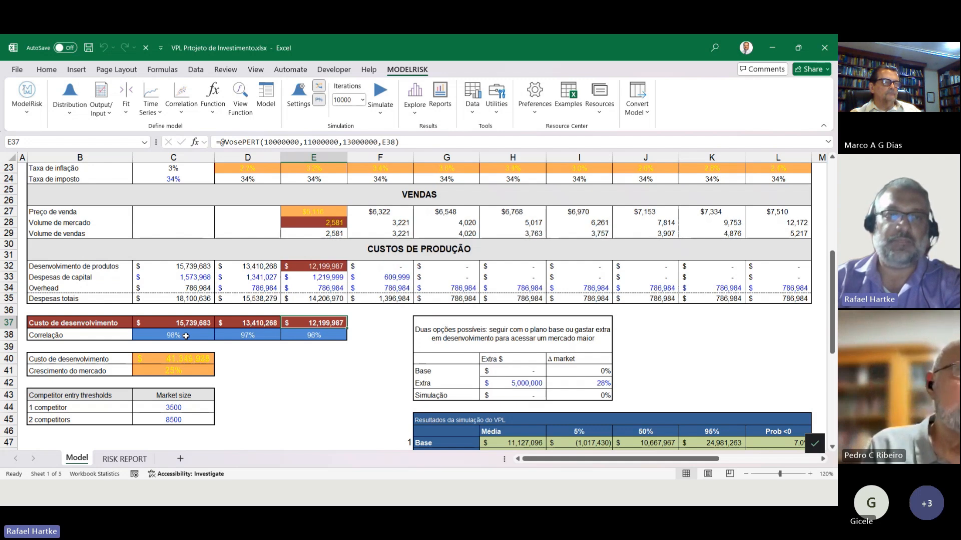
- Compare the copula values in C38:E38 with the development costs in C37:E37 while recalculating the model
{"action": "left_click_drag", "start_coordinate": [172, 333], "coordinate": [321, 335]}
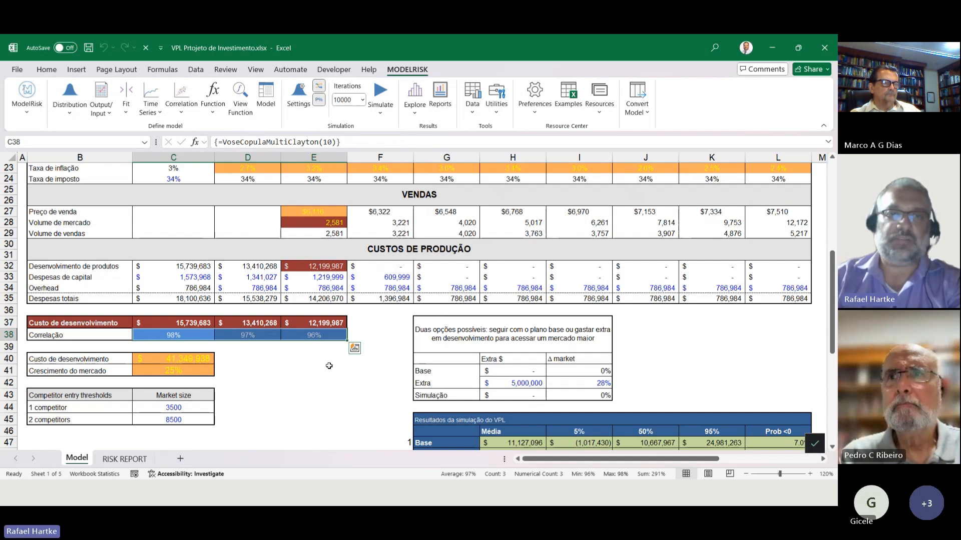
{"action": "left_click", "coordinate": [183, 311]}
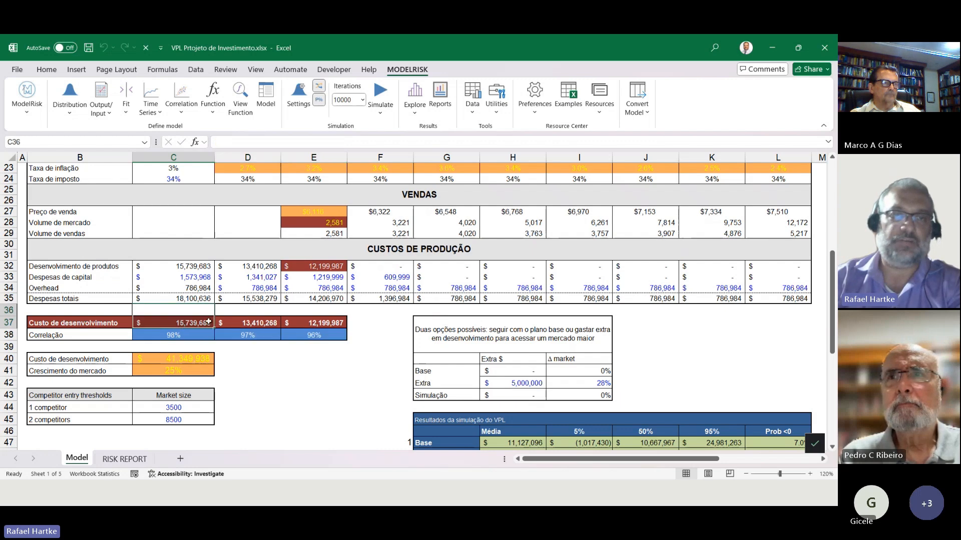
{"action": "left_click_drag", "start_coordinate": [250, 311], "coordinate": [249, 325]}
{"action": "left_click_drag", "start_coordinate": [334, 308], "coordinate": [335, 320]}
{"action": "key", "text": "F9"}
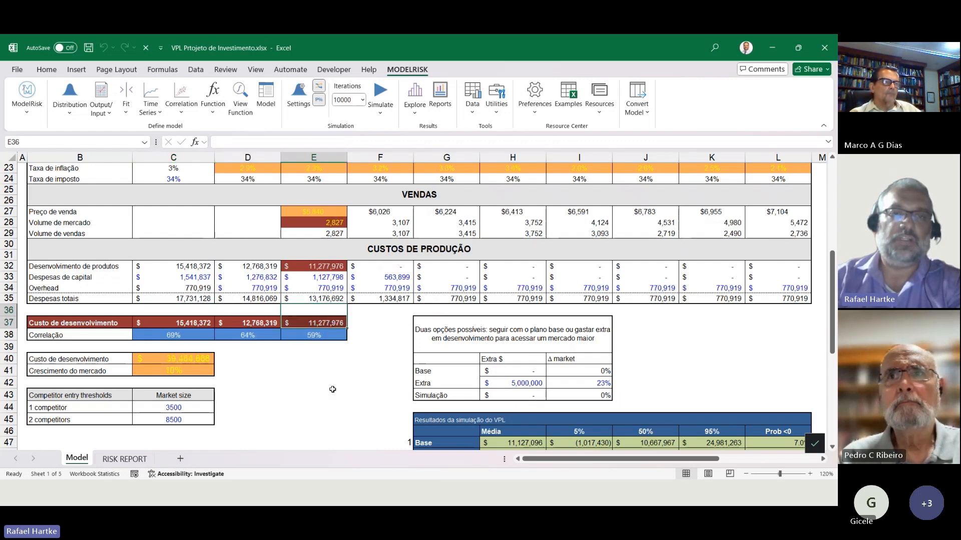
{"action": "left_click_drag", "start_coordinate": [171, 337], "coordinate": [297, 333]}
{"action": "key", "text": "F9"}
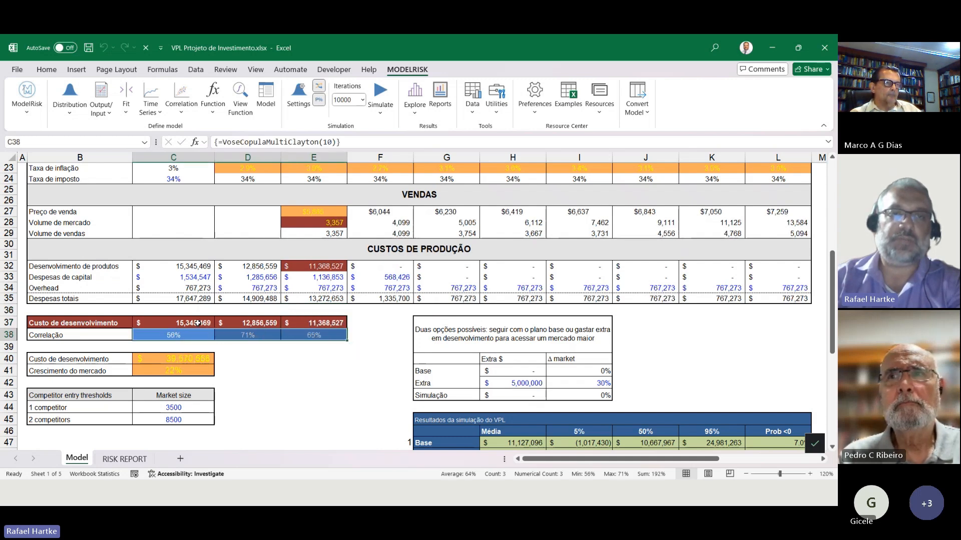
- Reopen the multivariate copula for development costs C37:E37 and try CopulaMultiClayton with an alpha of 0
{"action": "left_click_drag", "start_coordinate": [200, 323], "coordinate": [296, 323]}
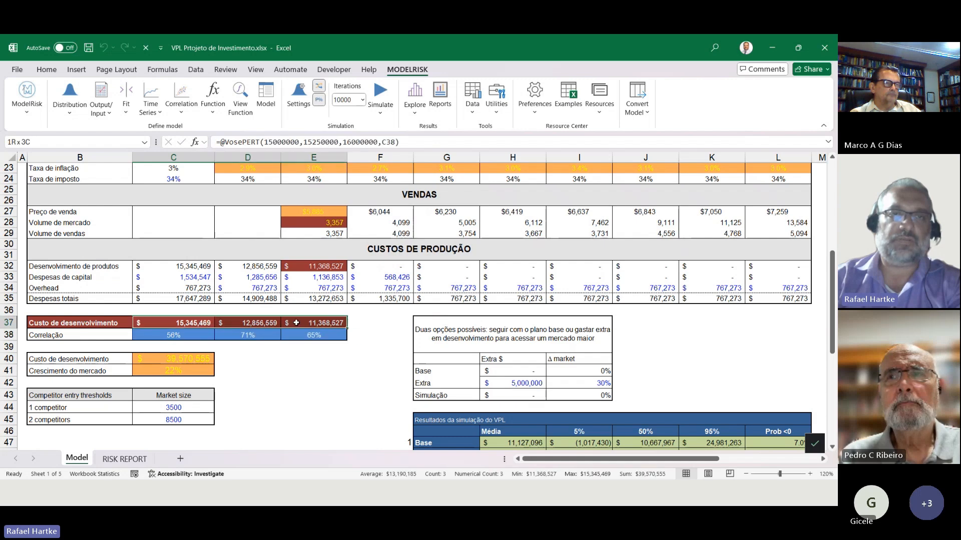
{"action": "left_click", "coordinate": [189, 109]}
{"action": "left_click", "coordinate": [221, 133]}
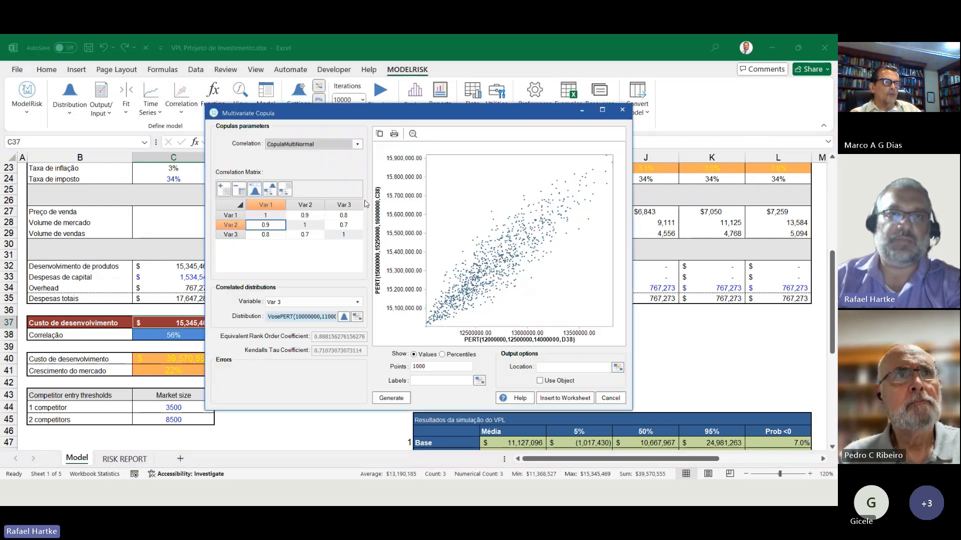
{"action": "left_click", "coordinate": [301, 146]}
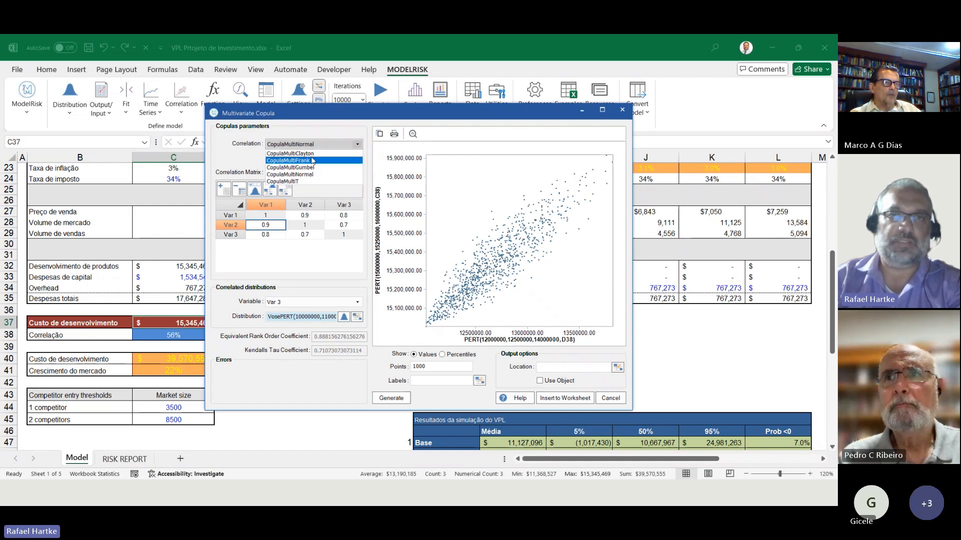
{"action": "left_click", "coordinate": [290, 153]}
{"action": "double_click", "coordinate": [288, 160]}
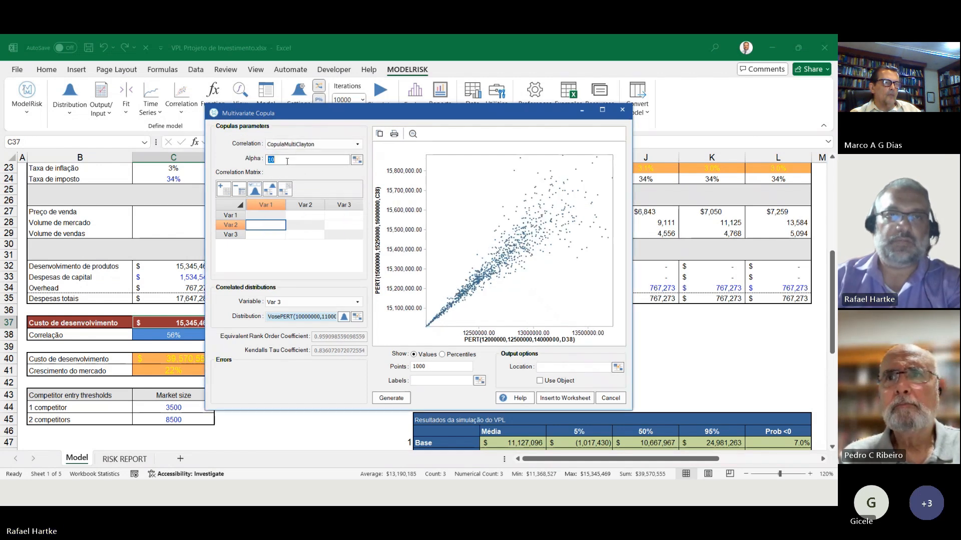
{"action": "type", "text": "1"}
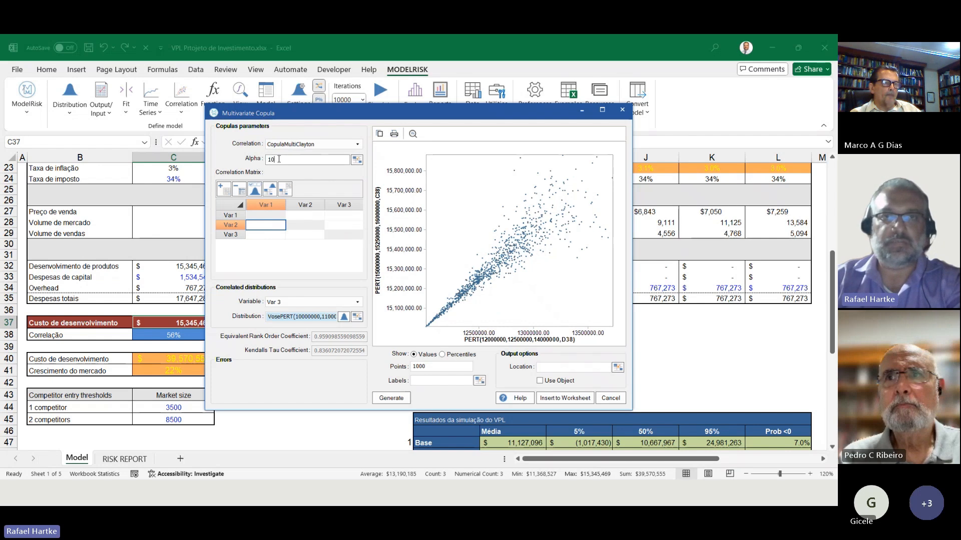
{"action": "type", "text": "0"}
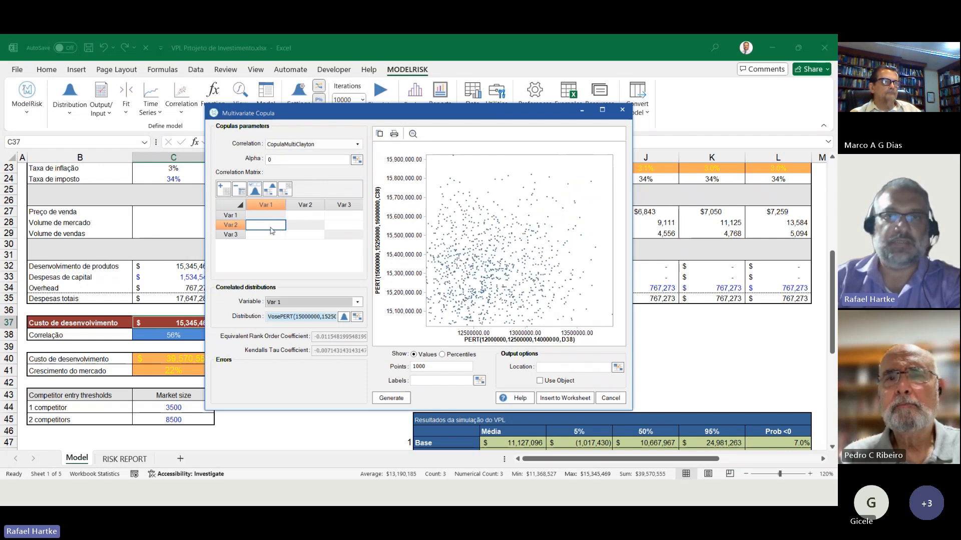
- Try a Clayton alpha of 35, view the Var 2 and Var 3 scatter plot, and leave the copula window
{"action": "double_click", "coordinate": [281, 159]}
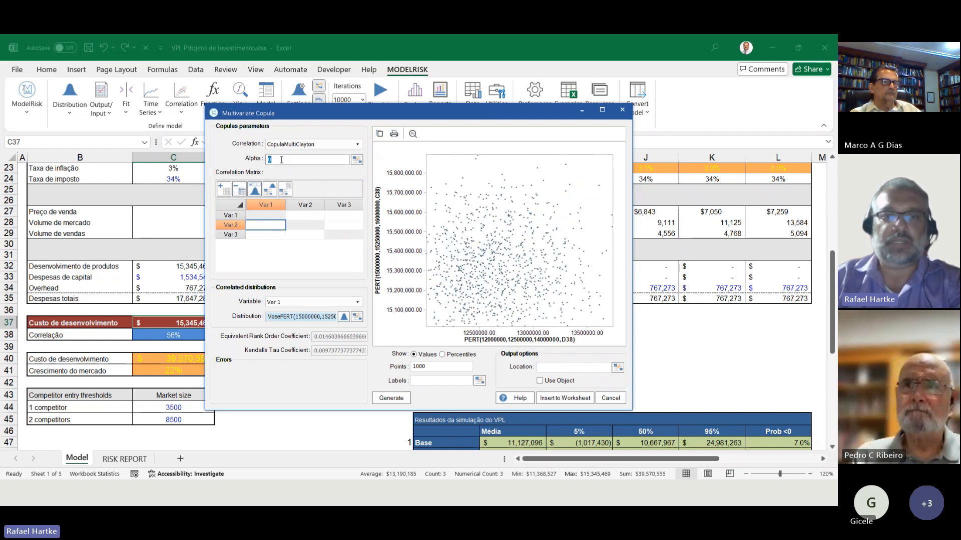
{"action": "type", "text": "35"}
{"action": "left_click", "coordinate": [304, 234]}
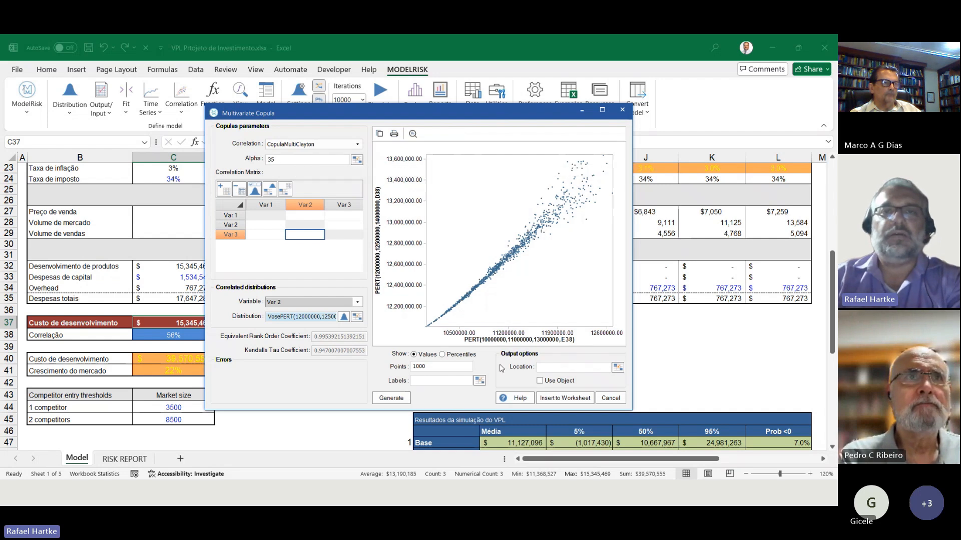
{"action": "left_click", "coordinate": [582, 397]}
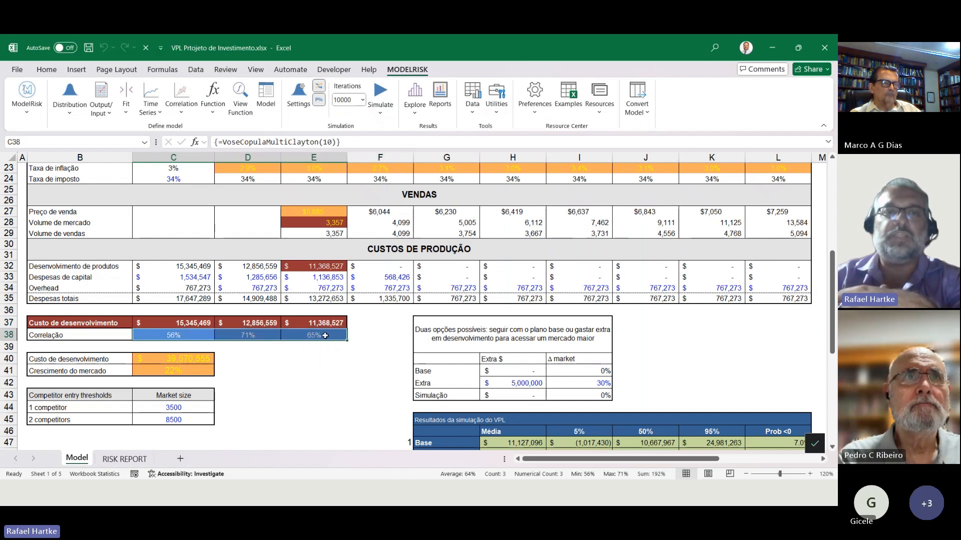
- Examine the VosePERT formula in C37, including its C38 correlation argument, and leave it without editing
{"action": "left_click", "coordinate": [187, 319]}
{"action": "double_click", "coordinate": [187, 318]}
{"action": "double_click", "coordinate": [222, 323]}
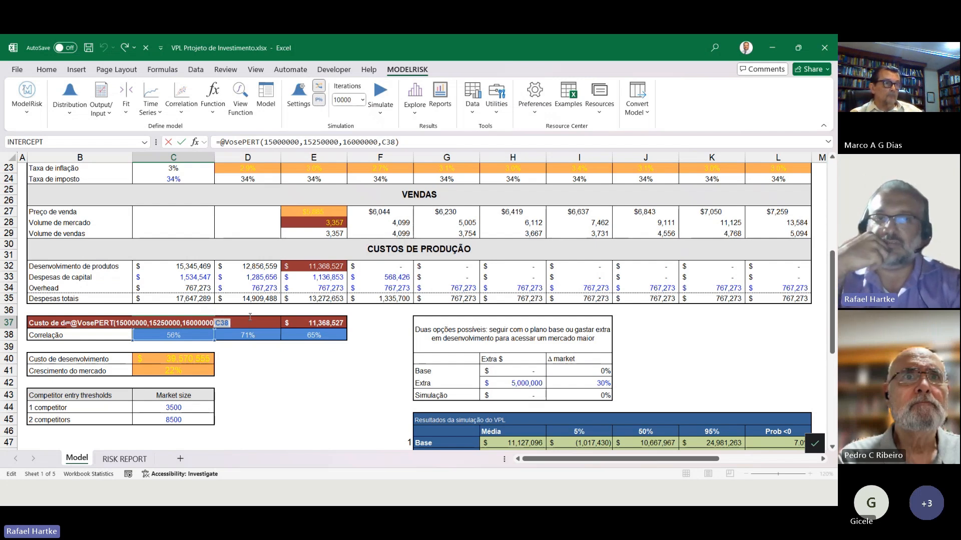
{"action": "double_click", "coordinate": [389, 142]}
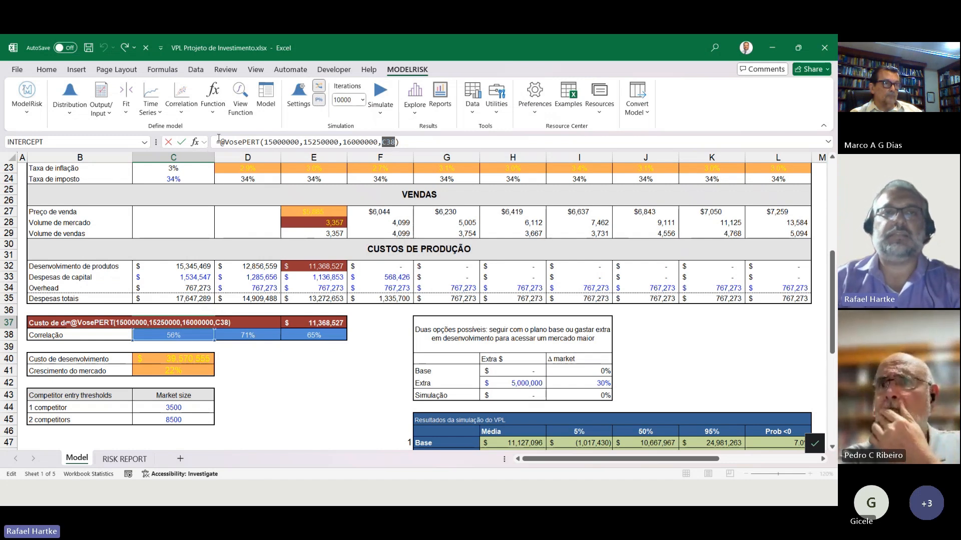
{"action": "left_click_drag", "start_coordinate": [219, 139], "coordinate": [274, 142]}
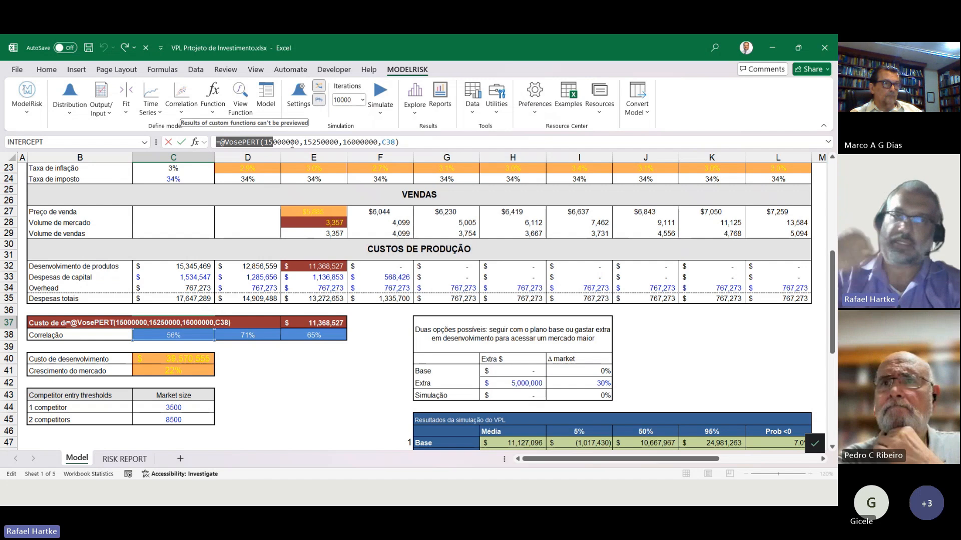
{"action": "key", "text": "Escape"}
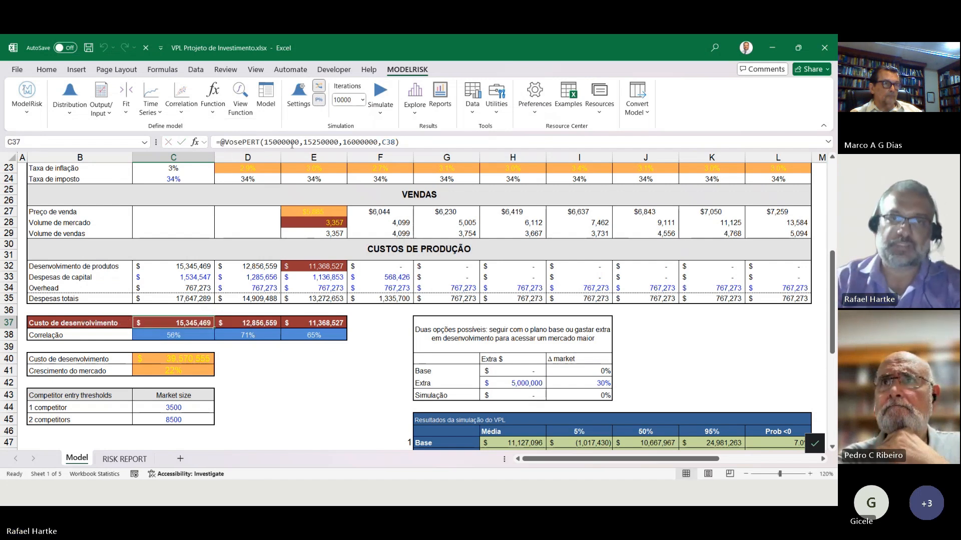
- Examine the VoseCopulaMultiClayton array formula in cells C38 and D38 without editing it
{"action": "left_click", "coordinate": [190, 335]}
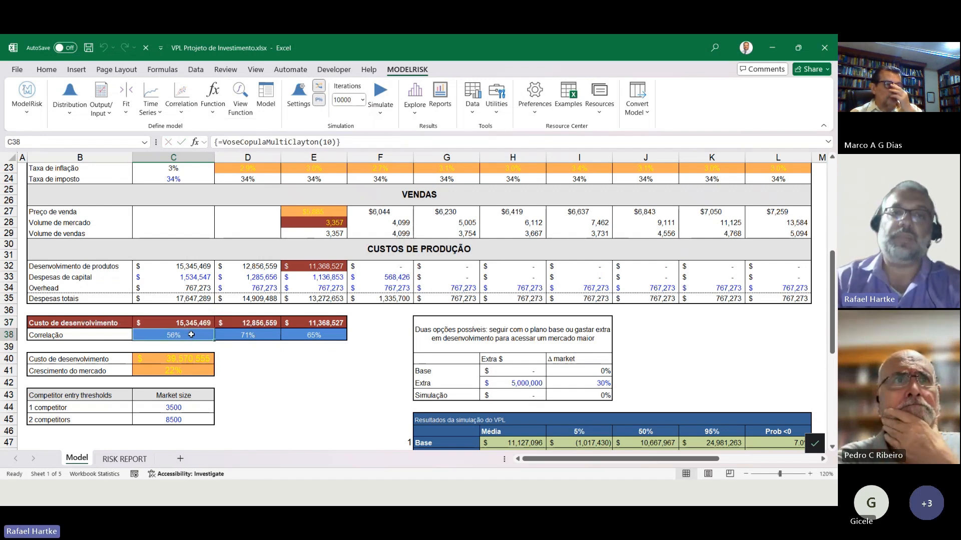
{"action": "double_click", "coordinate": [191, 335]}
{"action": "key", "text": "Escape"}
{"action": "double_click", "coordinate": [236, 337]}
{"action": "key", "text": "Escape"}
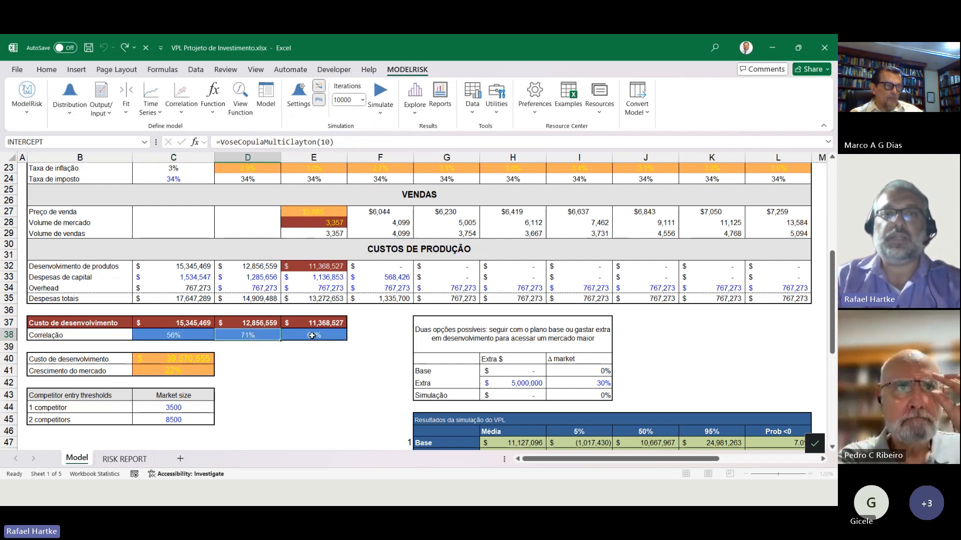
- Examine the copula formula in E38 and the correlation and development cost cells in C38:E38 and C37:E37 without editing them
{"action": "double_click", "coordinate": [324, 340]}
{"action": "key", "text": "Escape"}
{"action": "left_click_drag", "start_coordinate": [160, 335], "coordinate": [305, 346]}
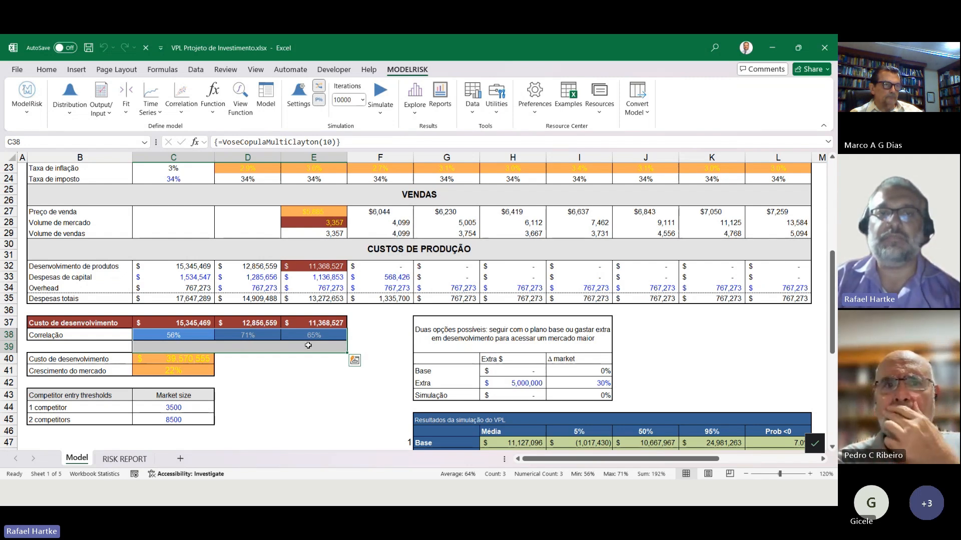
{"action": "left_click_drag", "start_coordinate": [195, 322], "coordinate": [304, 323]}
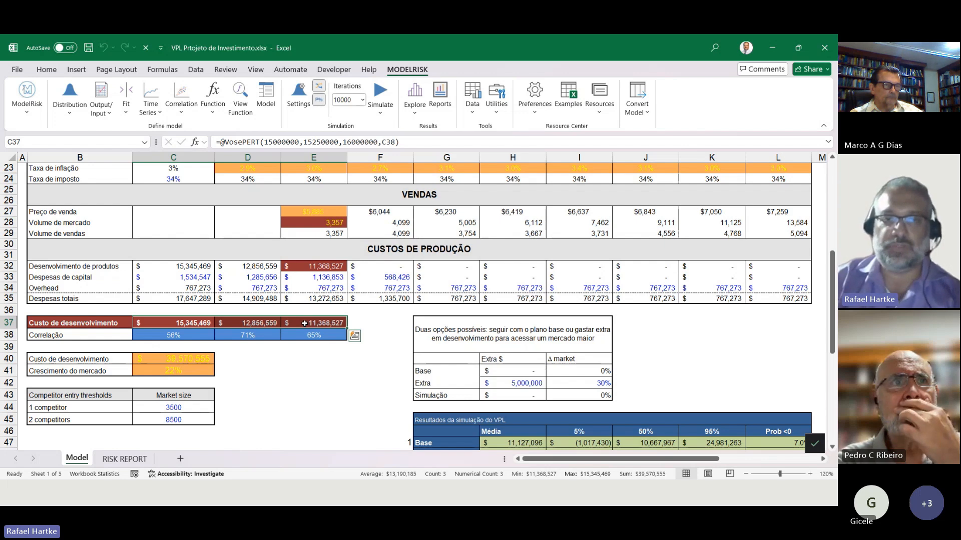
{"action": "left_click", "coordinate": [260, 356]}
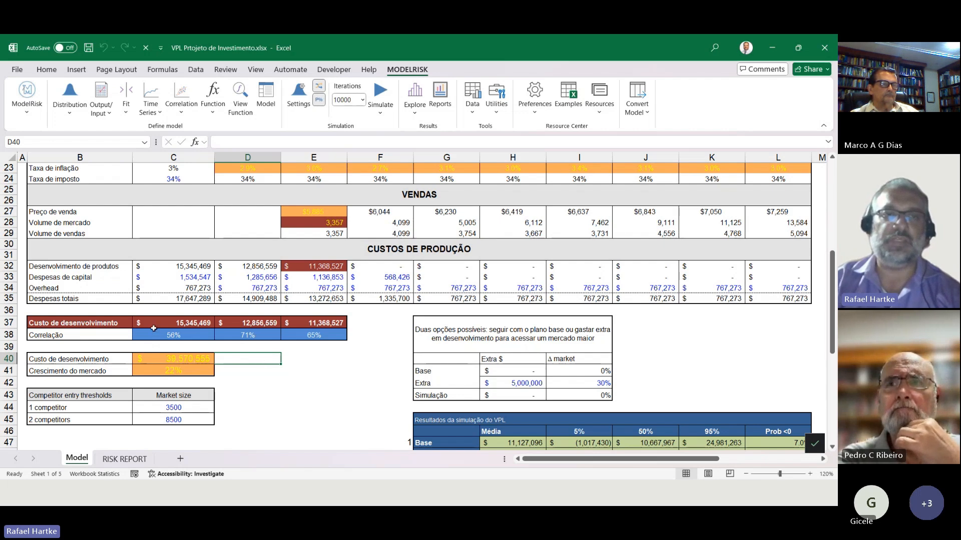
{"action": "left_click", "coordinate": [174, 320]}
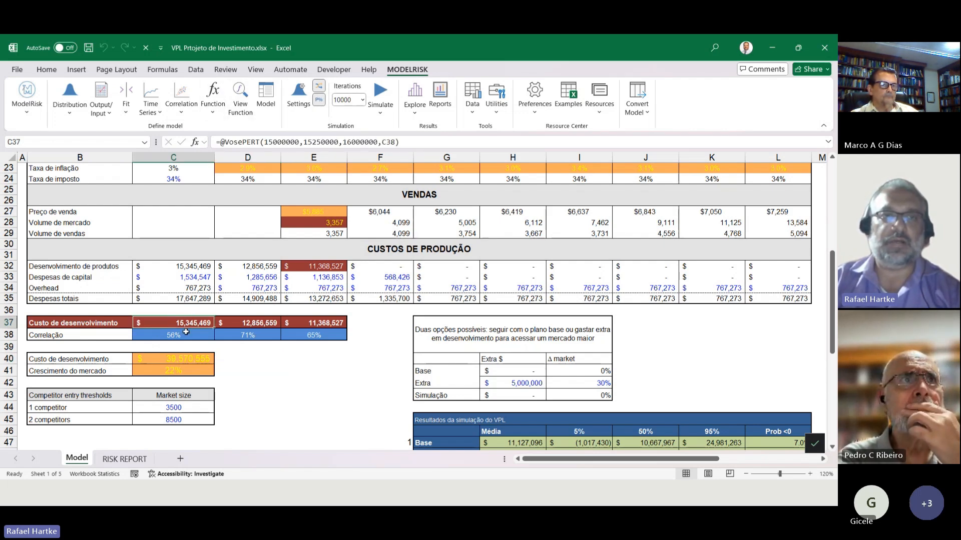
- Set the VoseCopulaMultiClayton alpha to 35 in the Correlação array formula starting at C38
{"action": "left_click", "coordinate": [185, 333]}
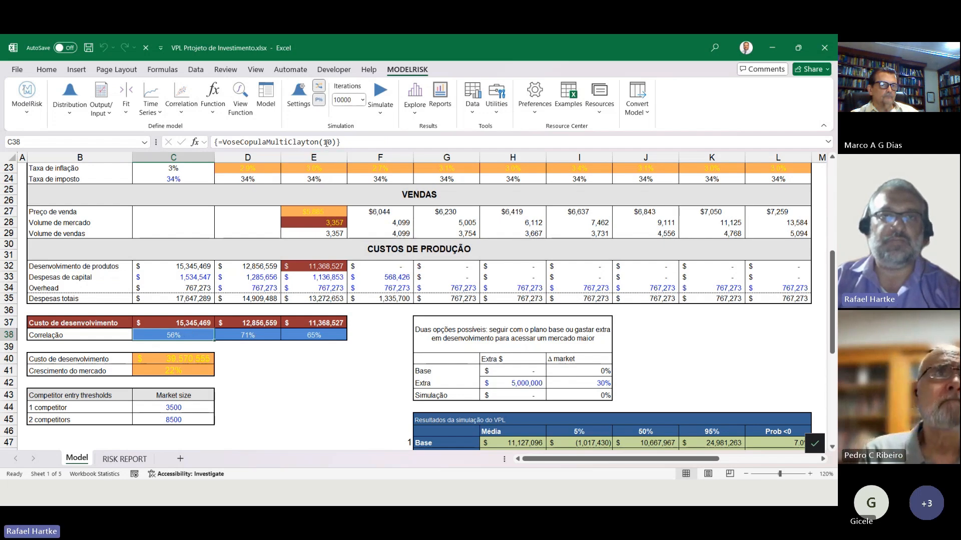
{"action": "double_click", "coordinate": [325, 142]}
{"action": "type", "text": "35"}
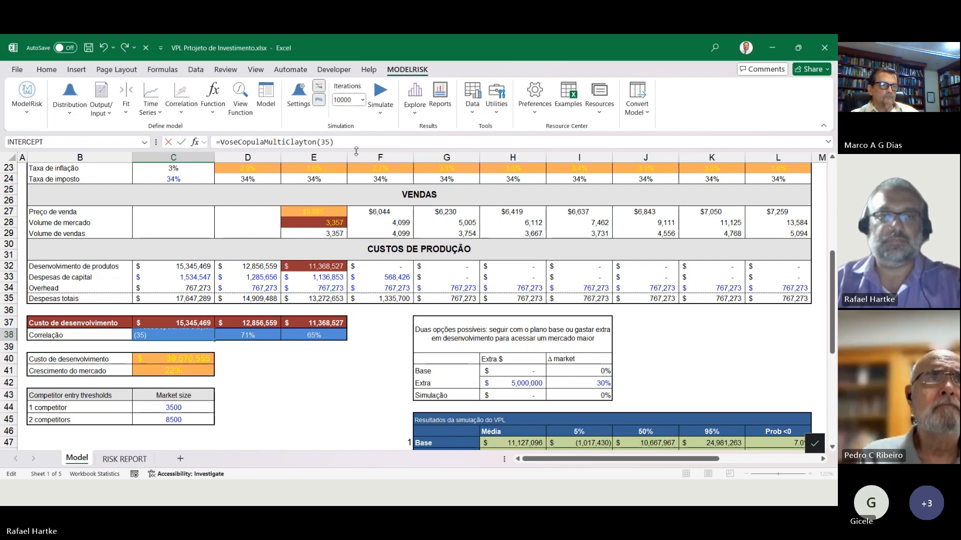
{"action": "key", "text": "ctrl+shift+Return"}
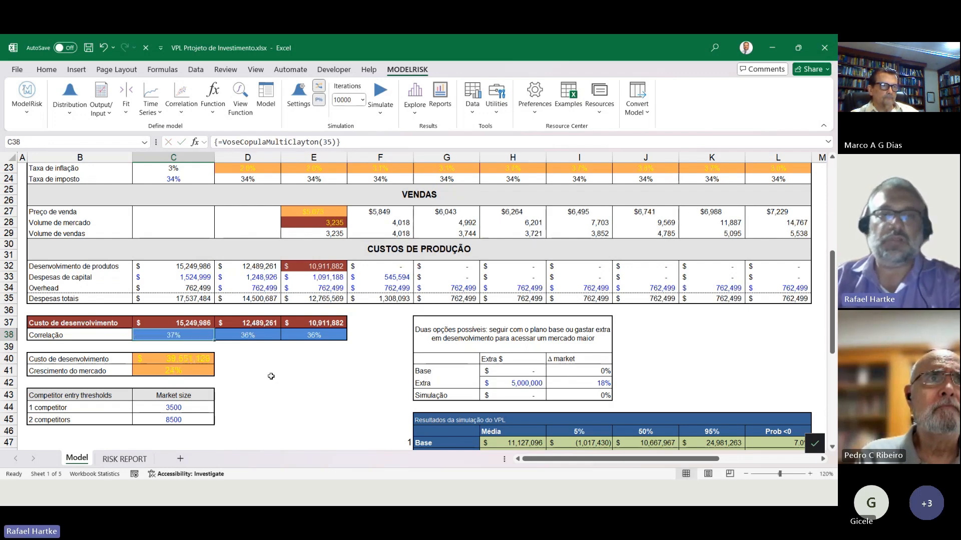
- Recalculate the model repeatedly to compare the three sampled correlation values in C38:E38
{"action": "left_click_drag", "start_coordinate": [164, 342], "coordinate": [341, 333]}
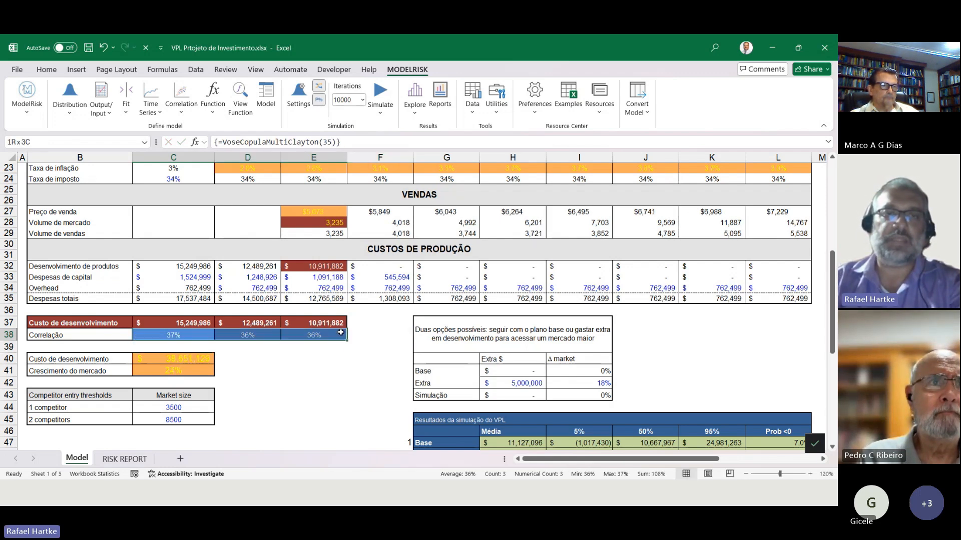
{"action": "key", "text": "F9"}
{"action": "key", "text": "F9"}
{"action": "key", "text": "F9"}
{"action": "left_click_drag", "start_coordinate": [152, 336], "coordinate": [305, 351]}
{"action": "key", "text": "F9"}
{"action": "key", "text": "F9"}
{"action": "key", "text": "F9"}
{"action": "key", "text": "F9"}
{"action": "key", "text": "F9"}
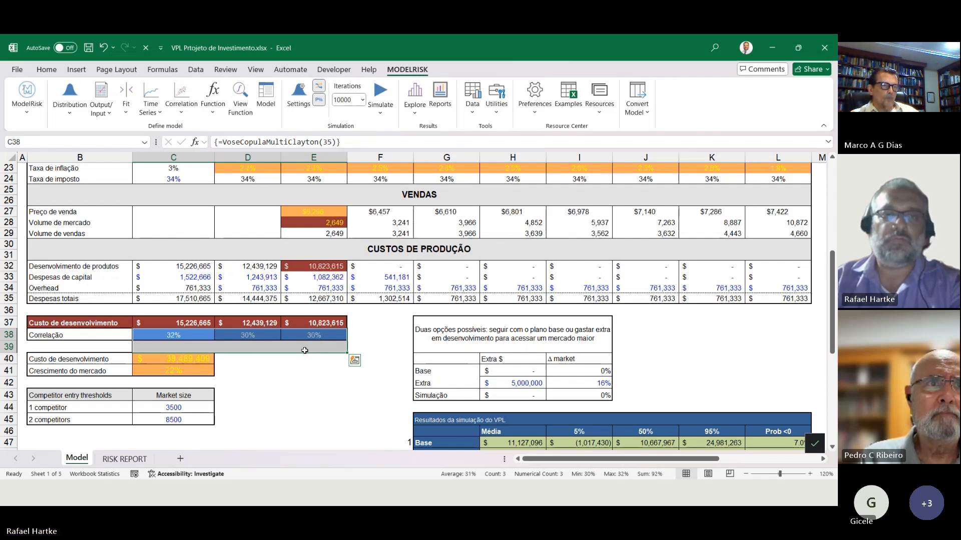
{"action": "key", "text": "F9"}
{"action": "key", "text": "F9"}
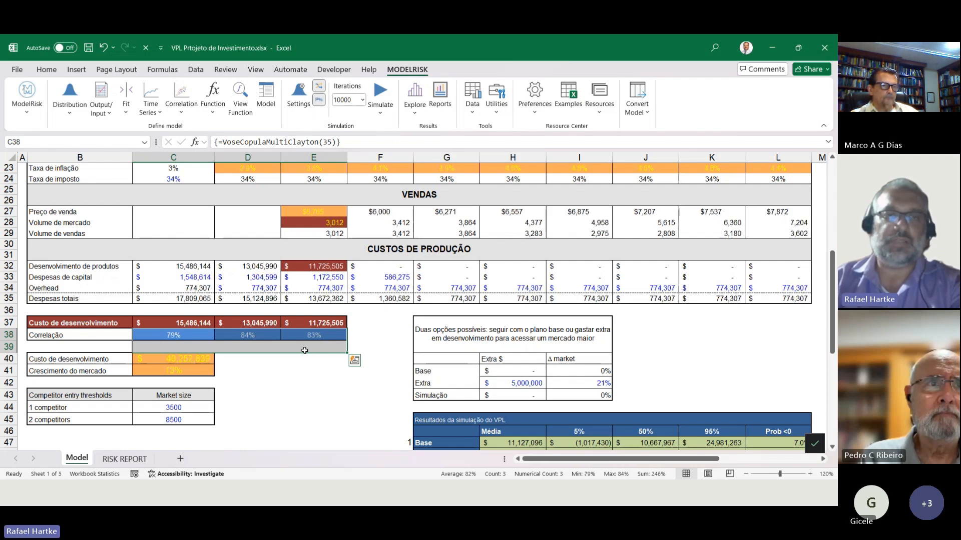
{"action": "key", "text": "F9"}
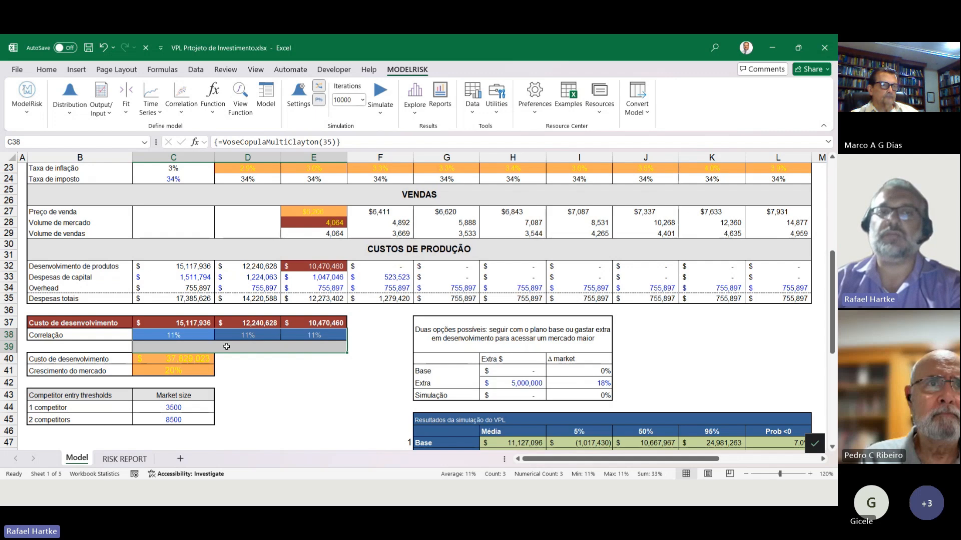
{"action": "key", "text": "F9"}
{"action": "key", "text": "F9"}
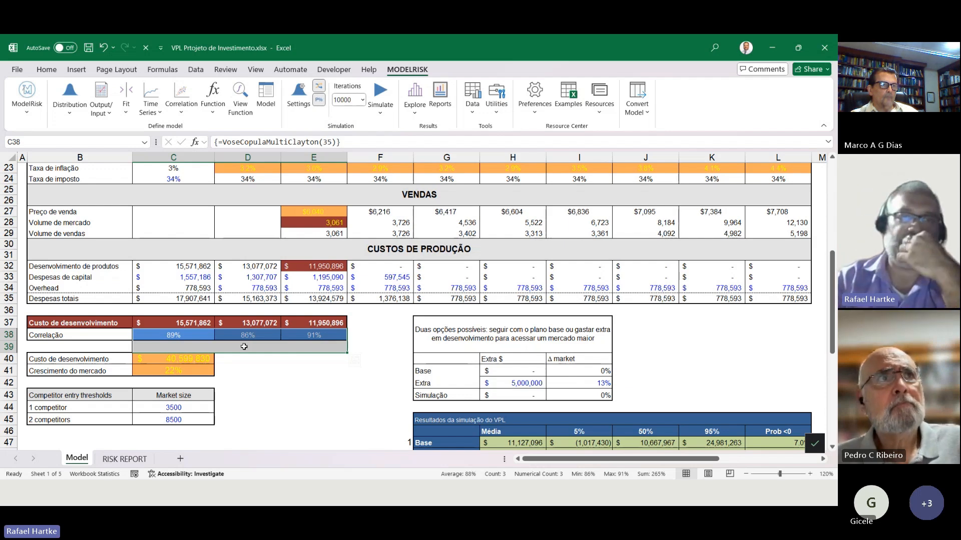
- Open a multivariate copula for the development costs C37:E37 and enlarge its window
{"action": "left_click", "coordinate": [188, 325]}
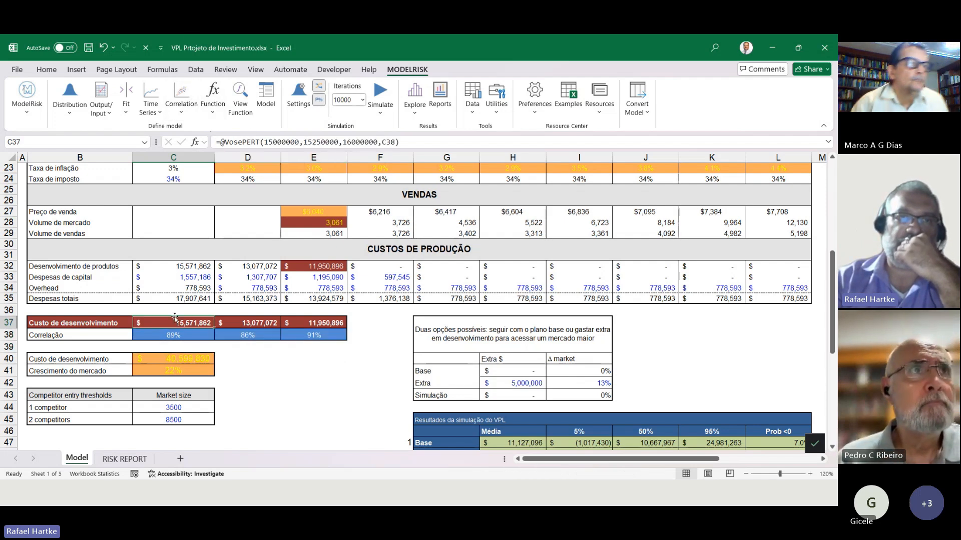
{"action": "left_click_drag", "start_coordinate": [176, 323], "coordinate": [320, 323]}
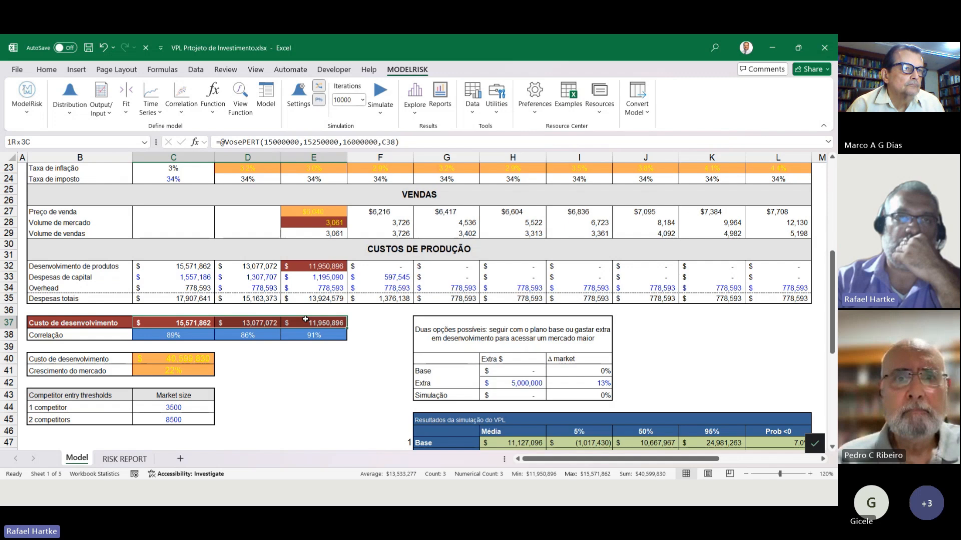
{"action": "left_click", "coordinate": [192, 91]}
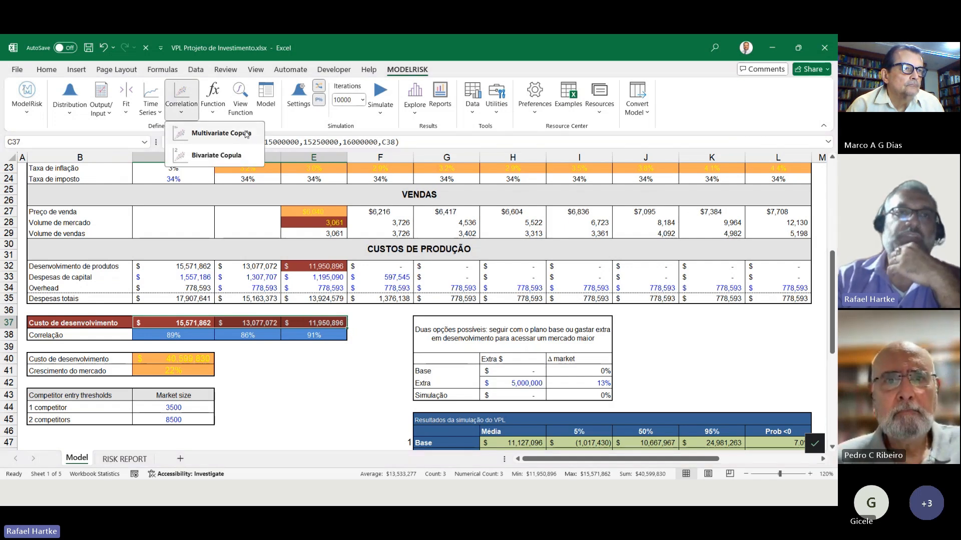
{"action": "left_click", "coordinate": [250, 132]}
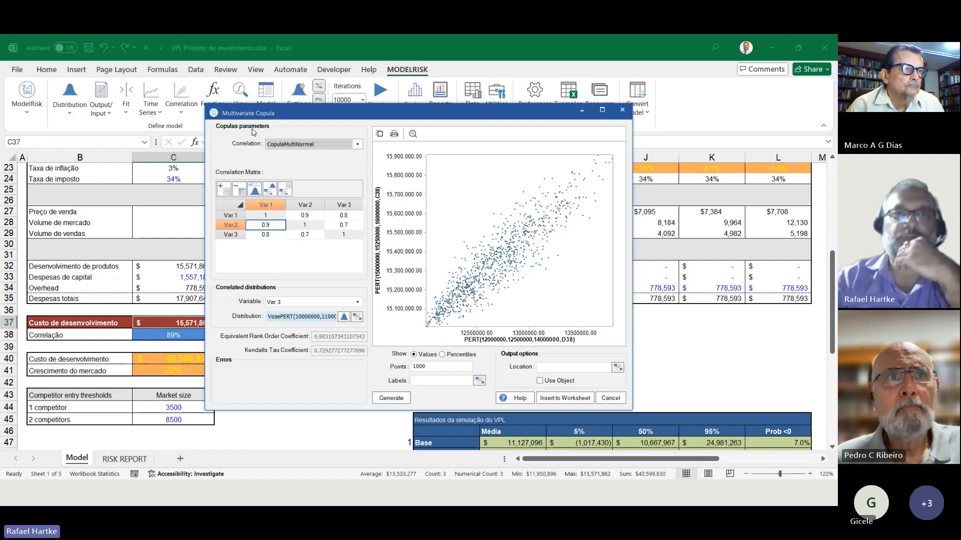
{"action": "left_click_drag", "start_coordinate": [255, 113], "coordinate": [301, 189]}
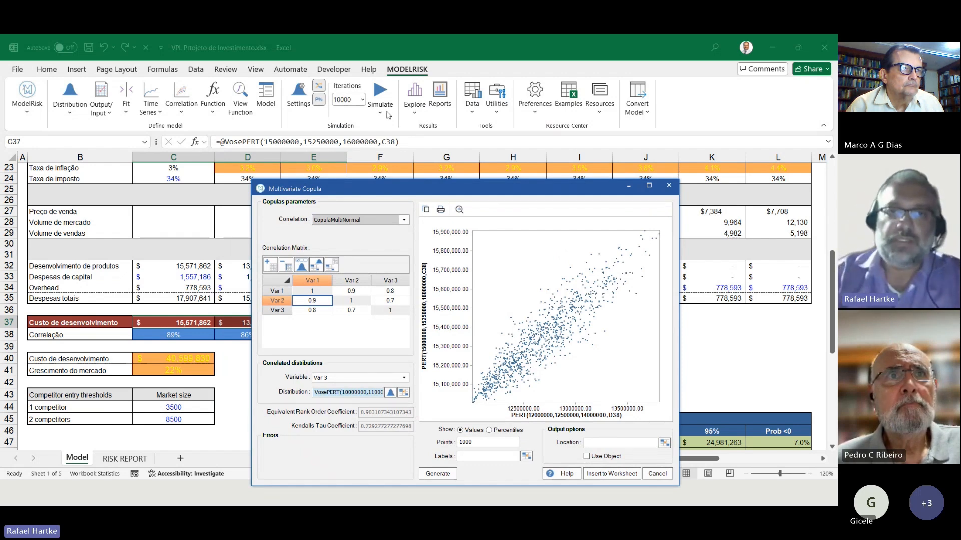
{"action": "left_click_drag", "start_coordinate": [420, 192], "coordinate": [567, 63]}
{"action": "left_click_drag", "start_coordinate": [399, 358], "coordinate": [236, 416]}
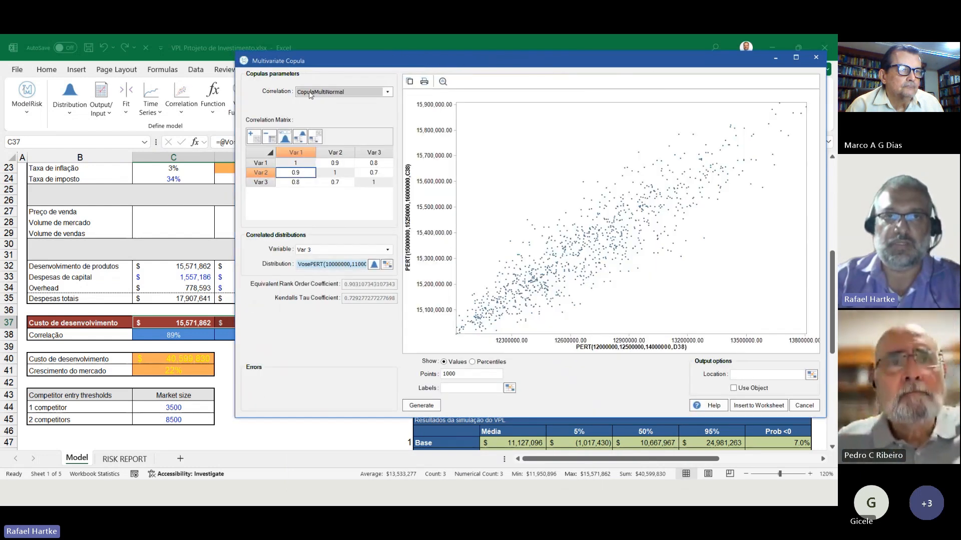
- Try CopulaMultiGumbel and CopulaMultiT for the development costs, testing Nu values of 5 and 1 on CopulaMultiT
{"action": "left_click", "coordinate": [387, 91]}
{"action": "left_click", "coordinate": [375, 104]}
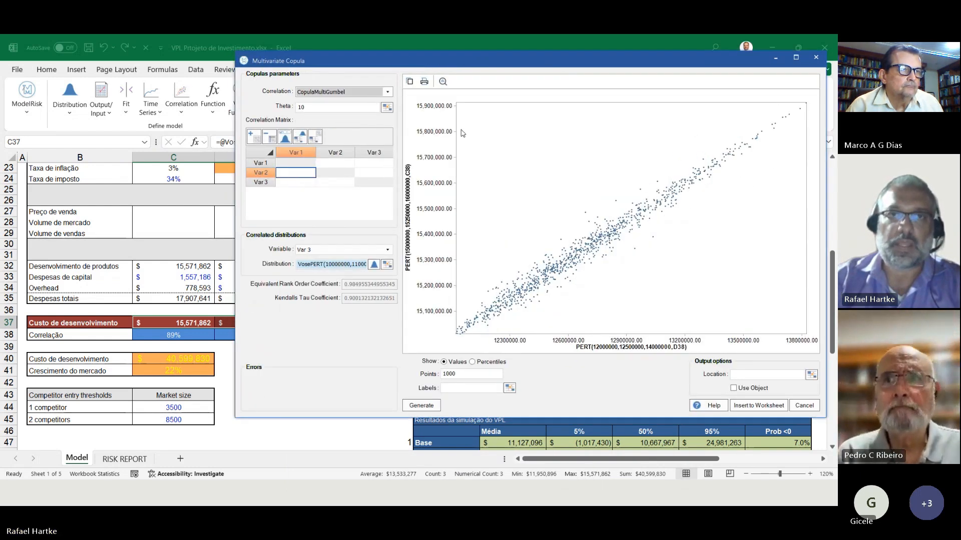
{"action": "left_click", "coordinate": [387, 92]}
{"action": "left_click", "coordinate": [341, 129]}
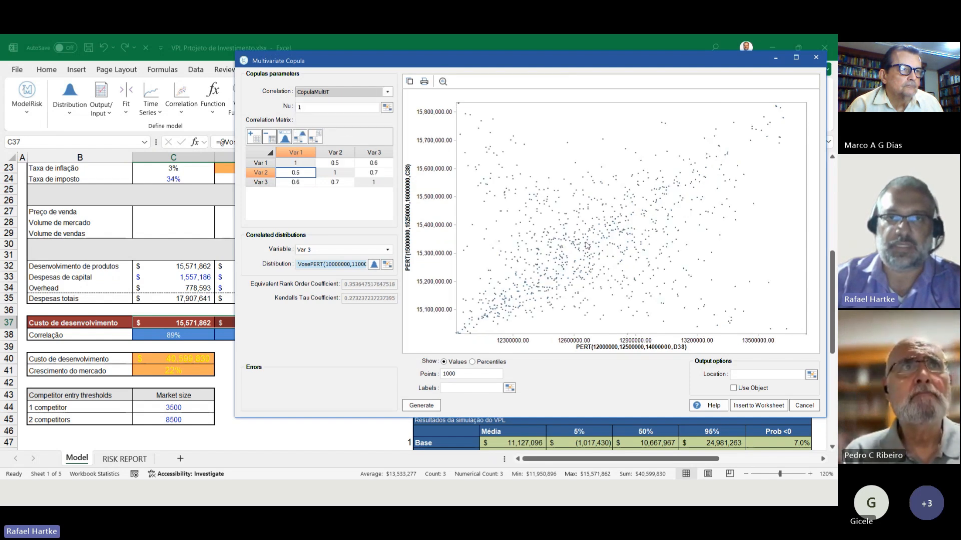
{"action": "double_click", "coordinate": [309, 107]}
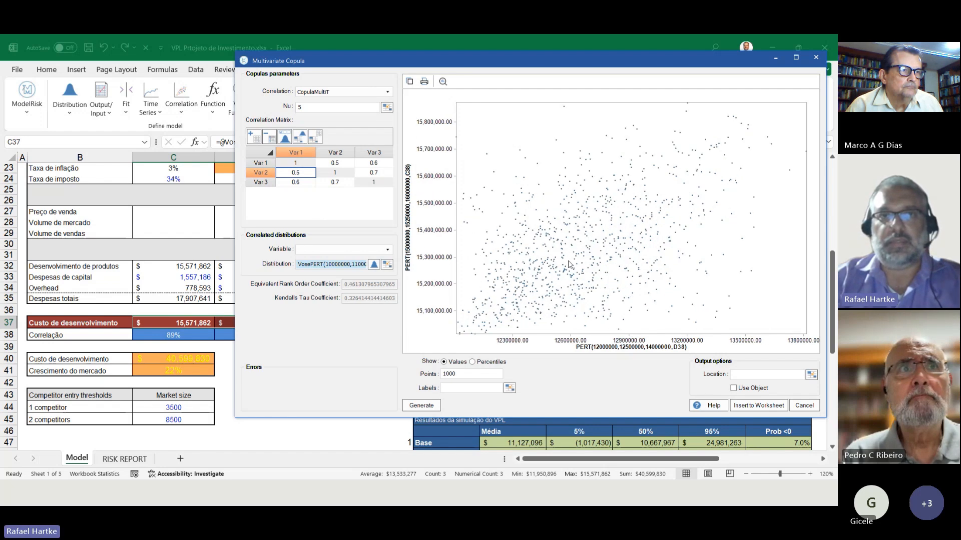
{"action": "double_click", "coordinate": [333, 109]}
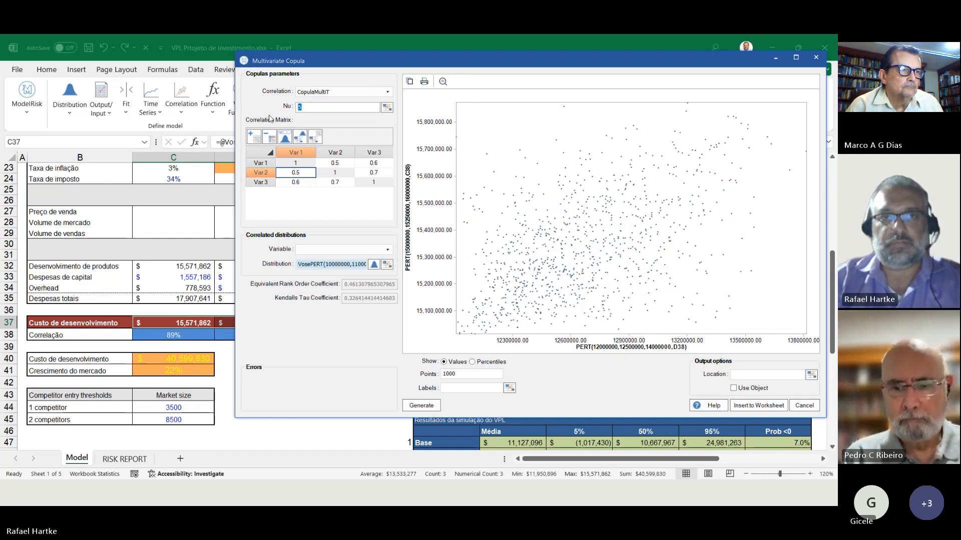
- Set the Var 1–Var 3 correlation to 0.9 and Var 2–Var 3 to 0, accepting the closest positive semi-definite matrix
{"action": "double_click", "coordinate": [305, 183]}
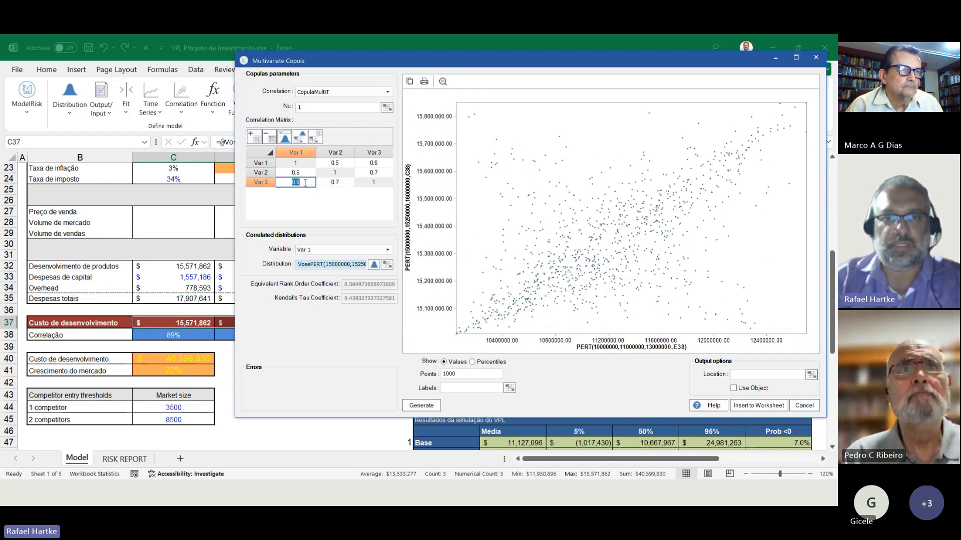
{"action": "type", "text": "0.9"}
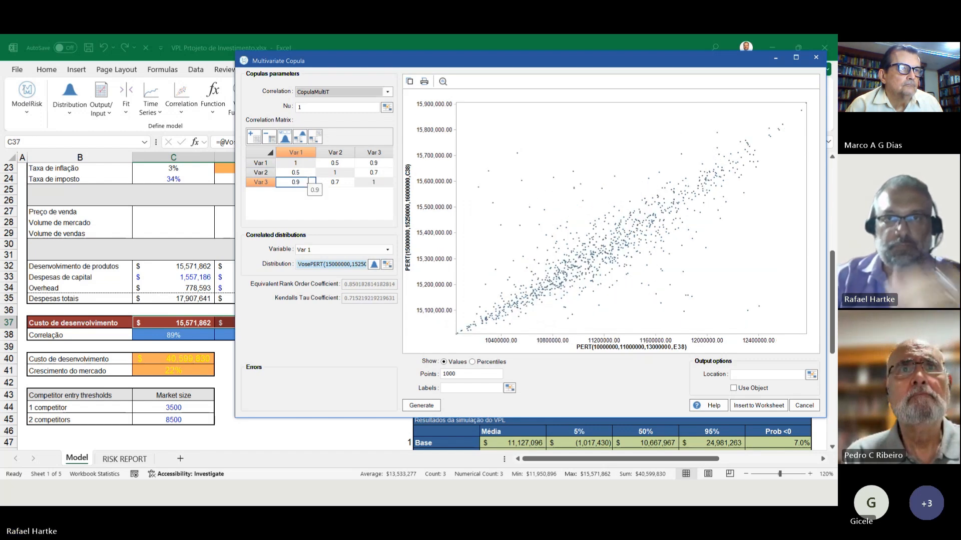
{"action": "left_click", "coordinate": [341, 183]}
{"action": "left_click_drag", "start_coordinate": [346, 184], "coordinate": [309, 189]}
{"action": "type", "text": "0"}
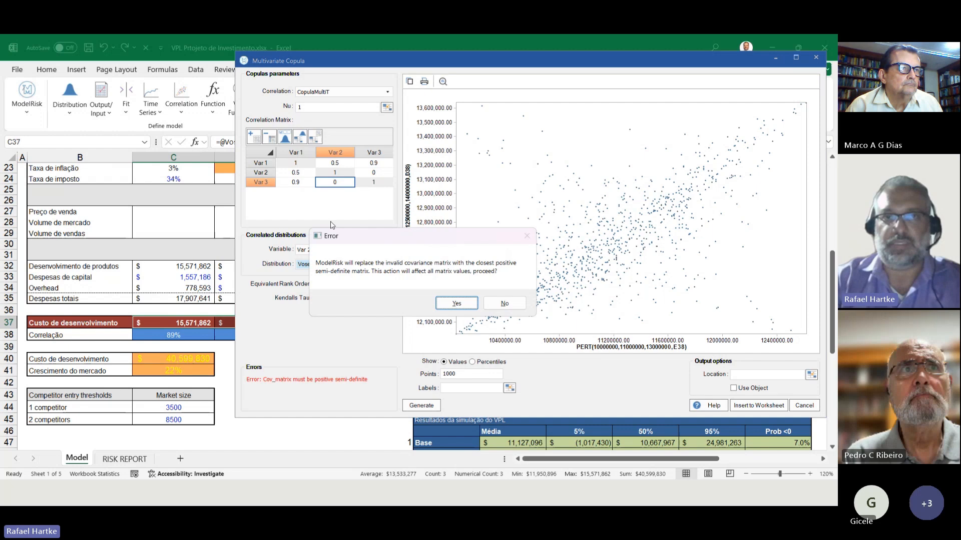
{"action": "left_click", "coordinate": [457, 303]}
- Set the Var 2–Var 3 correlation to 0 while declining the matrix replacement, and enter 0.7 for Var 1–Var 3 and 0 for Var 1–Var 2
{"action": "left_click", "coordinate": [332, 183]}
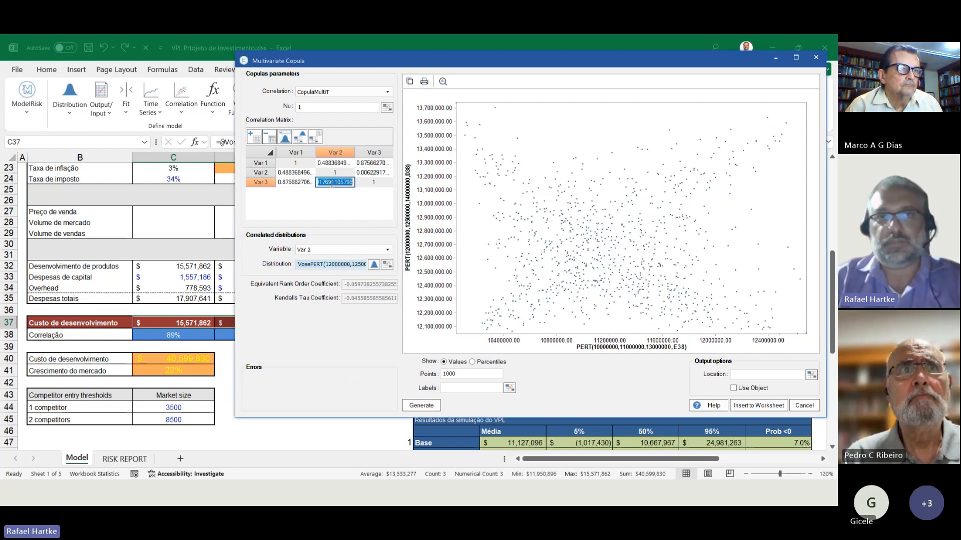
{"action": "type", "text": "0"}
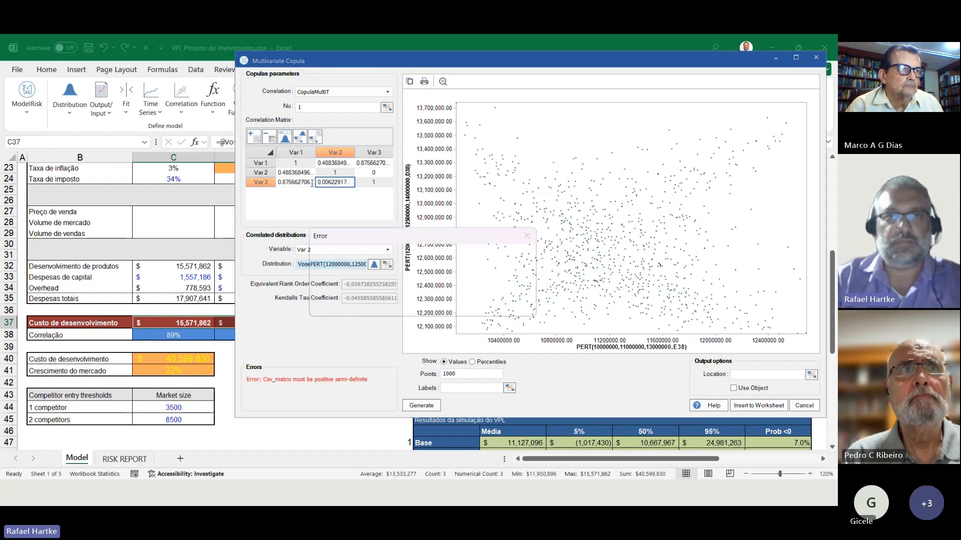
{"action": "left_click", "coordinate": [503, 303]}
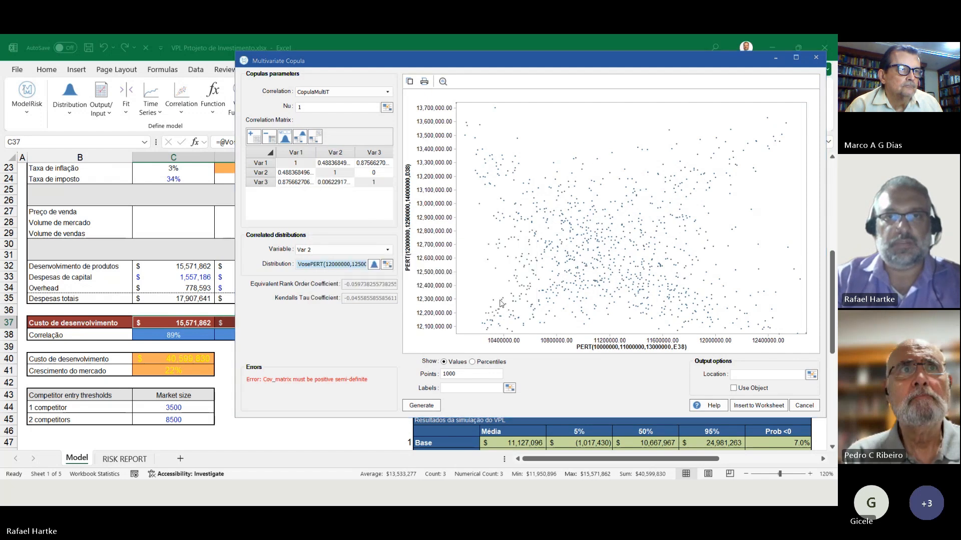
{"action": "left_click", "coordinate": [305, 183]}
{"action": "double_click", "coordinate": [305, 184]}
{"action": "type", "text": "0.7"}
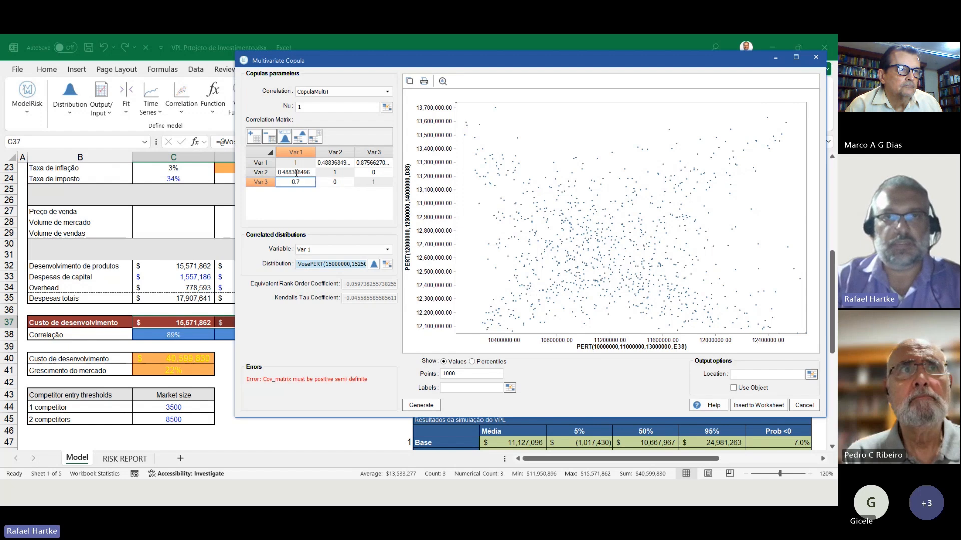
{"action": "double_click", "coordinate": [302, 173]}
{"action": "type", "text": "0"}
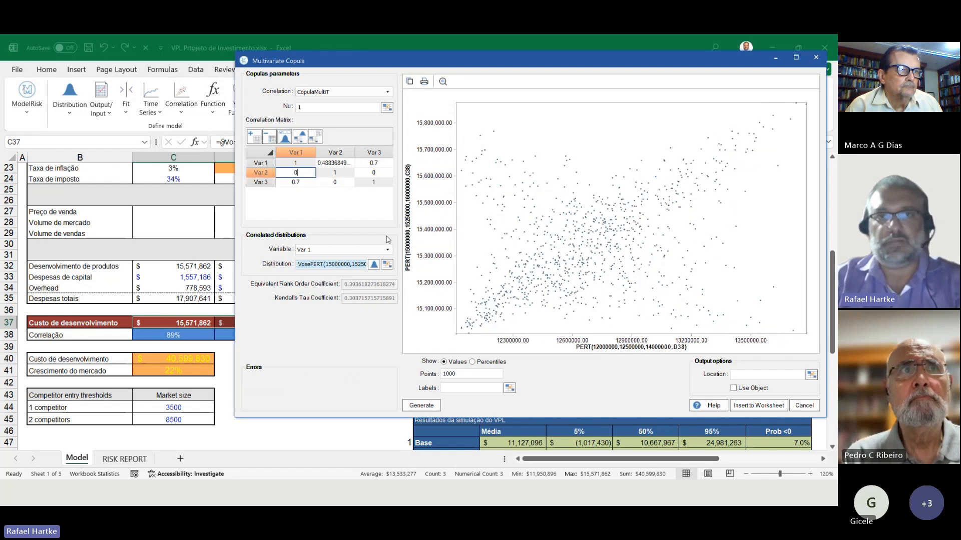
{"action": "left_click", "coordinate": [345, 203]}
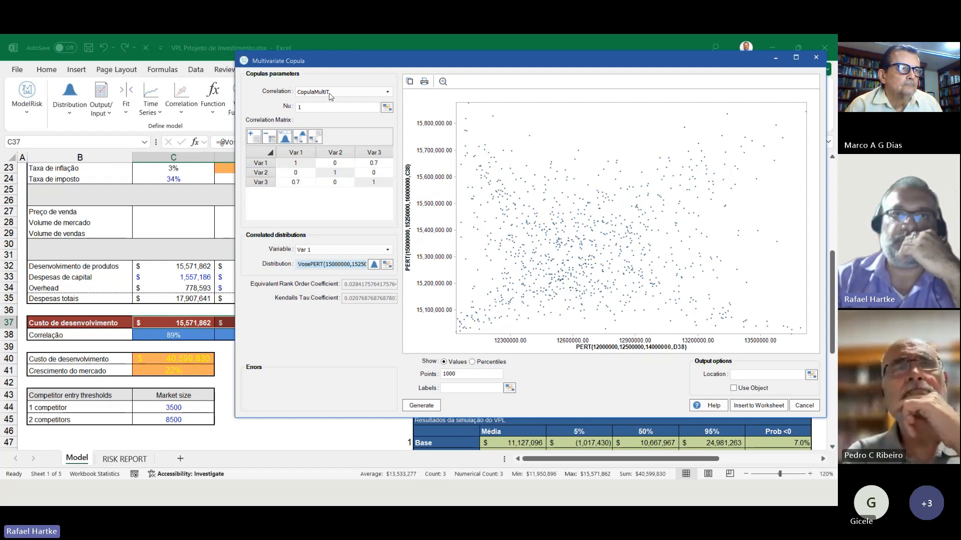
- Try Nu values of 10 and 50 for CopulaMultiT and leave the copula window without inserting it
{"action": "double_click", "coordinate": [317, 104]}
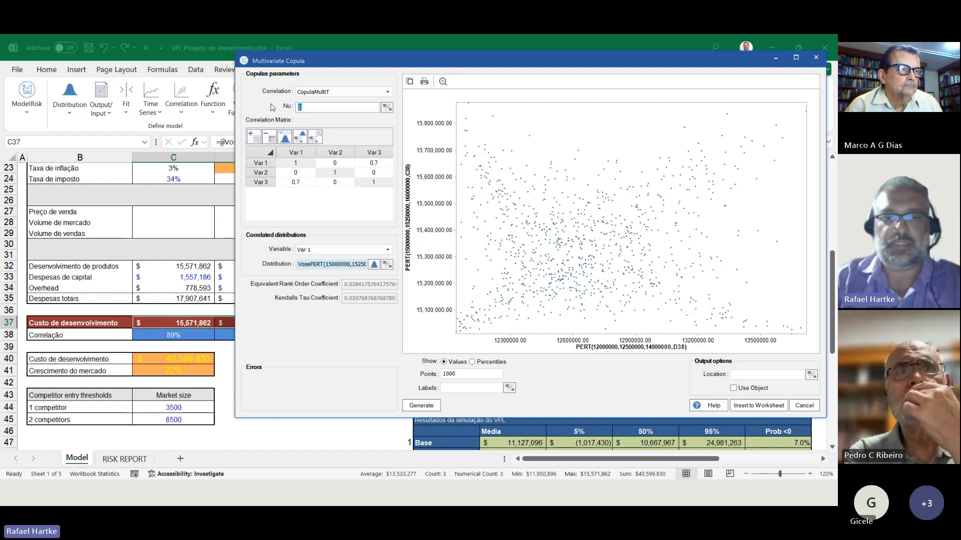
{"action": "type", "text": "10"}
{"action": "key", "text": "Tab"}
{"action": "double_click", "coordinate": [313, 105]}
{"action": "type", "text": "50"}
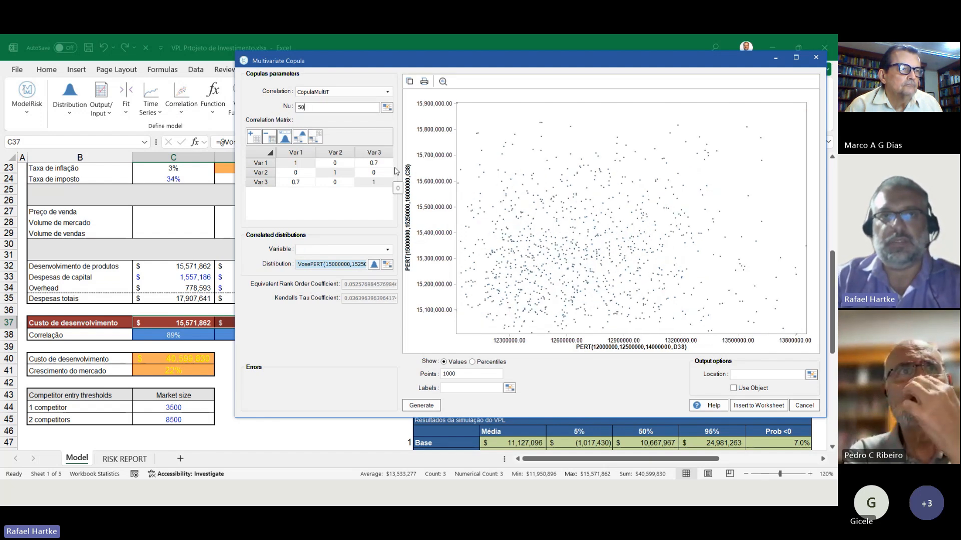
{"action": "key", "text": "Tab"}
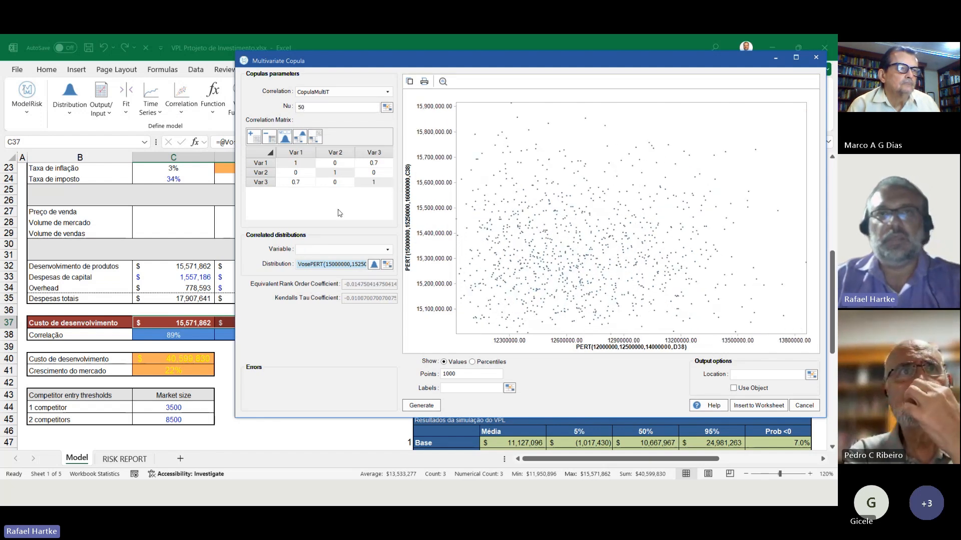
{"action": "left_click", "coordinate": [804, 406]}
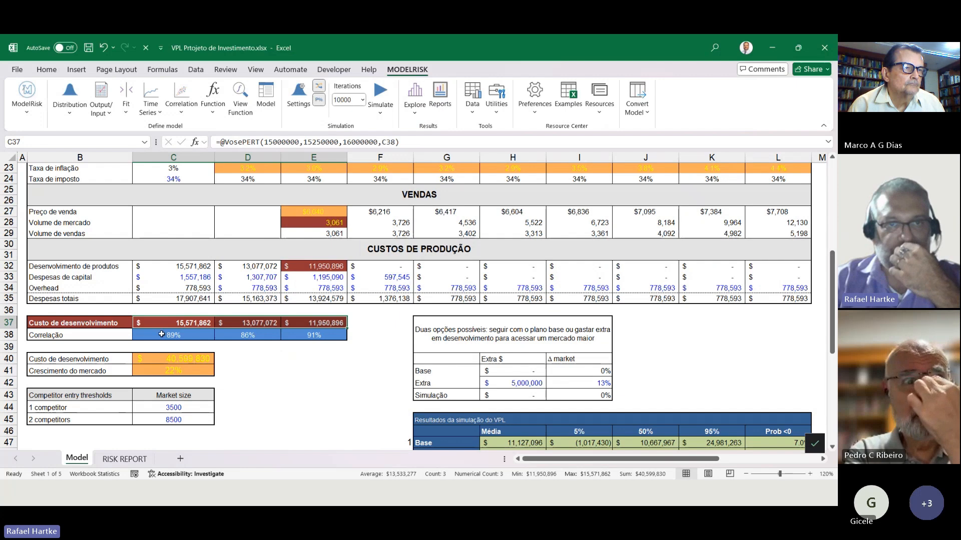
- Examine the correlation cells C38:E38 and how the development cost formulas in C37:E37 reference them
{"action": "left_click_drag", "start_coordinate": [155, 338], "coordinate": [323, 339]}
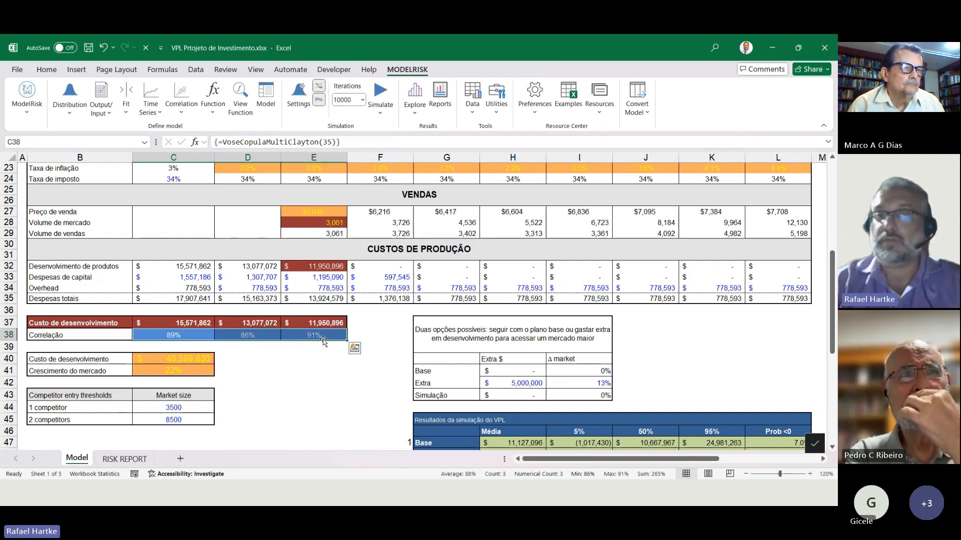
{"action": "left_click_drag", "start_coordinate": [170, 324], "coordinate": [313, 324]}
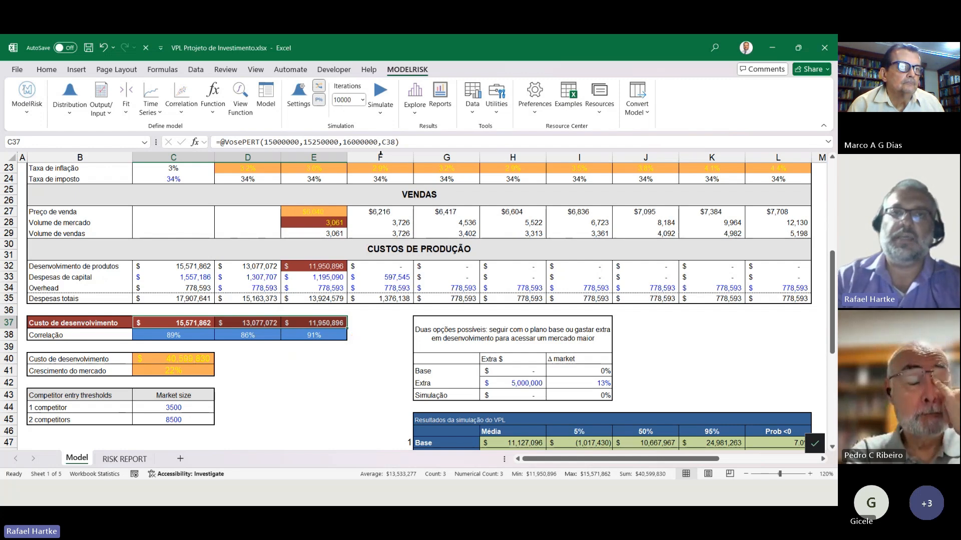
{"action": "double_click", "coordinate": [388, 142]}
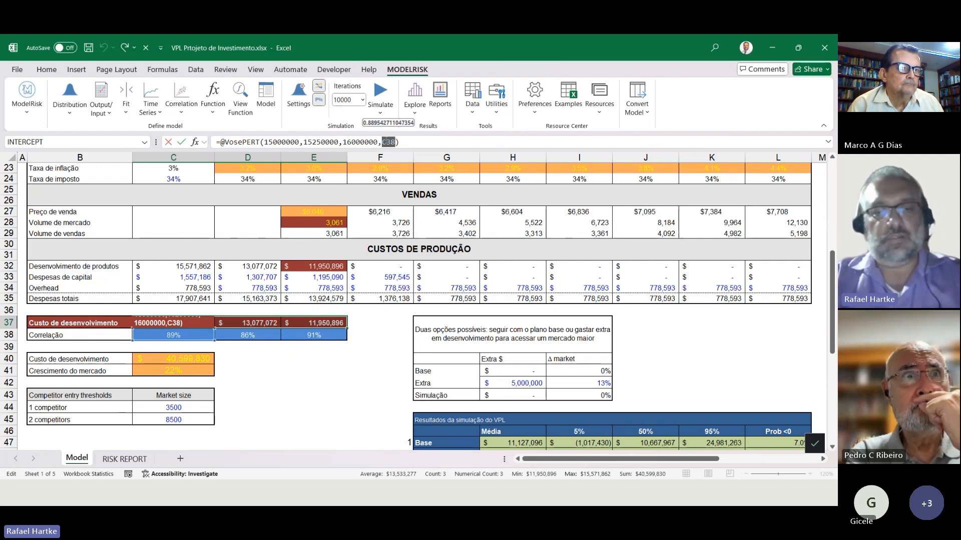
{"action": "key", "text": "Return"}
{"action": "key", "text": "F2"}
{"action": "key", "text": "Return"}
{"action": "key", "text": "F2"}
{"action": "key", "text": "Return"}
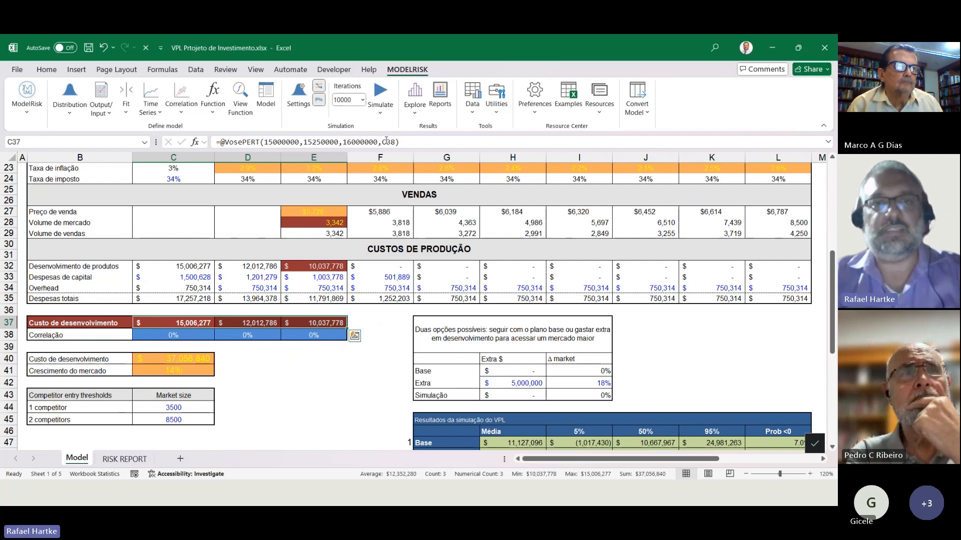
{"action": "left_click", "coordinate": [313, 358]}
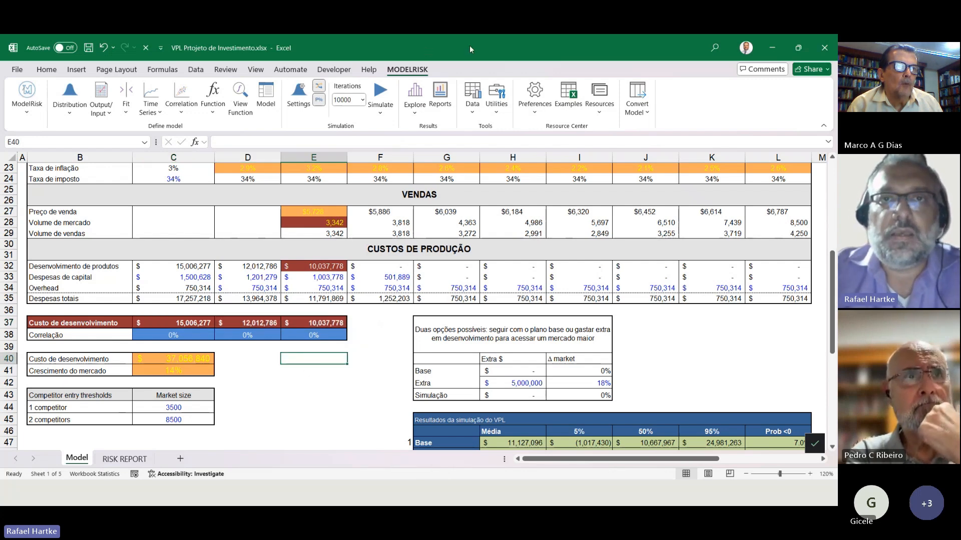
- Check the Teams meeting window for participants, and return to the cash-flow section of the VPL workbook
{"action": "left_click", "coordinate": [526, 53]}
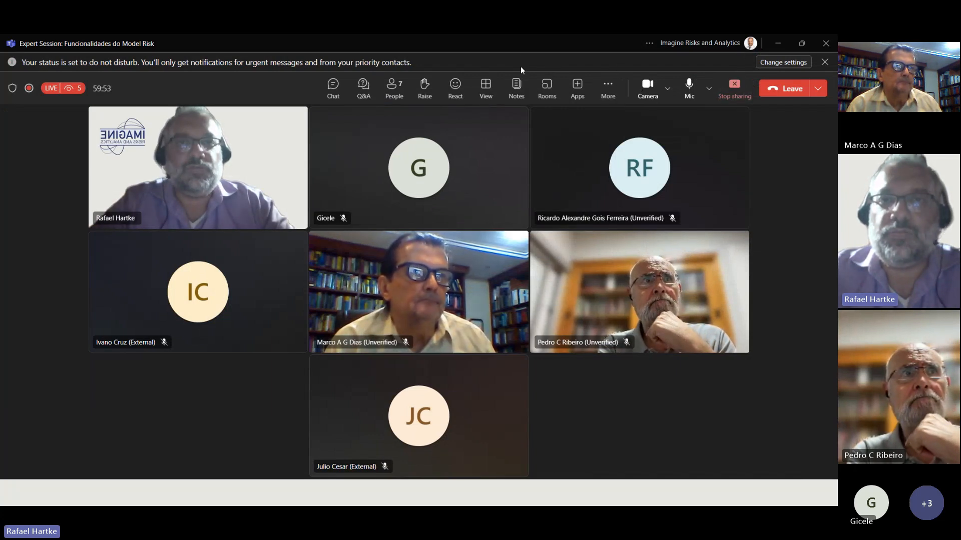
{"action": "left_click", "coordinate": [777, 43]}
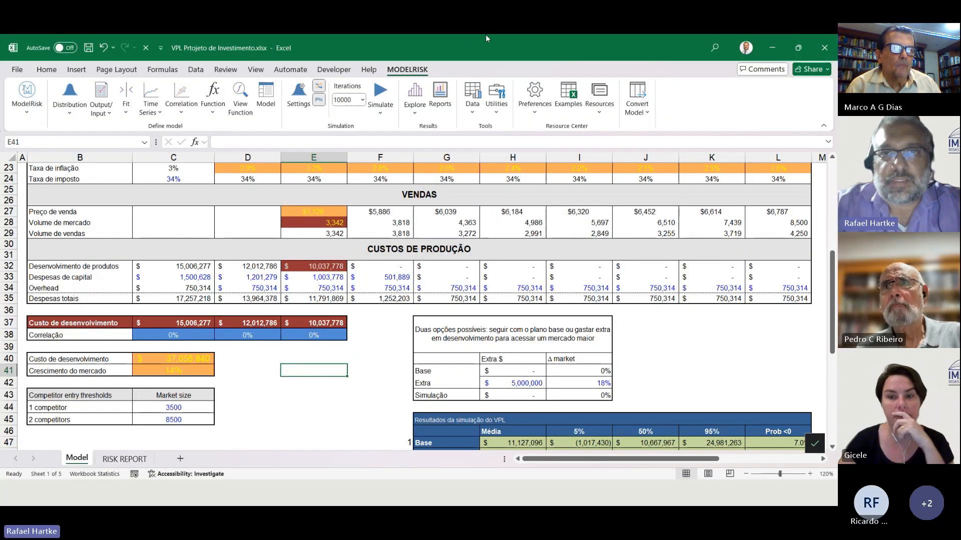
{"action": "left_click", "coordinate": [527, 49]}
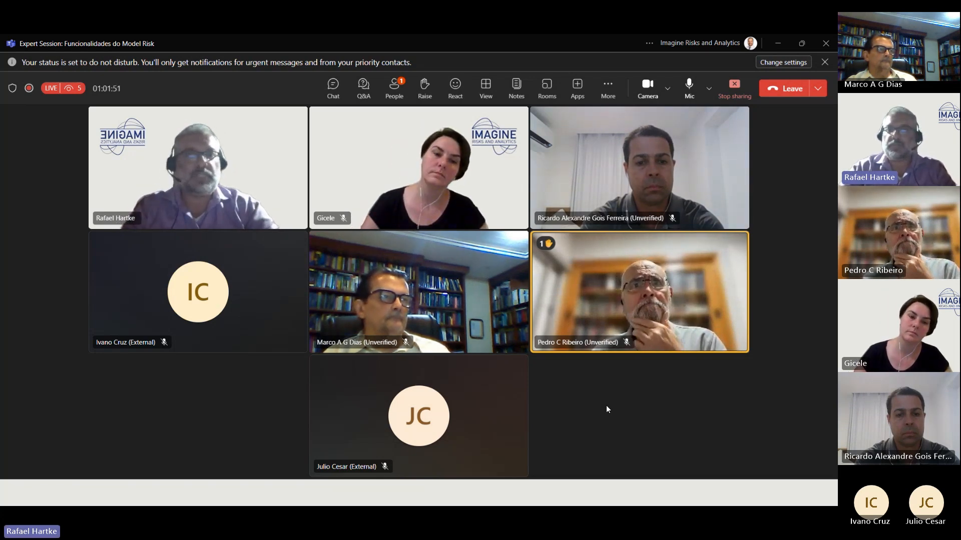
{"action": "key", "text": "alt+Tab"}
{"action": "key", "text": "alt+Tab"}
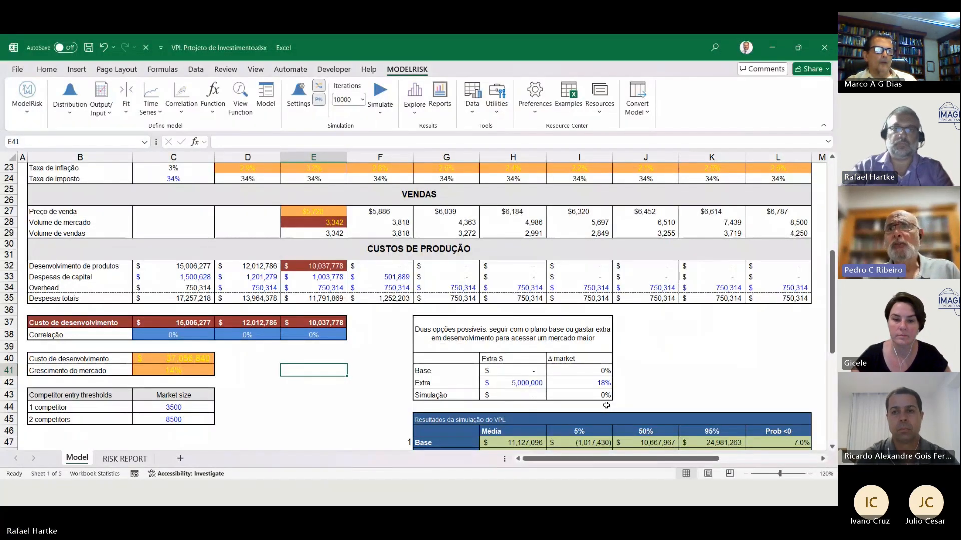
{"action": "scroll", "coordinate": [345, 370], "scroll_direction": "up", "scroll_amount": 7}
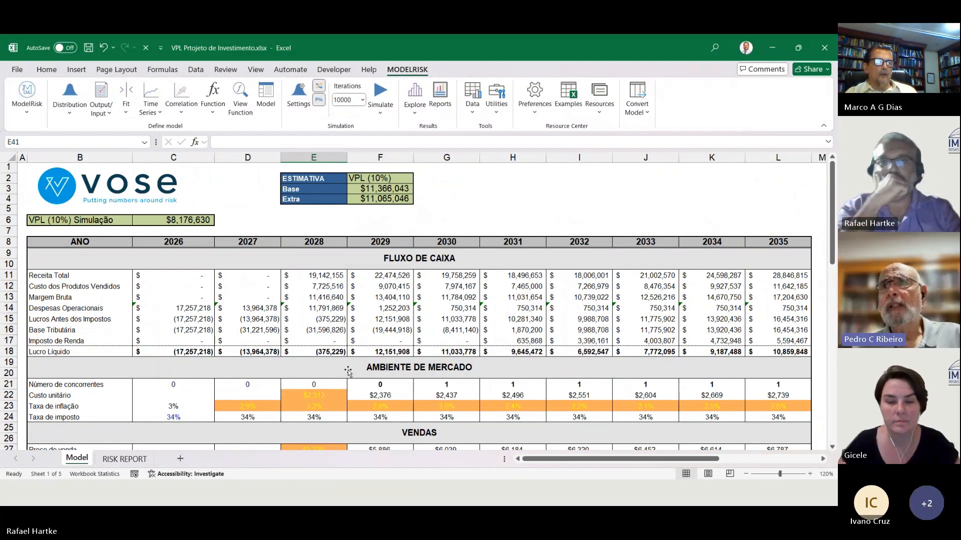
- Switch to the Teams meeting window to view the participants
{"action": "key", "text": "alt+Tab"}
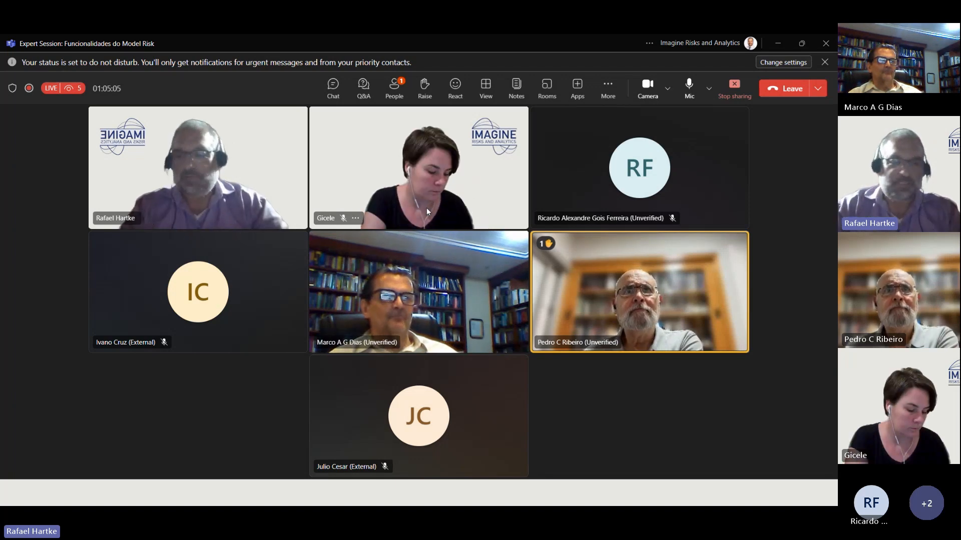
{"action": "key", "text": "super"}
{"action": "key", "text": "super"}
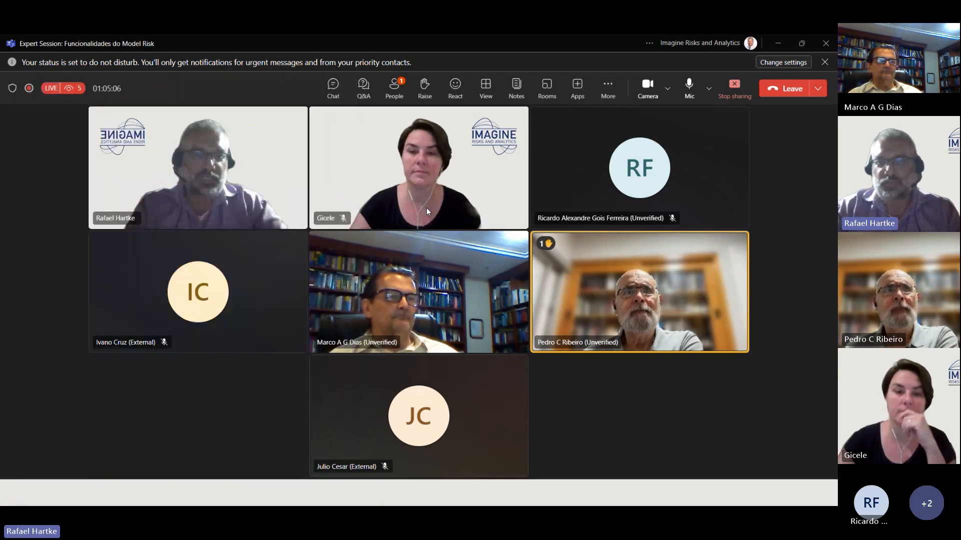